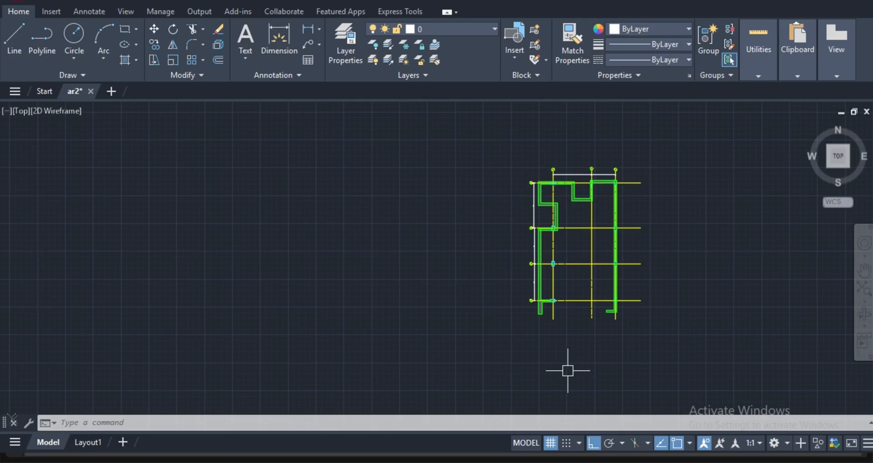
Examine the partly drawn floor plan's grid lines, columns and outer walls
scroll(578, 328, up, 2)
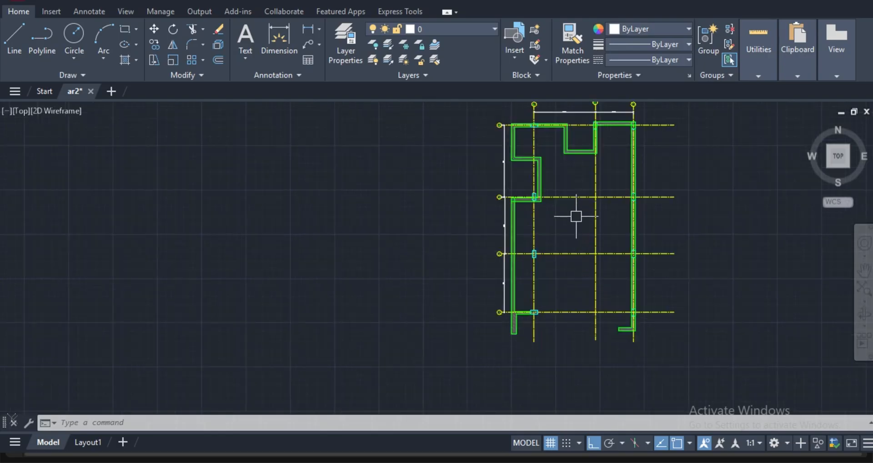
scroll(574, 228, up, 4)
scroll(572, 274, down, 6)
scroll(566, 259, up, 3)
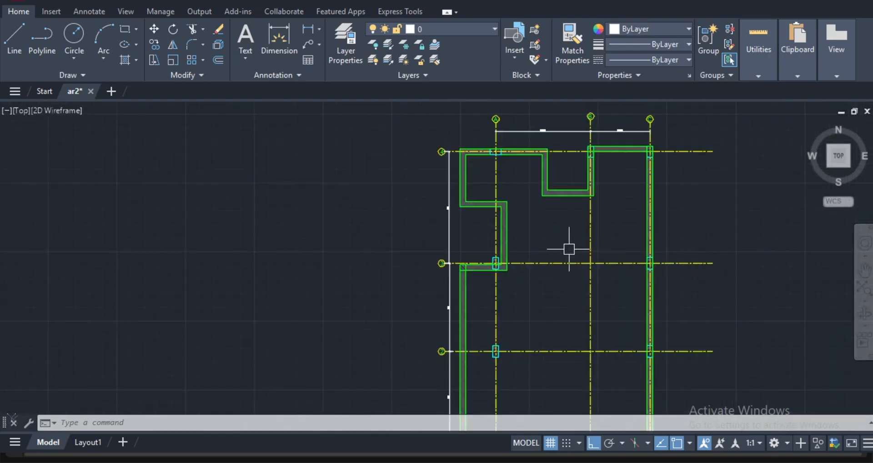
scroll(566, 241, down, 4)
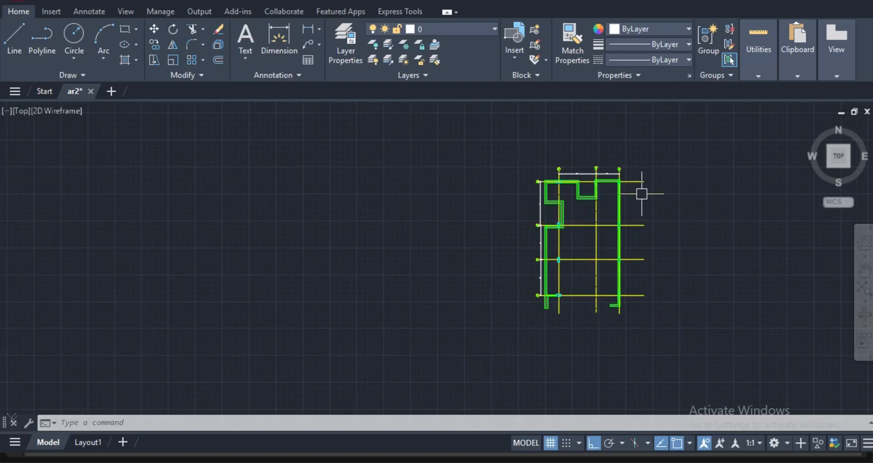
scroll(579, 194, up, 5)
scroll(580, 198, down, 4)
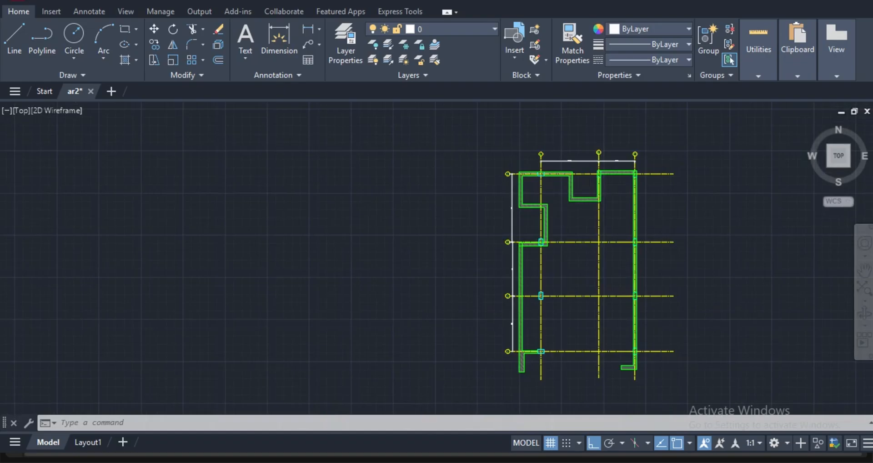
scroll(682, 177, down, 3)
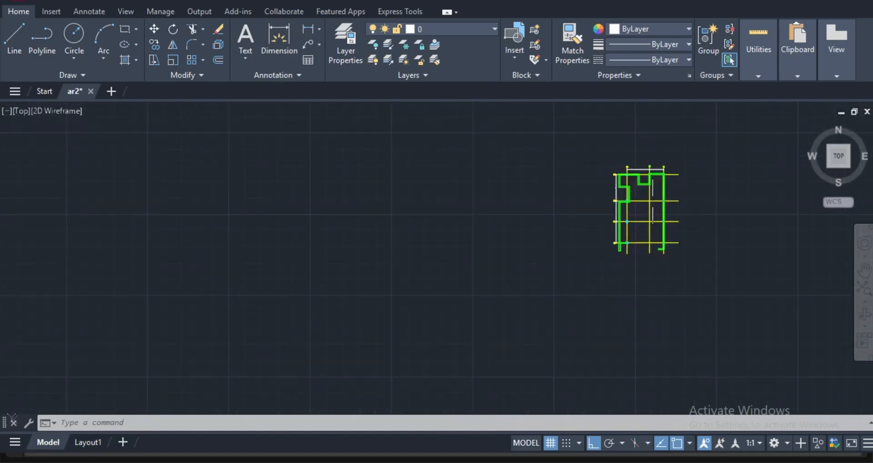
scroll(634, 216, up, 6)
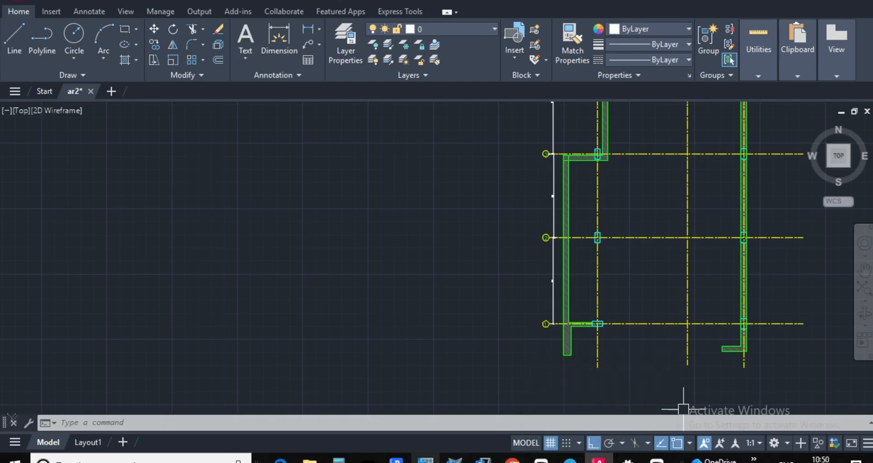
Switch to Revit and examine the Ground Floor plan around the Utility, Bath Room and Gard House
mouse_move(396, 459)
click(391, 420)
scroll(475, 296, down, 3)
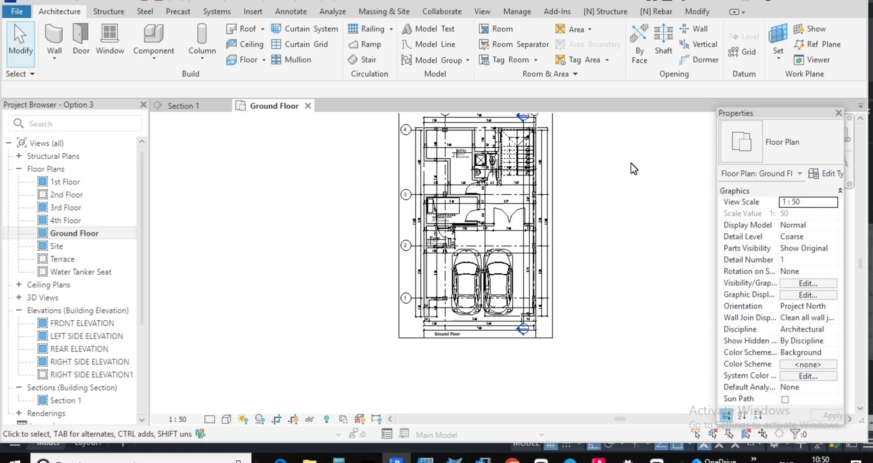
scroll(437, 134, up, 4)
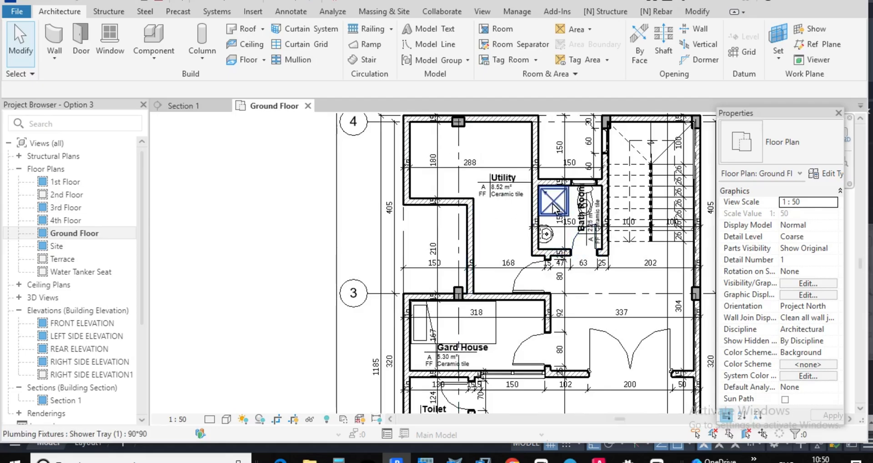
scroll(530, 195, down, 1)
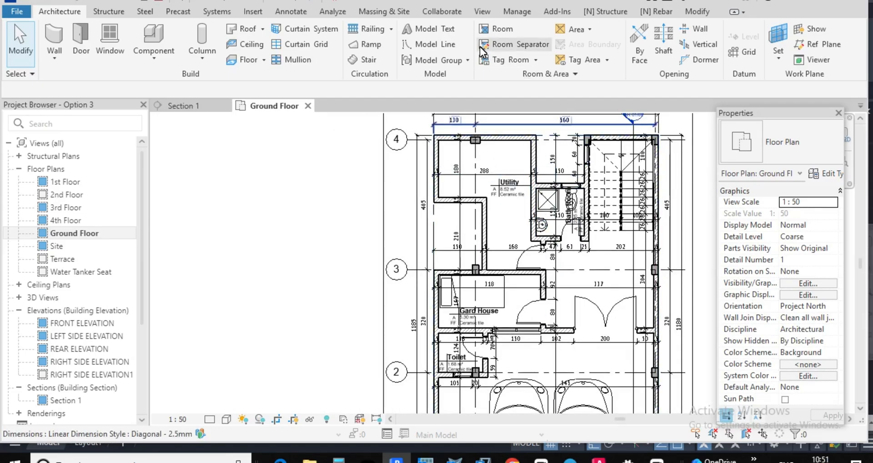
scroll(501, 196, down, 2)
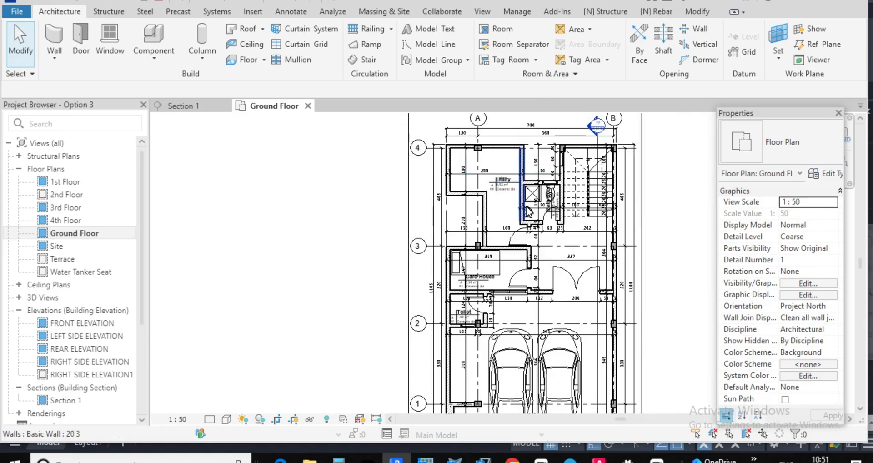
scroll(528, 209, up, 1)
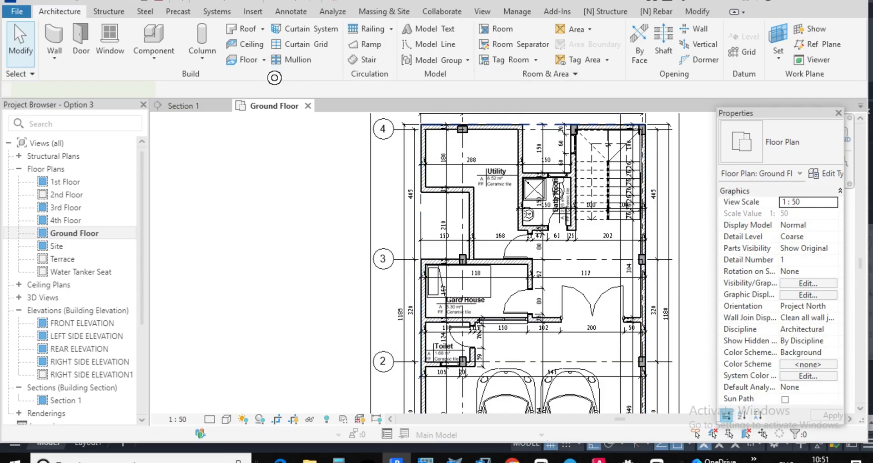
Place an aligned dimension along the bathroom wall facing the Utility room, between the bathroom's upper and lower wall faces
key(d)
key(i)
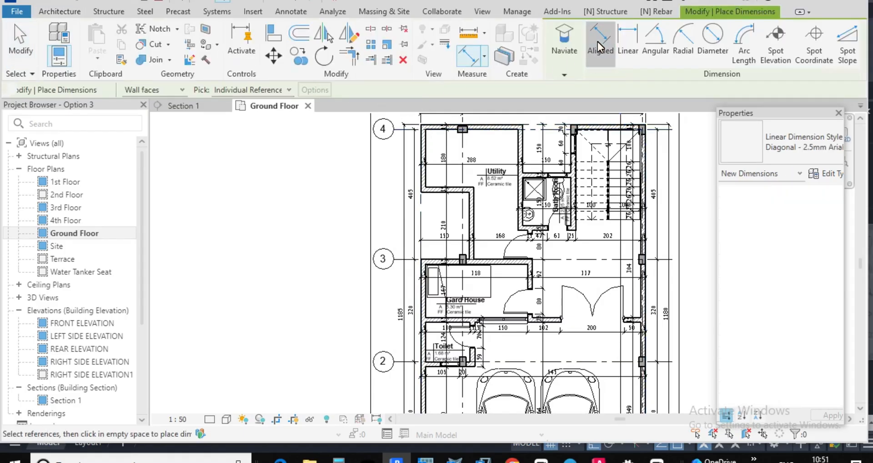
scroll(444, 159, up, 3)
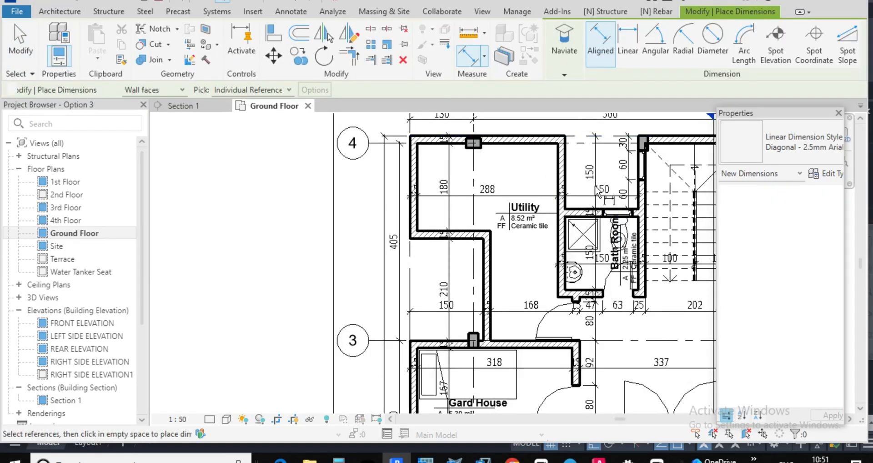
scroll(597, 190, up, 3)
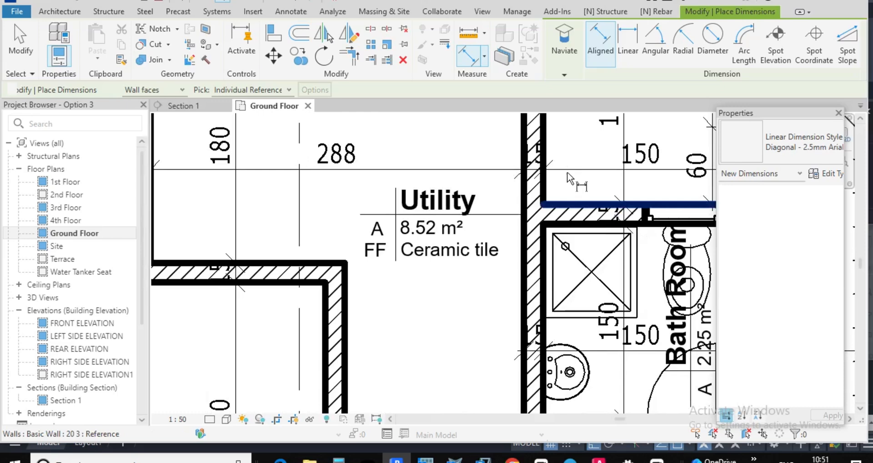
scroll(572, 184, down, 3)
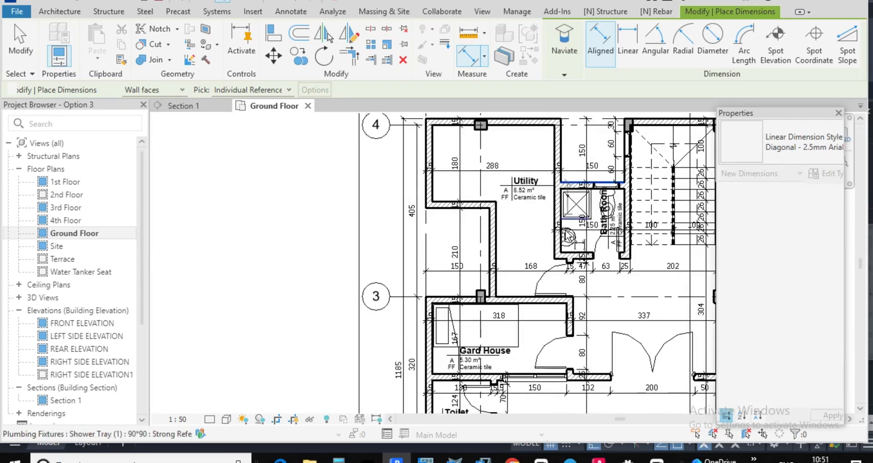
scroll(562, 268, up, 2)
scroll(562, 269, up, 1)
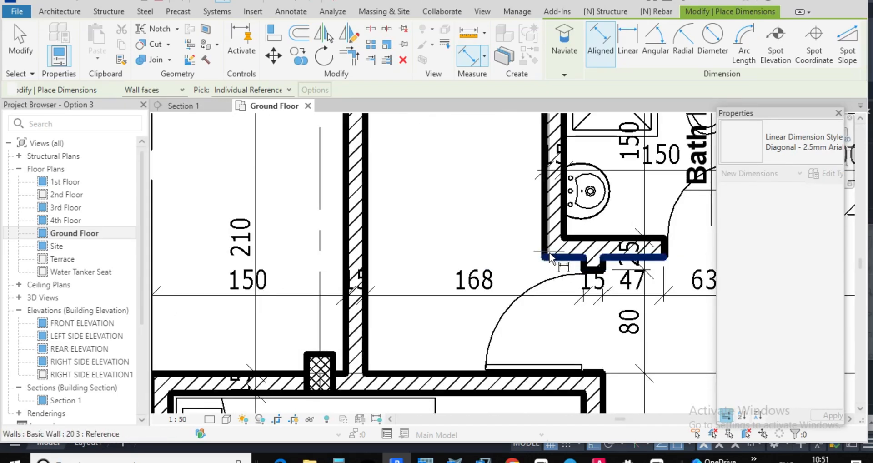
click(502, 250)
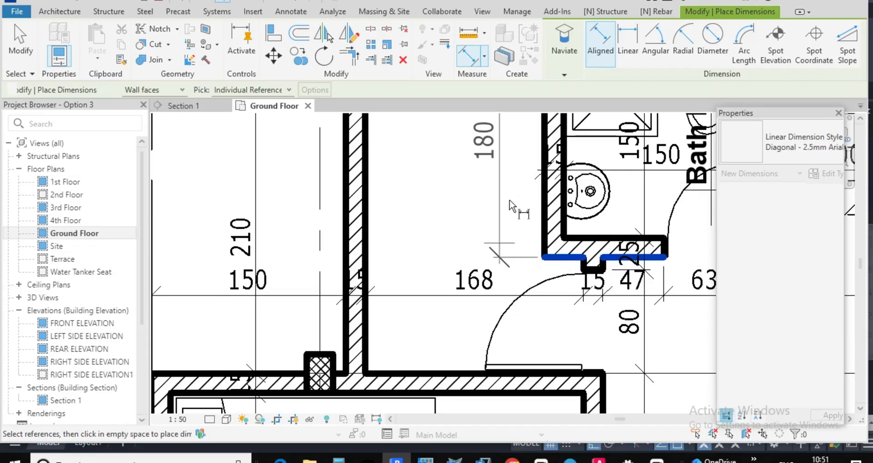
scroll(509, 203, down, 3)
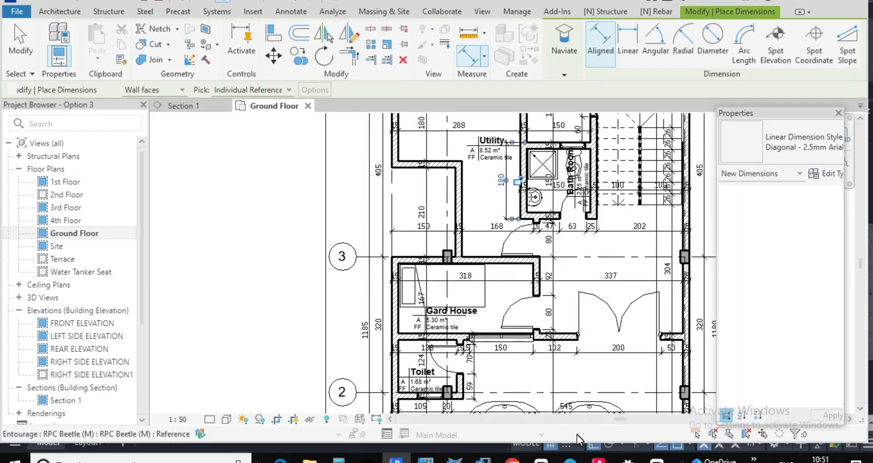
Switch back to the ar2 drawing in AutoCAD and bring the upper part of the plan into view
click(596, 459)
scroll(569, 308, down, 3)
scroll(591, 255, up, 3)
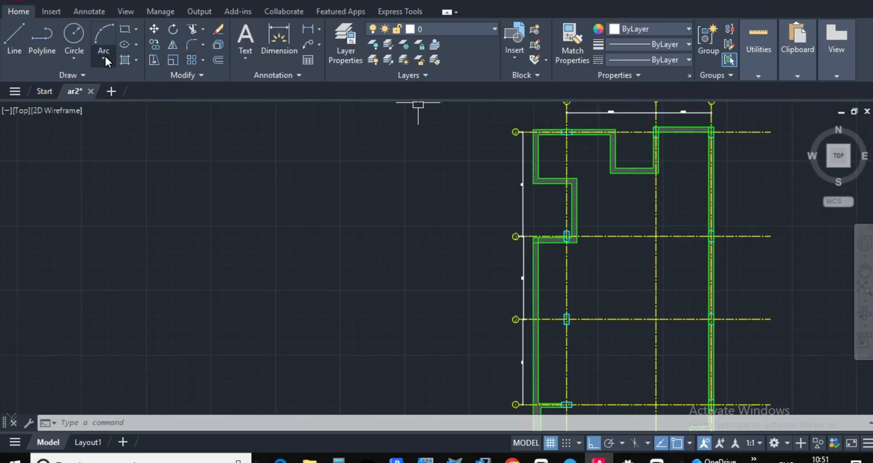
click(42, 40)
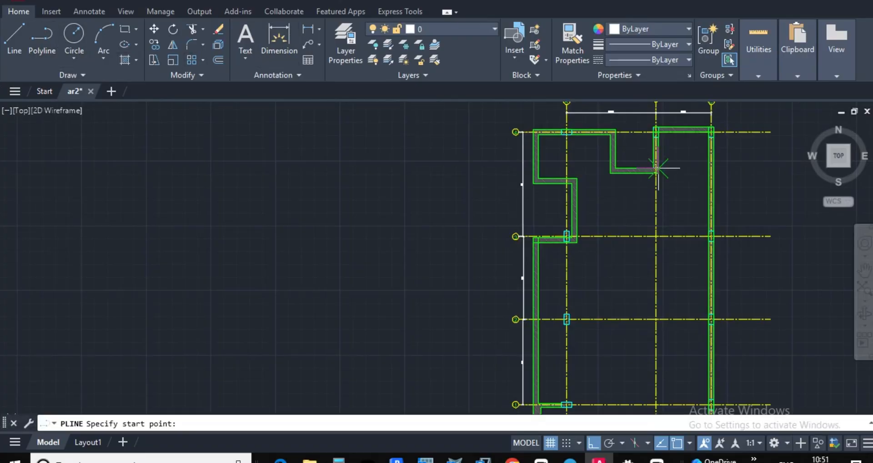
scroll(659, 165, up, 5)
scroll(492, 168, down, 3)
scroll(437, 161, up, 6)
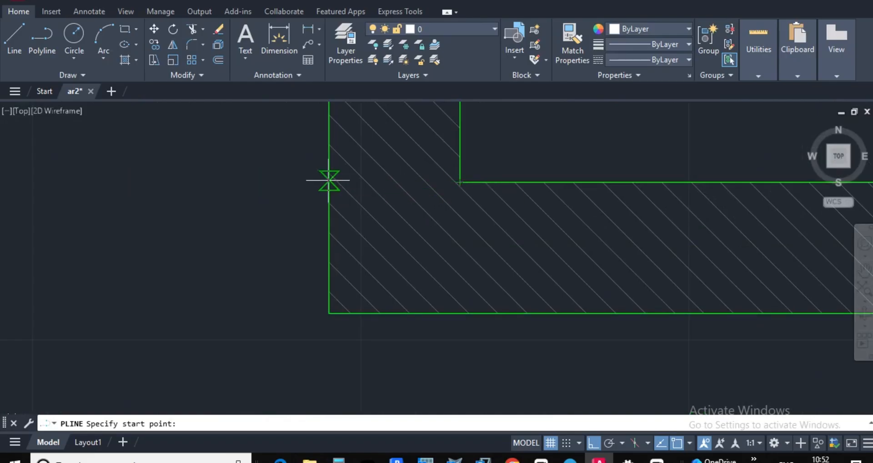
key(Escape)
key(Escape)
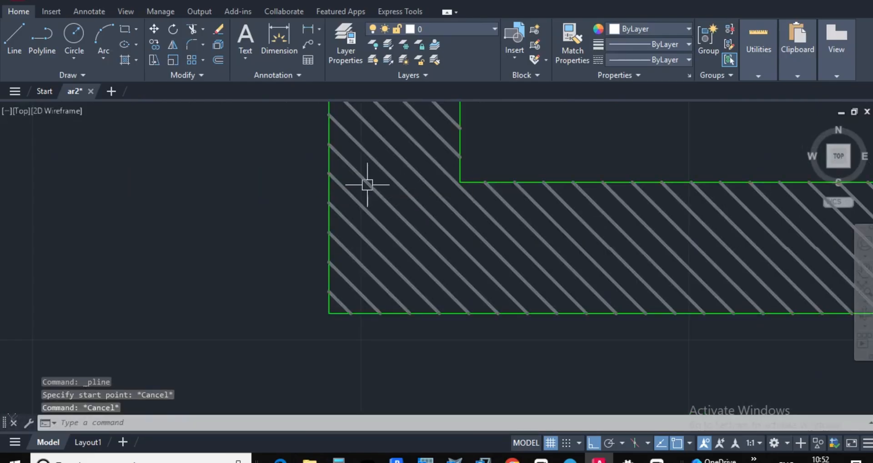
Draw a horizontal construction line (XLINE) through the lower inner corner of the recessed wall between grids A and B
text(x)
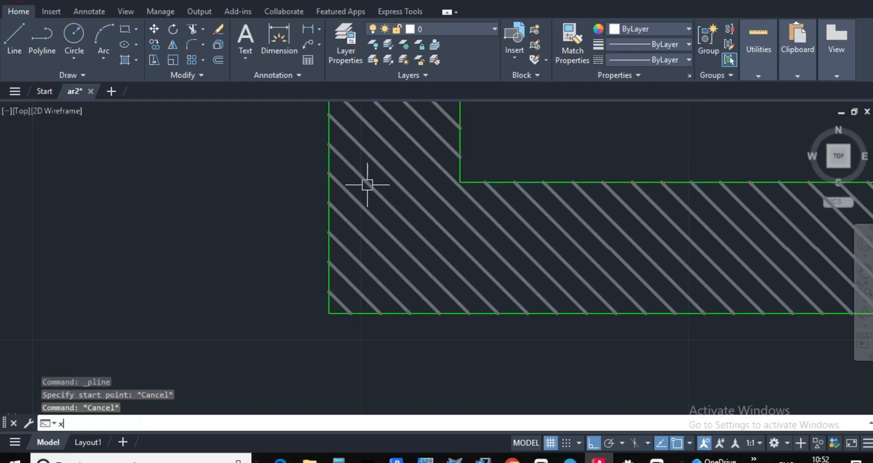
text(l)
scroll(374, 236, down, 2)
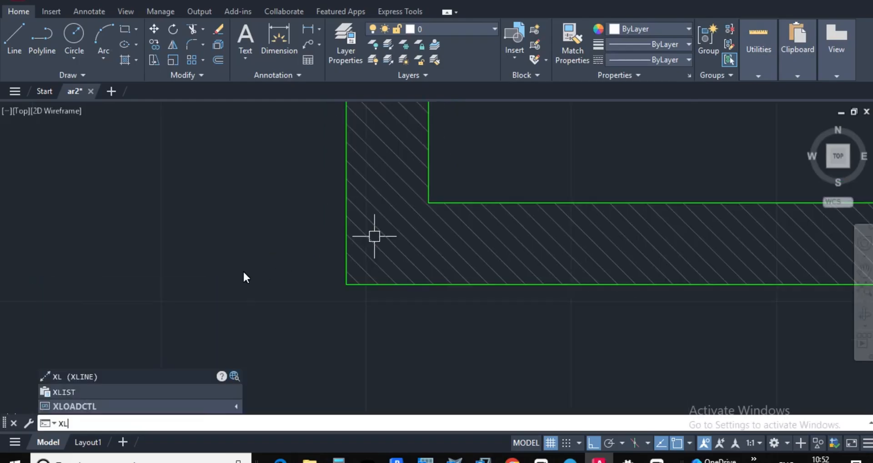
click(98, 376)
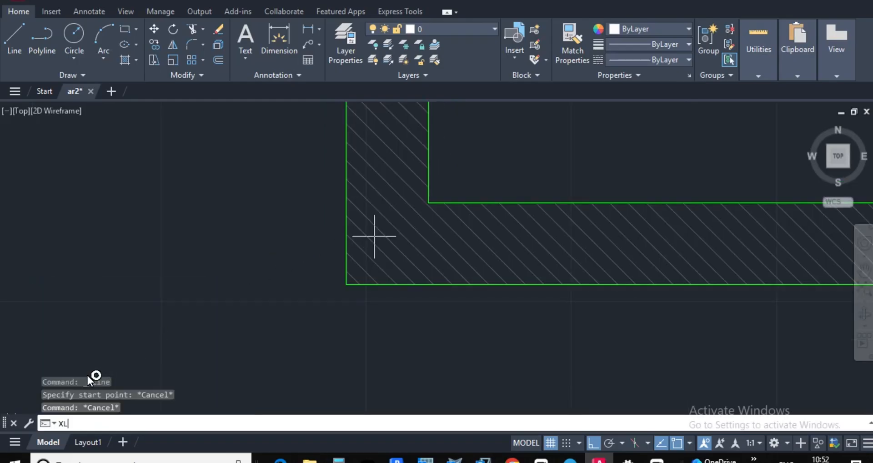
click(428, 203)
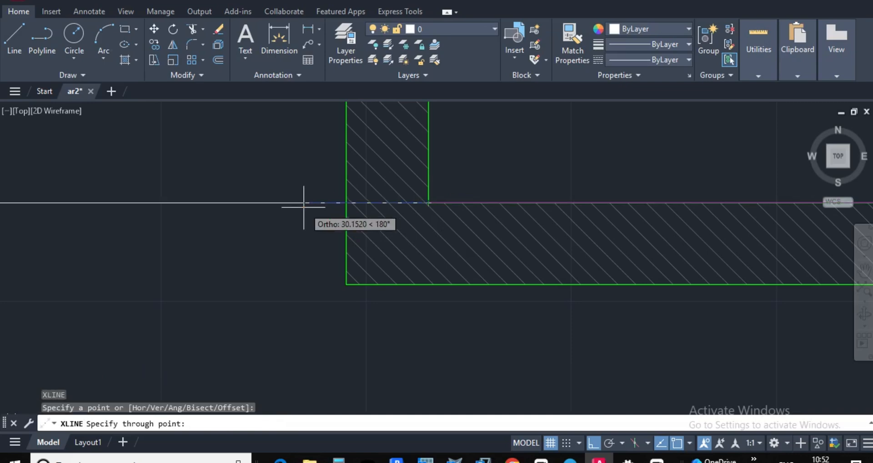
scroll(410, 175, down, 4)
key(Escape)
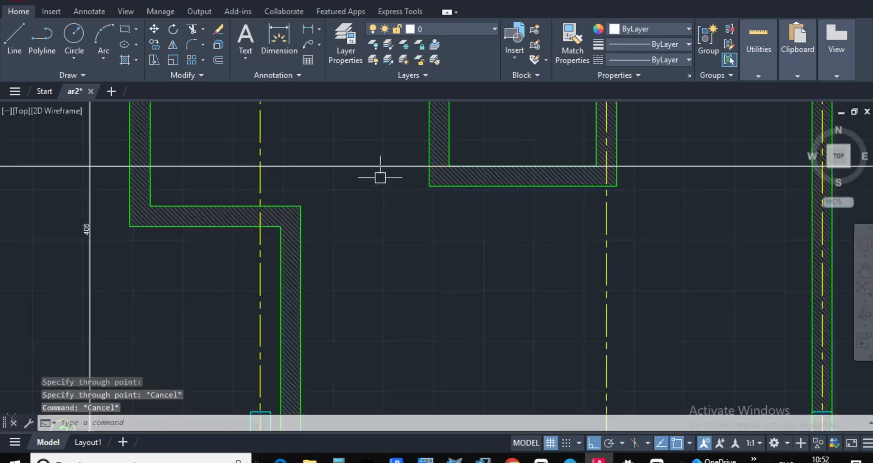
Draw a vertical polyline 180 long downward from where the construction line crosses the recess wall's outer face
scroll(387, 176, down, 4)
click(41, 39)
scroll(352, 161, up, 5)
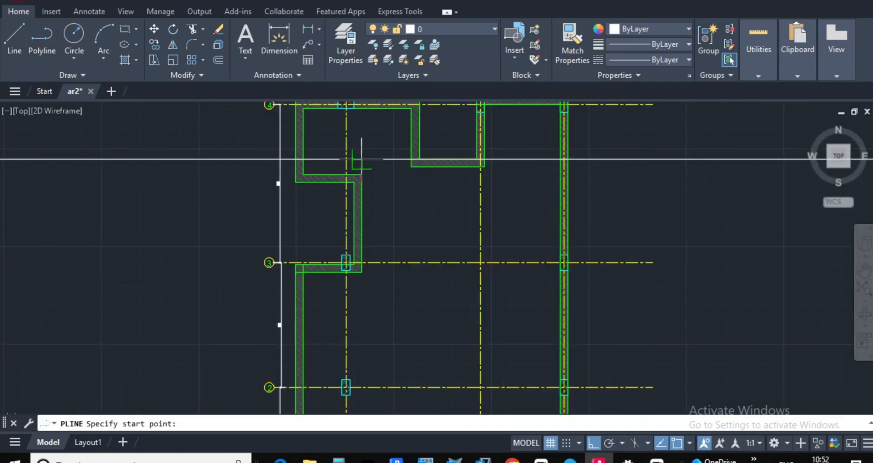
click(49, 36)
scroll(473, 253, down, 3)
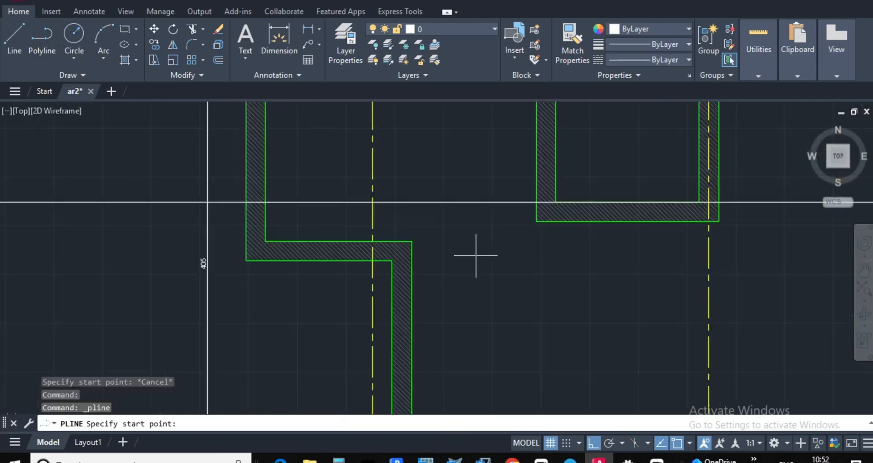
scroll(530, 214, up, 3)
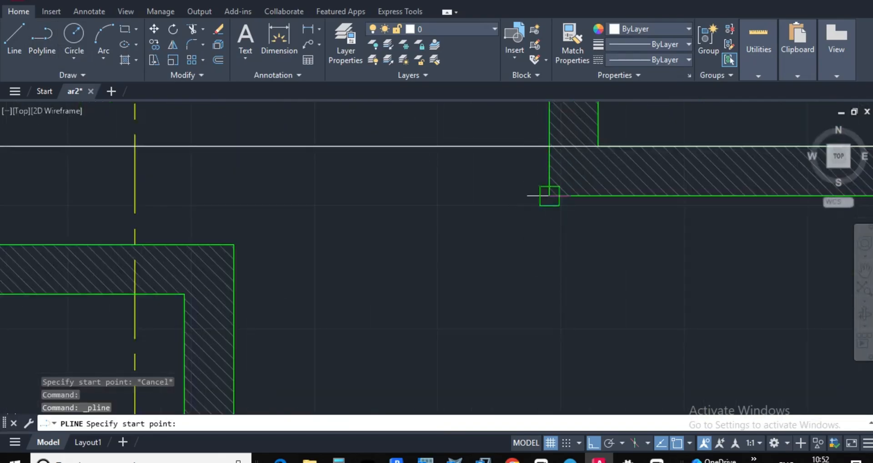
click(548, 146)
scroll(542, 218, down, 4)
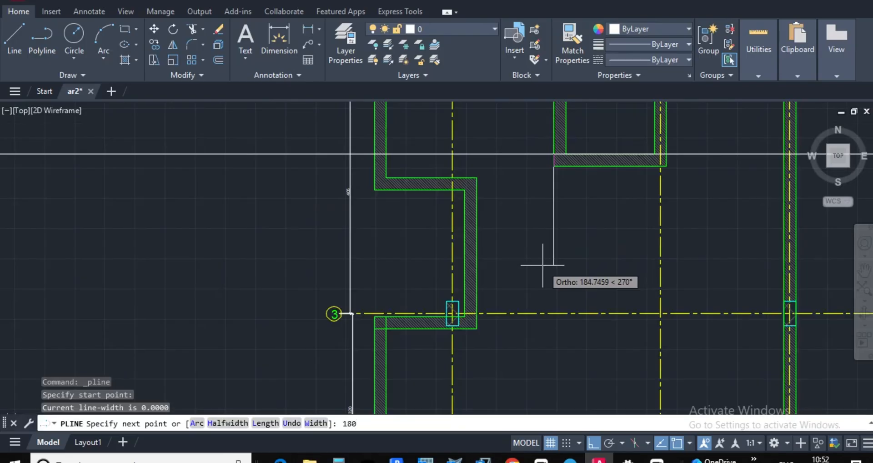
text(180)
key(Return)
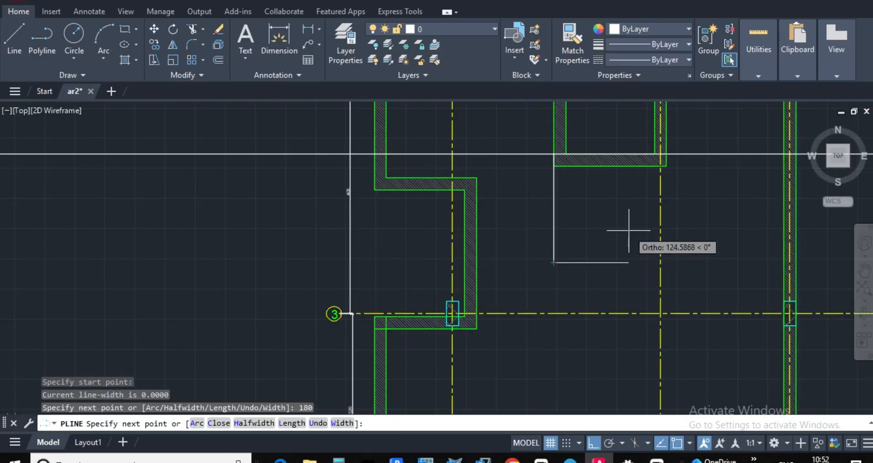
key(Escape)
key(Escape)
Stretch the upper end of the vertical polyline down to the lower outer corner of the recess wall
scroll(541, 152, up, 5)
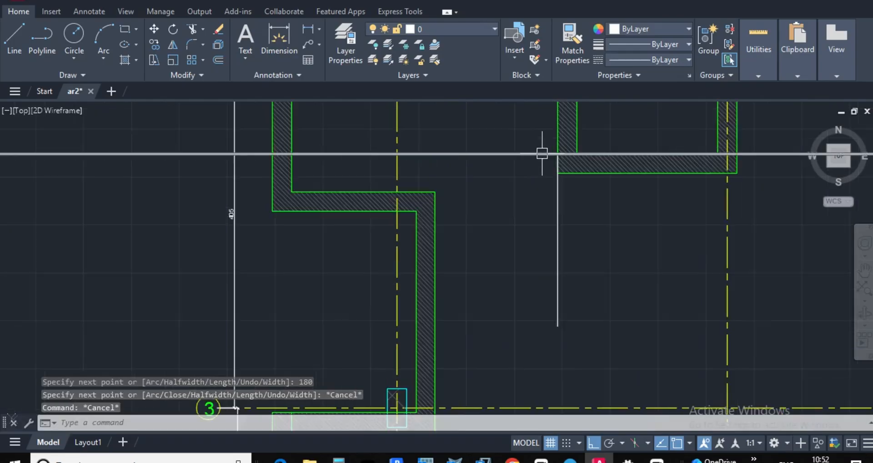
click(567, 238)
click(577, 154)
scroll(574, 146, up, 3)
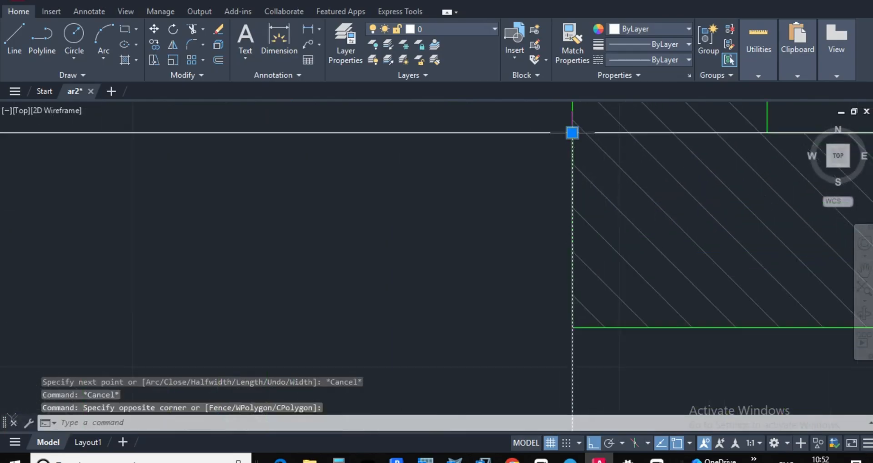
click(572, 133)
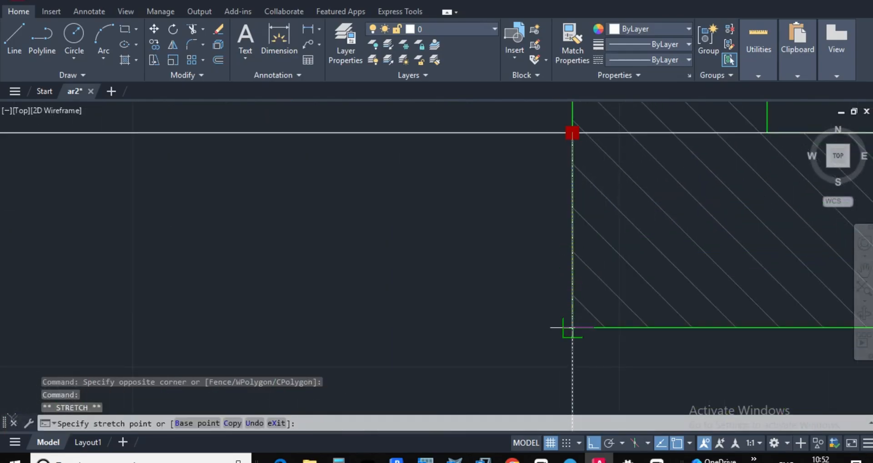
key(Escape)
key(Escape)
Delete the horizontal construction line running through the recess wall
scroll(532, 291, down, 5)
click(518, 300)
click(502, 282)
key(Delete)
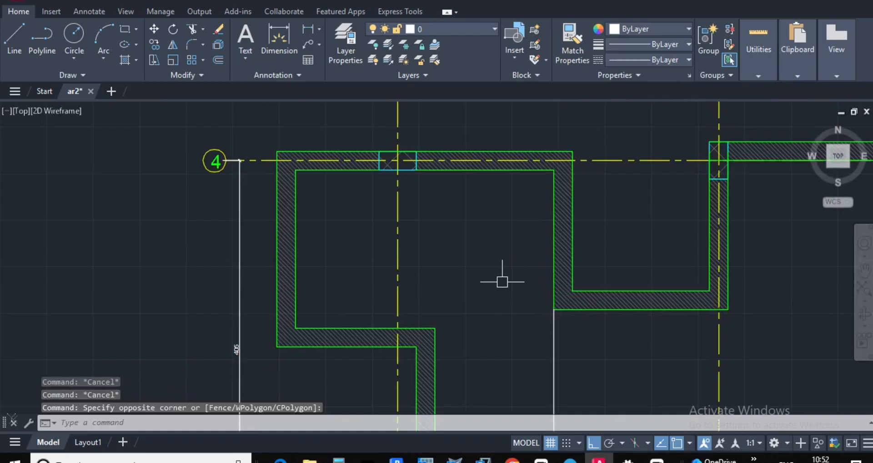
scroll(502, 282, down, 5)
key(Escape)
text(o)
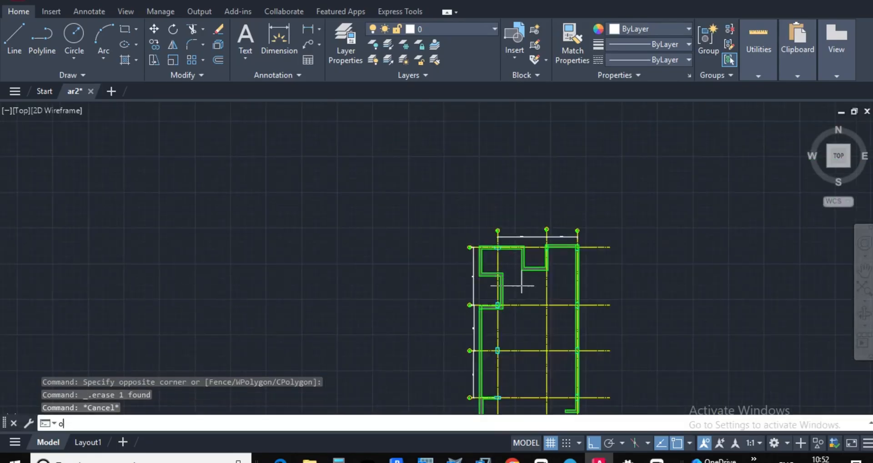
key(Return)
text(180)
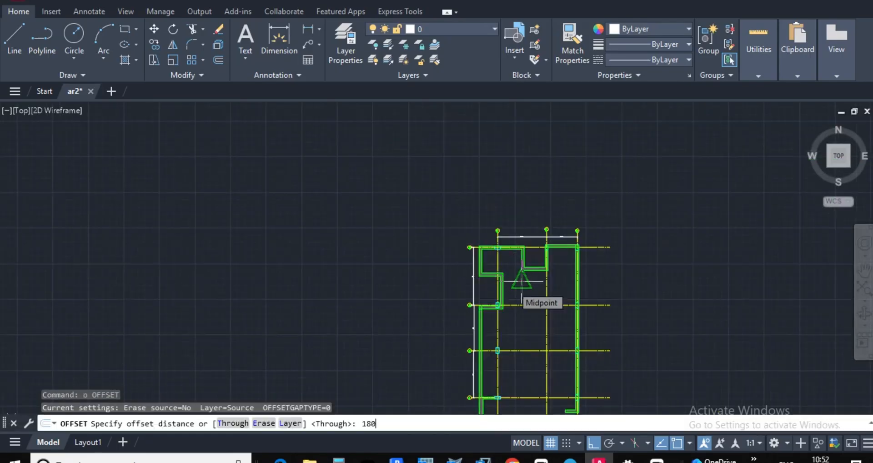
key(Return)
scroll(512, 286, up, 2)
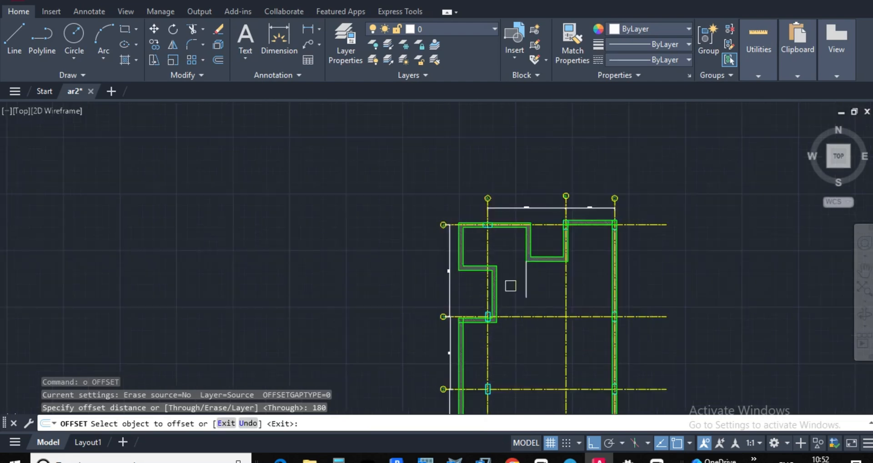
key(Escape)
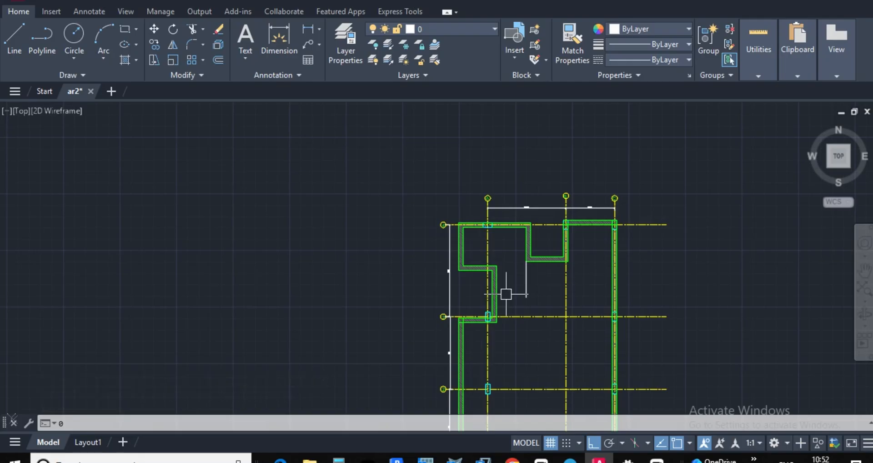
key(Escape)
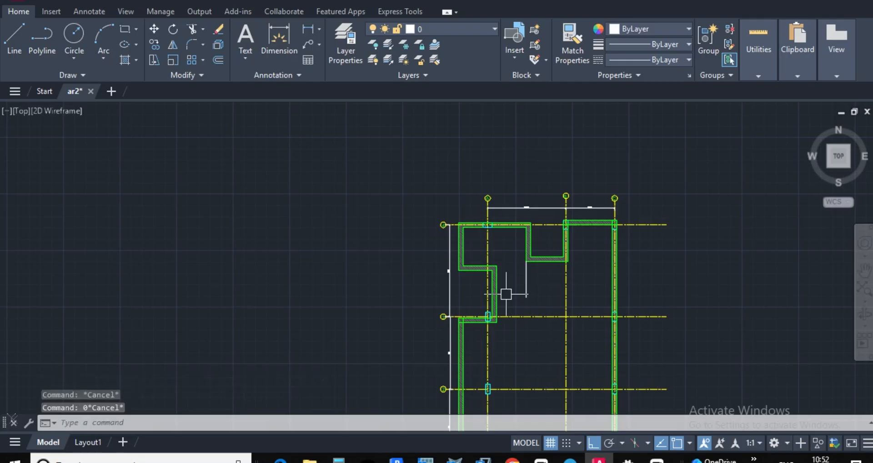
Try to offset the vertical polyline below the recess wall by 15 to the right
text(o)
key(Return)
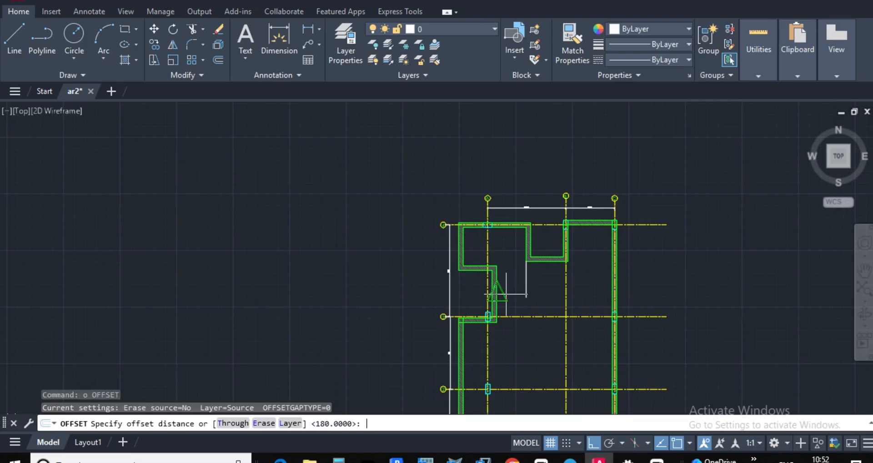
text(15)
key(Return)
scroll(528, 364, up, 2)
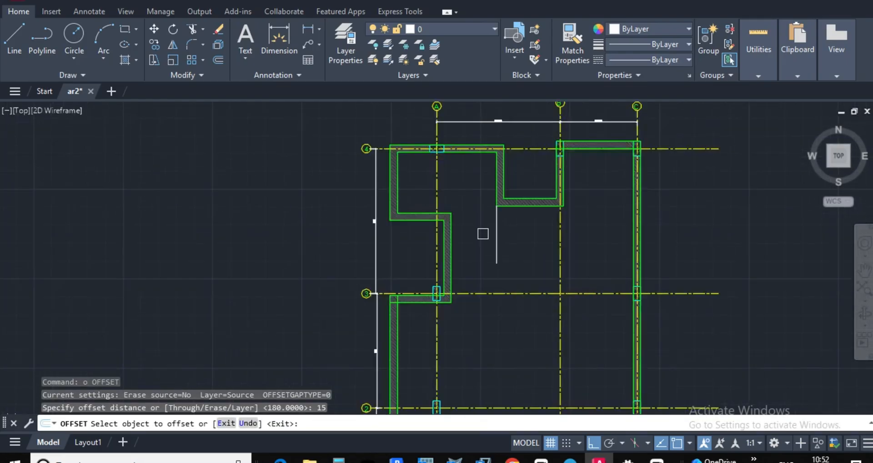
click(496, 233)
click(513, 235)
click(495, 230)
click(516, 231)
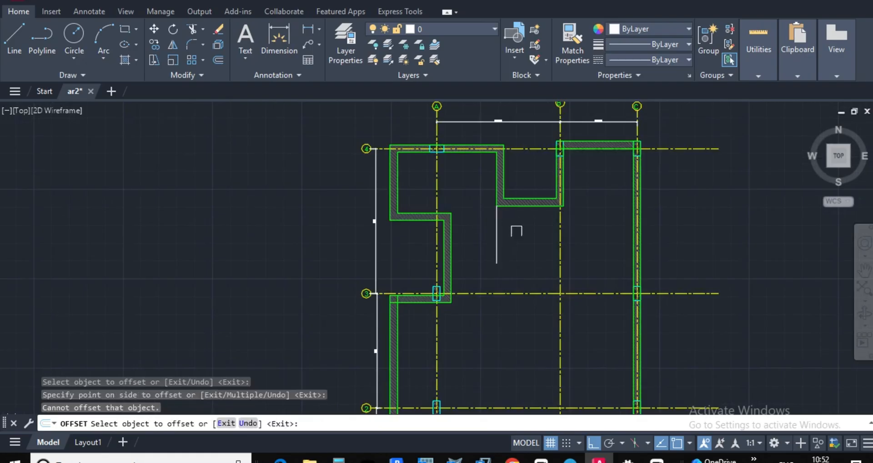
scroll(516, 231, up, 4)
key(Escape)
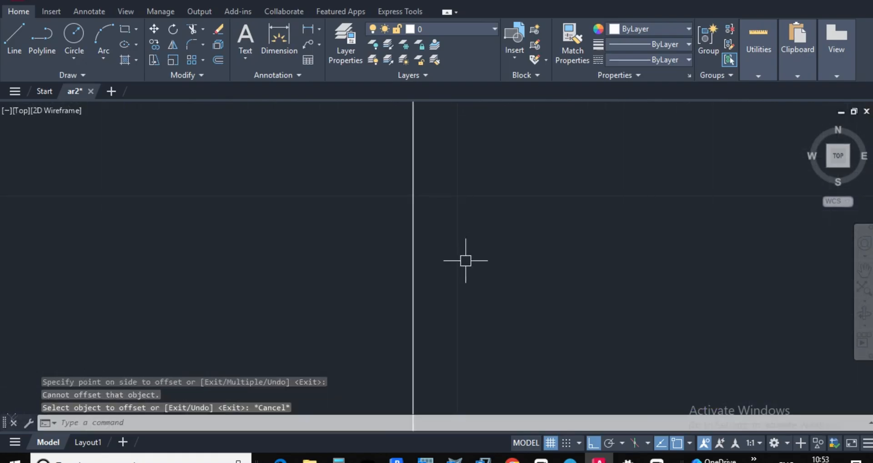
Try to offset the same vertical polyline by 150 to the right
text(o)
key(Return)
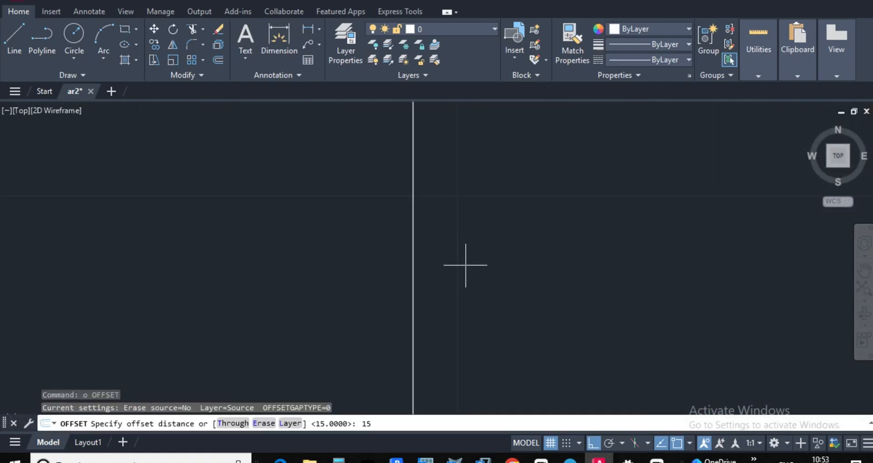
key(Return)
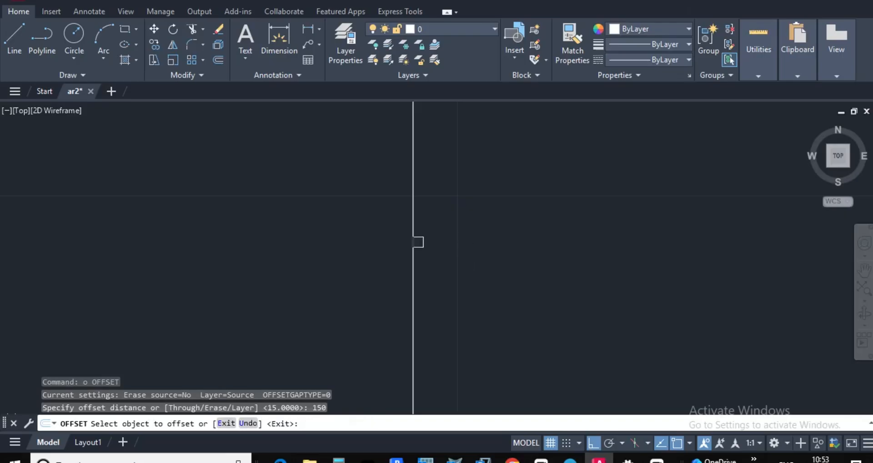
click(413, 245)
click(456, 262)
scroll(462, 285, down, 5)
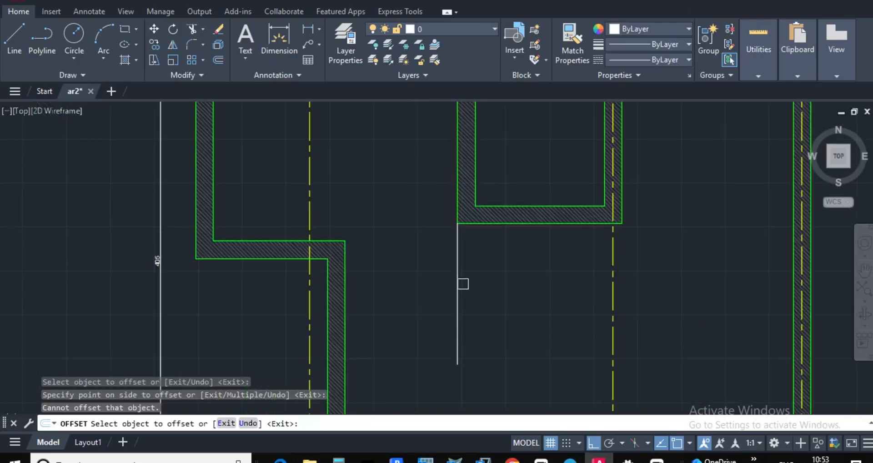
scroll(462, 268, up, 2)
key(Escape)
key(Escape)
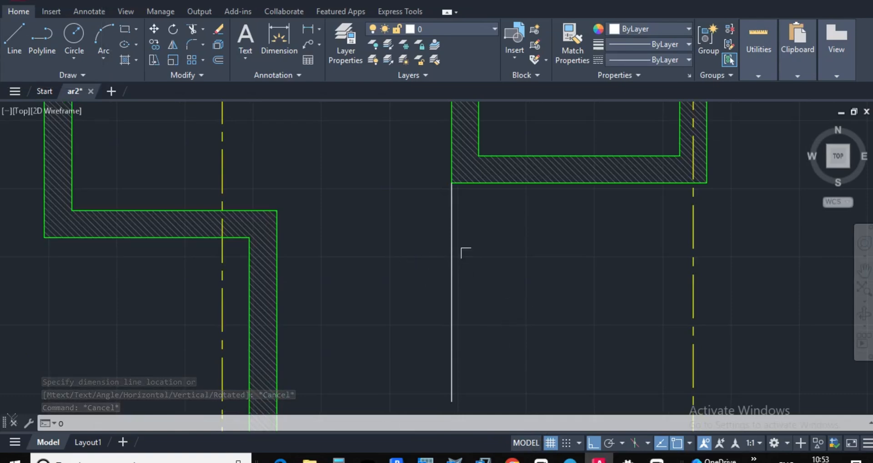
scroll(462, 235, down, 6)
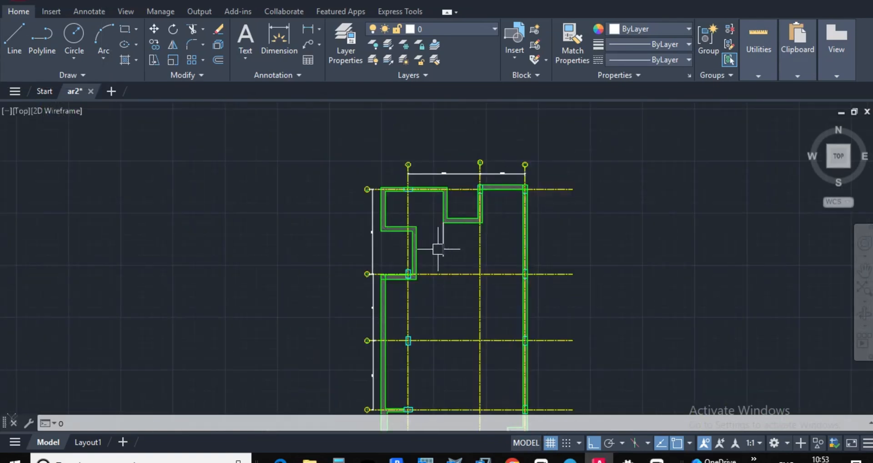
scroll(438, 249, up, 4)
click(73, 39)
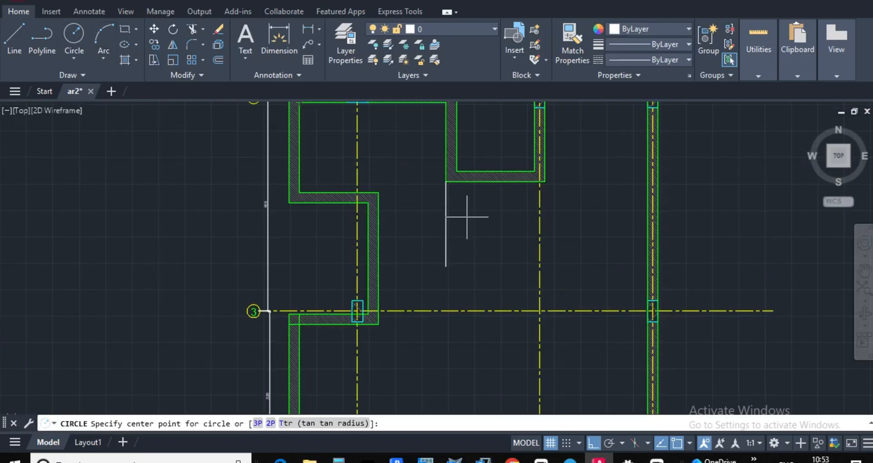
key(Escape)
Copy the vertical polyline below the recess wall 15 to the right as the bathroom wall's second face
click(478, 187)
click(433, 220)
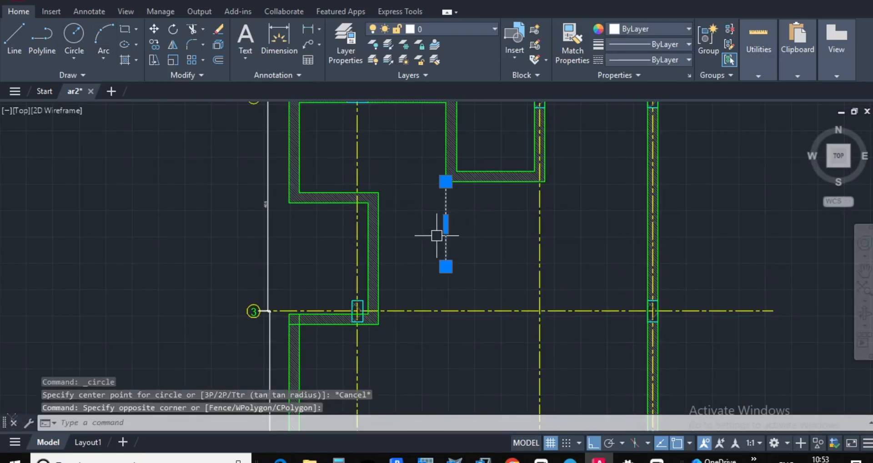
text(co)
key(Return)
click(446, 216)
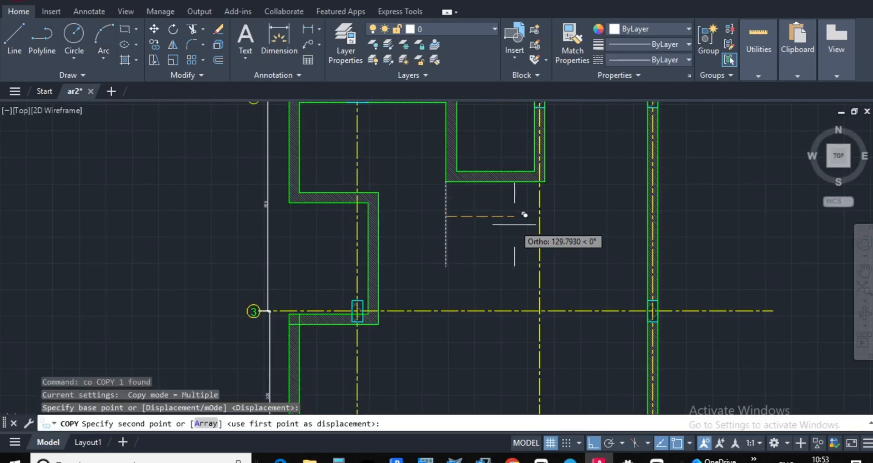
text(15)
key(Return)
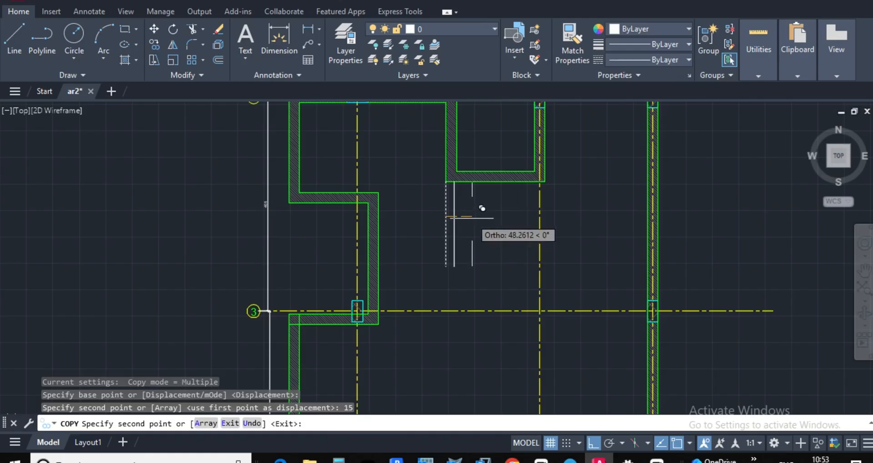
key(Escape)
Switch to the Revit Ground Floor plan and place an aligned dimension from the bathroom's Utility-side outer face to the near side of the wall stub
scroll(473, 215, down, 4)
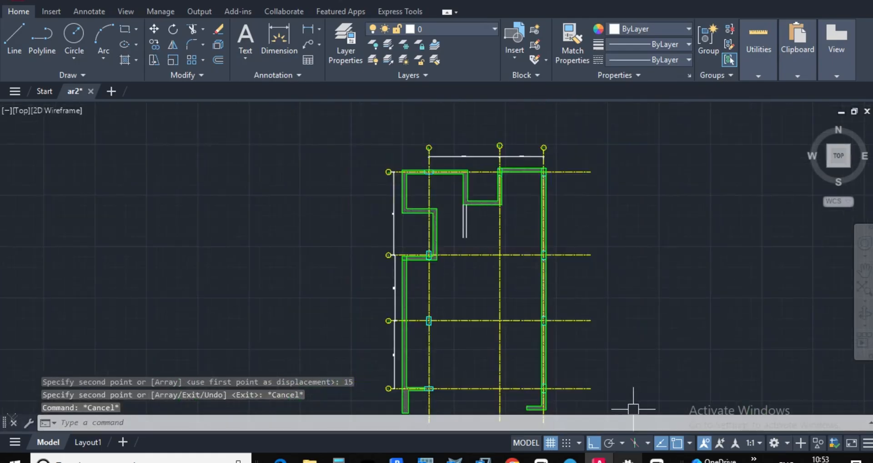
click(656, 461)
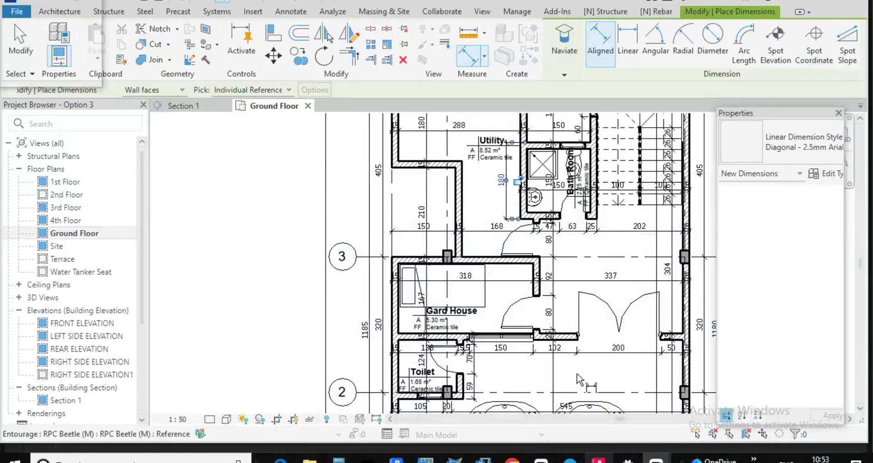
scroll(526, 214, up, 3)
scroll(525, 214, up, 1)
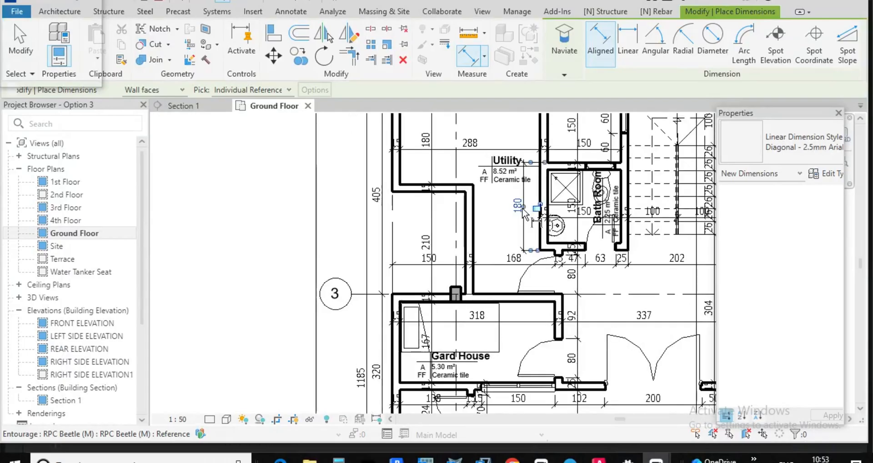
scroll(562, 257, up, 2)
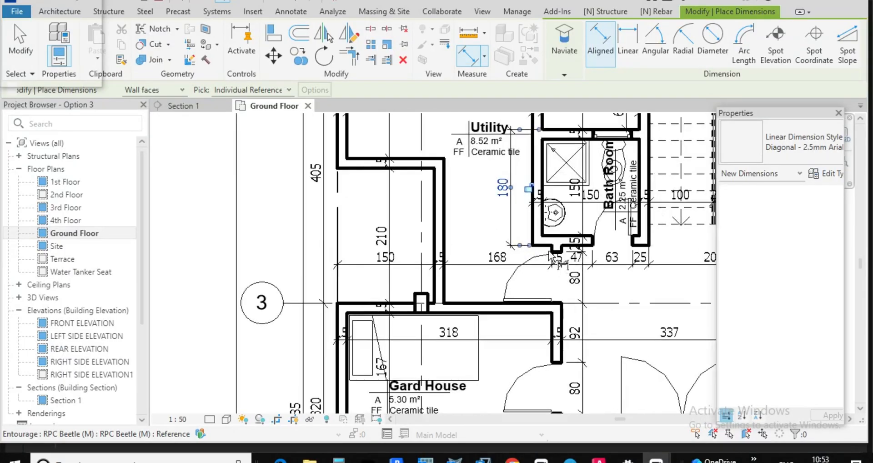
scroll(542, 266, up, 1)
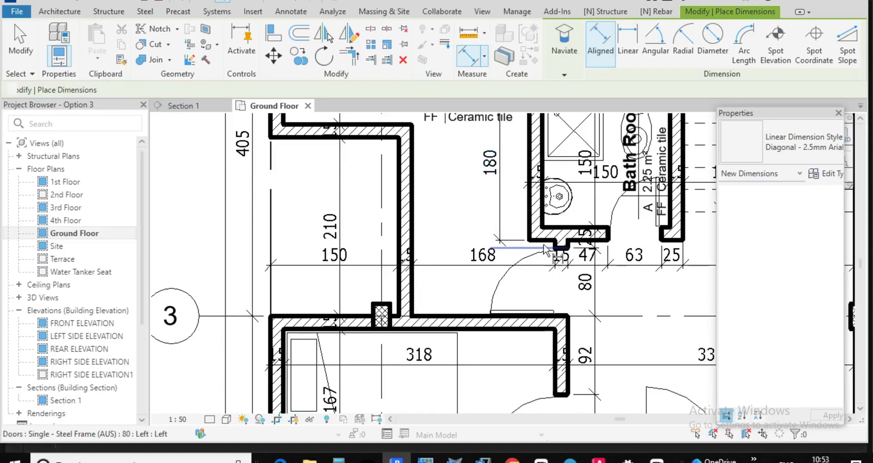
scroll(544, 245, up, 3)
click(517, 231)
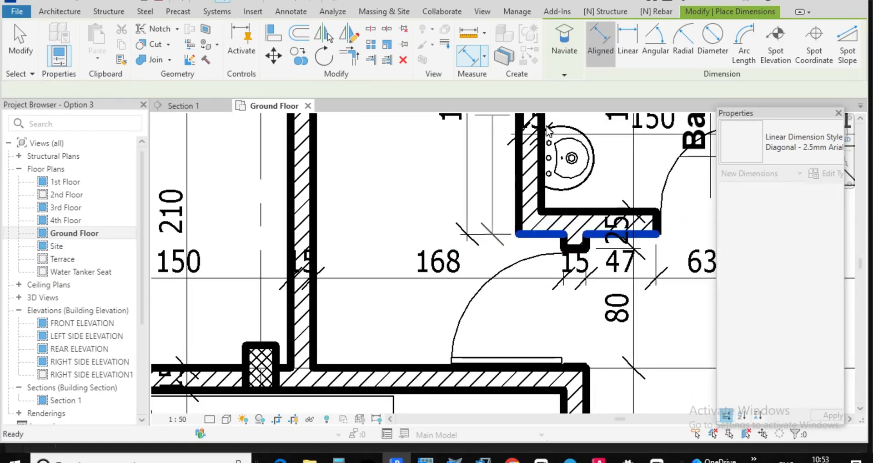
scroll(561, 255, up, 2)
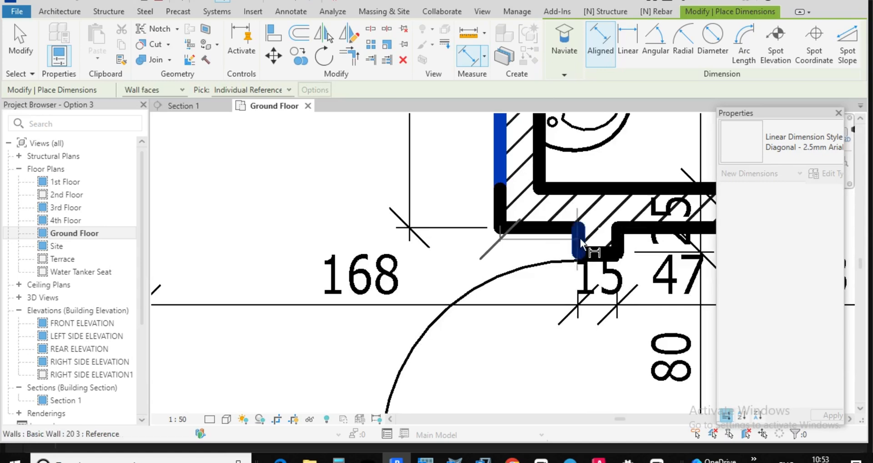
click(577, 240)
click(542, 271)
scroll(544, 268, down, 2)
scroll(543, 268, down, 2)
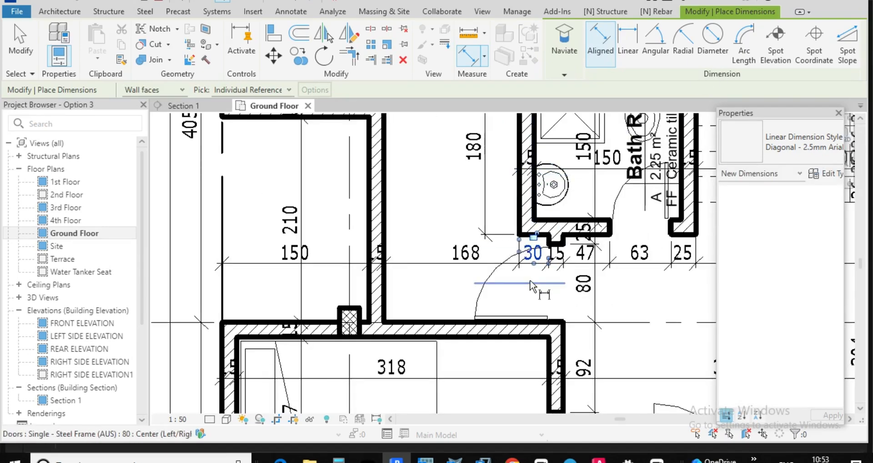
Dimension how far the small wall stub projects from the bathroom's lower outer wall face
scroll(564, 241, up, 5)
click(545, 268)
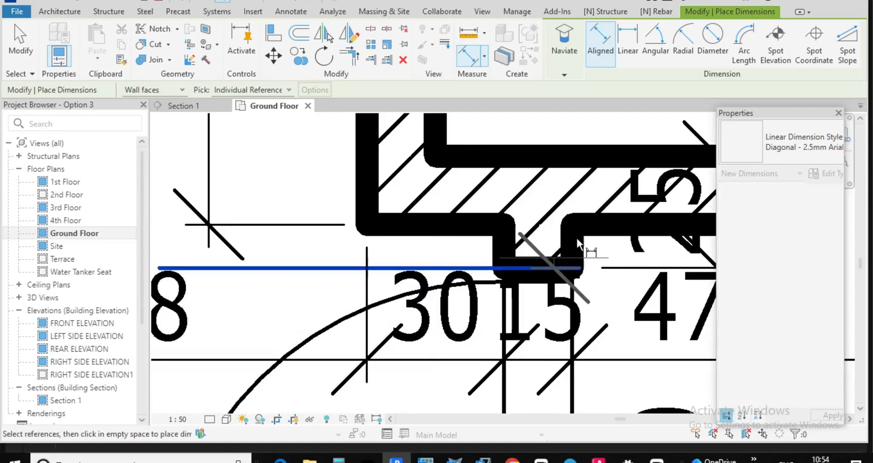
scroll(656, 278, down, 4)
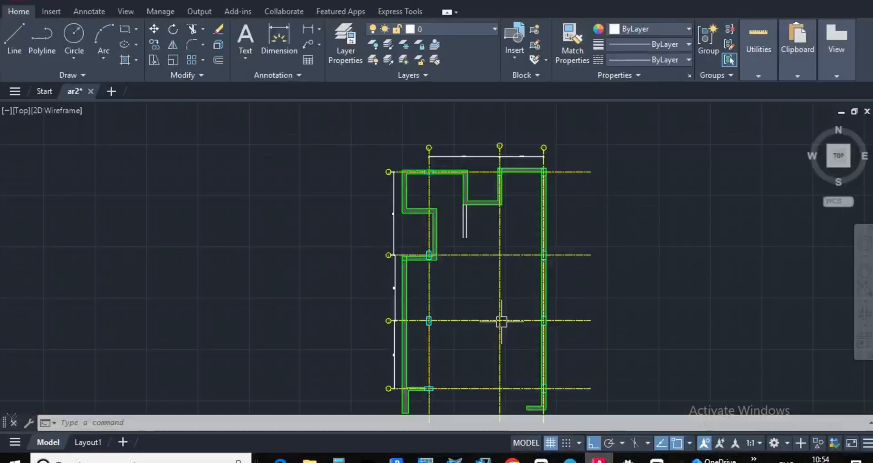
Draw a polyline from the lower end of the bathroom wall's left face: 30 right, 10 down, 15 right, 10 up and 47 right
scroll(447, 240, down, 5)
scroll(477, 273, up, 6)
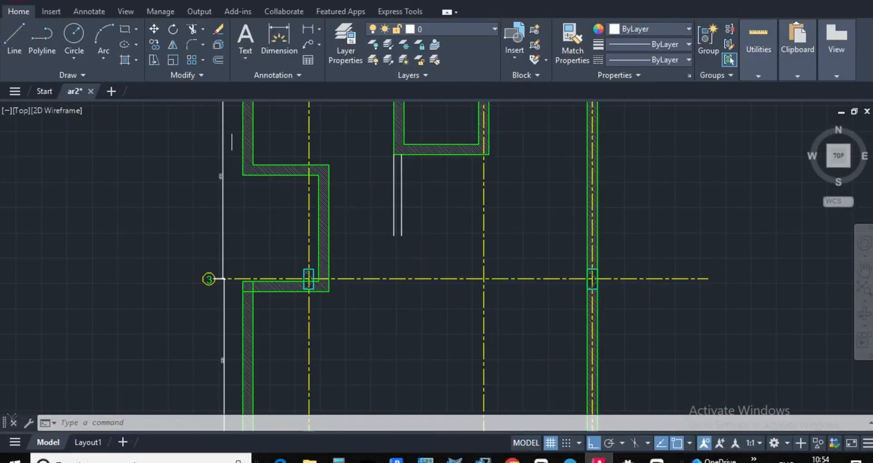
click(42, 39)
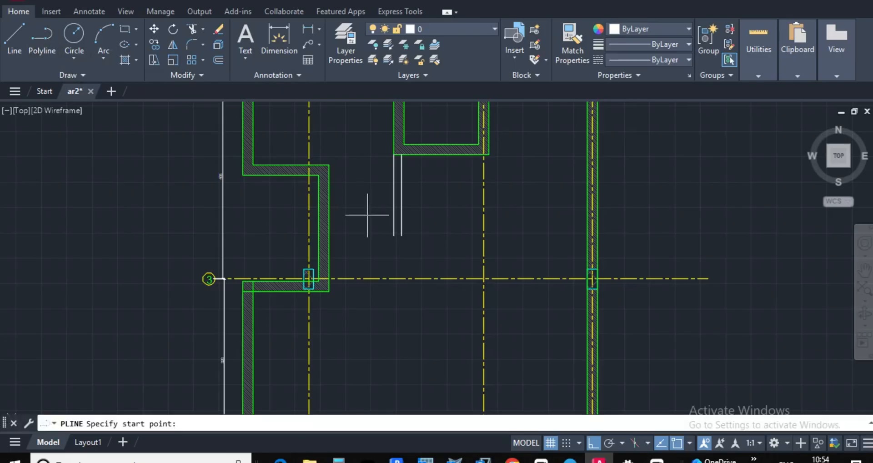
scroll(426, 253, up, 5)
click(261, 180)
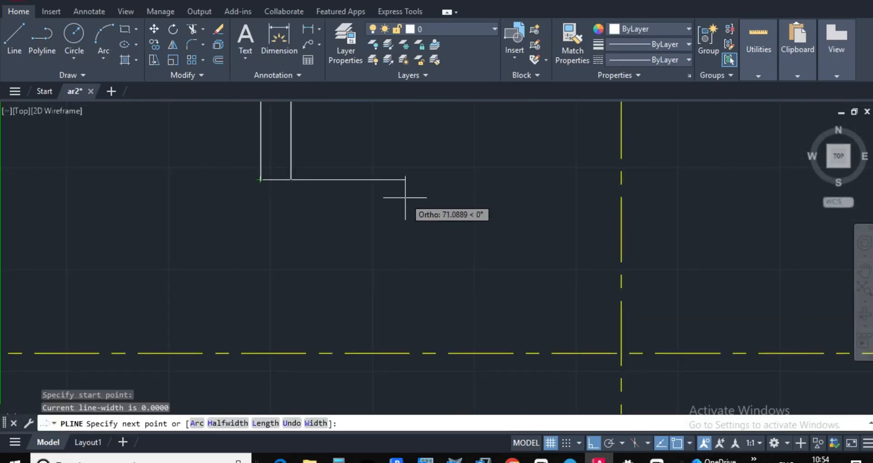
text(30)
key(Return)
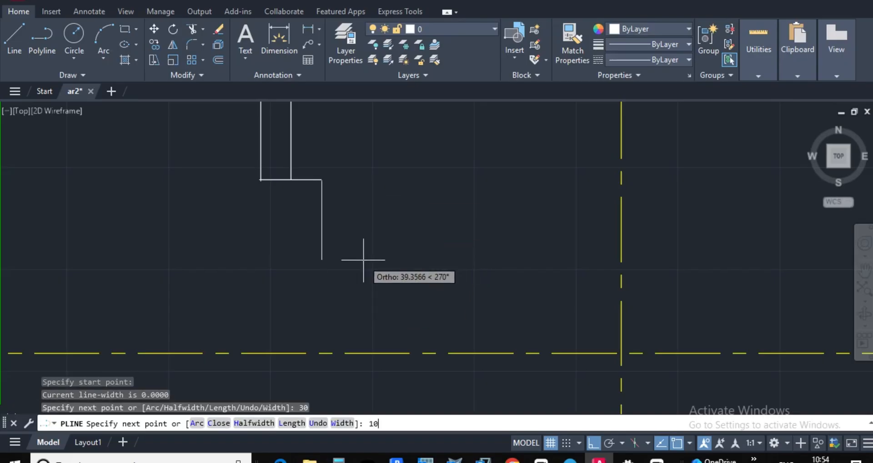
key(Return)
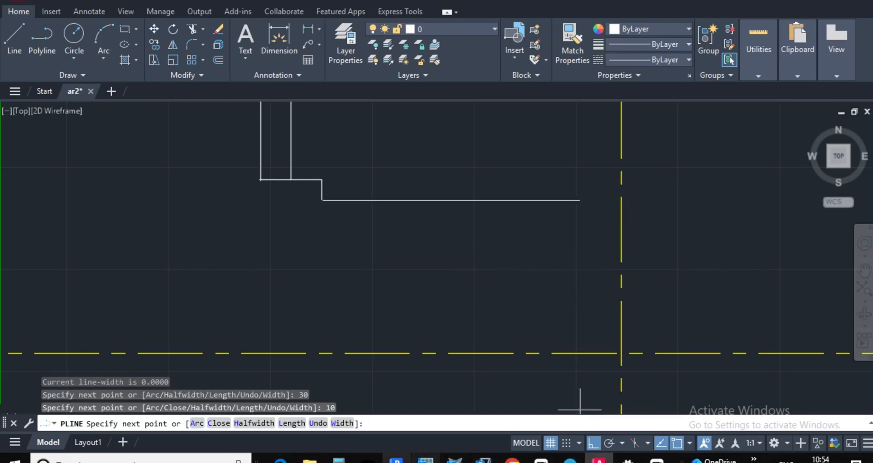
click(397, 460)
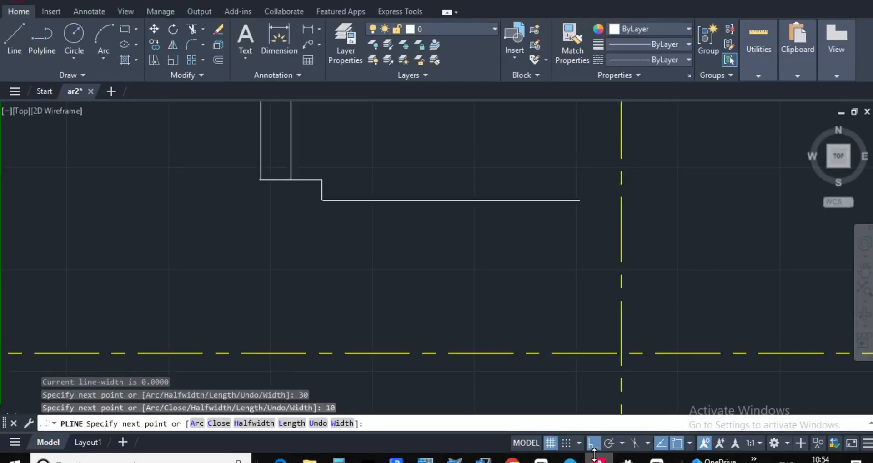
click(600, 460)
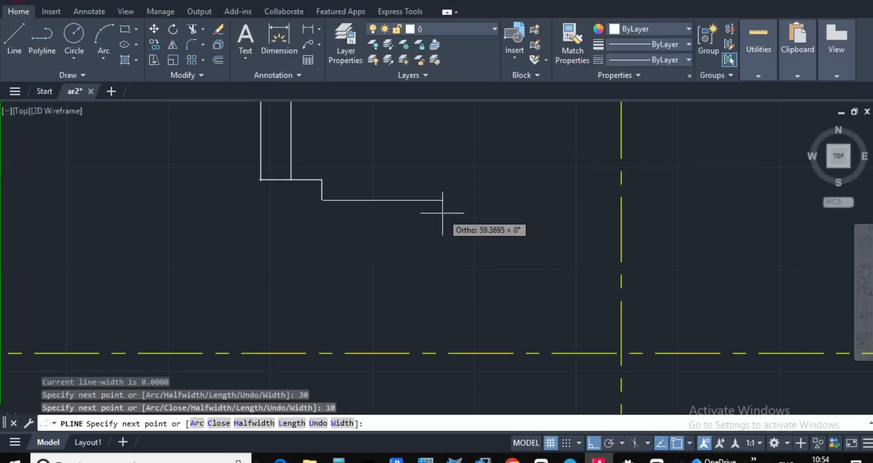
key(Return)
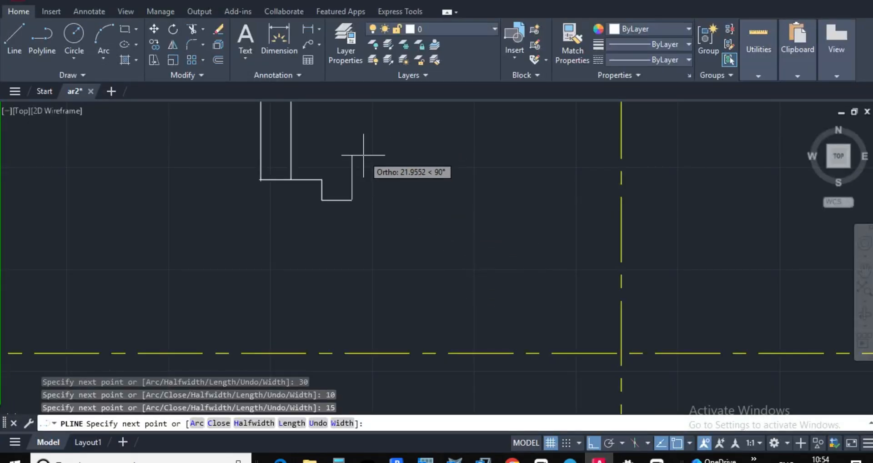
key(Return)
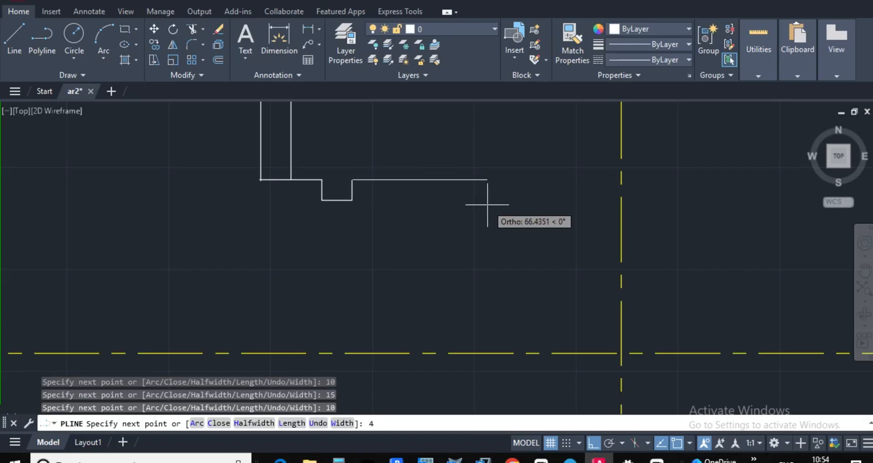
key(Return)
key(Return)
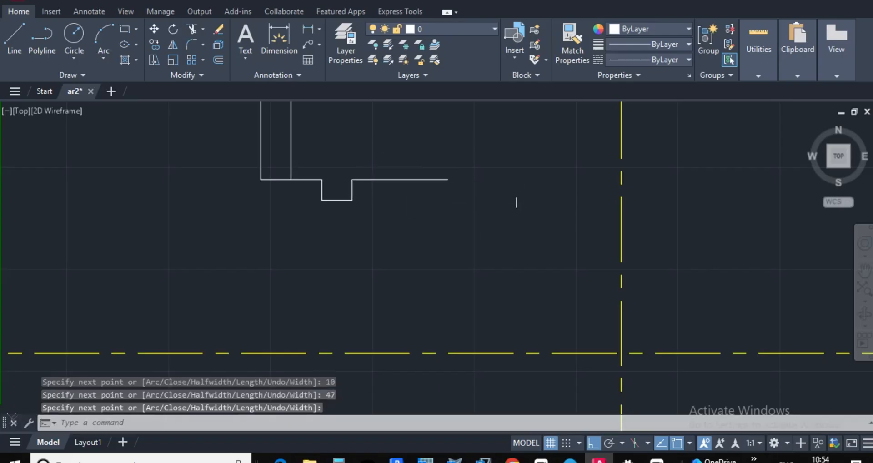
scroll(517, 219, down, 3)
scroll(457, 181, up, 3)
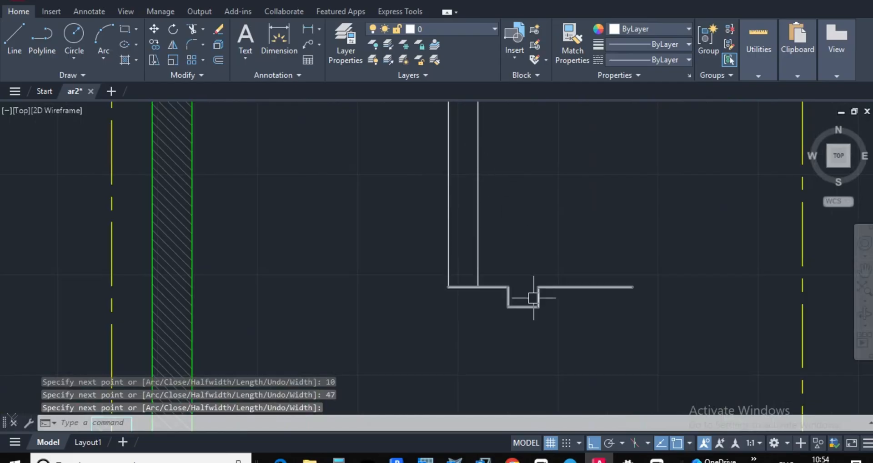
scroll(533, 295, up, 2)
key(Escape)
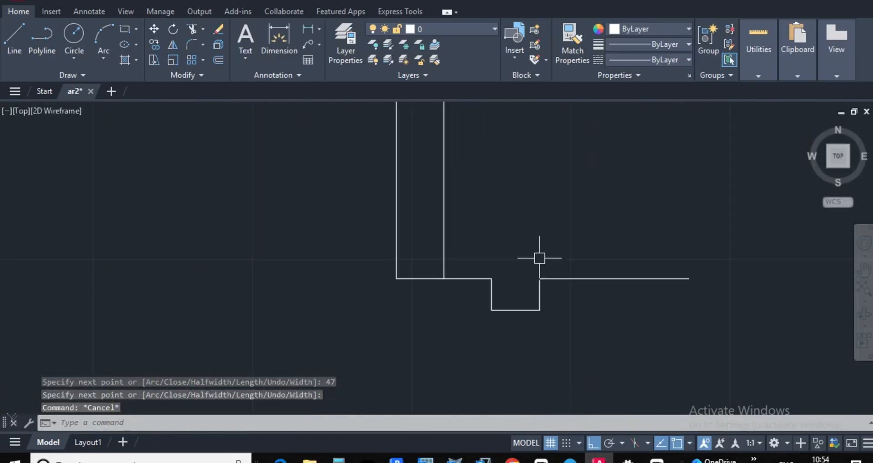
text(co)
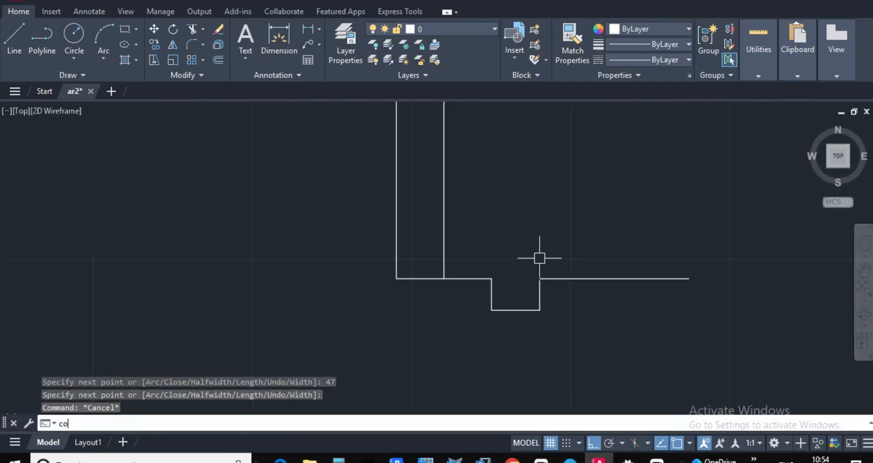
key(Return)
key(Escape)
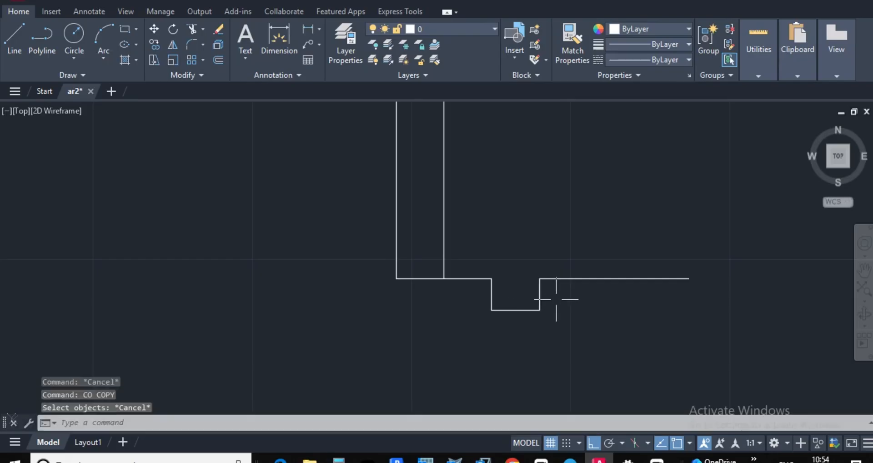
Explode the stub-shaped polyline at the foot of the bathroom wall into separate lines
click(555, 298)
click(545, 284)
click(547, 297)
click(543, 263)
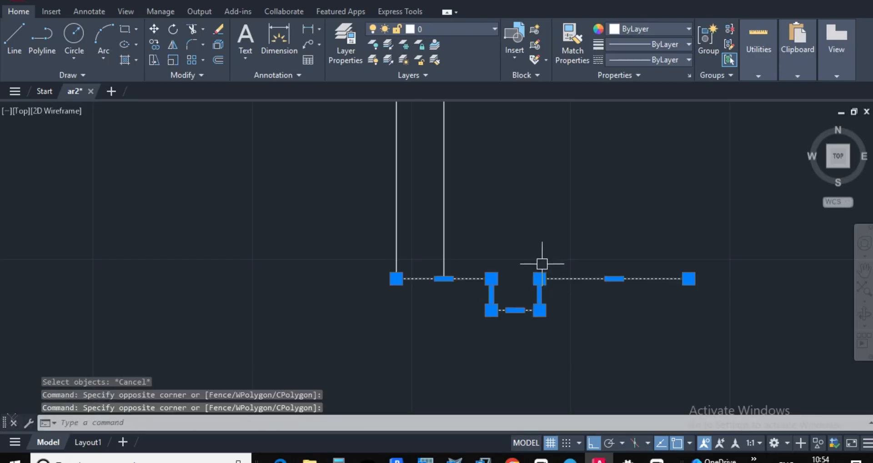
text(x)
key(Return)
click(623, 311)
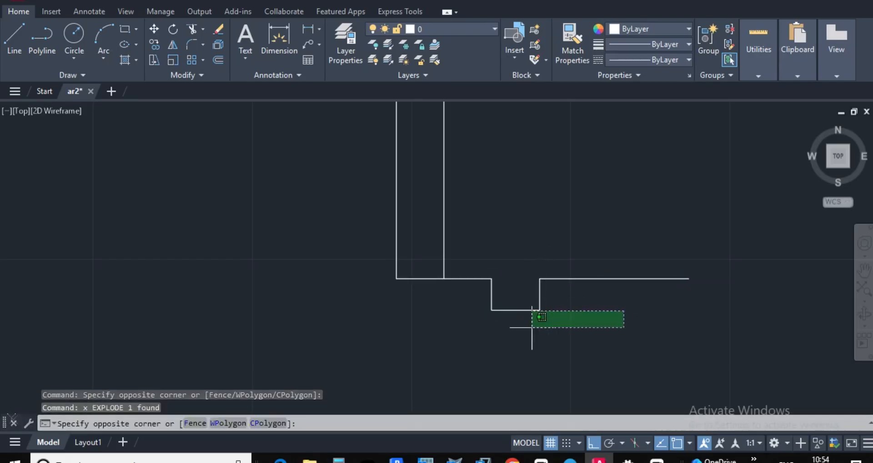
key(Escape)
Copy the short horizontal line between the wall corner and the stub 15 upwards as the lower wall's second face
scroll(480, 310, up, 4)
click(480, 310)
click(464, 215)
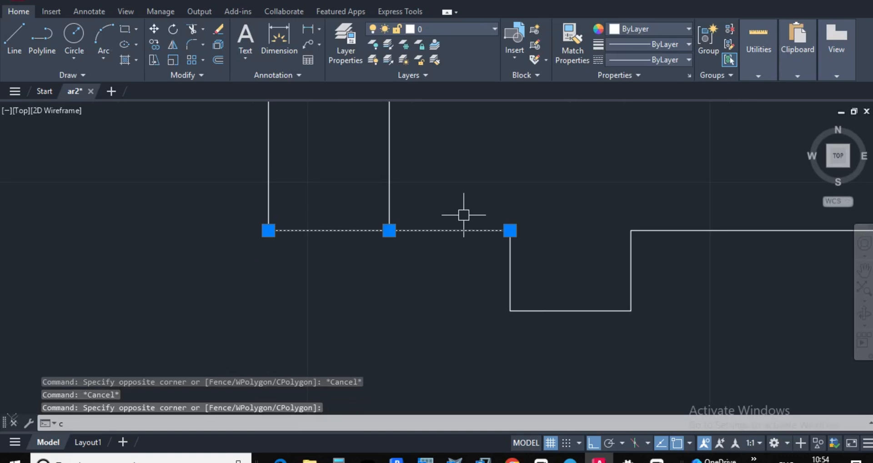
text(co)
key(Return)
click(477, 230)
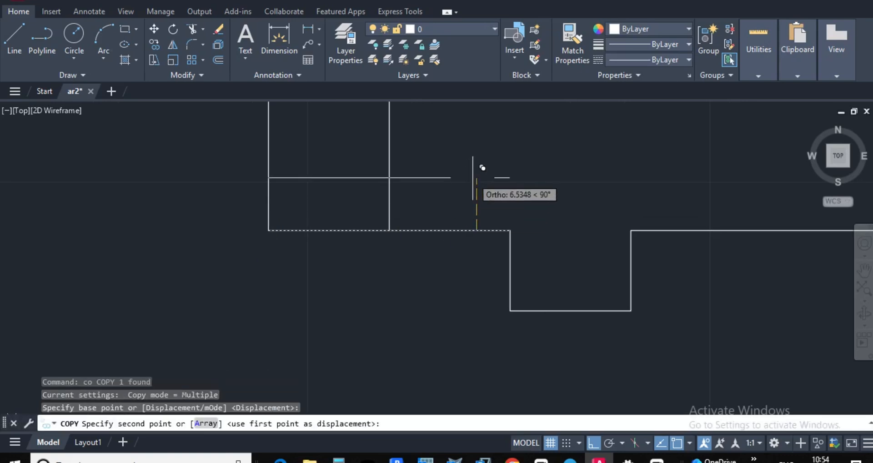
text(15)
key(Return)
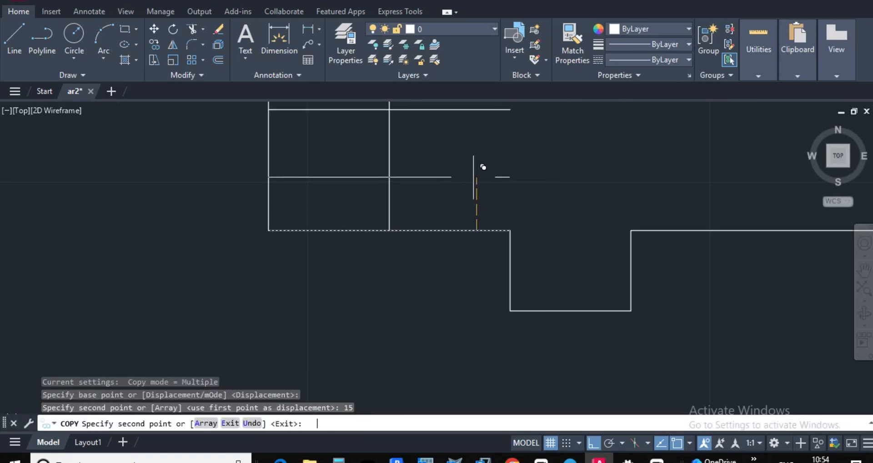
scroll(536, 187, down, 4)
scroll(518, 236, down, 2)
key(Escape)
key(Escape)
click(602, 244)
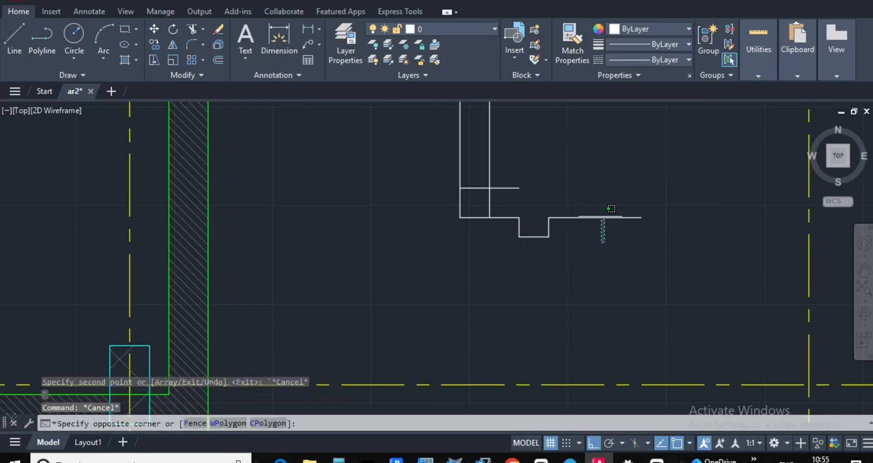
click(598, 205)
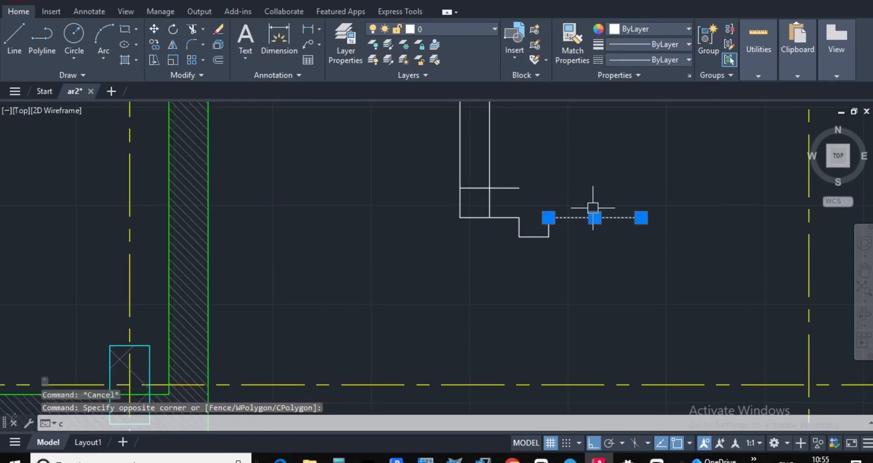
scroll(634, 255, up, 2)
key(Escape)
key(Escape)
Copy the horizontal line to the right of the stub 15 upwards
click(623, 236)
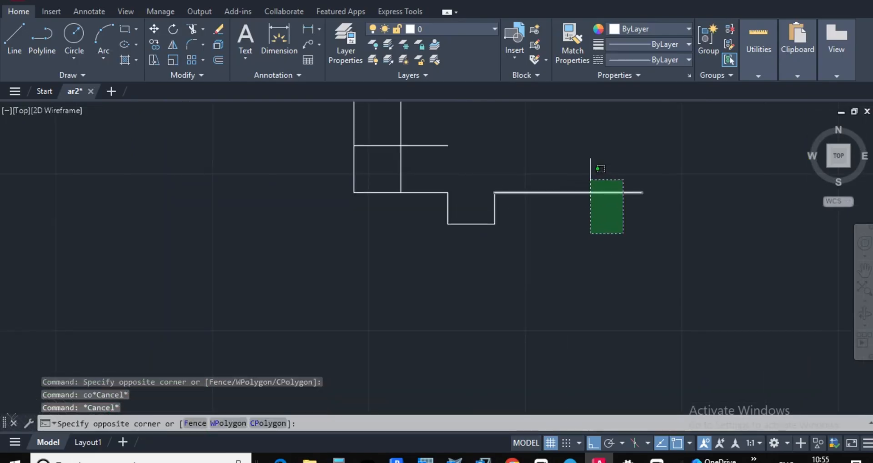
click(586, 177)
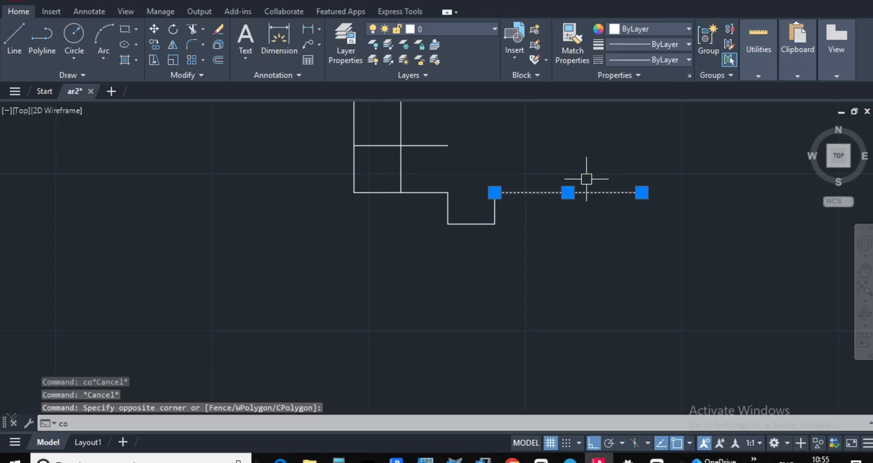
key(Return)
click(596, 192)
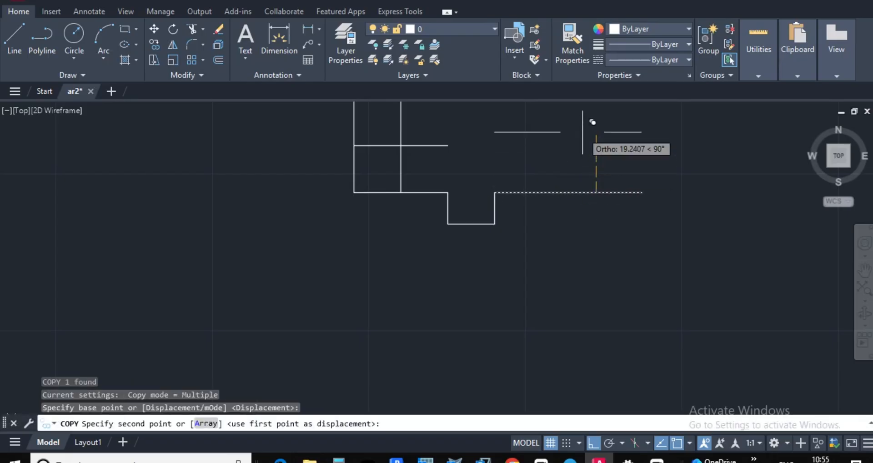
text(15)
key(Return)
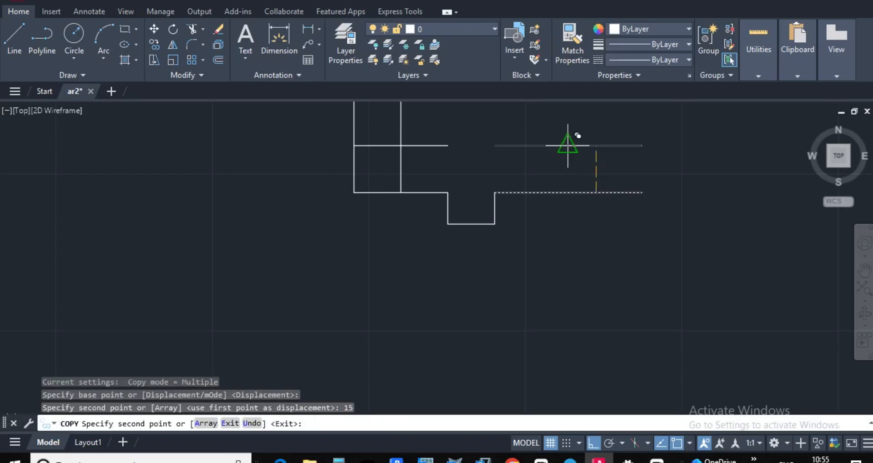
key(Escape)
key(Escape)
Stretch the left end of the copied line across the stub gap to meet the end of the short copied line
click(538, 166)
click(523, 153)
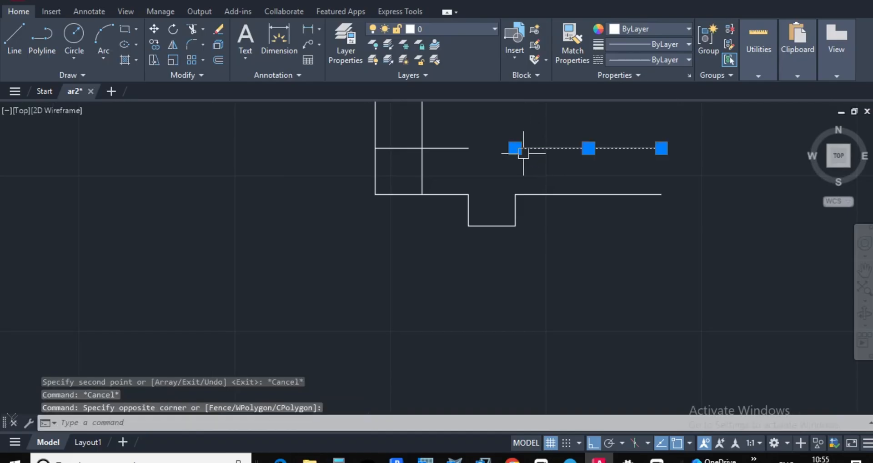
click(516, 148)
click(468, 148)
scroll(512, 167, down, 6)
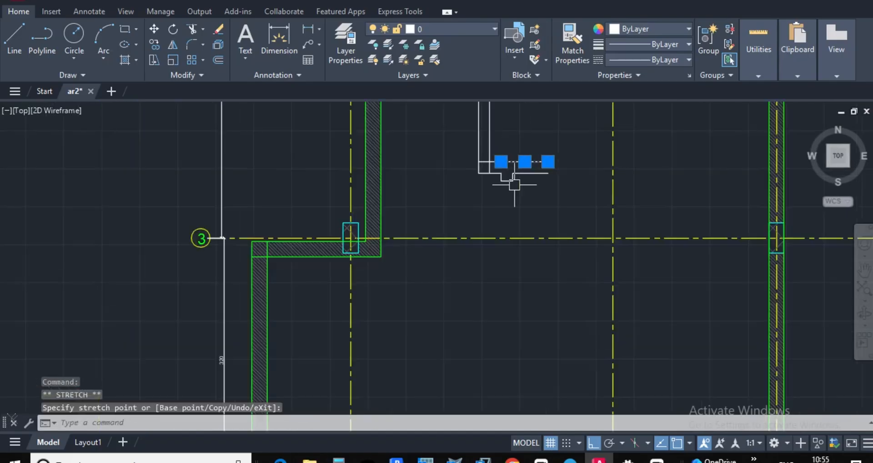
key(Escape)
key(Escape)
Try to trim the bathroom wall's inner vertical line where it crosses between the two horizontal wall faces
scroll(536, 164, up, 2)
scroll(546, 173, up, 6)
scroll(567, 239, down, 7)
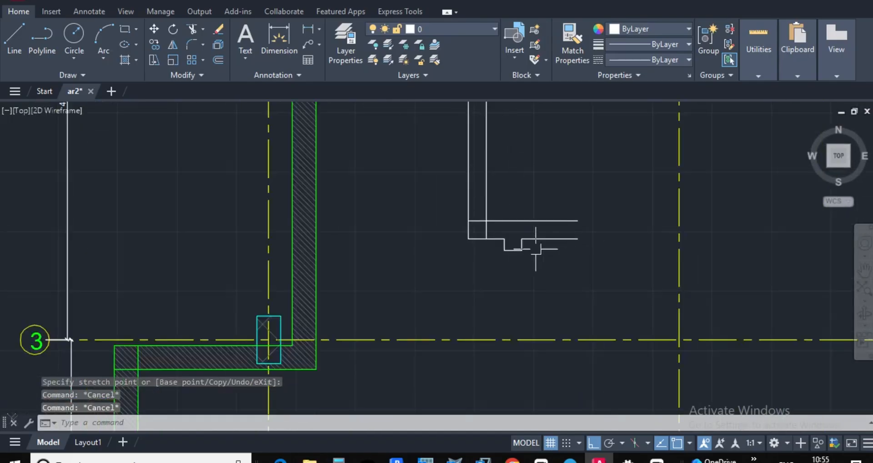
scroll(537, 241, up, 5)
scroll(470, 213, up, 4)
key(Escape)
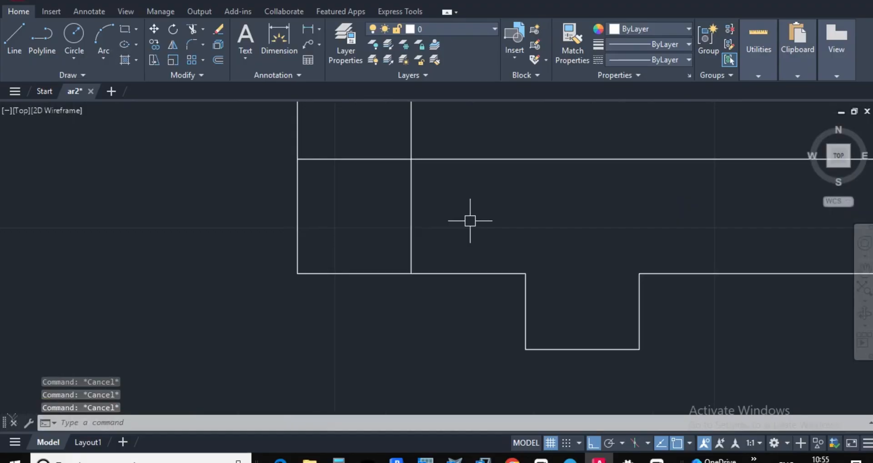
text(t or)
key(Return)
right_click(448, 210)
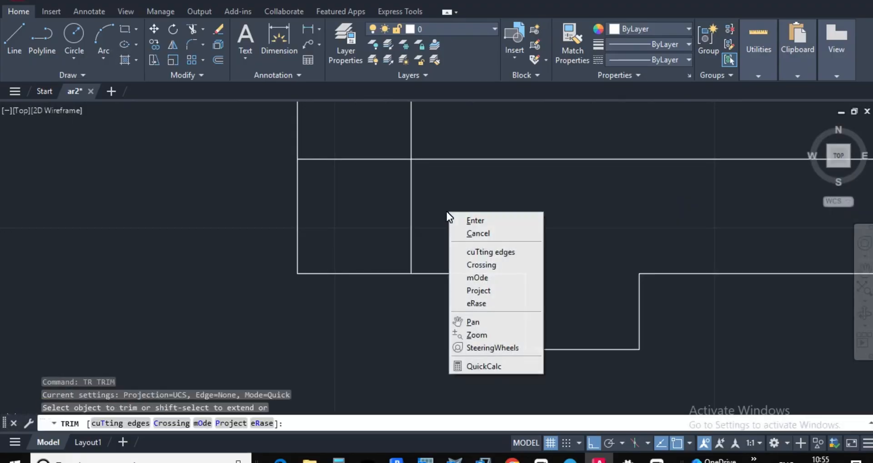
drag(445, 210, 427, 207)
key(Return)
key(Escape)
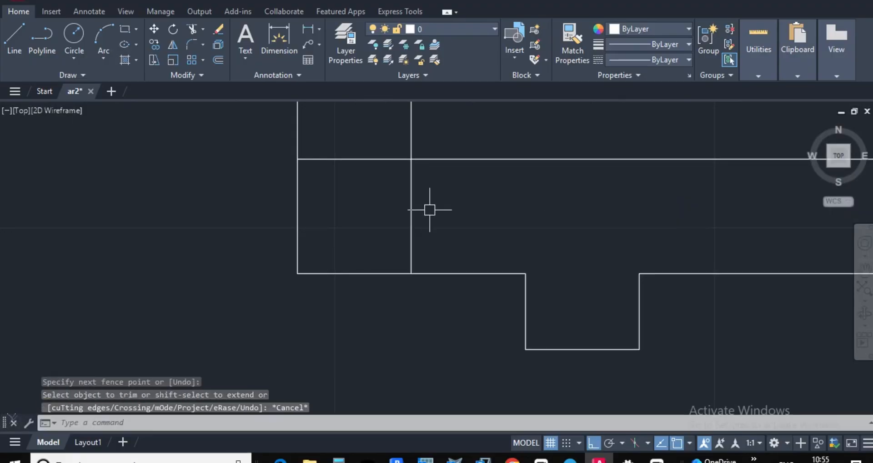
Trim the inner vertical line with a fence across it below the upper horizontal face, and undo that trim
text(tr)
key(Return)
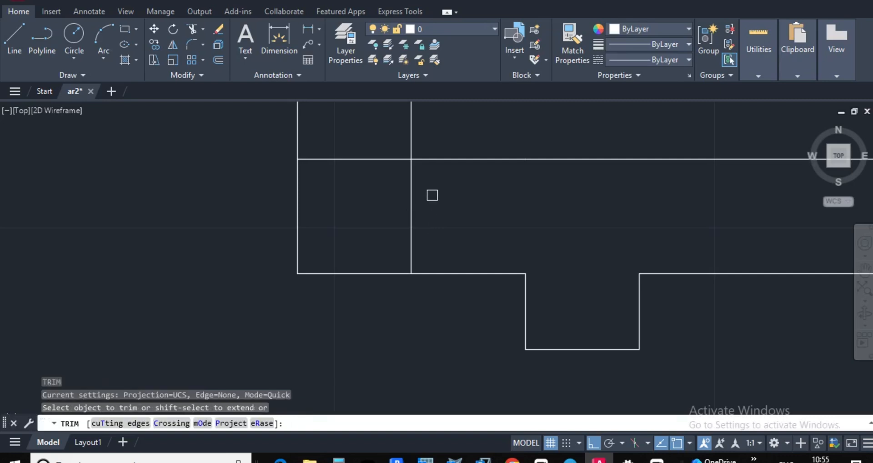
right_click(433, 189)
key(Escape)
drag(387, 186, 430, 191)
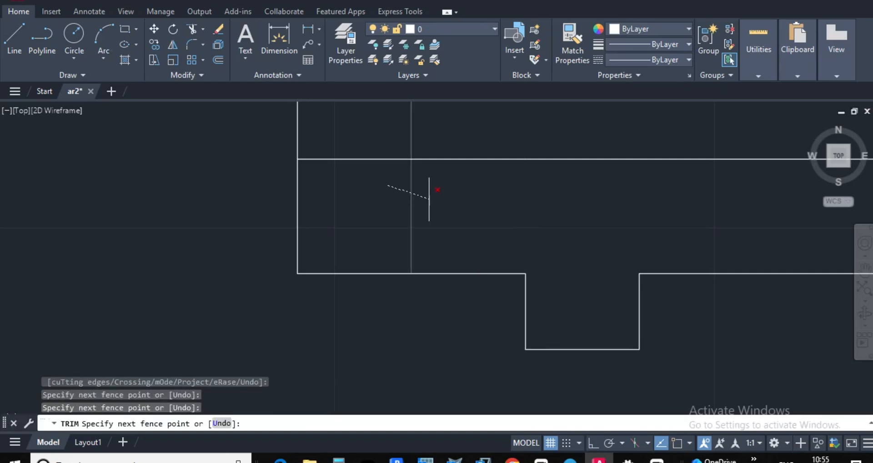
key(Escape)
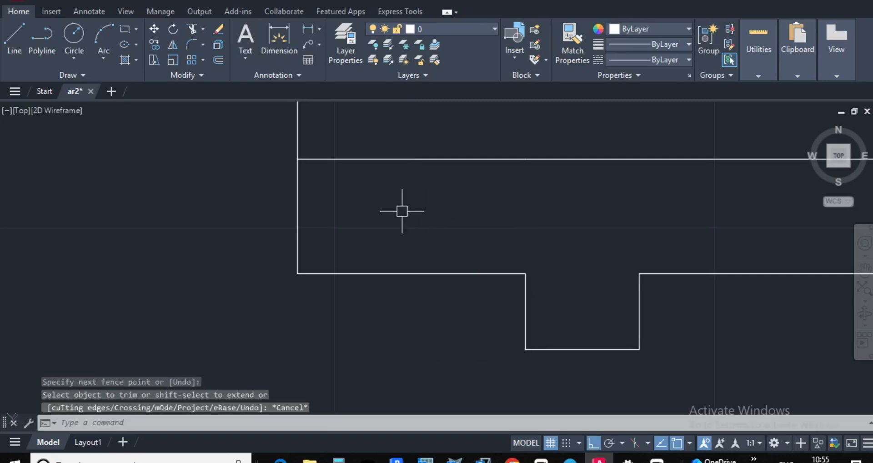
key(ctrl+z)
key(Escape)
Stretch the lower end of the bathroom wall's inner vertical line up to the upper horizontal wall face
click(443, 214)
click(403, 196)
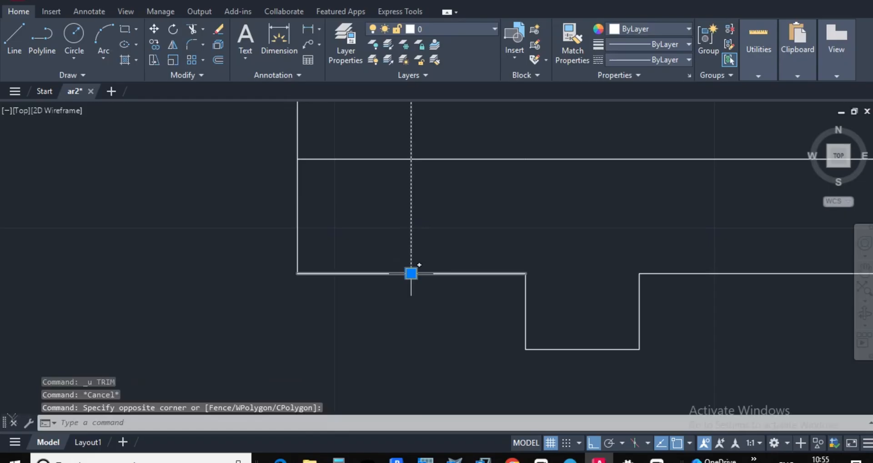
click(411, 273)
click(411, 159)
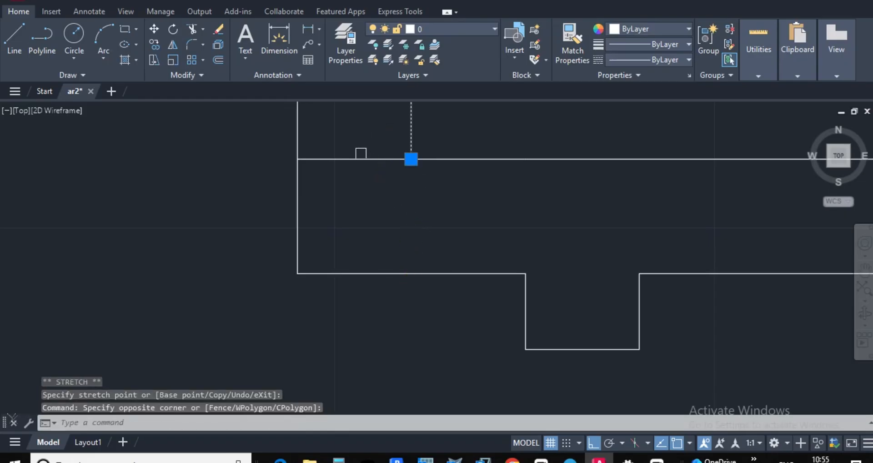
Stretch the left end of the upper horizontal wall line back to the lower end of the inner vertical line
click(368, 188)
click(333, 154)
click(297, 159)
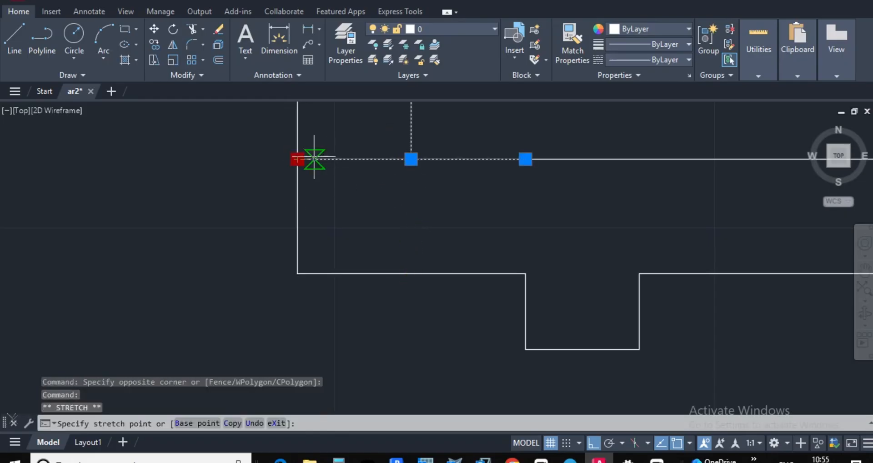
scroll(410, 164, down, 5)
key(Escape)
key(Escape)
scroll(486, 247, down, 5)
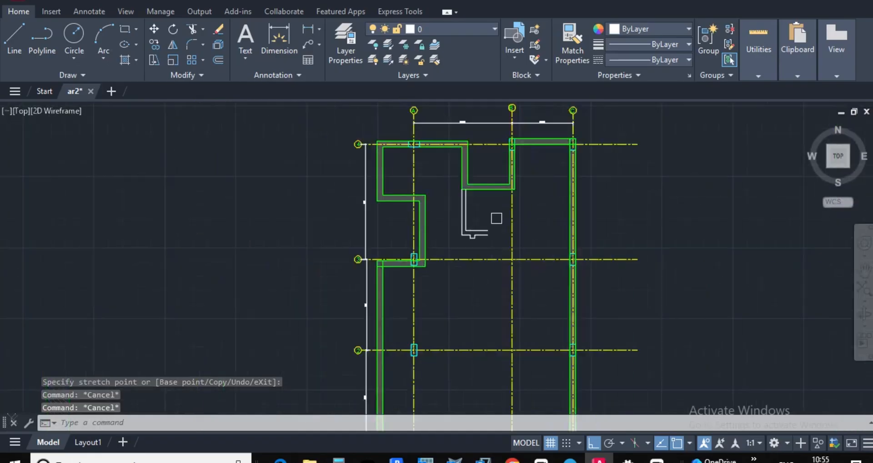
Shorten the green hatched wall's lower line by stretching its left end to the top of the bathroom wall's inner vertical line
scroll(486, 190, up, 5)
scroll(408, 192, up, 5)
scroll(383, 194, up, 5)
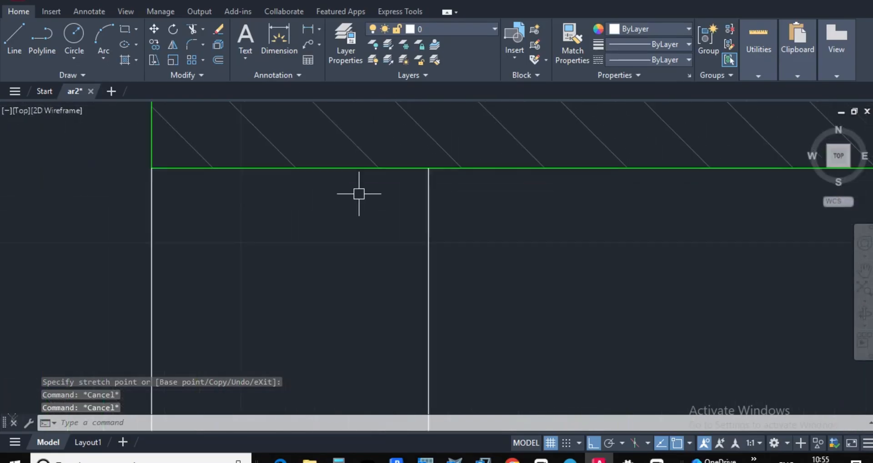
click(347, 161)
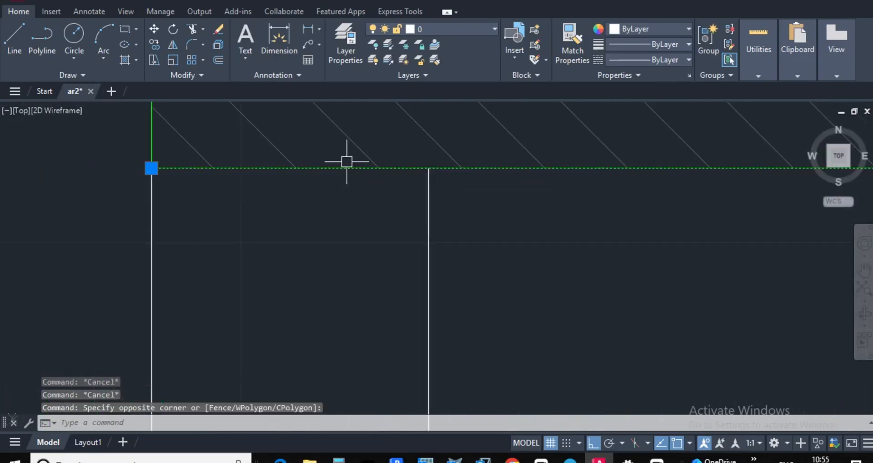
click(152, 167)
click(429, 169)
mouse_move(431, 169)
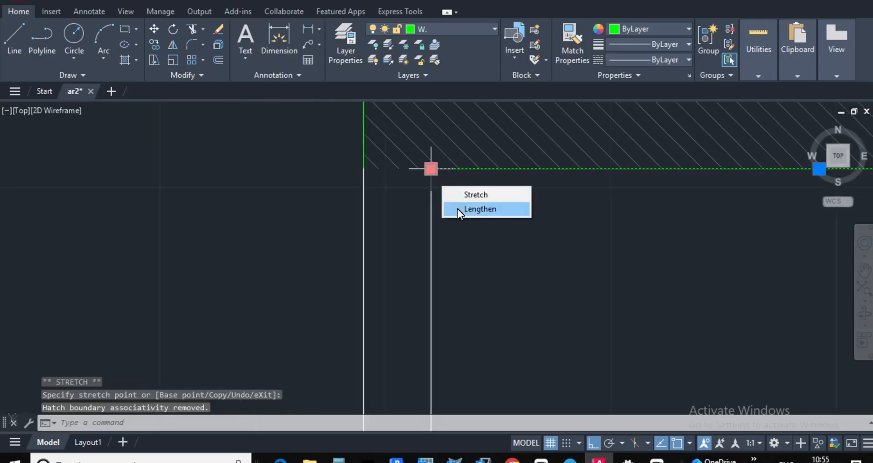
key(Escape)
scroll(438, 211, down, 5)
key(Escape)
key(Escape)
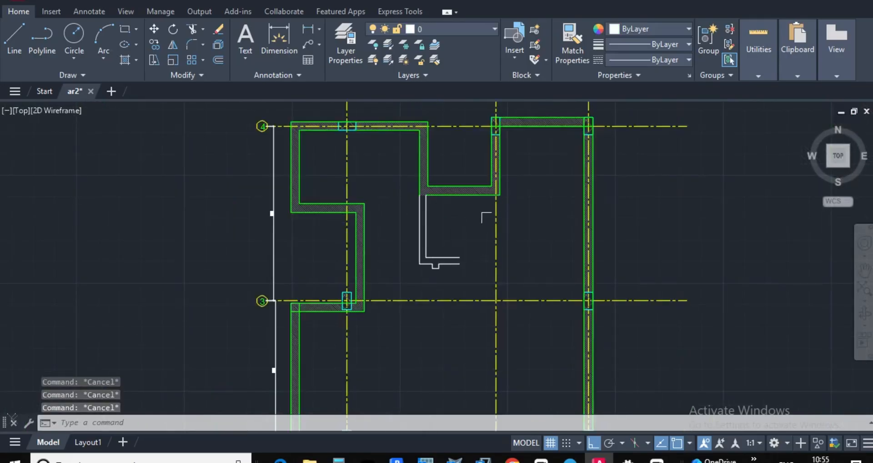
Match the properties of the green outer wall line onto all the white bathroom wall and stub lines
scroll(455, 263, up, 4)
click(470, 278)
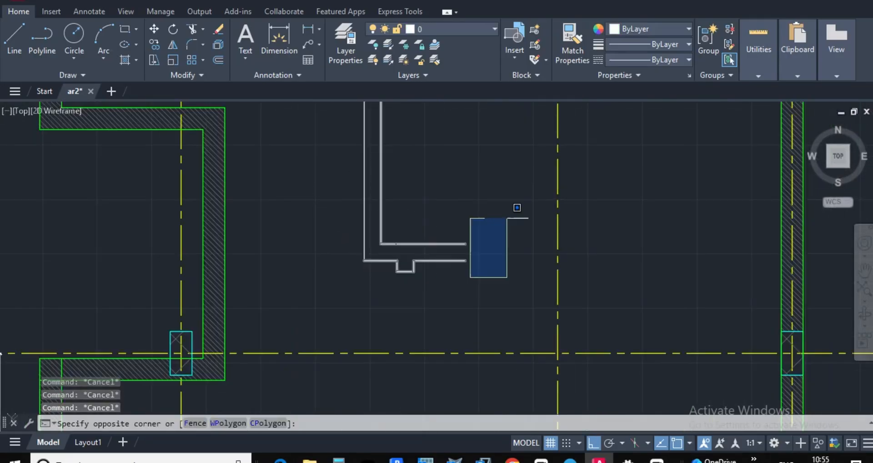
key(Escape)
text(ma)
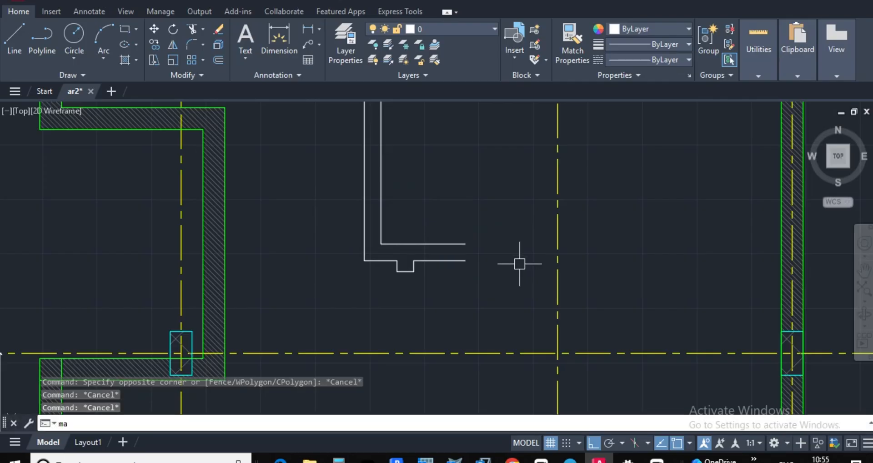
key(Return)
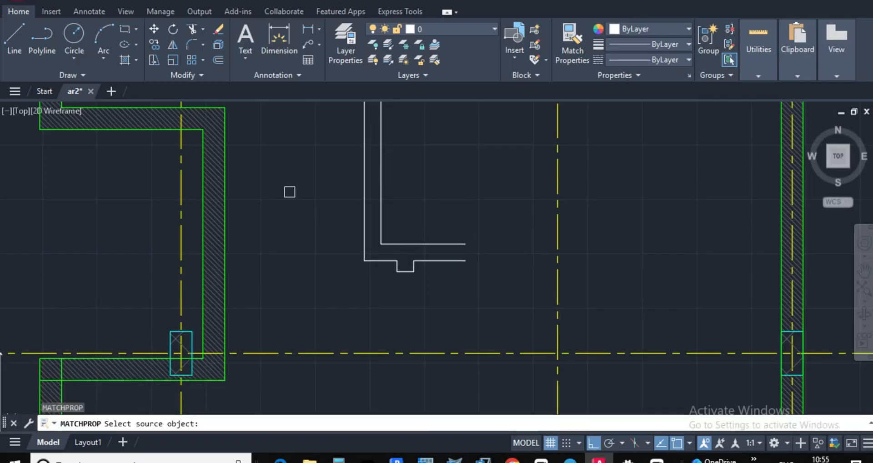
click(225, 191)
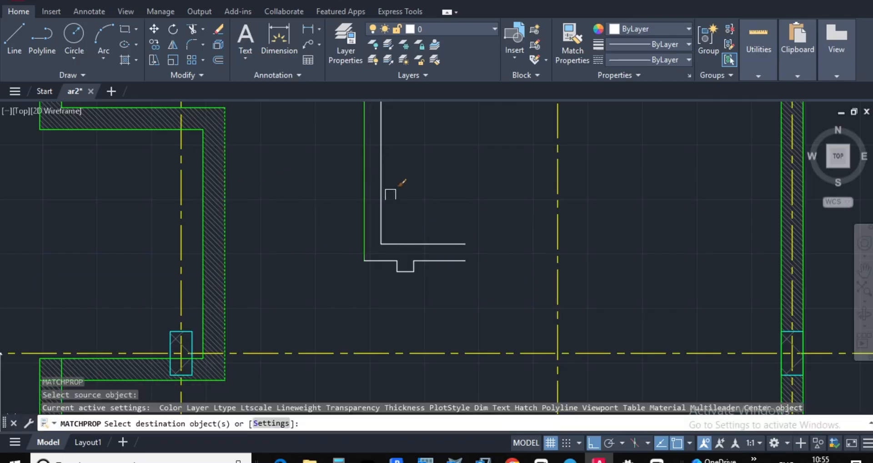
click(460, 290)
click(340, 200)
scroll(455, 233, down, 3)
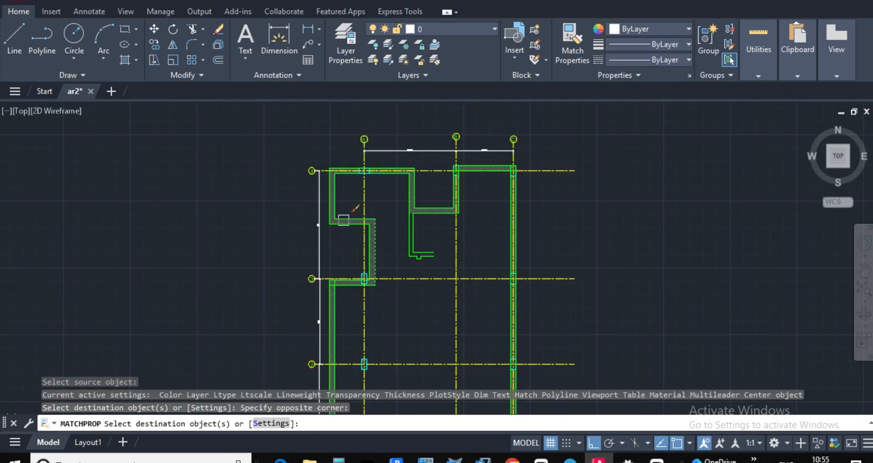
scroll(416, 216, up, 5)
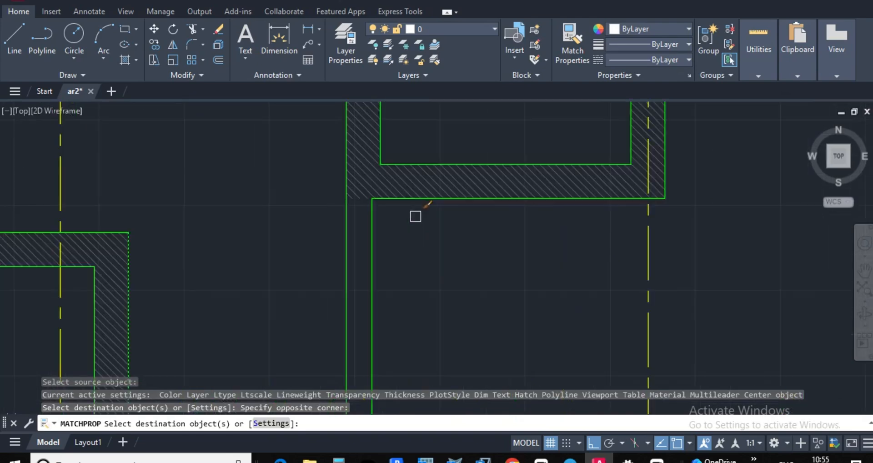
scroll(416, 217, down, 5)
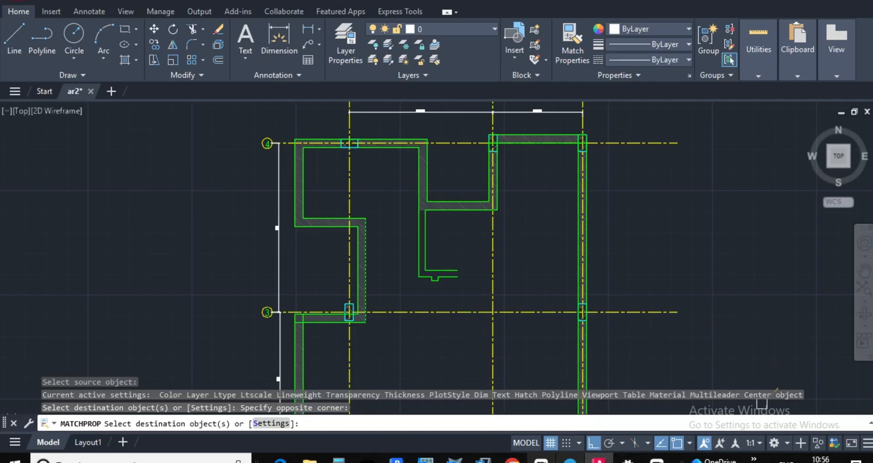
Switch to Revit and examine the dimensions of the bathroom's right wall, door opening and wall return on the ground floor plan
click(386, 460)
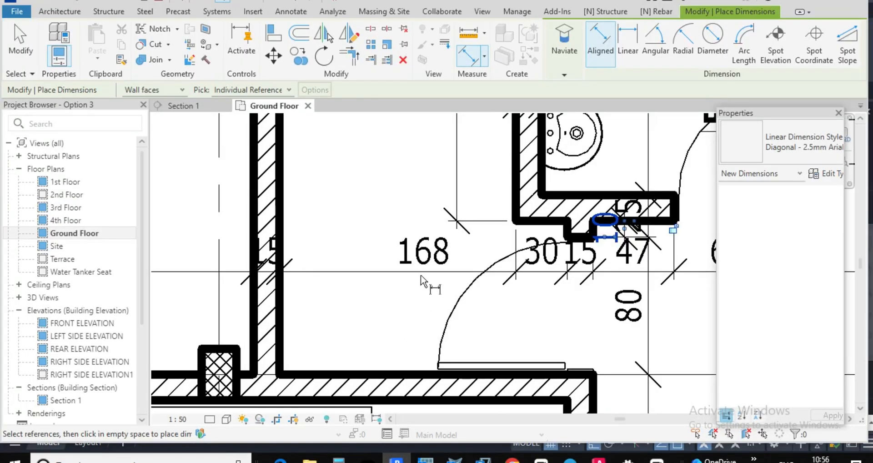
scroll(421, 280, down, 2)
scroll(630, 251, up, 1)
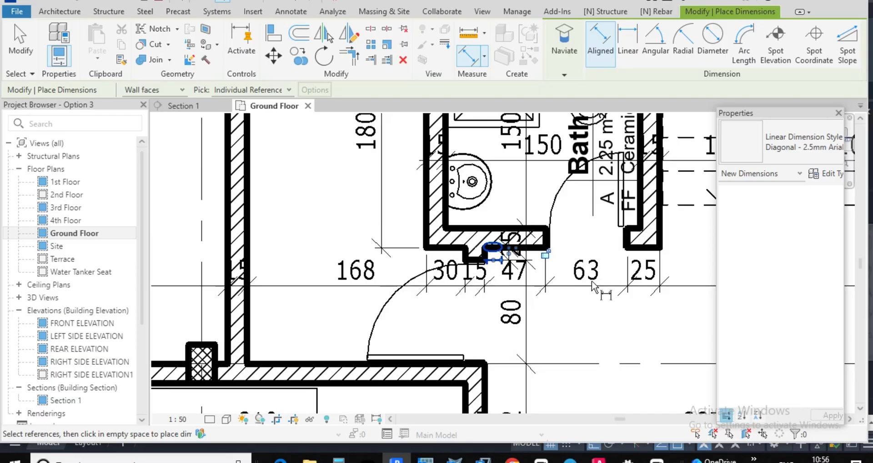
scroll(623, 284, down, 1)
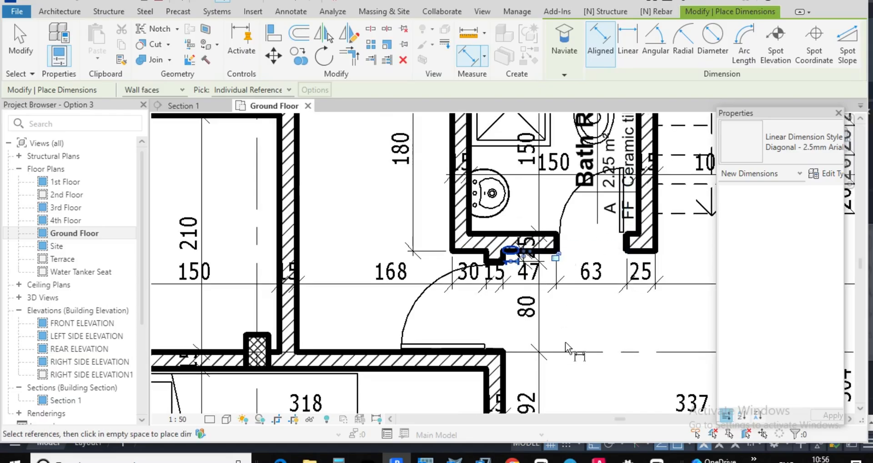
scroll(575, 350, down, 1)
scroll(619, 276, down, 1)
scroll(605, 298, up, 2)
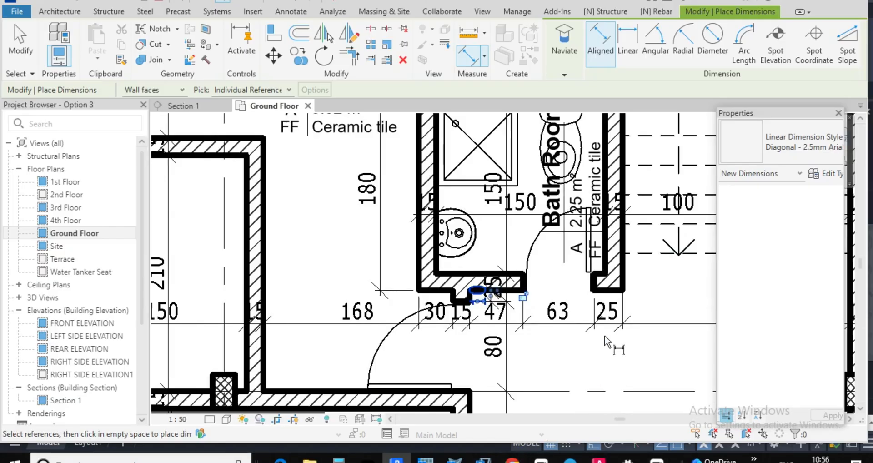
scroll(610, 360, down, 1)
scroll(577, 287, down, 1)
scroll(591, 218, up, 1)
scroll(609, 168, up, 1)
scroll(611, 157, down, 4)
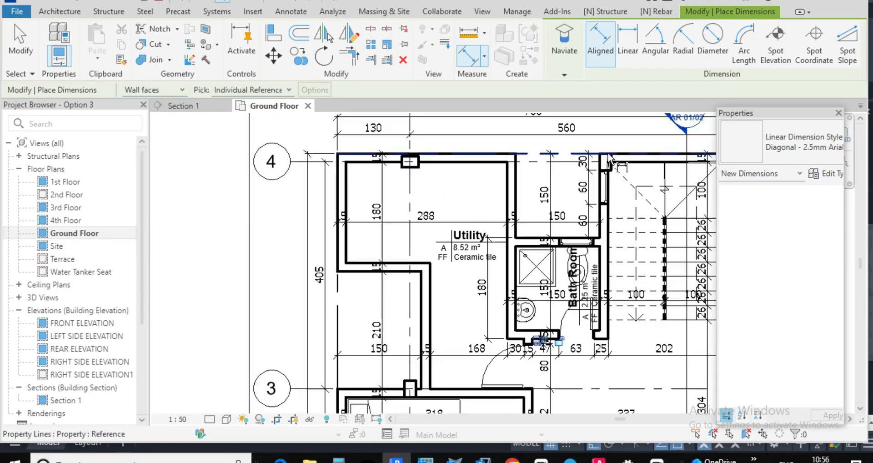
scroll(626, 304, up, 4)
scroll(606, 259, up, 4)
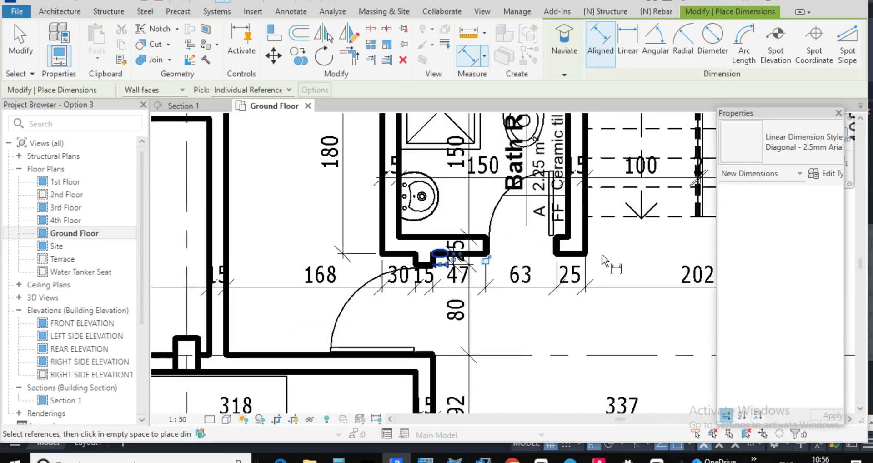
scroll(621, 232, down, 1)
In AutoCAD, draw a polyline from the hatched wall's lower-right corner down to the bathroom's lower wall face level, continuing 25 to the left
click(598, 459)
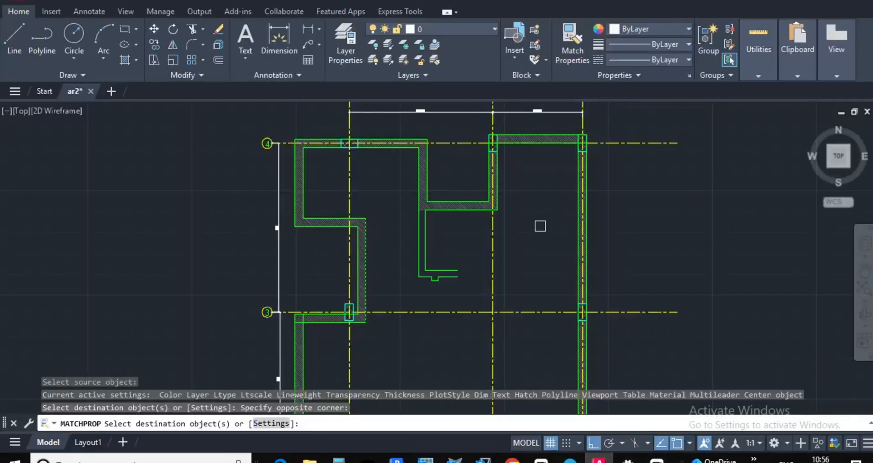
scroll(540, 226, down, 1)
click(35, 36)
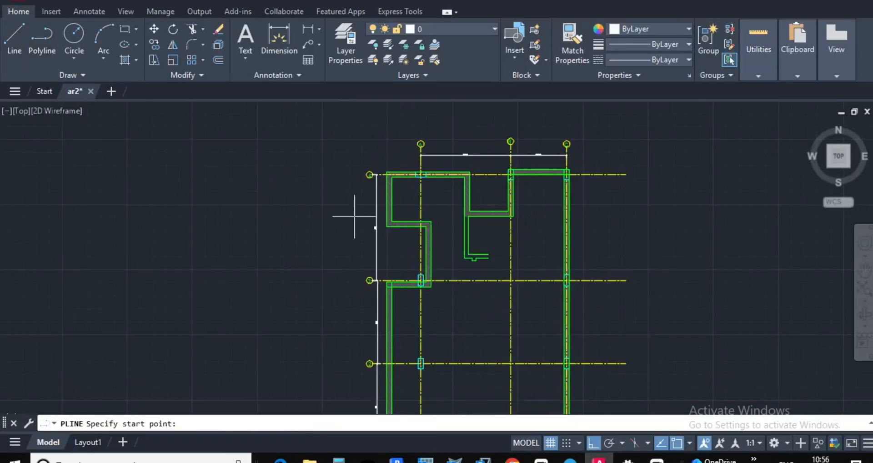
scroll(485, 234, up, 5)
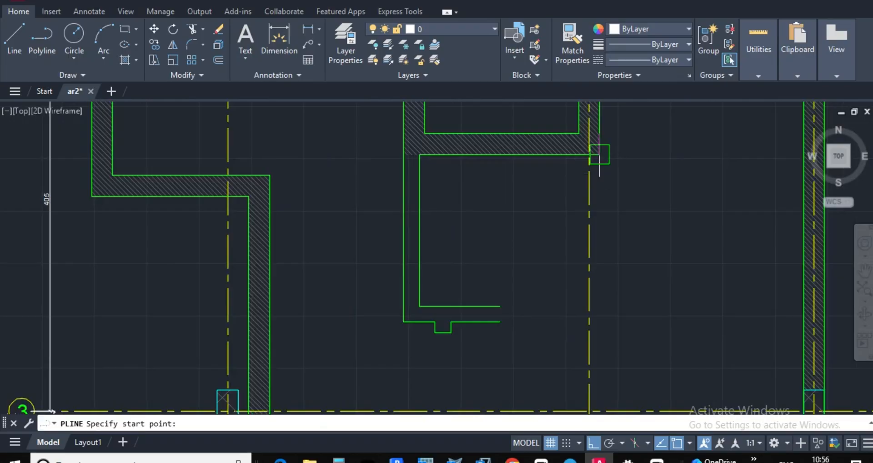
click(599, 155)
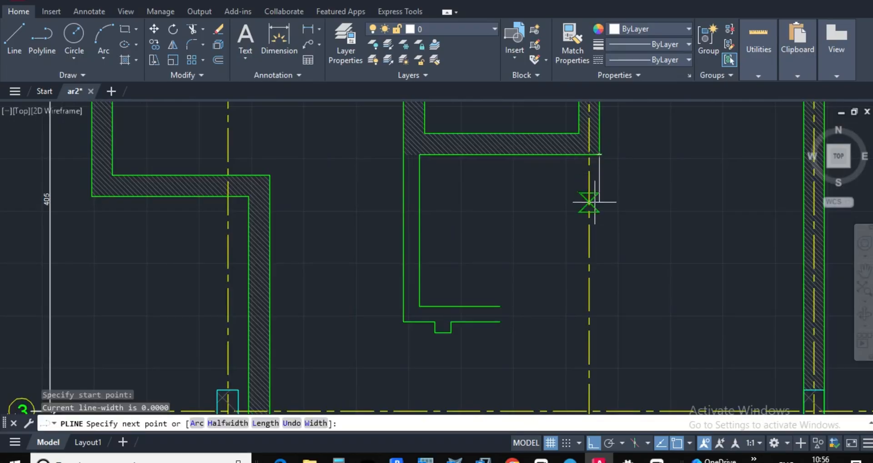
click(599, 321)
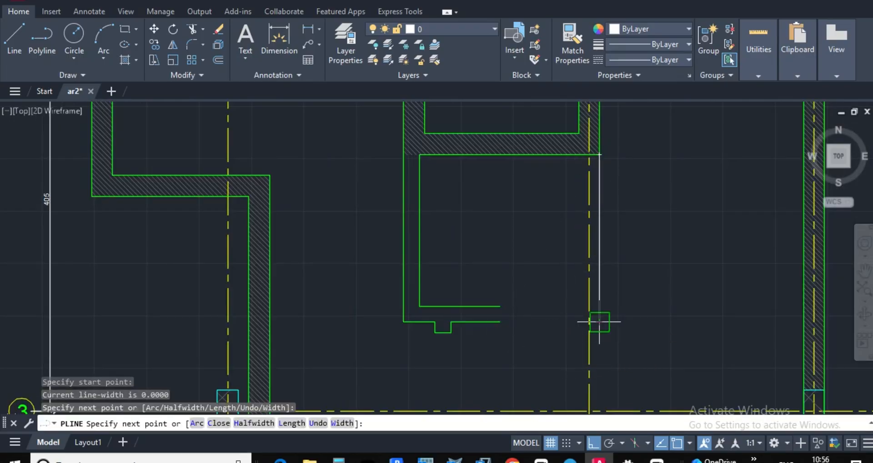
scroll(547, 322, up, 4)
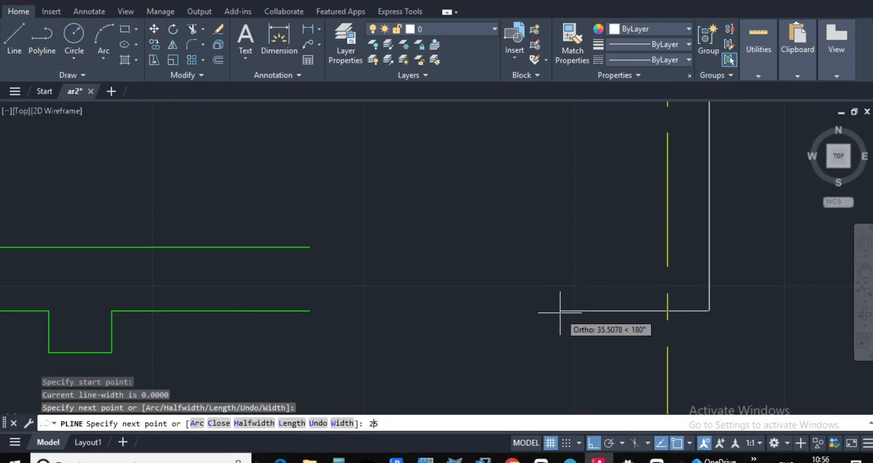
key(Return)
key(Return)
key(Return)
scroll(620, 285, down, 5)
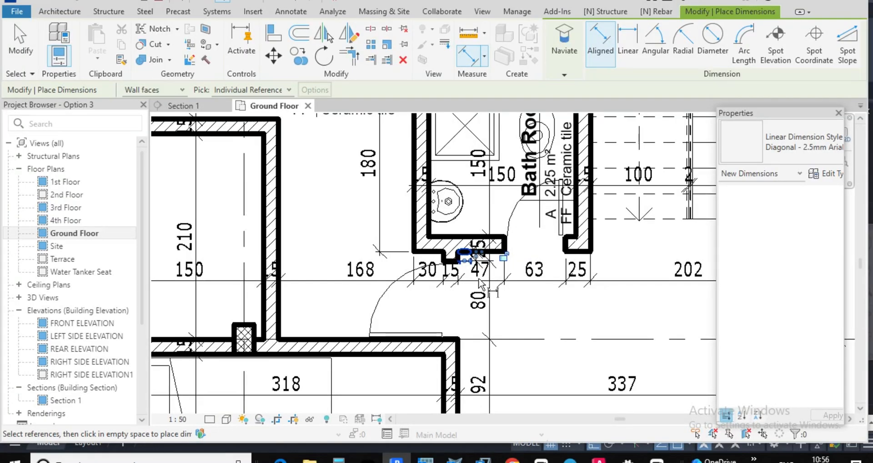
Switch to Revit and check the bathroom's right wall thickness and the lower wall dimensions beside the door
scroll(484, 291, down, 1)
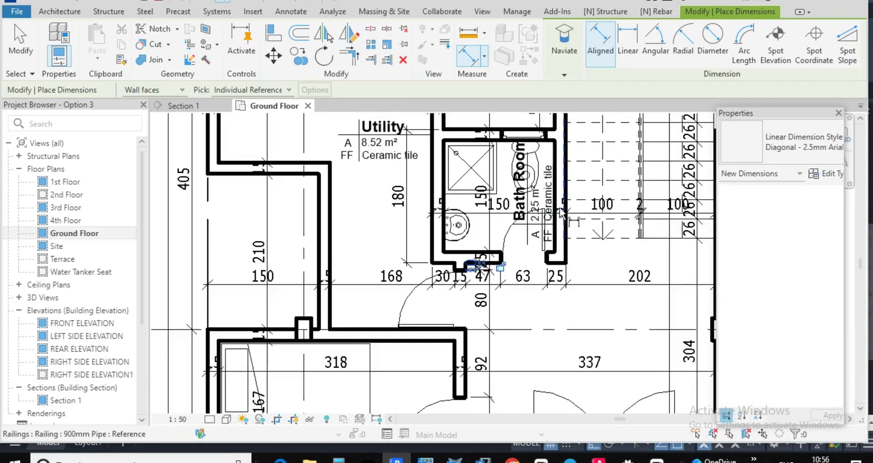
scroll(548, 236, up, 3)
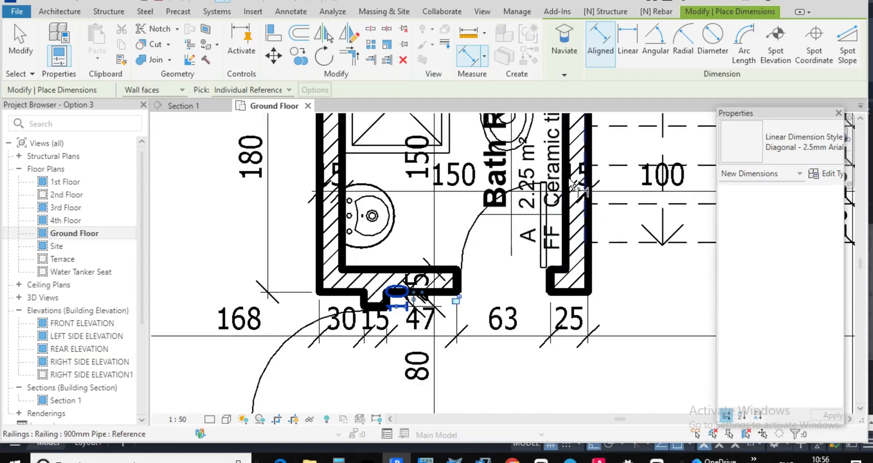
scroll(580, 223, down, 1)
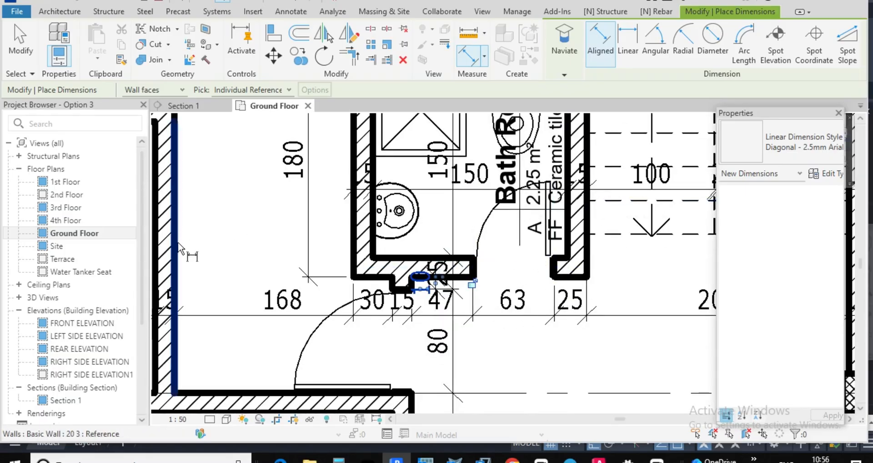
scroll(557, 280, down, 1)
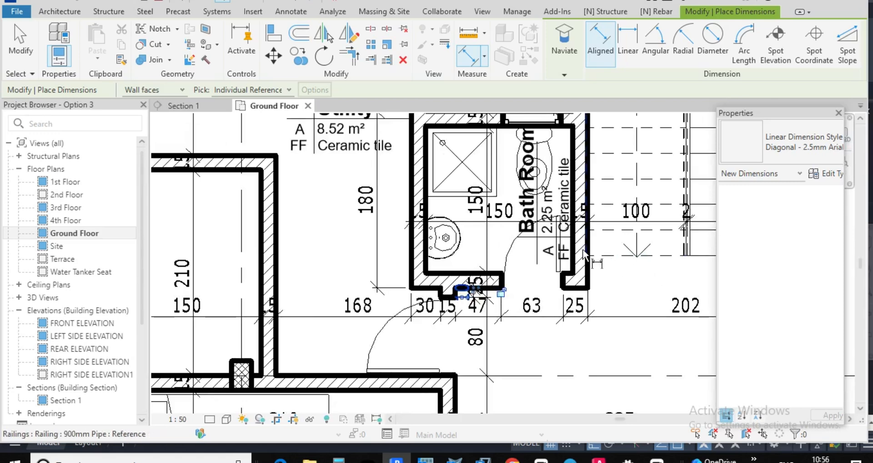
scroll(555, 277, up, 1)
scroll(556, 278, down, 1)
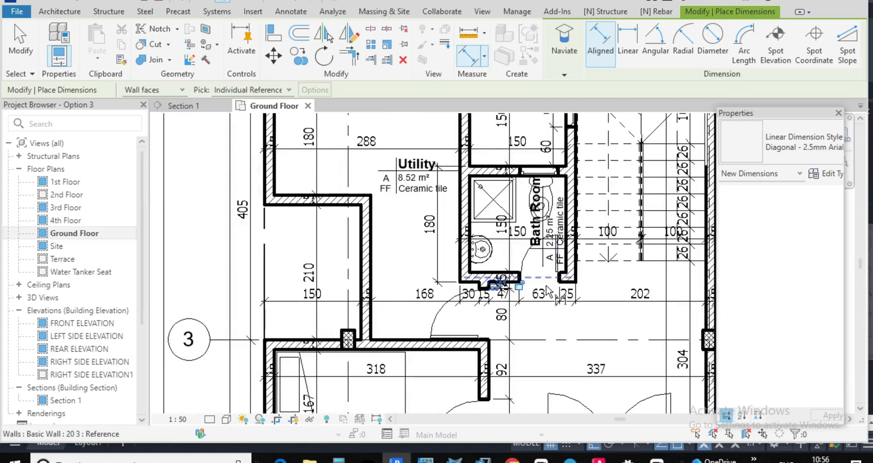
scroll(548, 292, up, 3)
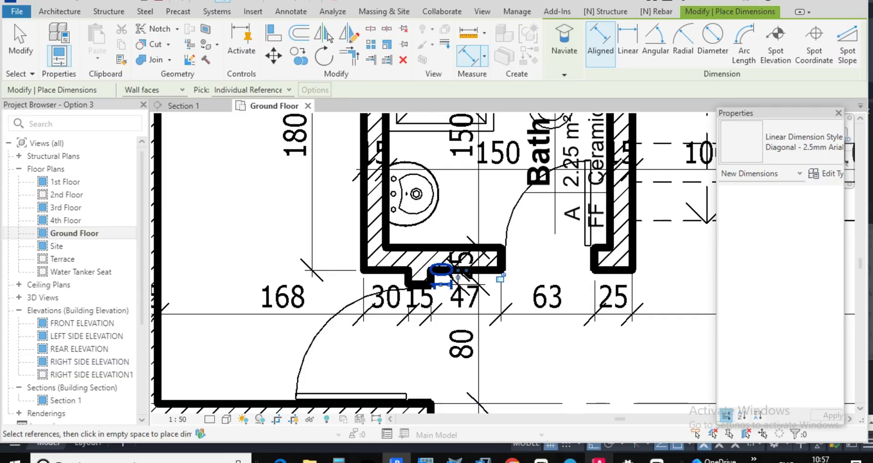
Switch to AutoCAD and leave the pending polyline command at the bathroom's right wall
key(alt+Tab)
scroll(573, 250, down, 3)
scroll(586, 266, up, 10)
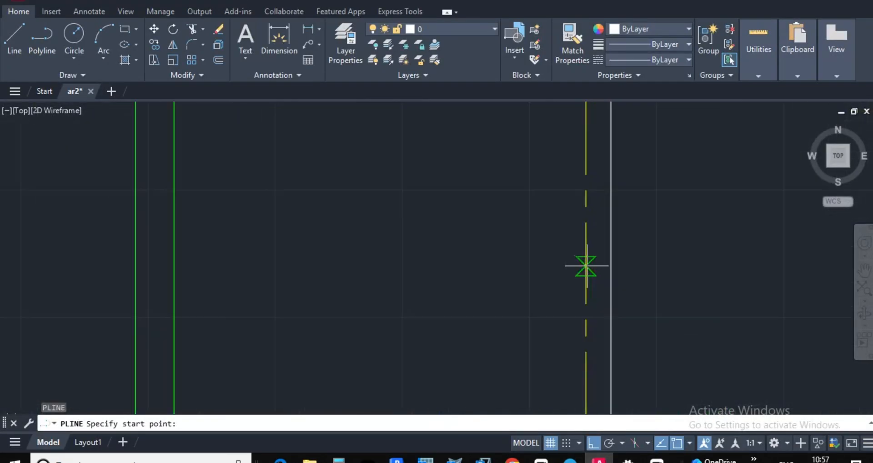
key(Escape)
key(Escape)
scroll(612, 279, up, 6)
click(615, 245)
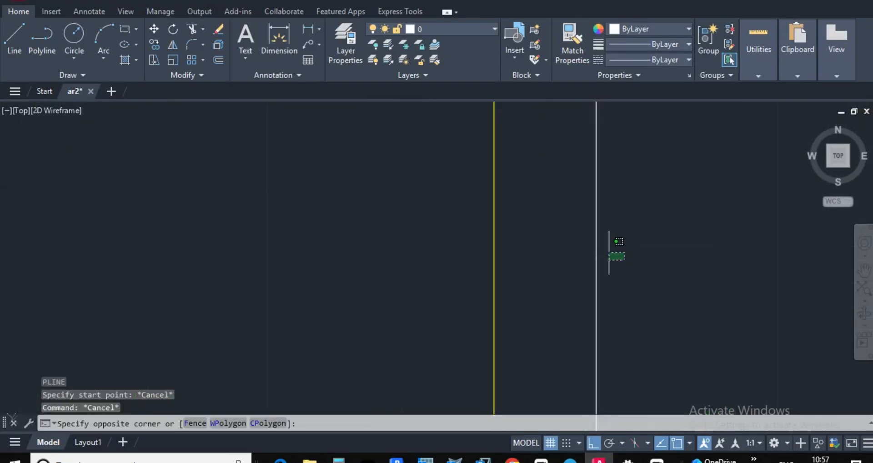
key(Escape)
drag(610, 243, 596, 226)
mouse_move(597, 226)
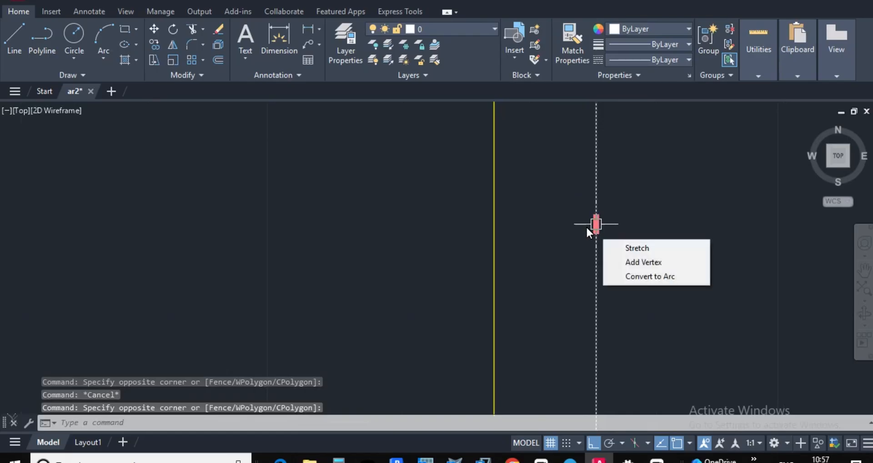
click(652, 277)
key(Escape)
key(Escape)
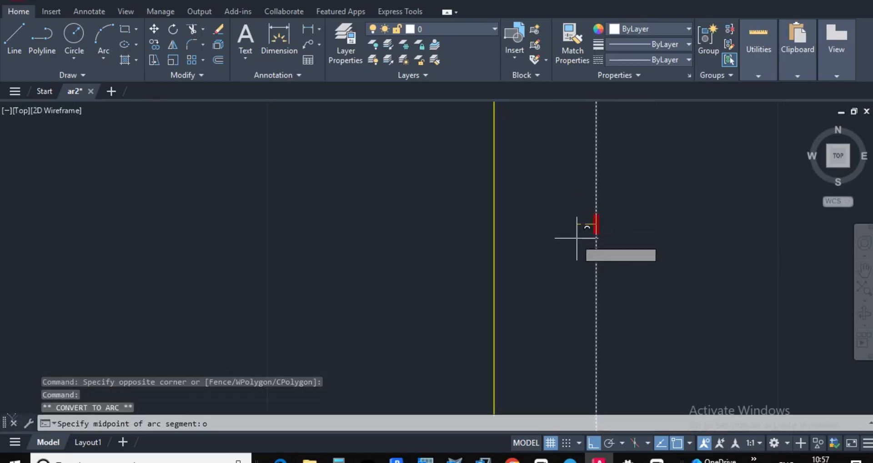
Copy the bathroom's white right wall polyline 15 to the left to form the inner face
click(613, 235)
click(569, 209)
text(c)
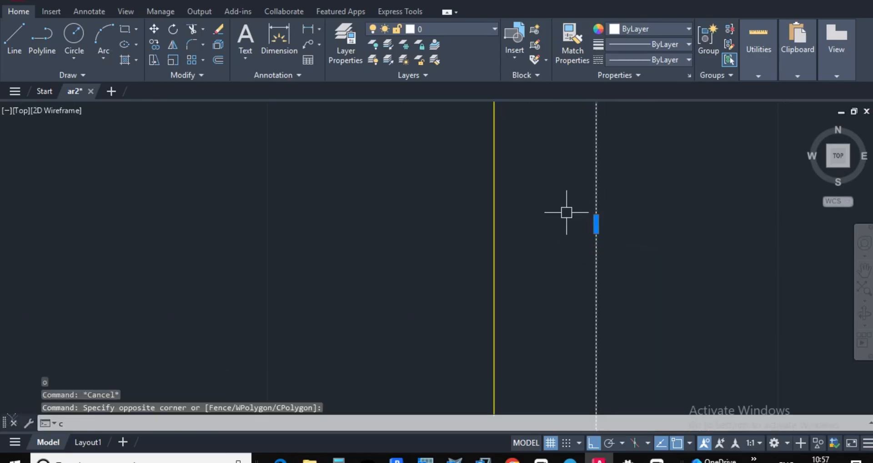
text(o)
key(Return)
click(596, 208)
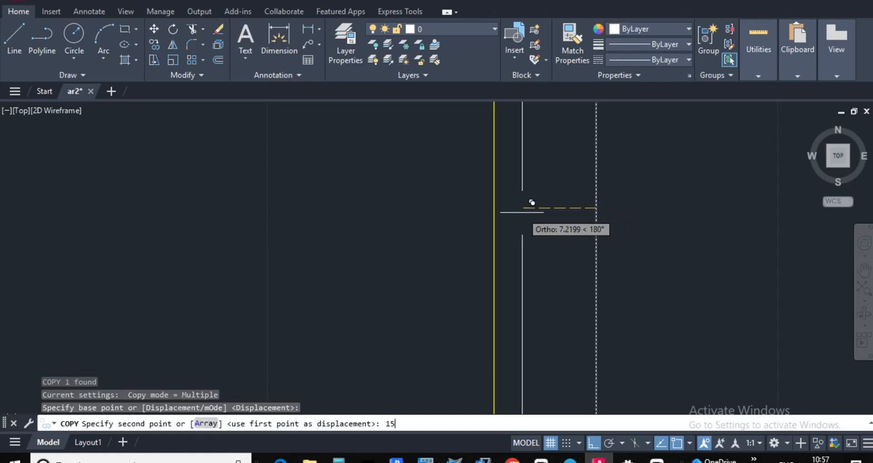
key(Return)
scroll(532, 214, down, 5)
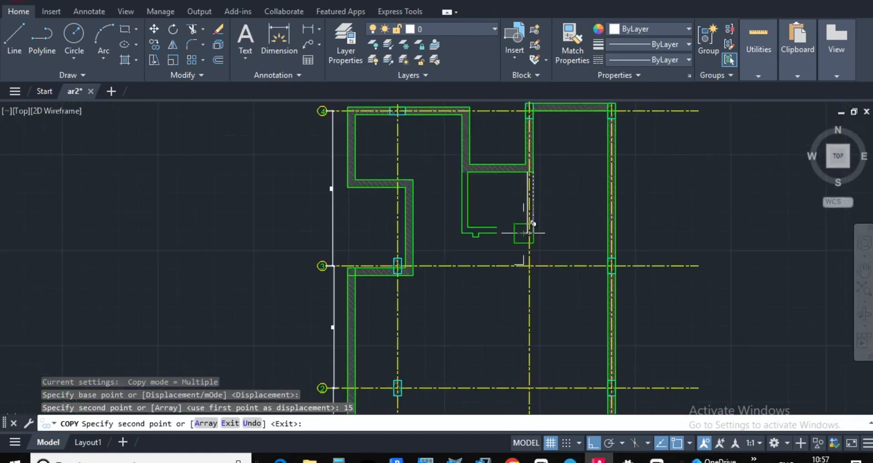
scroll(525, 227, up, 3)
scroll(526, 224, down, 3)
key(Escape)
key(Escape)
key(Escape)
key(Escape)
Explode the copied inner right wall polyline into separate lines
scroll(527, 218, up, 5)
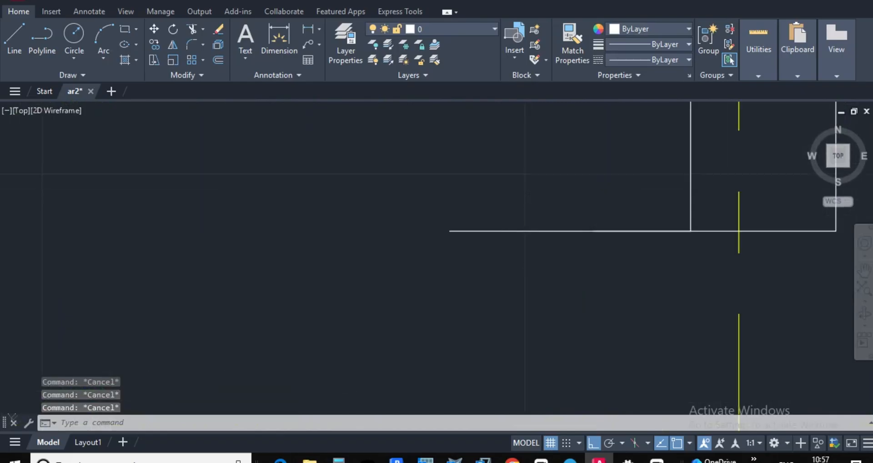
click(531, 248)
click(511, 207)
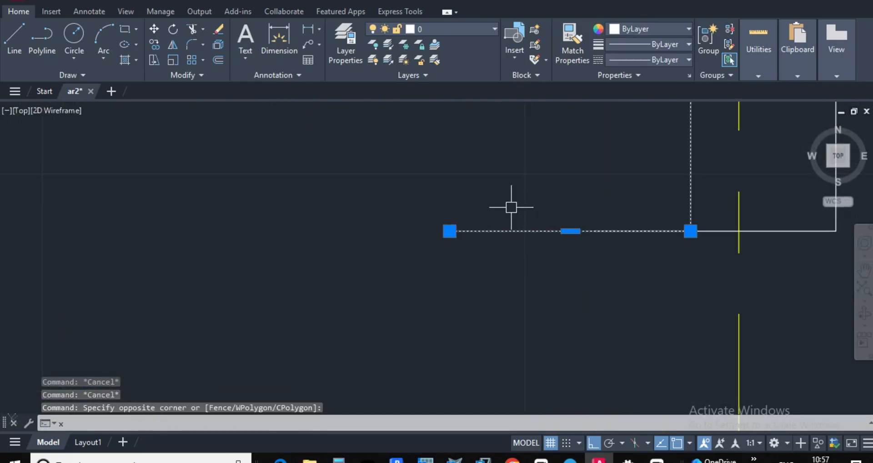
text(x)
key(Return)
key(Escape)
key(Escape)
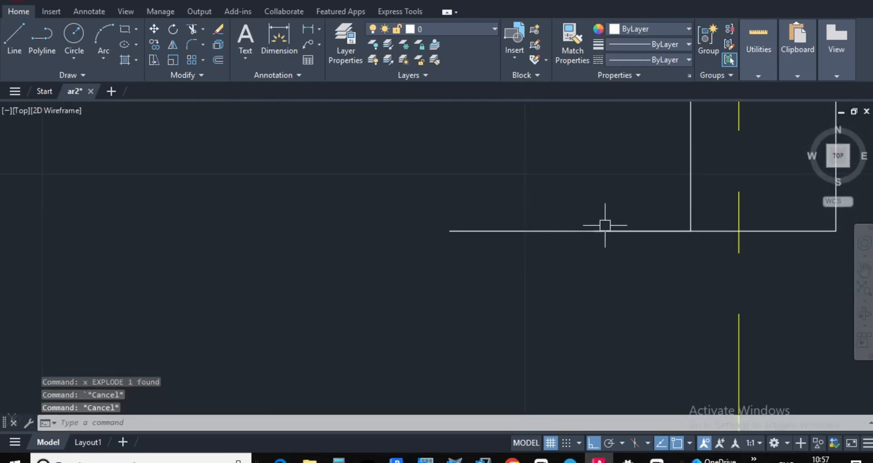
Copy the short horizontal line at the foot of the bathroom's right wall 15 upward
click(556, 267)
click(515, 201)
text(c)
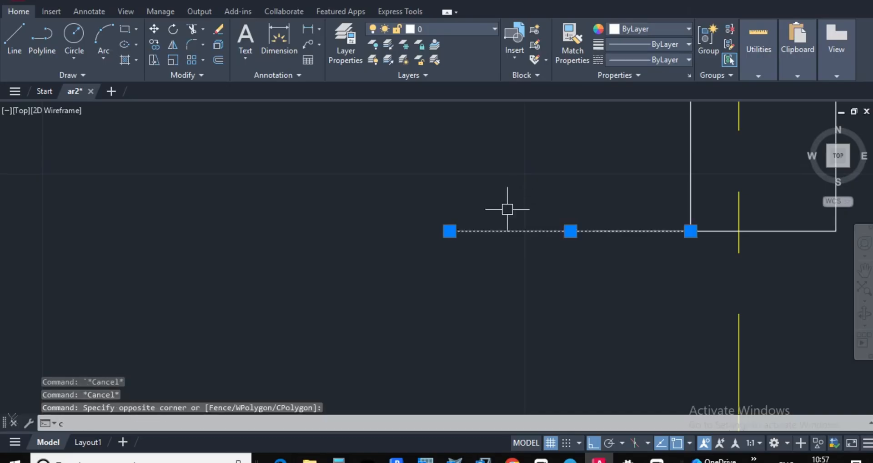
text(o)
key(Return)
click(538, 230)
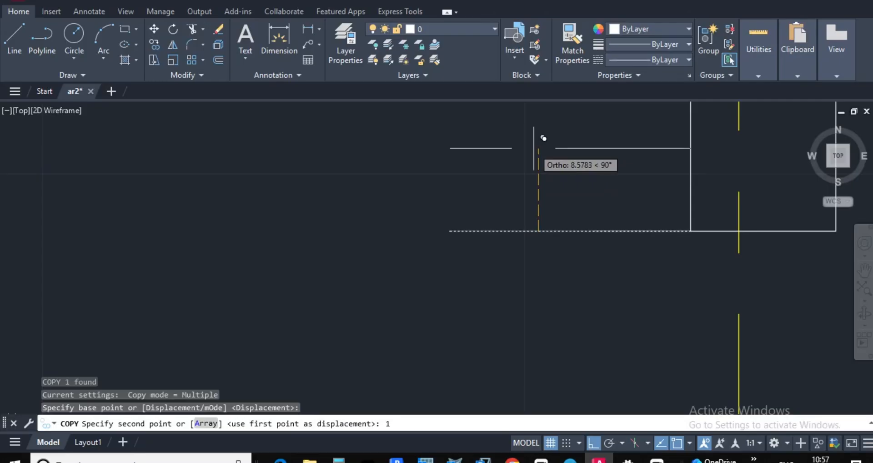
text(15)
key(Return)
scroll(541, 141, down, 4)
key(Escape)
key(Escape)
key(Escape)
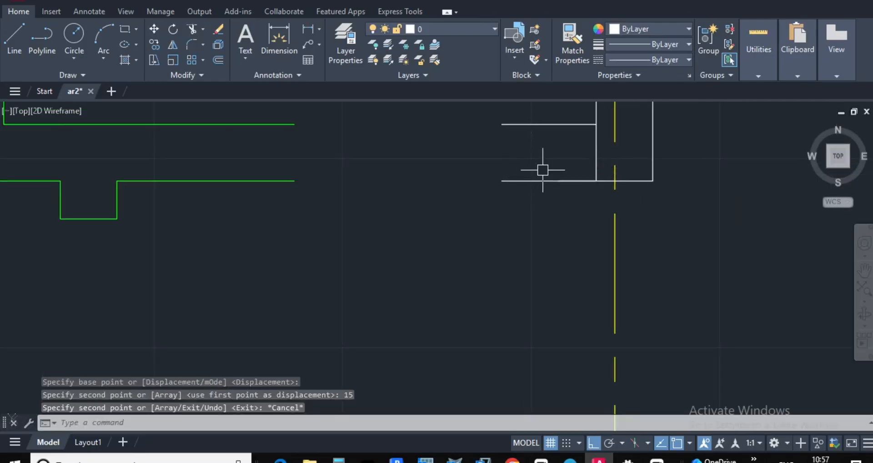
Trim the inner right wall line between the two horizontal lines of the wall return
text(tr)
key(Return)
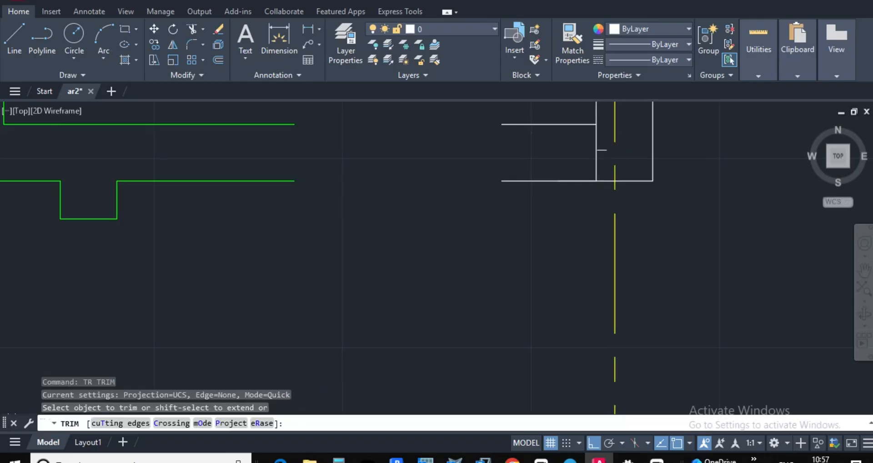
click(597, 146)
scroll(564, 193, down, 3)
scroll(558, 192, up, 3)
scroll(546, 189, down, 1)
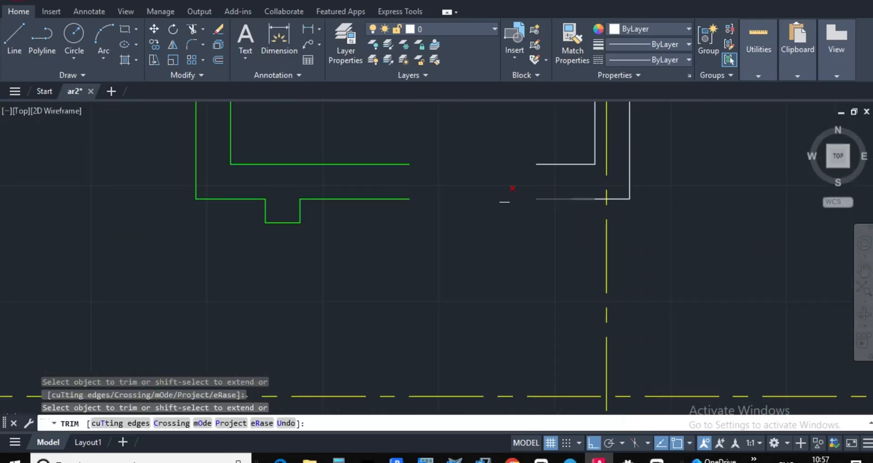
key(Escape)
Close the open end of the right wall's return with a vertical polyline at the door opening
click(40, 40)
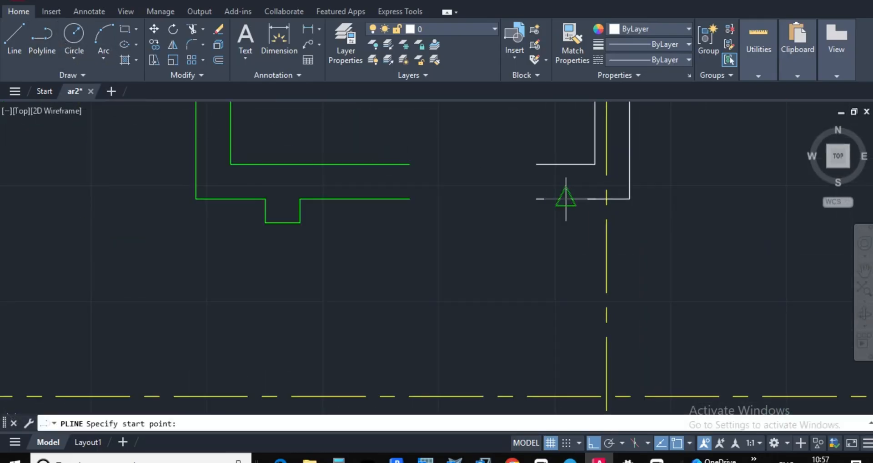
scroll(555, 199, up, 3)
click(519, 221)
scroll(507, 189, down, 2)
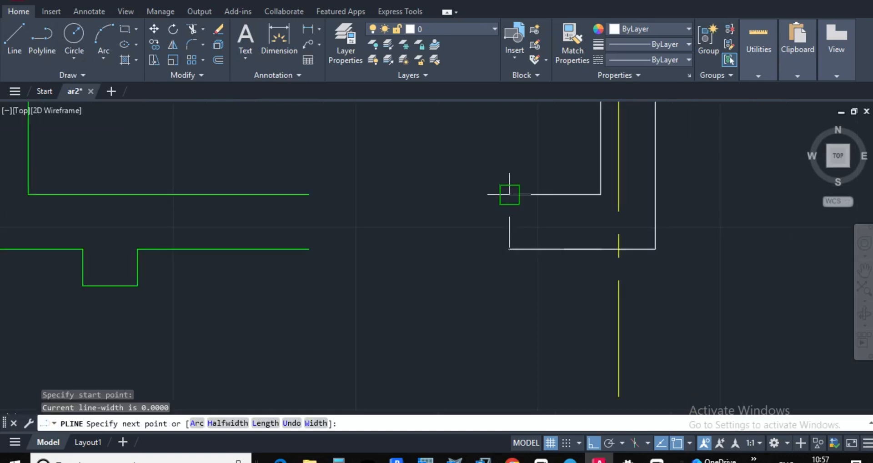
scroll(503, 191, up, 2)
scroll(513, 192, down, 2)
scroll(522, 201, up, 3)
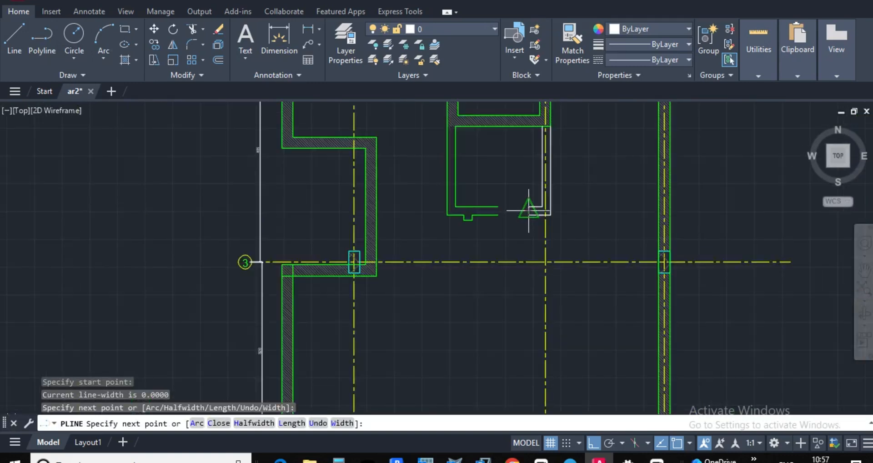
key(Escape)
key(Escape)
key(Escape)
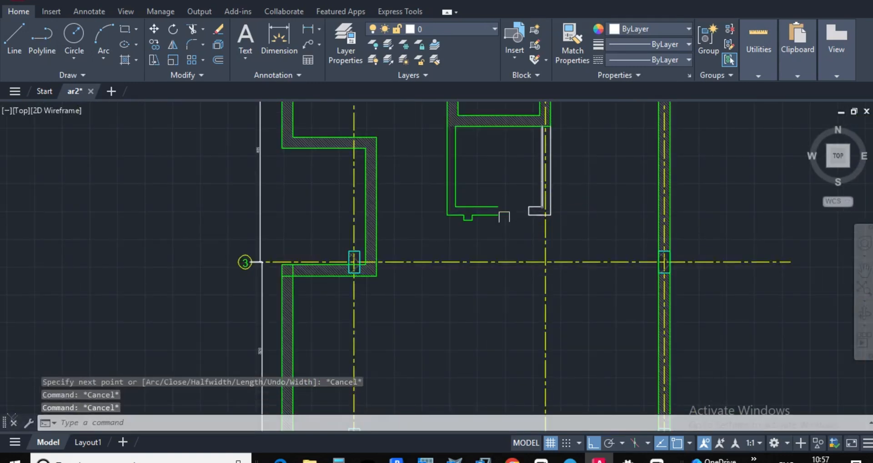
Close the open end of the bathroom's green lower wall with a vertical polyline on the door's left side
scroll(492, 213, up, 3)
scroll(526, 226, down, 4)
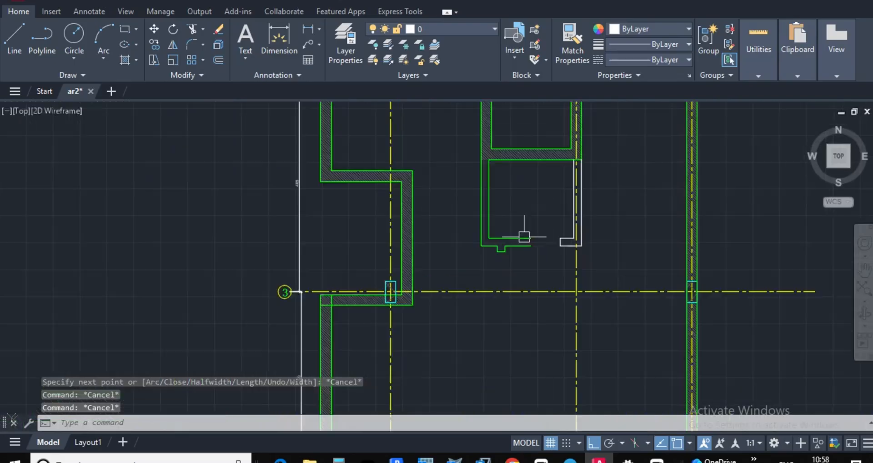
scroll(517, 238, up, 2)
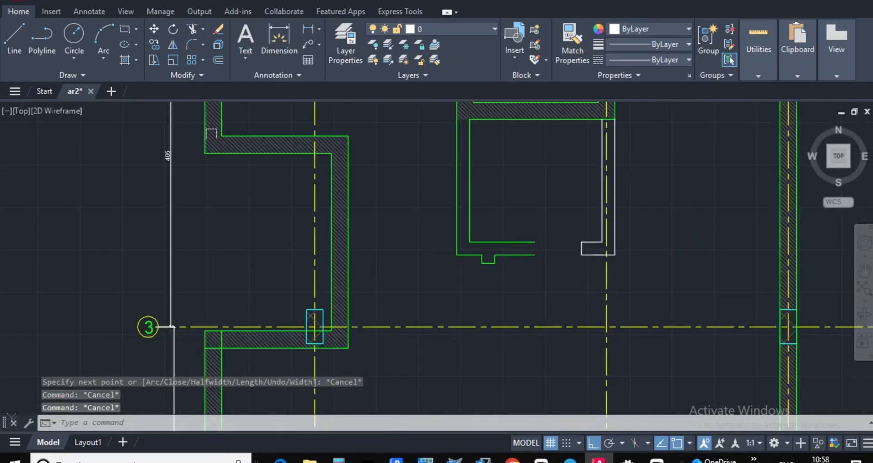
click(40, 41)
scroll(535, 254, up, 5)
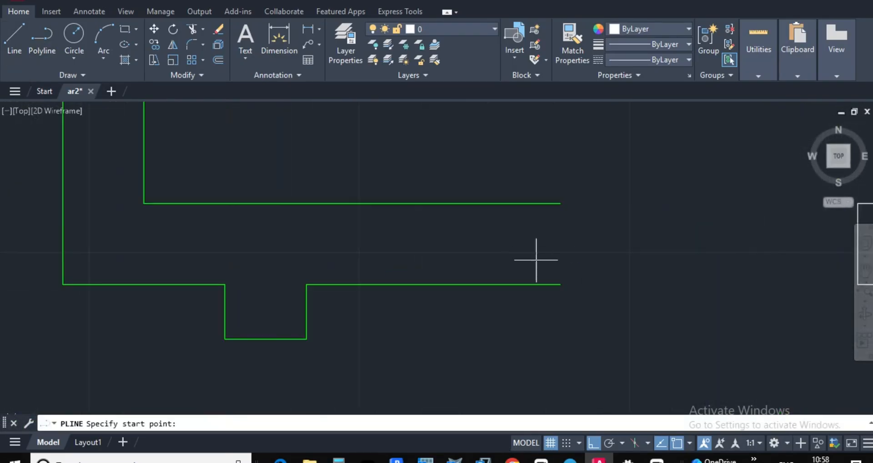
click(561, 285)
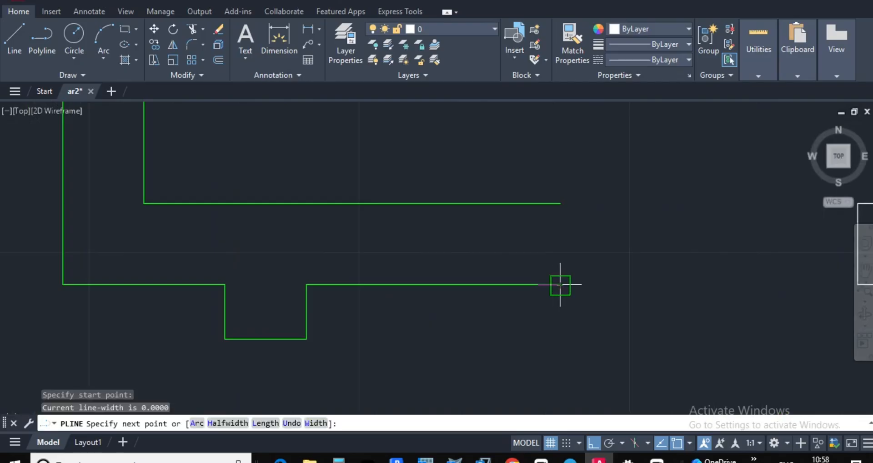
click(560, 203)
scroll(508, 265, down, 4)
key(Escape)
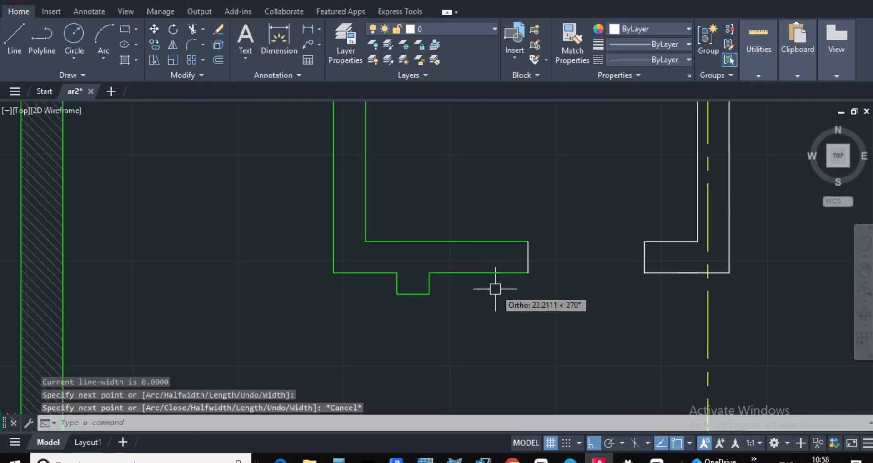
key(Escape)
key(Escape)
Match the properties of the green lower wall line onto the white line closing that wall's end
text(ma)
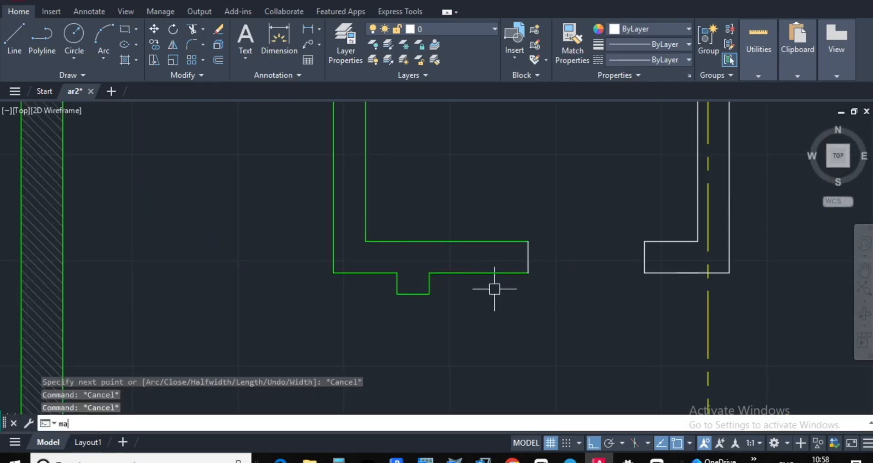
key(Return)
scroll(493, 290, up, 2)
click(505, 280)
click(567, 299)
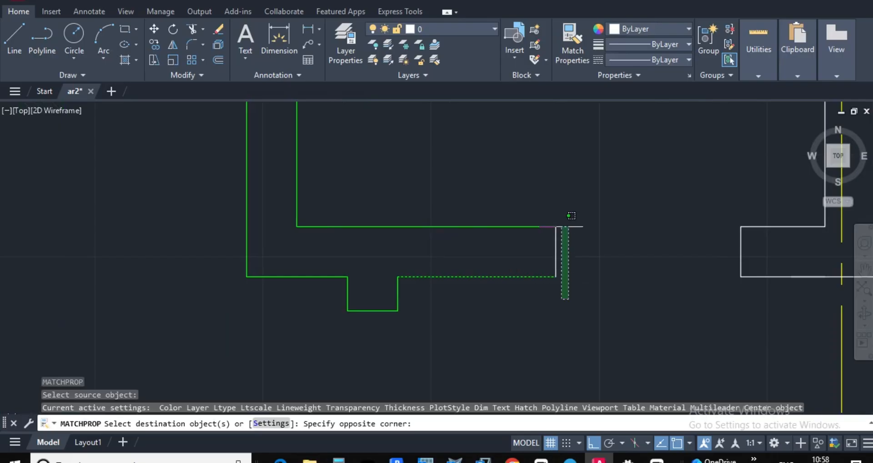
click(560, 225)
click(567, 255)
click(540, 234)
scroll(520, 264, down, 6)
Apply the matched green wall properties to all the white lines of the bathroom's right wall and return
click(552, 228)
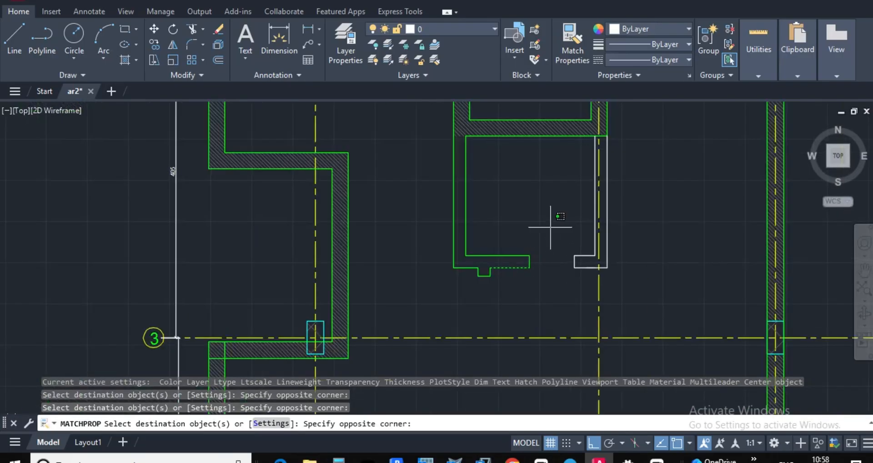
click(633, 286)
scroll(587, 232, up, 6)
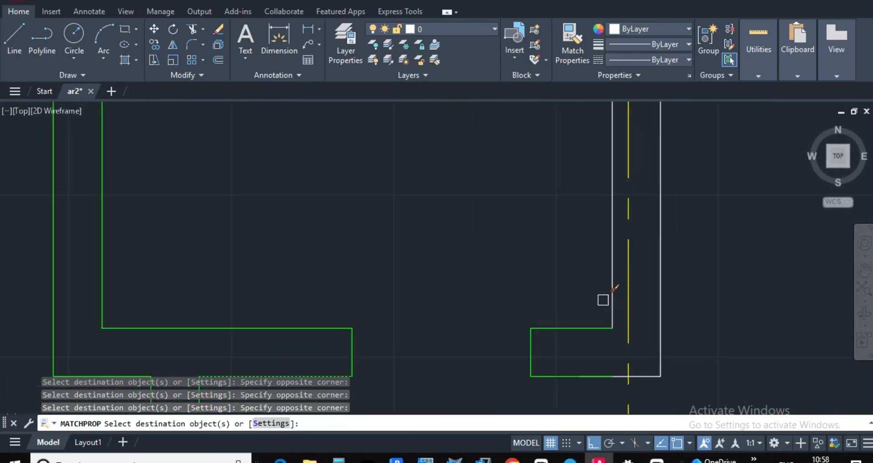
scroll(607, 299, up, 2)
click(622, 364)
click(594, 320)
scroll(595, 311, down, 4)
scroll(616, 335, up, 5)
click(643, 360)
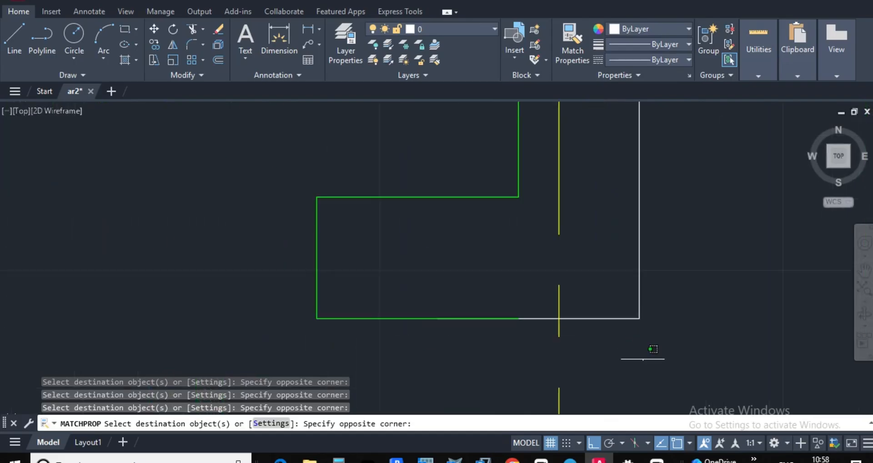
click(628, 292)
scroll(628, 292, down, 5)
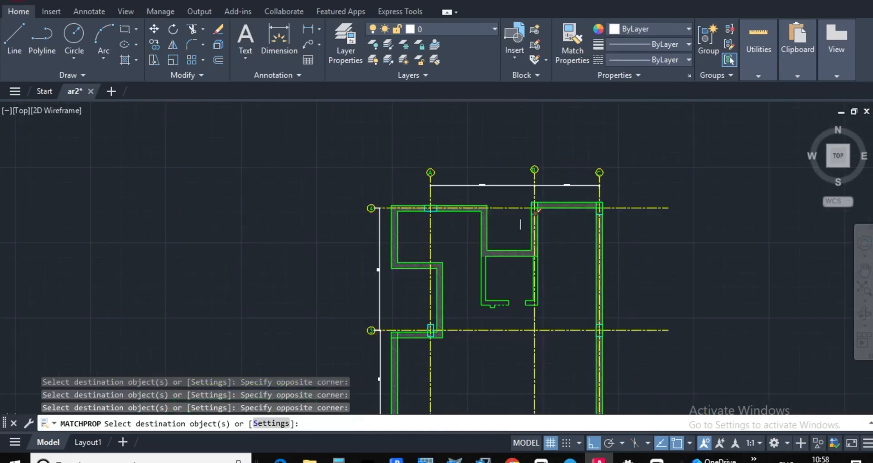
scroll(520, 224, up, 5)
scroll(604, 244, down, 2)
scroll(572, 226, up, 6)
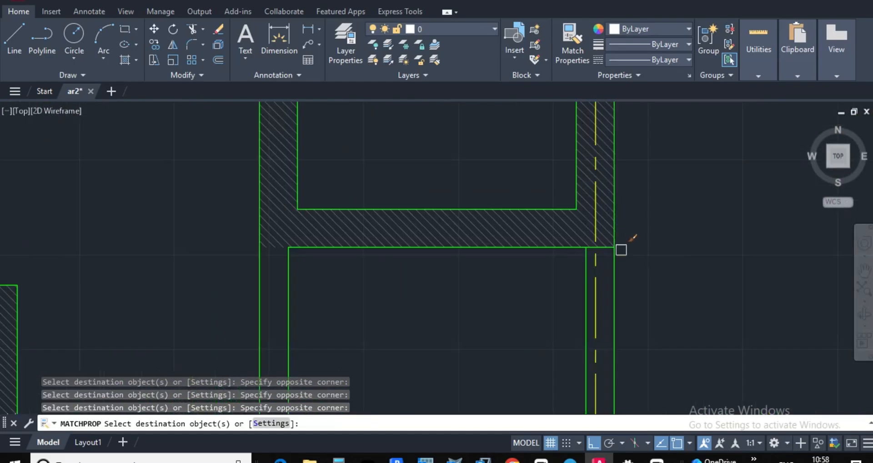
key(Escape)
Stretch the right endpoint of the hatched wall's lower edge back to the inner face of the bathroom's right wall
click(586, 230)
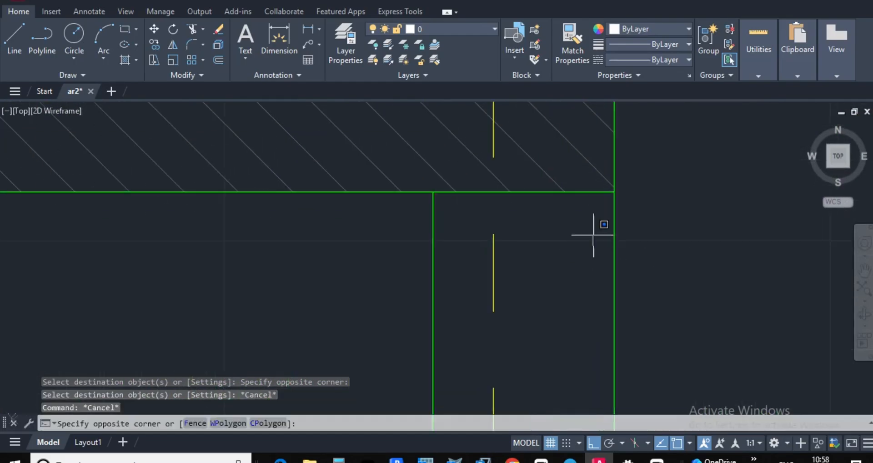
click(595, 190)
click(614, 192)
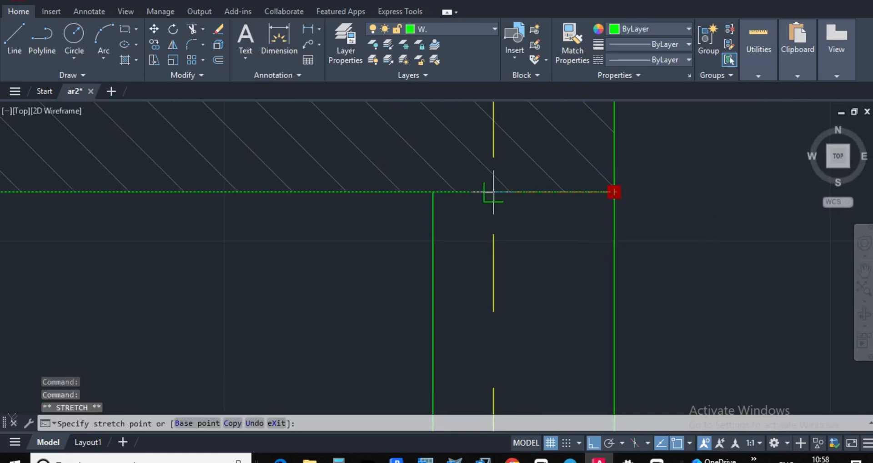
click(433, 192)
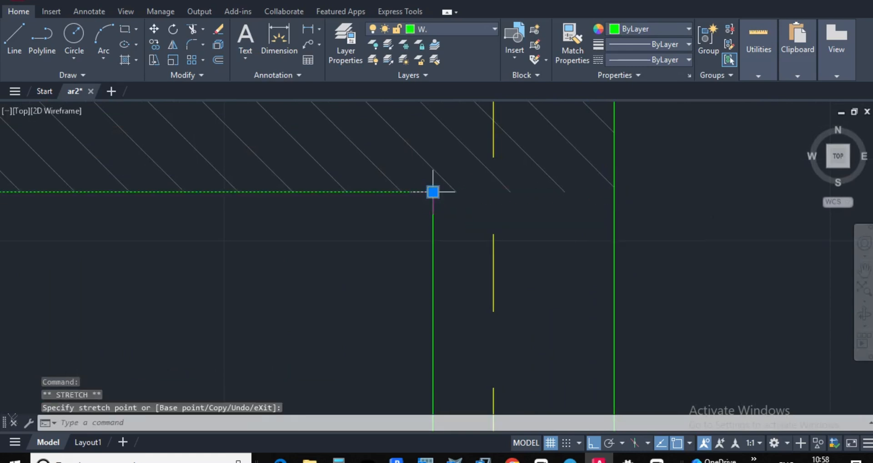
scroll(584, 182, down, 4)
key(Escape)
scroll(567, 197, down, 5)
key(Escape)
scroll(567, 195, up, 3)
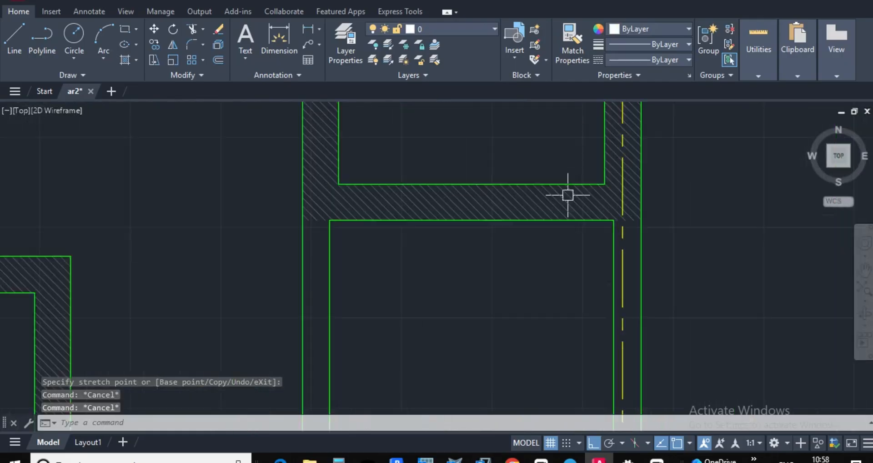
Inspect the bathroom walls and the overall wall layout for closed outlines and missing hatching
scroll(585, 216, down, 3)
scroll(591, 203, up, 4)
scroll(503, 248, down, 2)
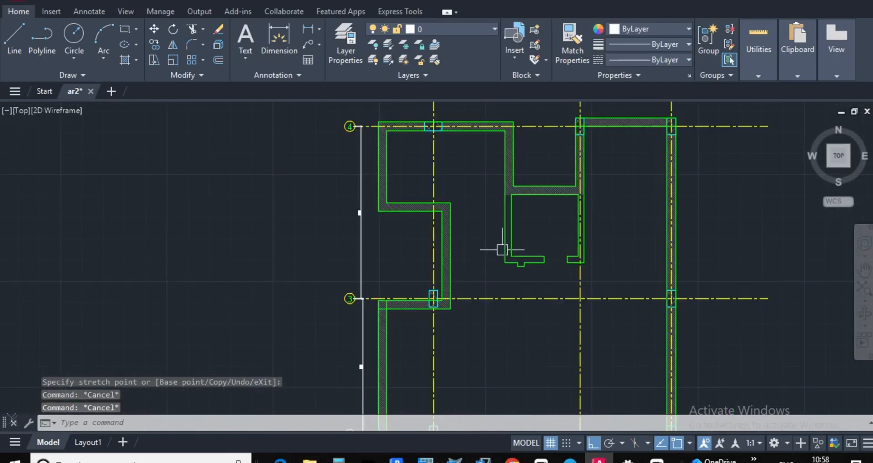
scroll(531, 256, up, 5)
scroll(541, 237, down, 6)
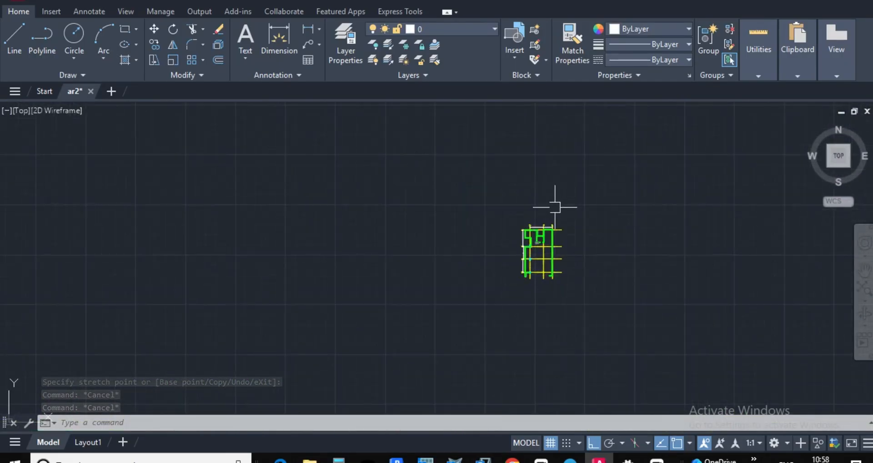
scroll(543, 229, up, 1)
scroll(536, 238, up, 7)
scroll(575, 205, down, 2)
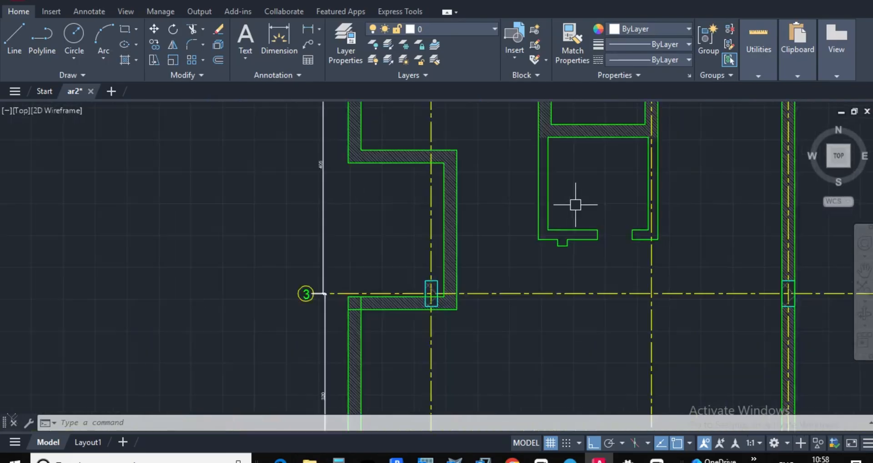
scroll(566, 234, up, 2)
scroll(559, 227, down, 2)
Hatch the bathroom's unfilled side walls and lower wall segments, including the small projection beside the door opening
key(Escape)
key(Escape)
key(Escape)
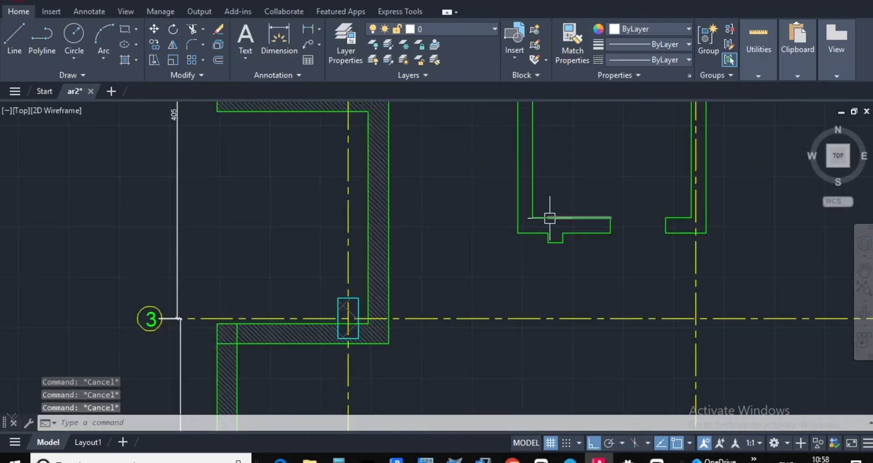
key(Return)
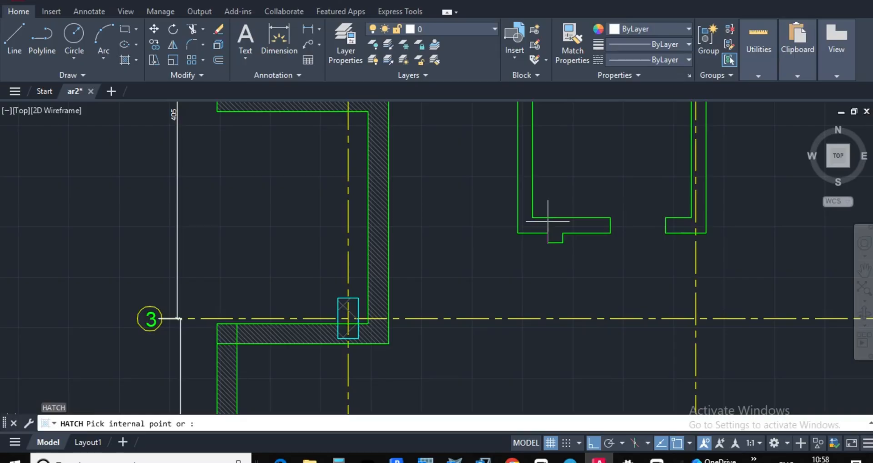
scroll(576, 246, up, 2)
click(569, 217)
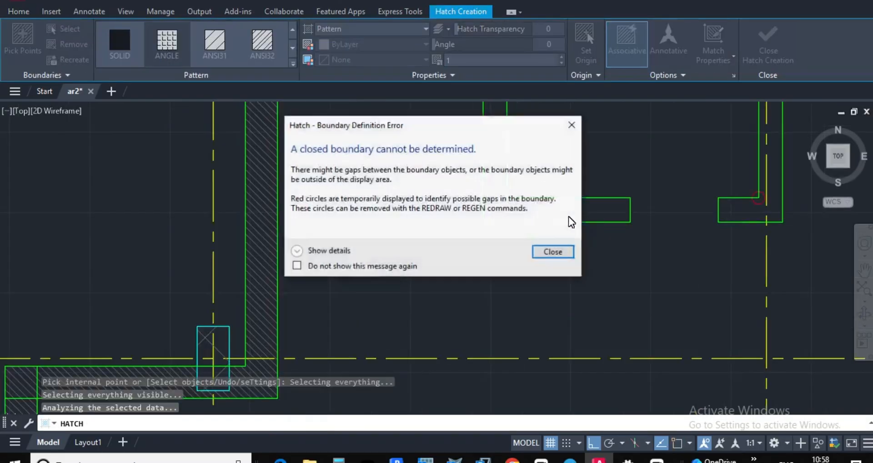
click(555, 248)
scroll(562, 237, down, 3)
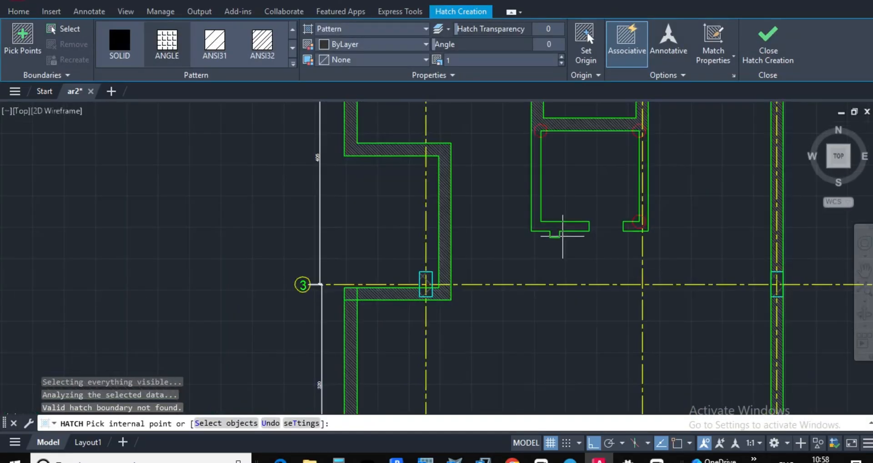
click(559, 230)
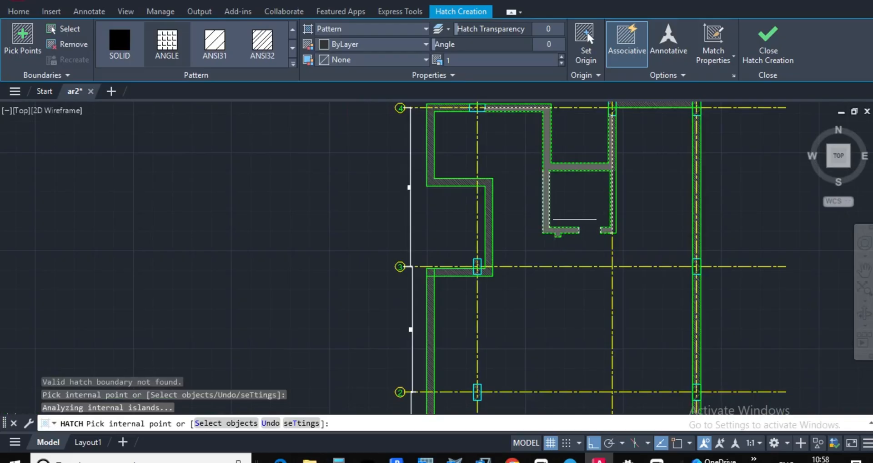
scroll(619, 233, up, 5)
click(591, 222)
scroll(584, 264, down, 6)
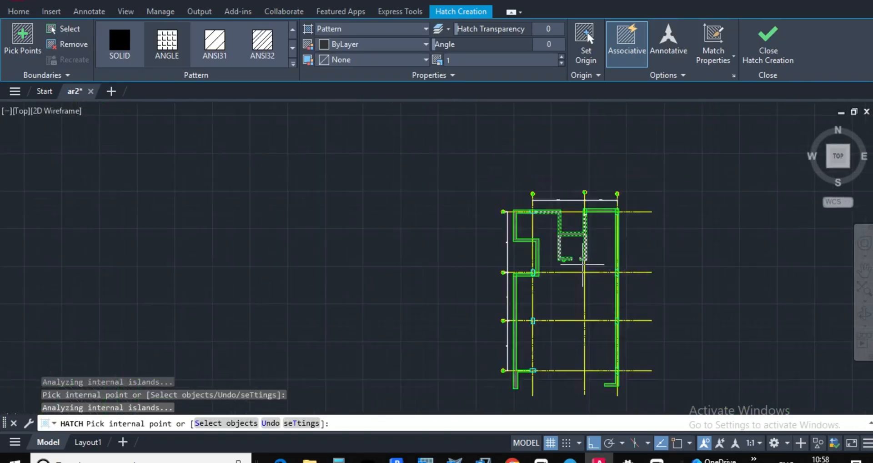
key(Return)
Match the hatch properties of the existing stepped wall at grid A onto the bathroom walls' new hatch
scroll(573, 234, up, 8)
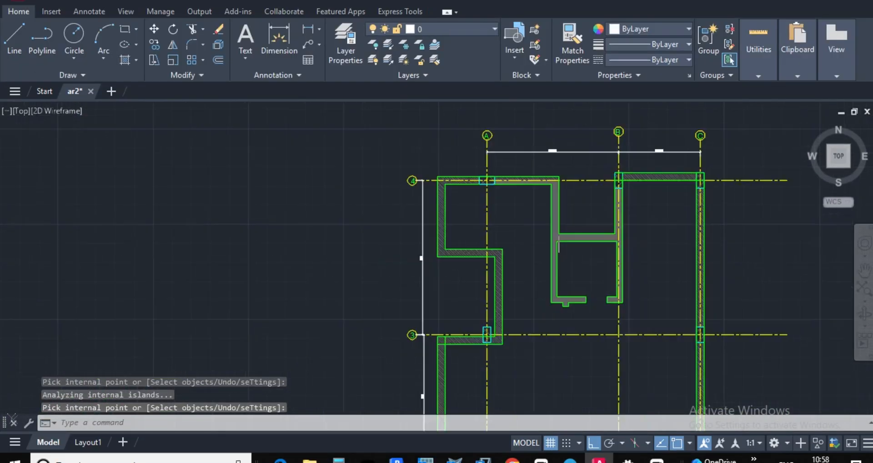
text(``m)
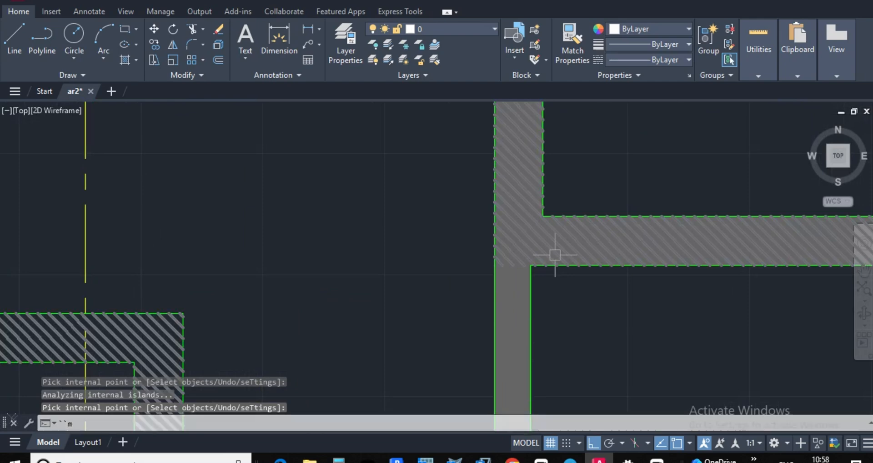
text(a)
scroll(454, 250, down, 2)
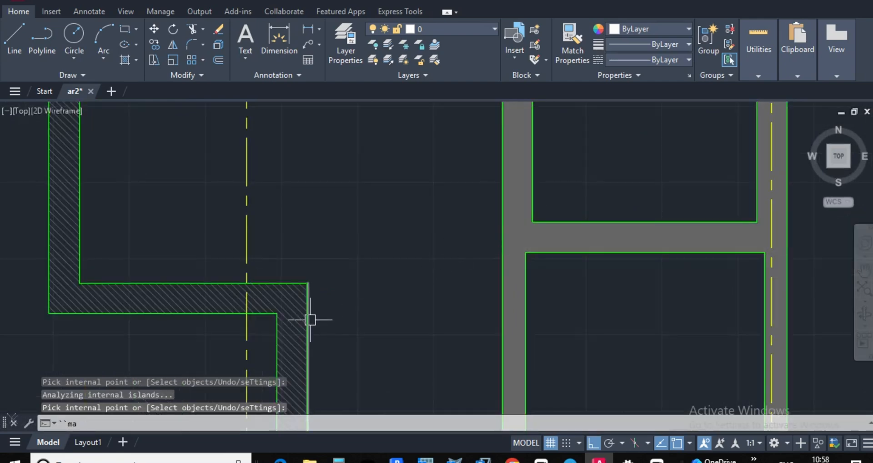
key(Escape)
key(Escape)
text(ma)
key(Return)
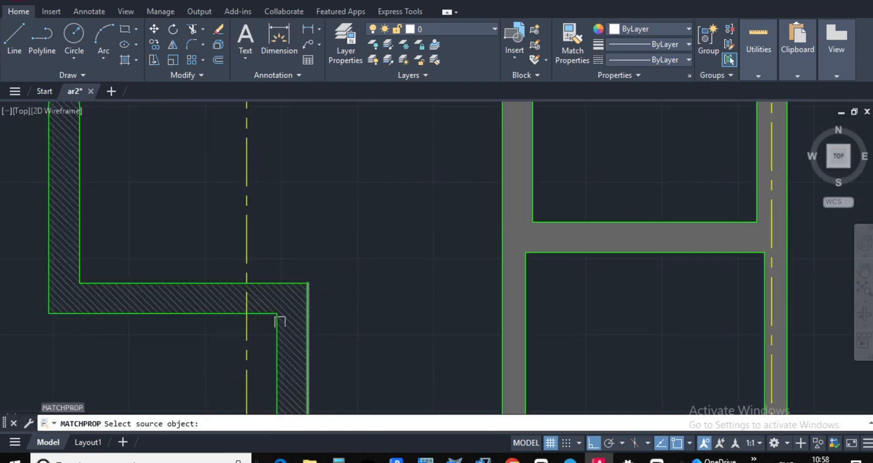
scroll(278, 305, up, 4)
click(310, 285)
scroll(314, 282, down, 3)
scroll(429, 296, up, 3)
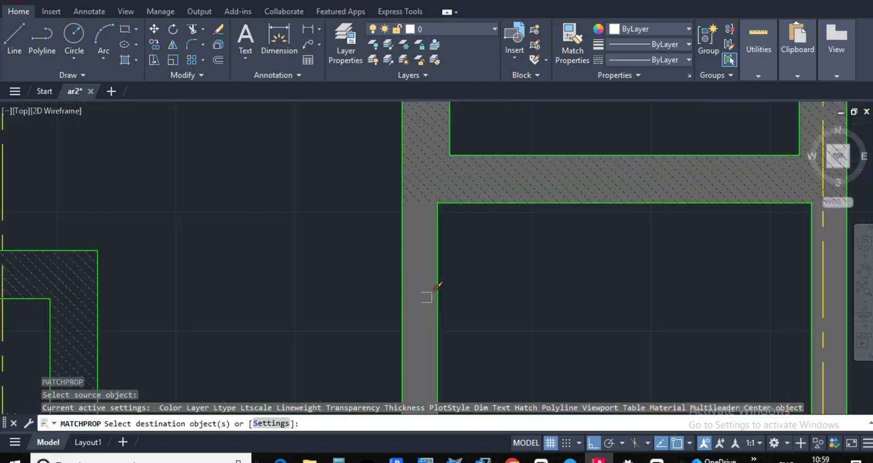
click(420, 275)
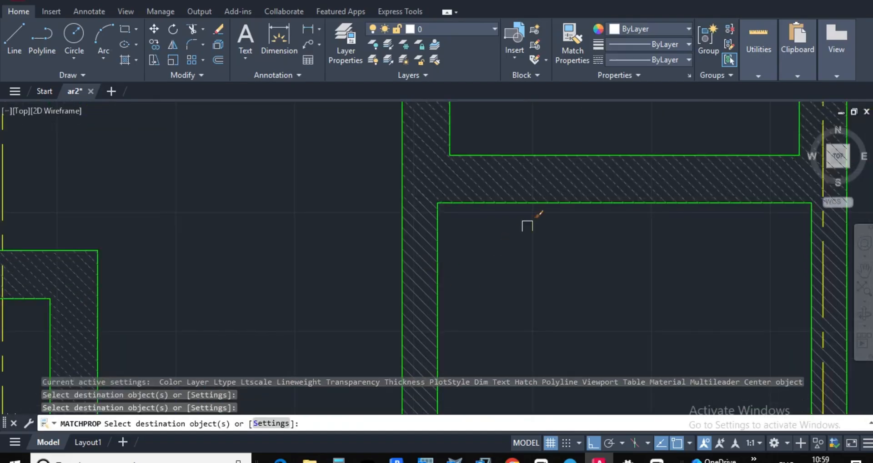
scroll(527, 226, down, 3)
key(Escape)
Check the hatched bathroom walls, switch to Revit's Ground Floor plan and examine the bathroom and staircase dimensions
scroll(576, 282, up, 2)
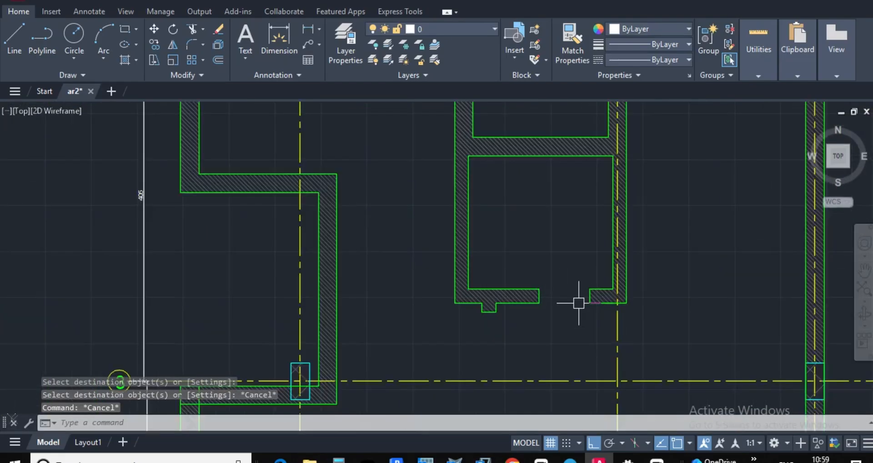
scroll(612, 234, down, 5)
scroll(618, 266, up, 5)
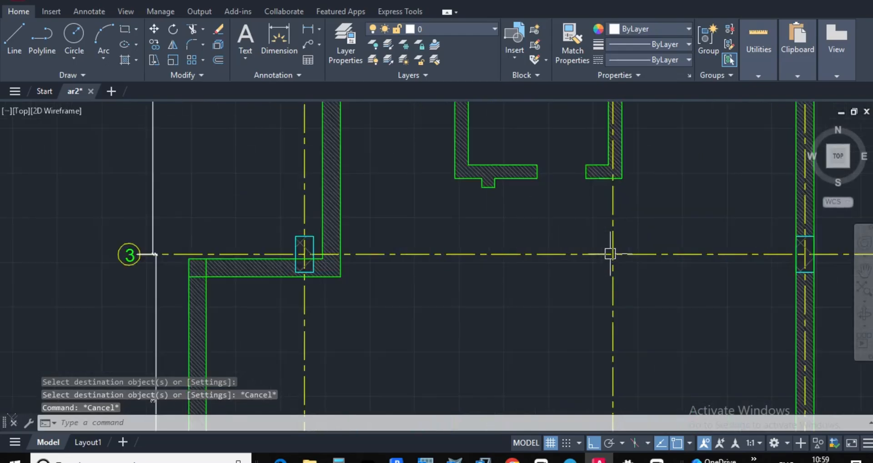
scroll(623, 264, down, 4)
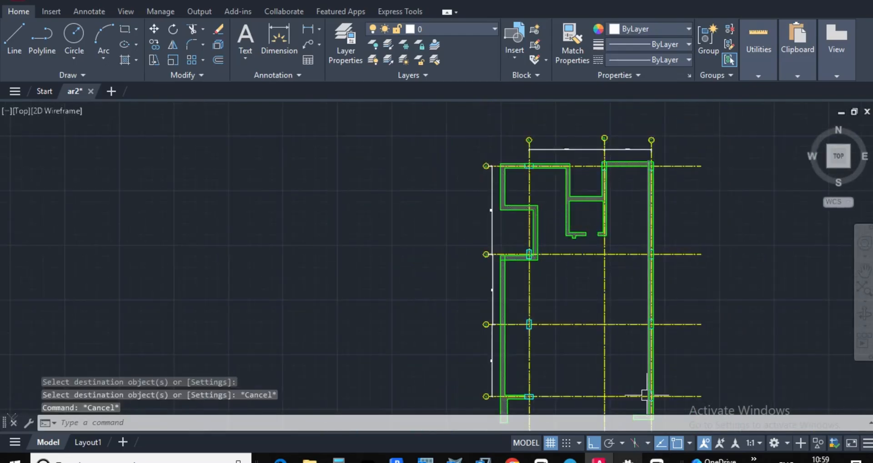
click(397, 460)
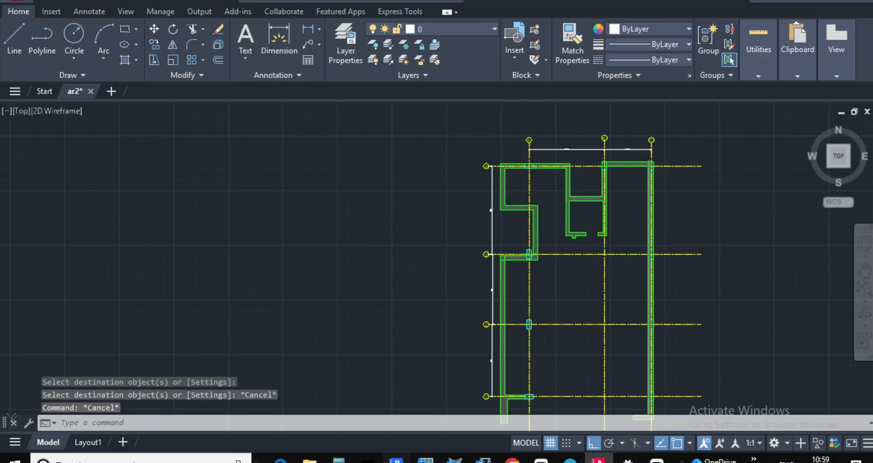
scroll(453, 257, down, 5)
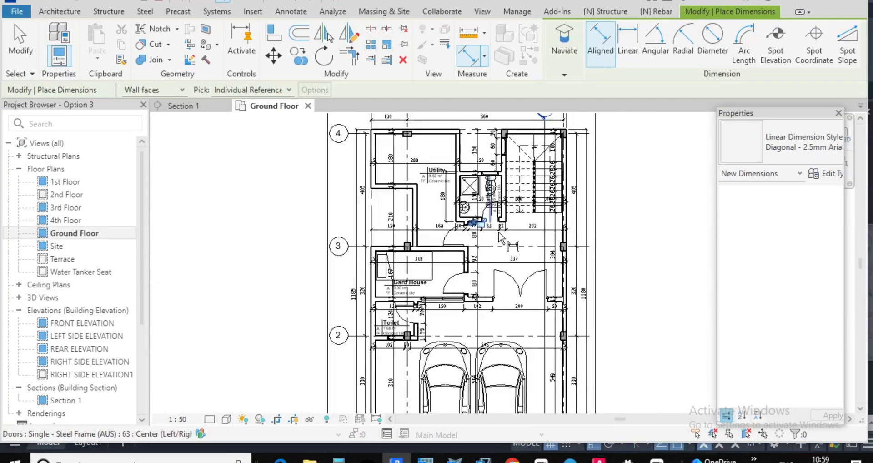
scroll(555, 180, down, 1)
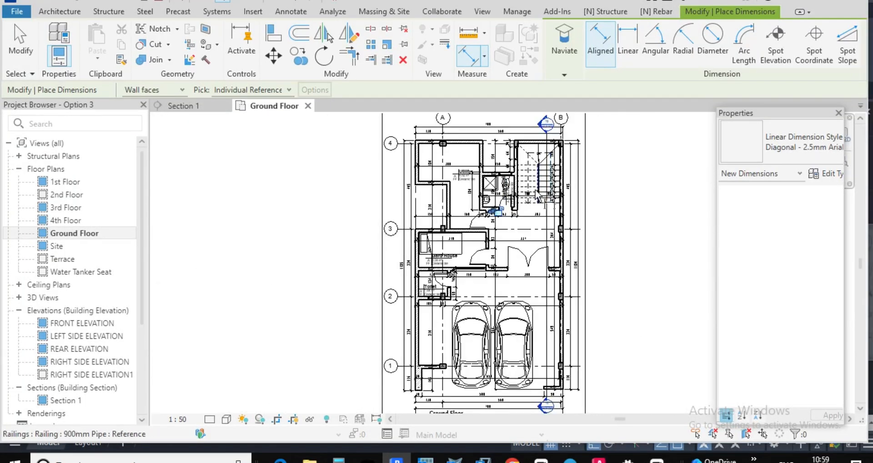
scroll(534, 186, up, 2)
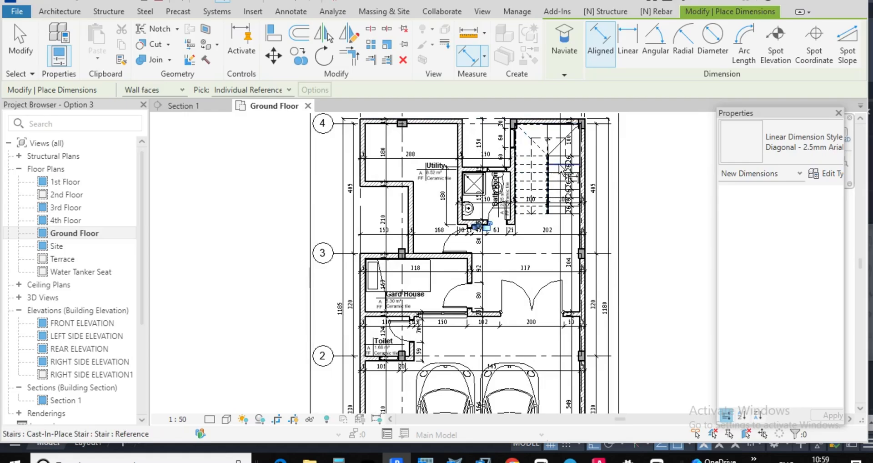
scroll(558, 162, up, 2)
scroll(563, 164, down, 3)
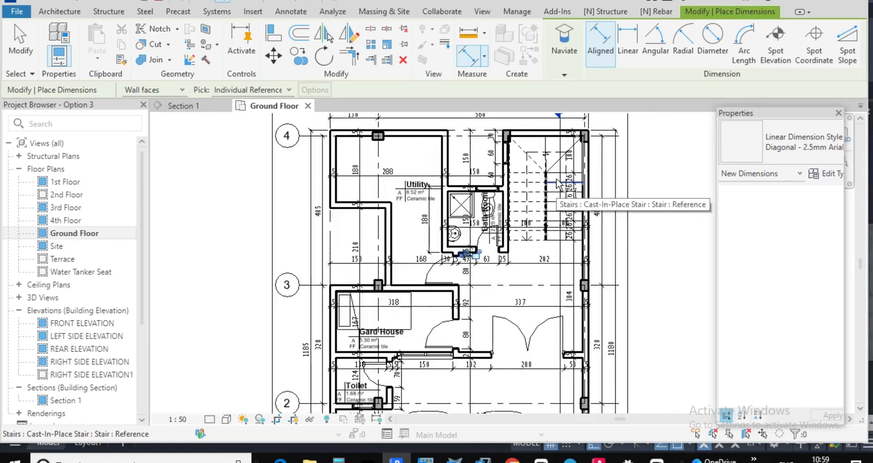
scroll(532, 154, up, 3)
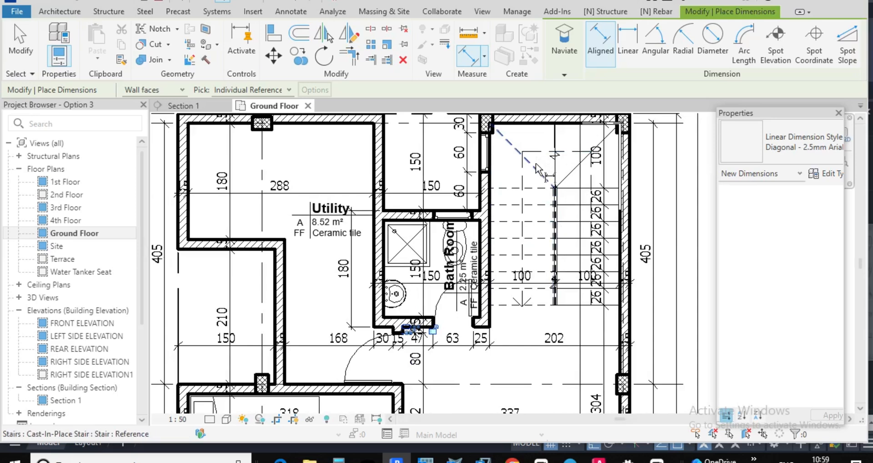
scroll(611, 138, down, 2)
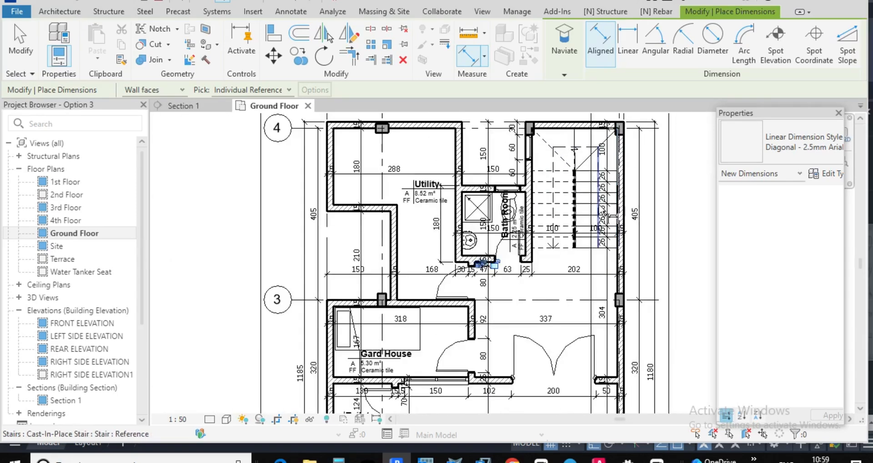
Examine the Gard House, Toilet and double-door wall layout and dimensions on the Ground Floor plan
scroll(586, 185, down, 1)
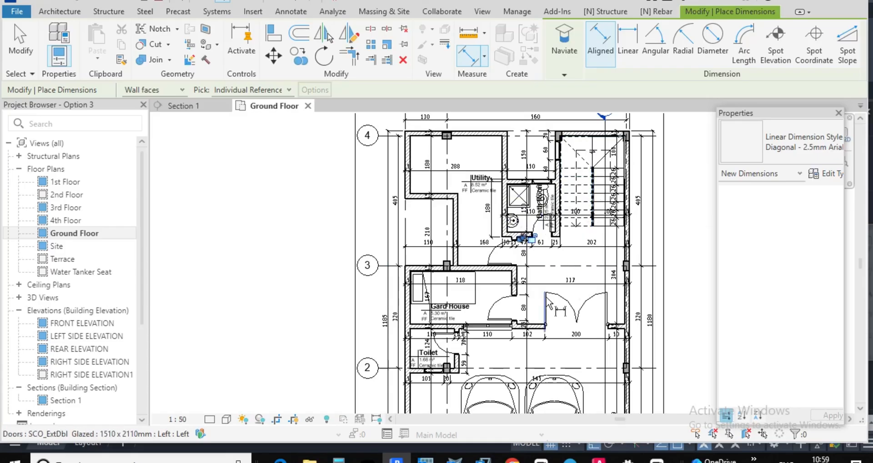
scroll(549, 304, down, 3)
scroll(563, 148, up, 2)
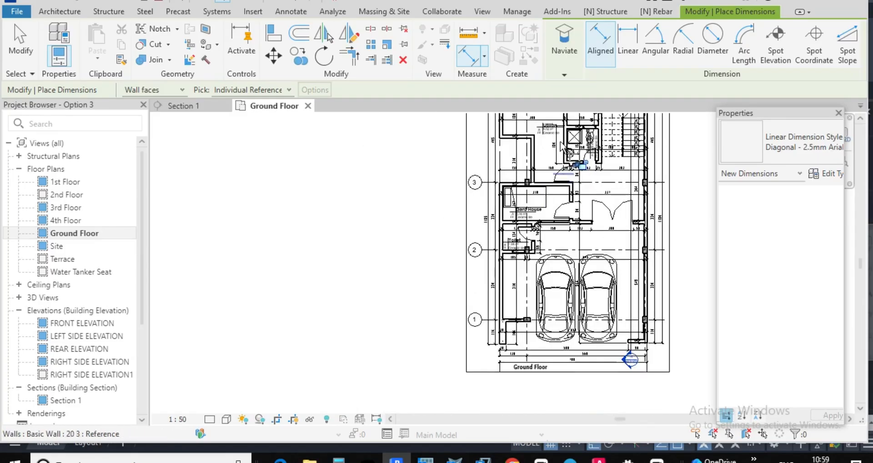
scroll(563, 148, up, 2)
scroll(515, 200, down, 1)
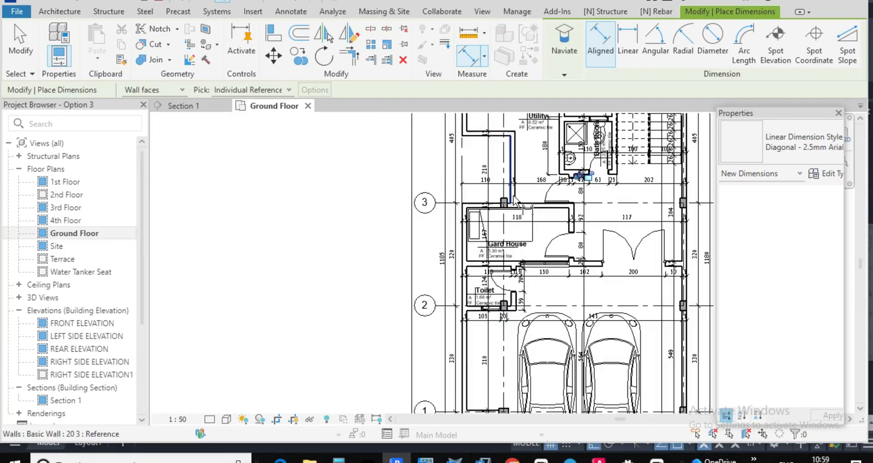
scroll(515, 200, down, 1)
scroll(565, 238, down, 3)
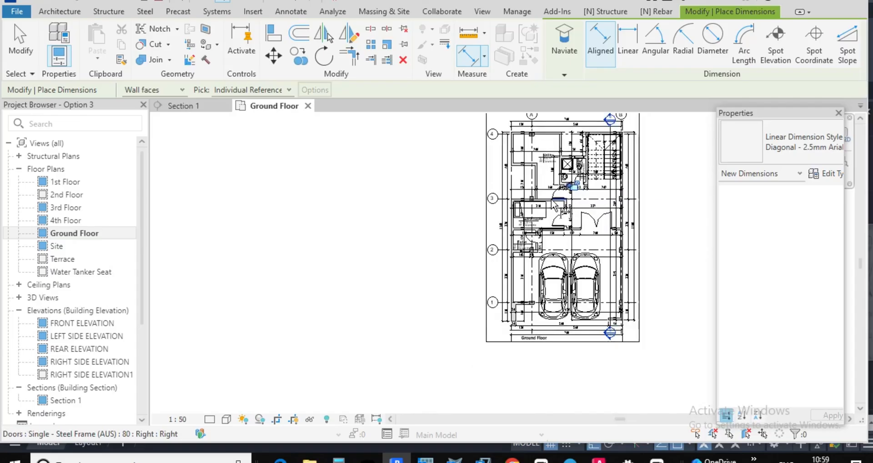
scroll(559, 214, up, 3)
scroll(558, 213, down, 3)
scroll(559, 214, up, 3)
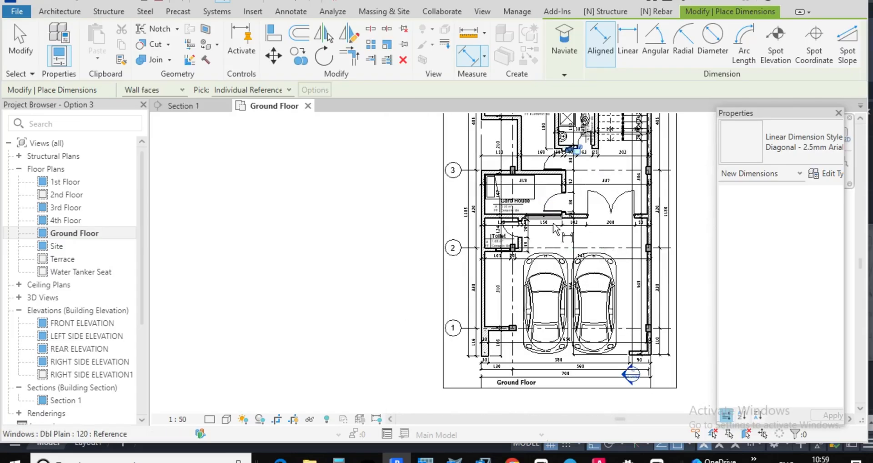
scroll(523, 230, down, 3)
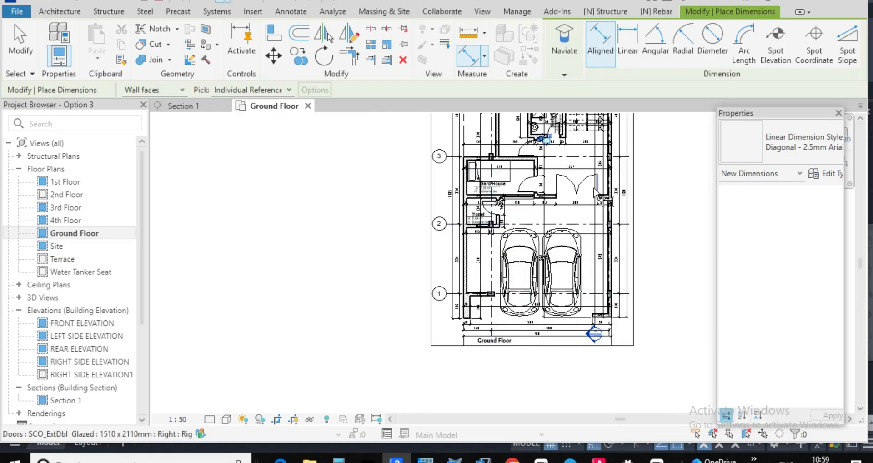
scroll(591, 191, up, 3)
scroll(523, 273, down, 3)
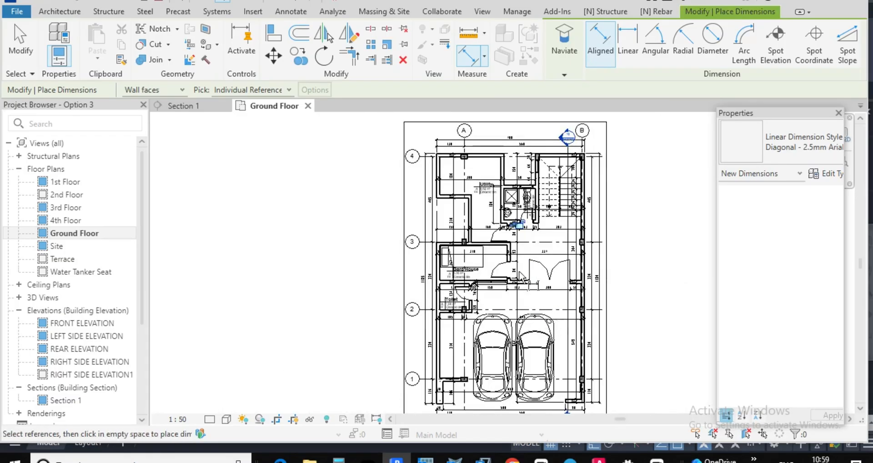
scroll(523, 278, up, 4)
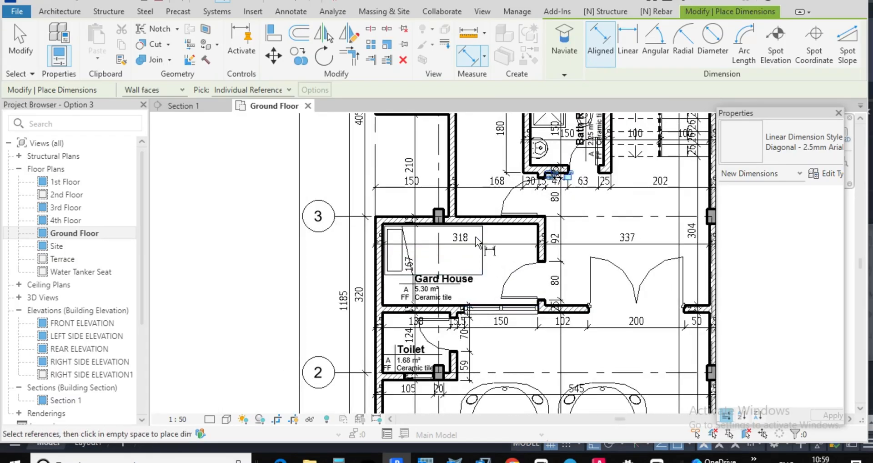
scroll(476, 241, down, 3)
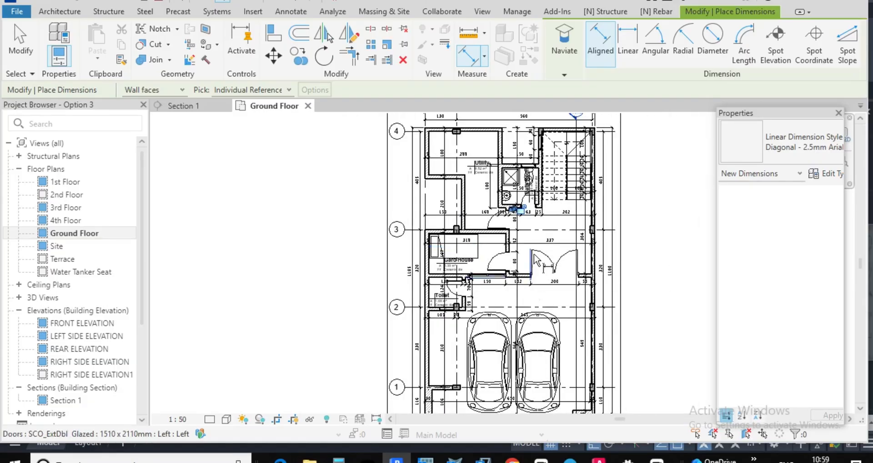
scroll(535, 255, down, 2)
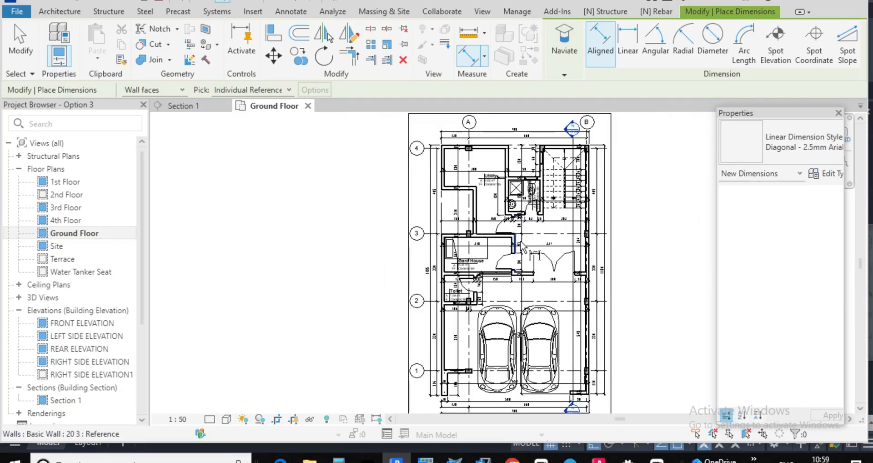
Study the wall runs and door openings between the Utility room, Gard House and Toilet around grids 2 and 3
scroll(535, 256, up, 3)
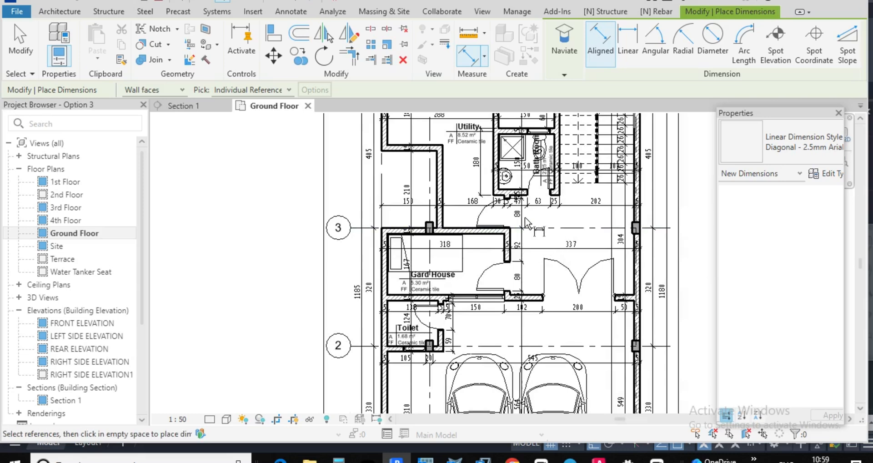
scroll(524, 217, down, 3)
scroll(511, 196, up, 2)
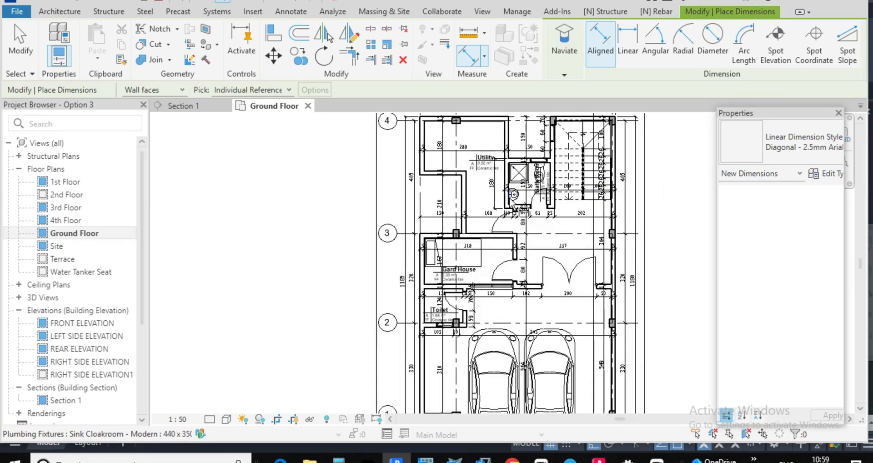
scroll(500, 211, down, 2)
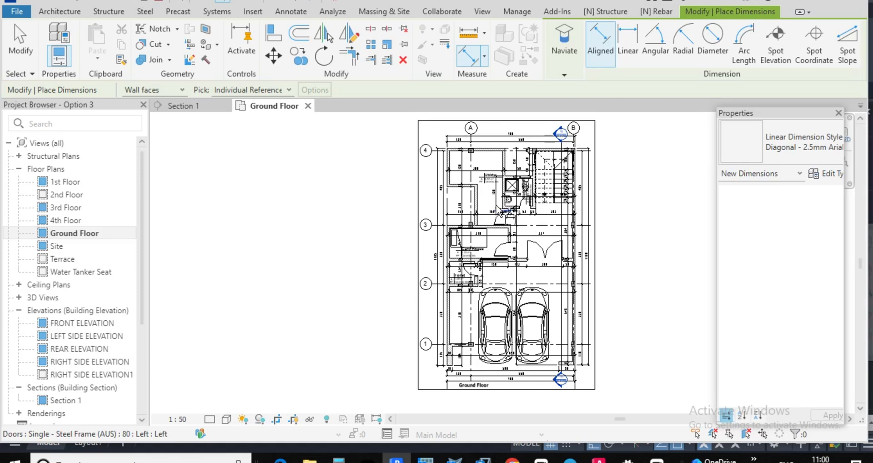
scroll(501, 250, up, 5)
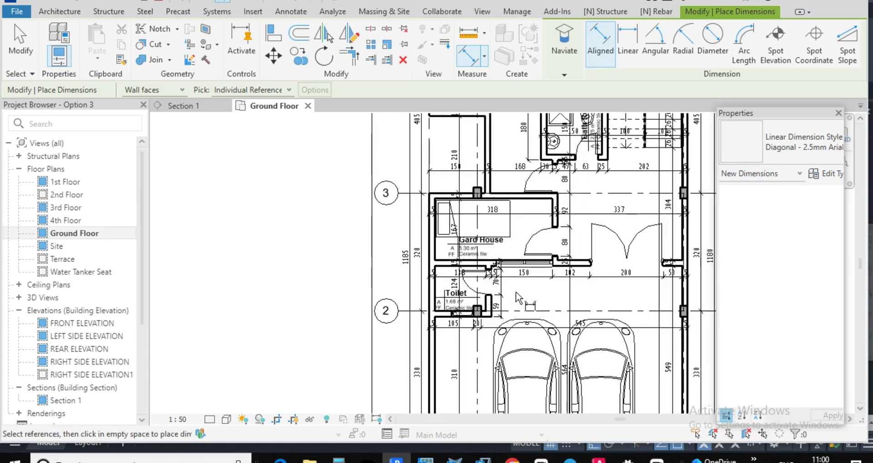
scroll(511, 146, up, 4)
scroll(375, 256, down, 5)
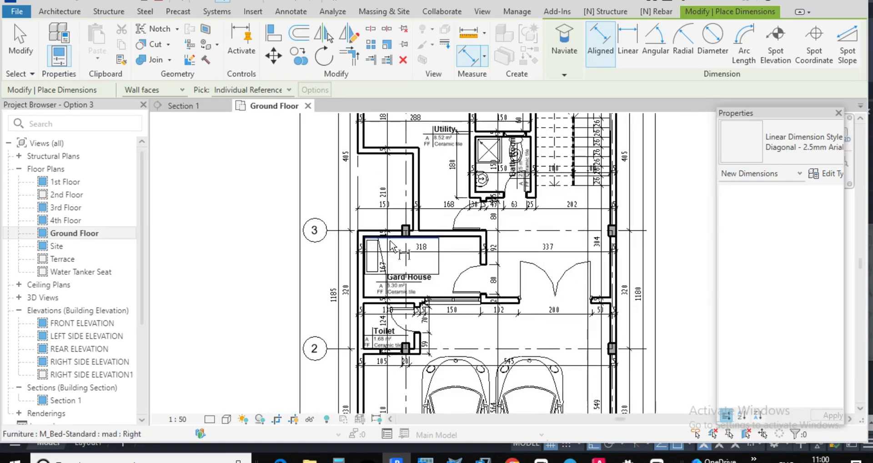
Add an aligned dimension along grid 3 from the Utility wall's right face to the outer face of the Gard House's right wall
click(600, 33)
scroll(414, 217, up, 5)
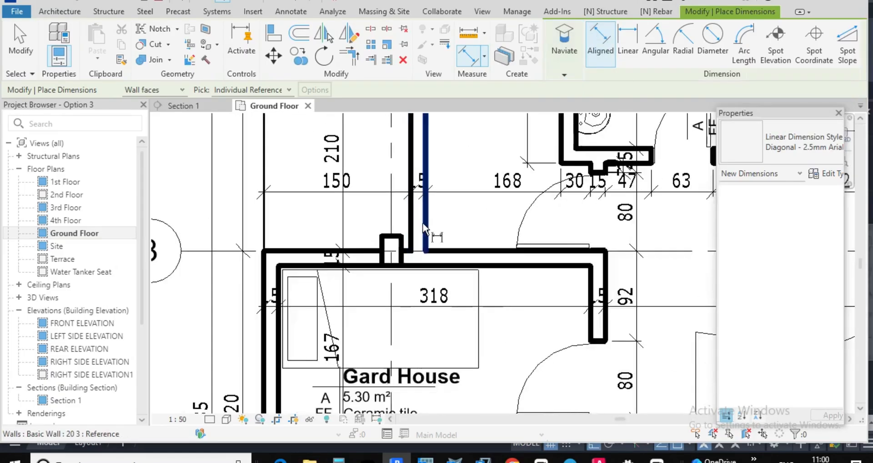
scroll(417, 248, up, 5)
click(433, 229)
scroll(368, 221, down, 6)
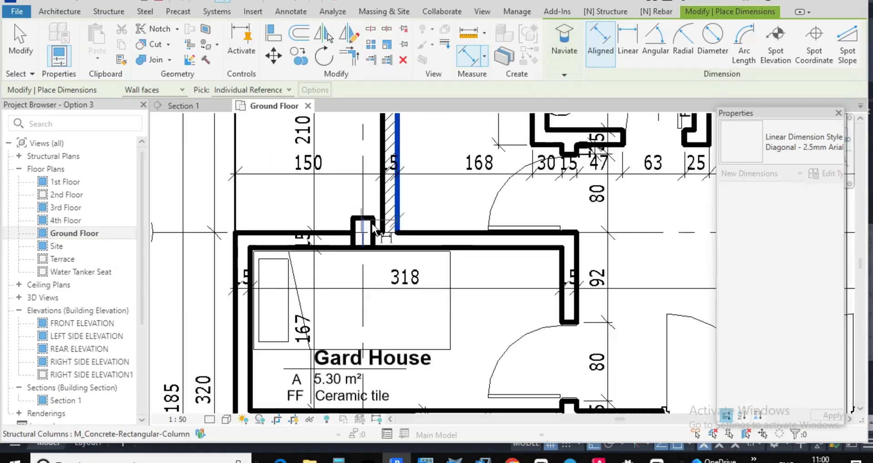
scroll(473, 233, down, 1)
scroll(496, 248, up, 5)
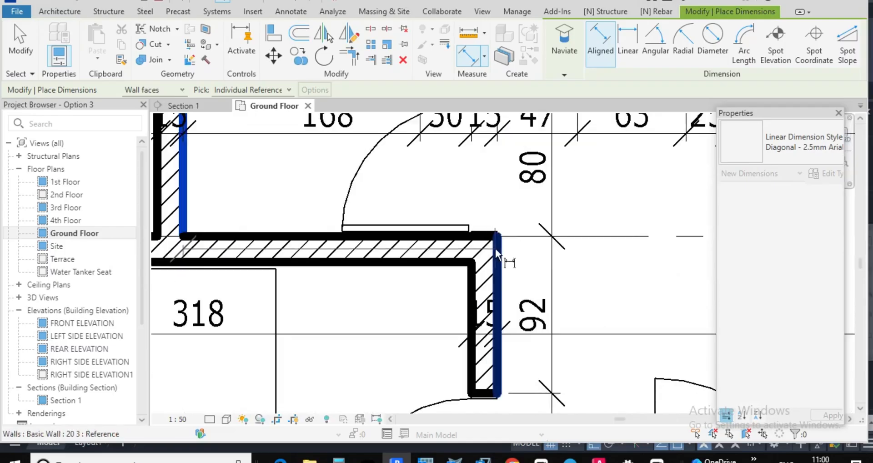
click(499, 258)
click(511, 191)
scroll(455, 184, down, 5)
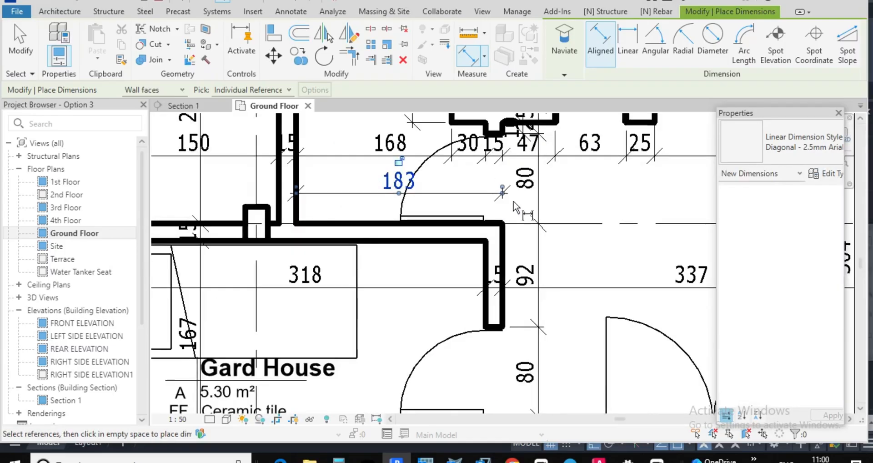
scroll(478, 176, down, 3)
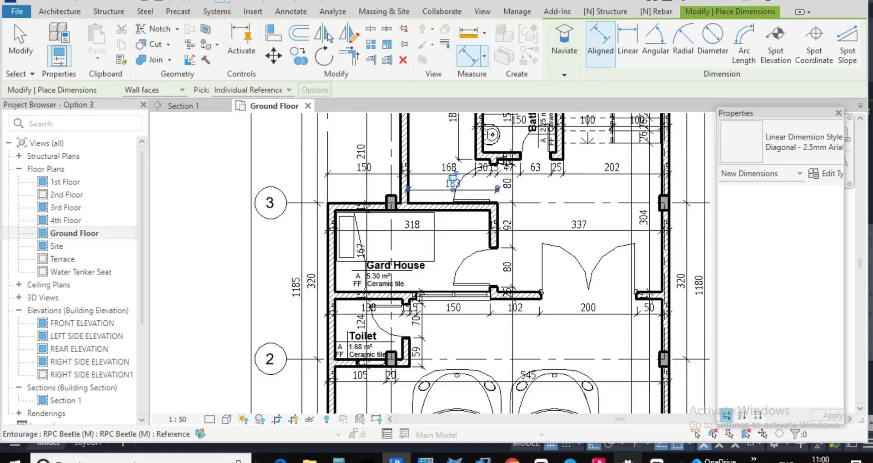
Switch to AutoCAD and draw a horizontal polyline 183 long to the right from the wall's inner corner at grids A and 3
click(598, 459)
scroll(506, 282, down, 4)
scroll(523, 258, up, 6)
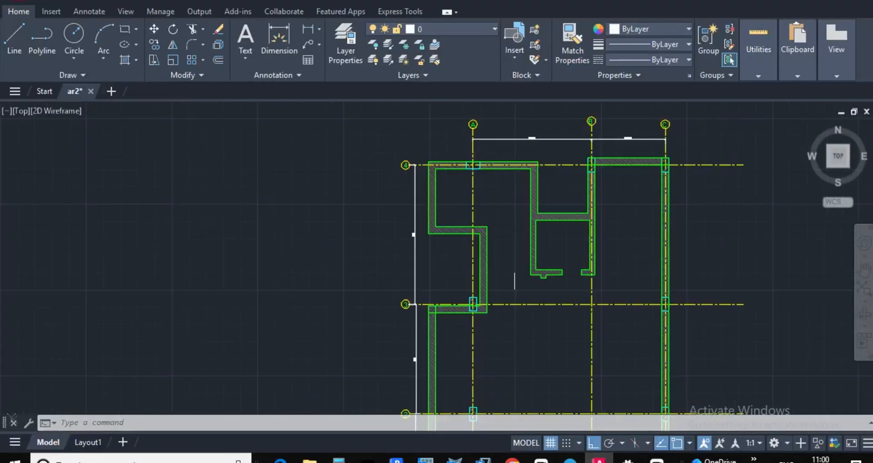
scroll(461, 305, up, 4)
scroll(480, 310, up, 2)
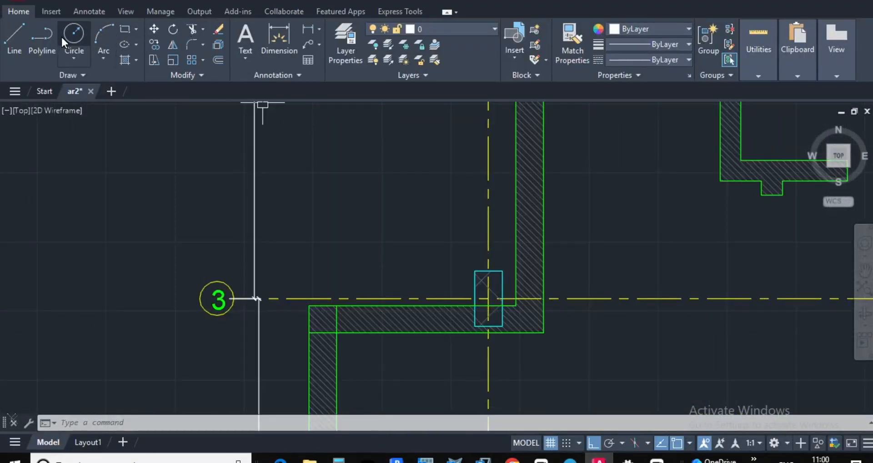
click(40, 42)
scroll(516, 299, up, 2)
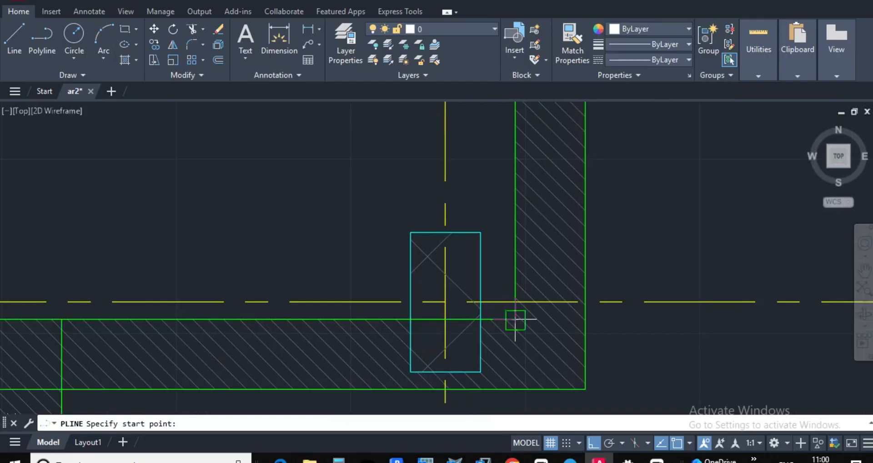
click(517, 311)
scroll(470, 312, down, 5)
scroll(511, 316, up, 3)
scroll(536, 347, up, 5)
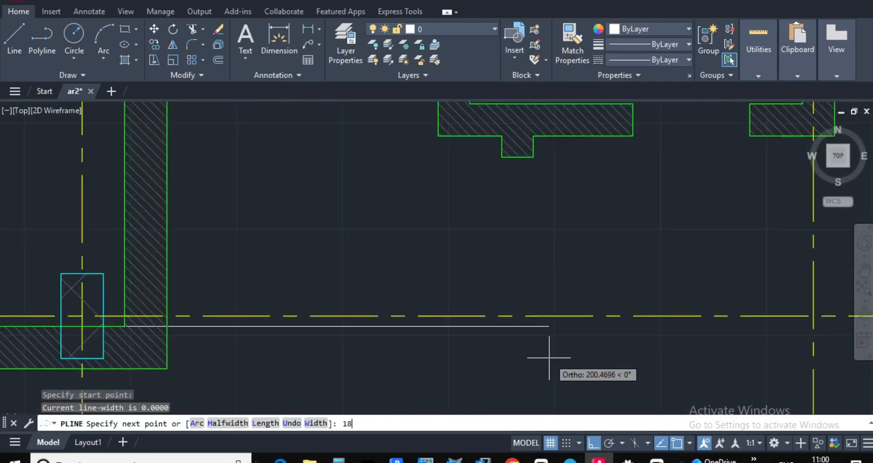
key(Return)
scroll(561, 347, down, 5)
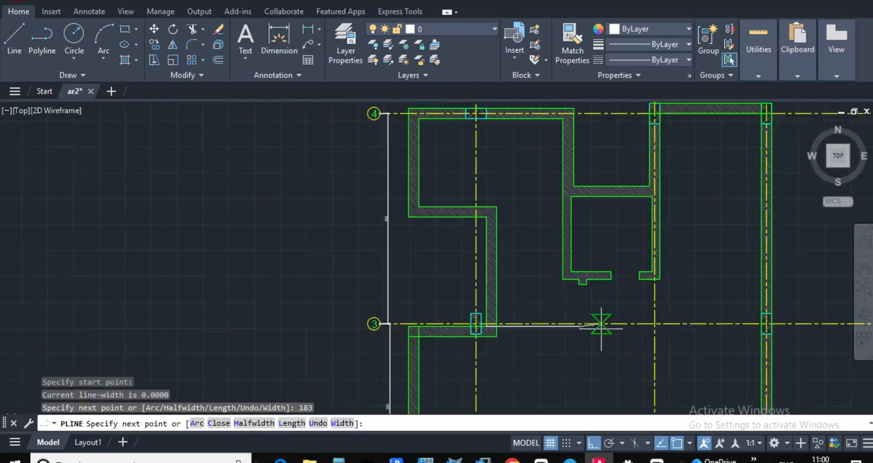
scroll(605, 322, up, 5)
scroll(569, 366, down, 1)
key(Escape)
key(Escape)
key(Escape)
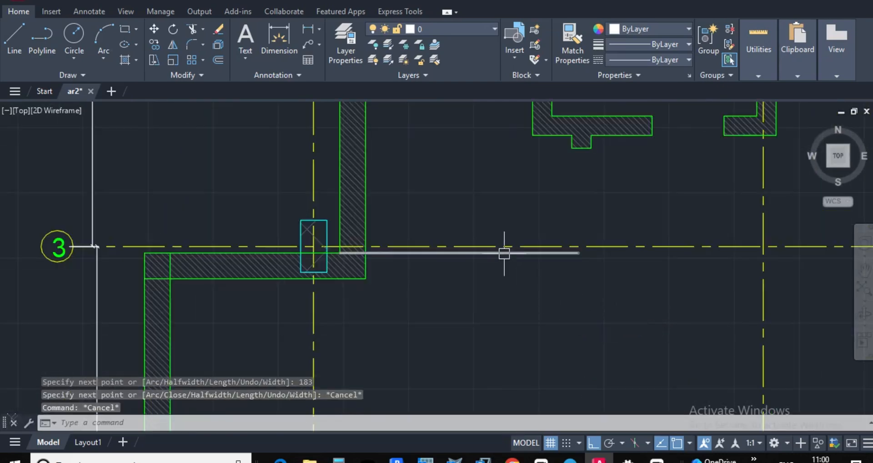
Stretch the new horizontal line's left end to the outer face of the hatched vertical wall
scroll(478, 261, up, 3)
click(378, 248)
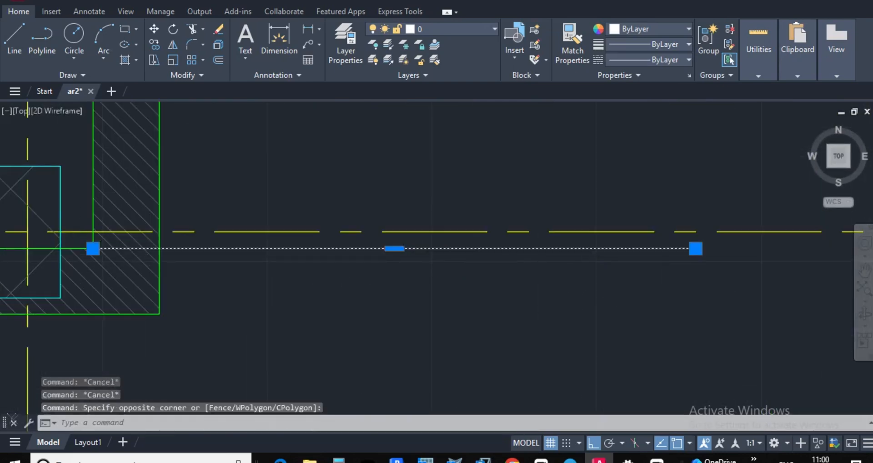
click(93, 248)
click(159, 249)
scroll(250, 228, down, 5)
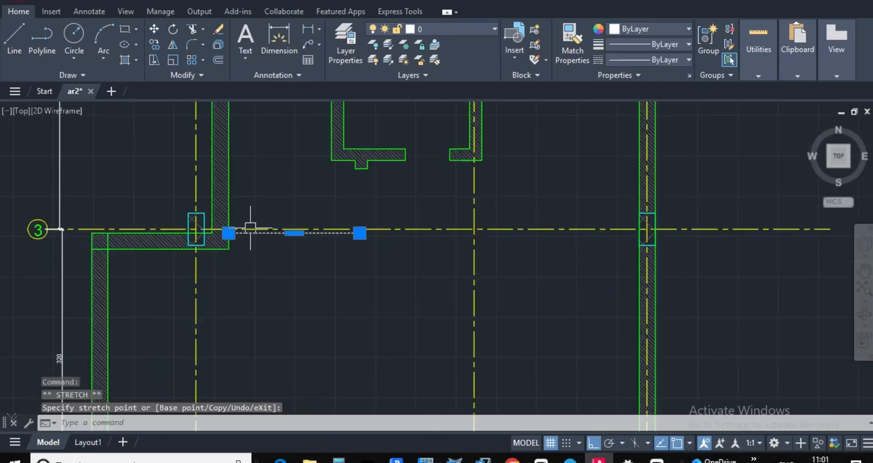
scroll(227, 229, up, 5)
key(Escape)
scroll(503, 236, down, 10)
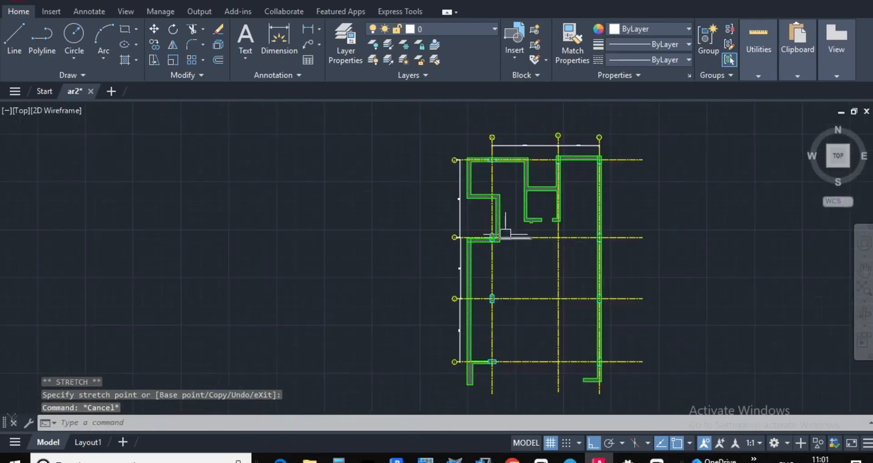
scroll(505, 233, up, 8)
scroll(530, 223, down, 5)
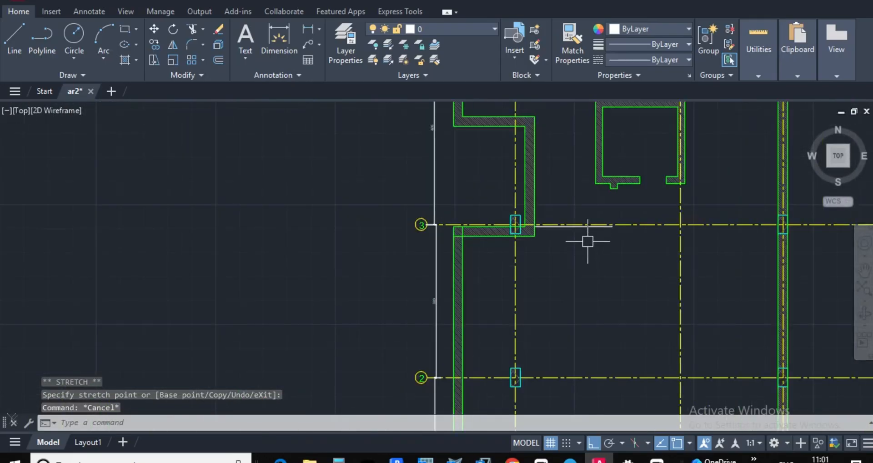
text(co)
scroll(591, 232, up, 10)
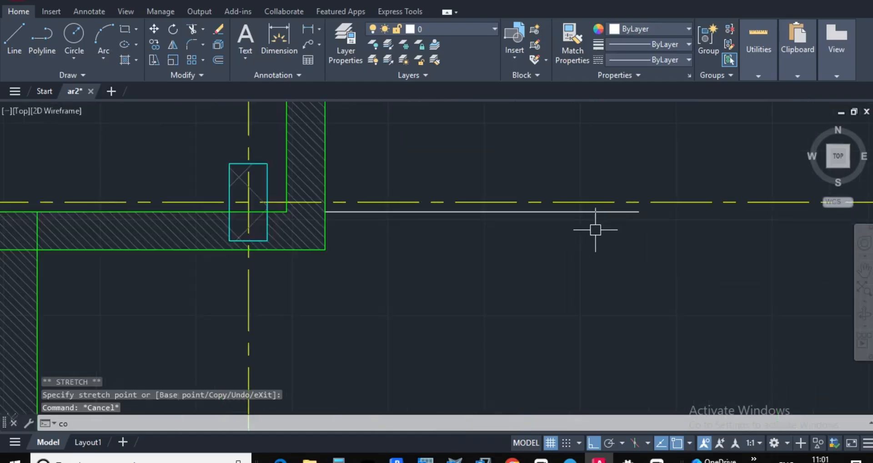
key(Escape)
key(Escape)
Copy the horizontal wall line 15 straight down to form the wall's lower face
click(577, 235)
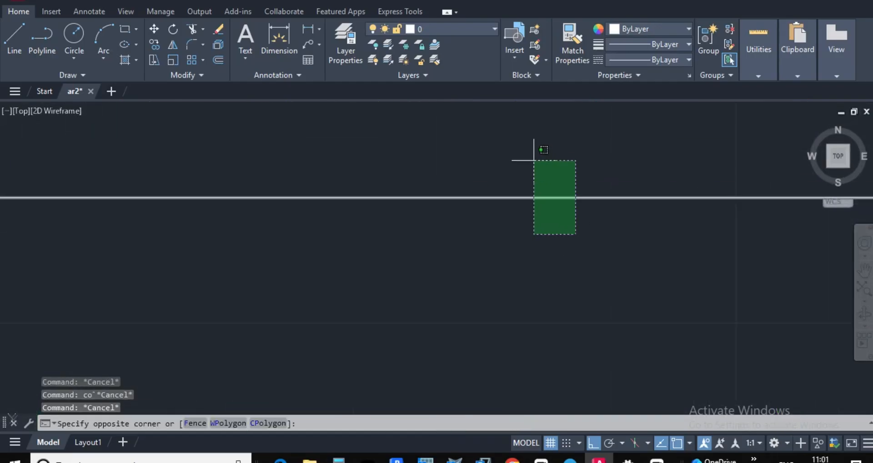
click(538, 153)
text(c)
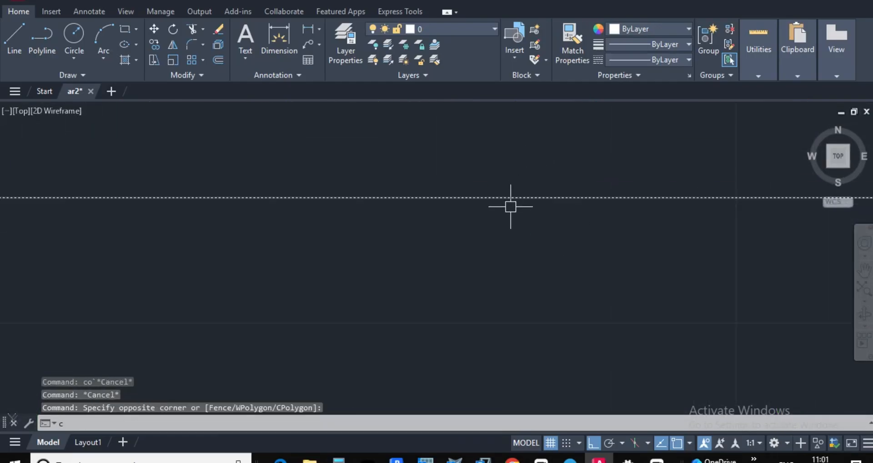
text(o)
key(Return)
click(510, 198)
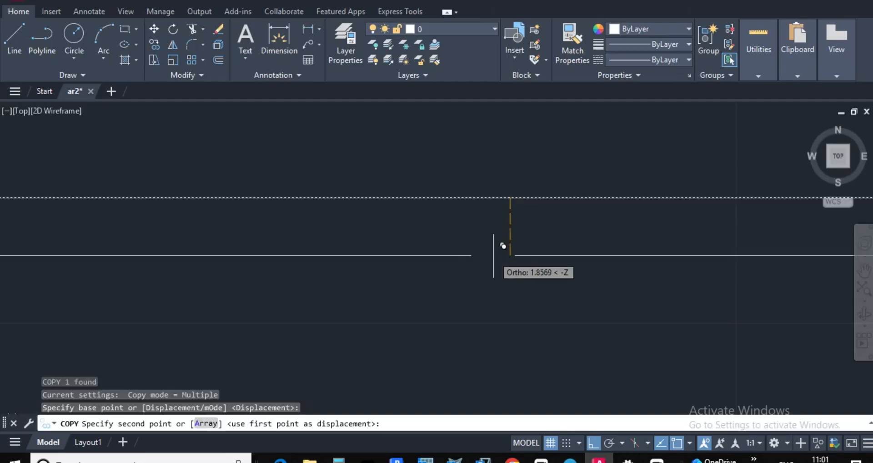
text(15)
key(Return)
scroll(503, 245, down, 5)
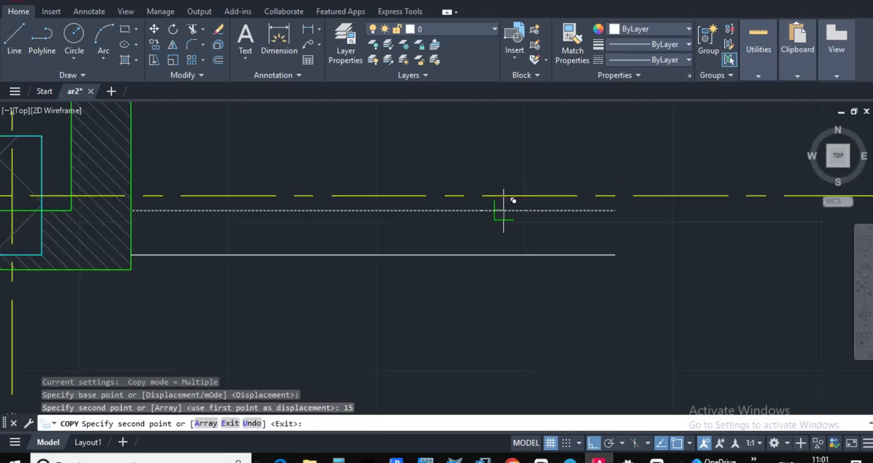
key(Escape)
Check the Gard House's right wall in Revit, and in AutoCAD draw a 92-long polyline straight down from the upper wall line's right end
scroll(454, 275, up, 3)
scroll(567, 224, up, 2)
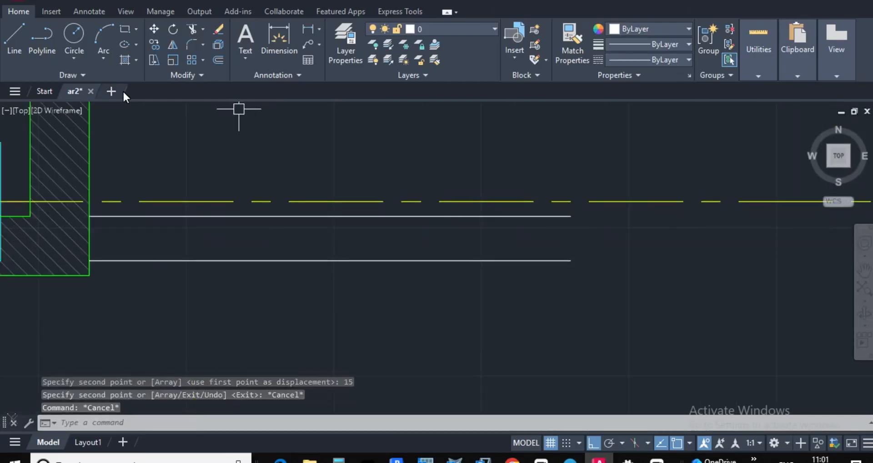
scroll(483, 121, down, 2)
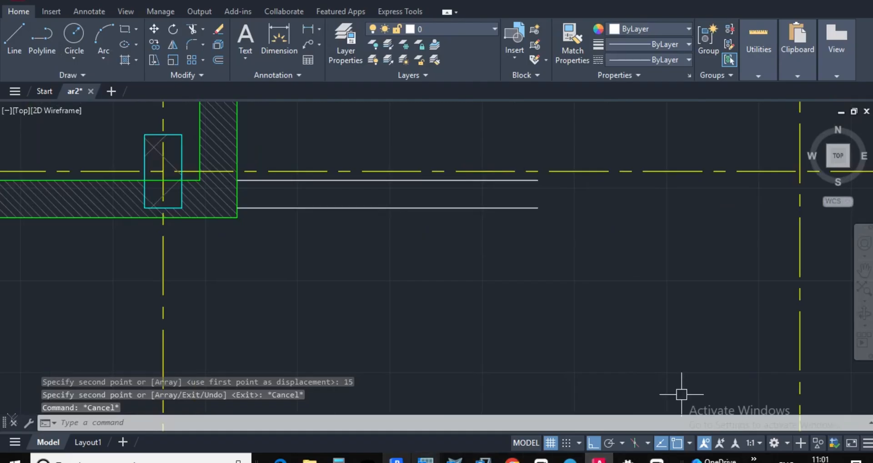
click(397, 459)
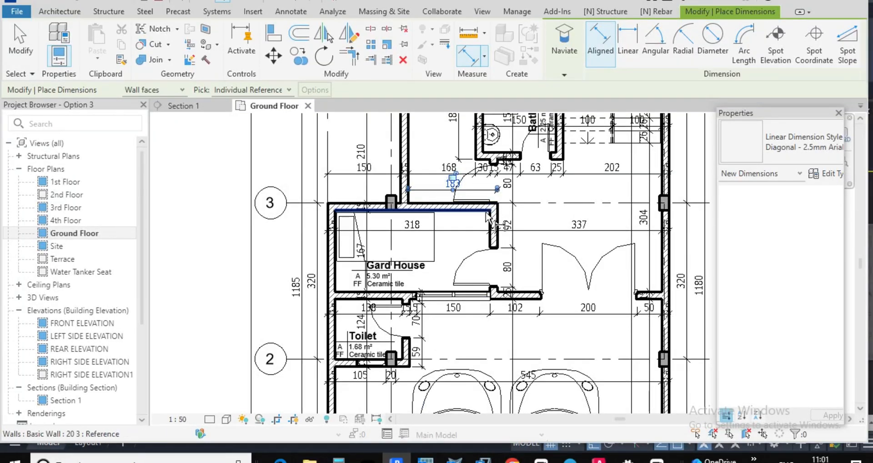
scroll(498, 232, up, 5)
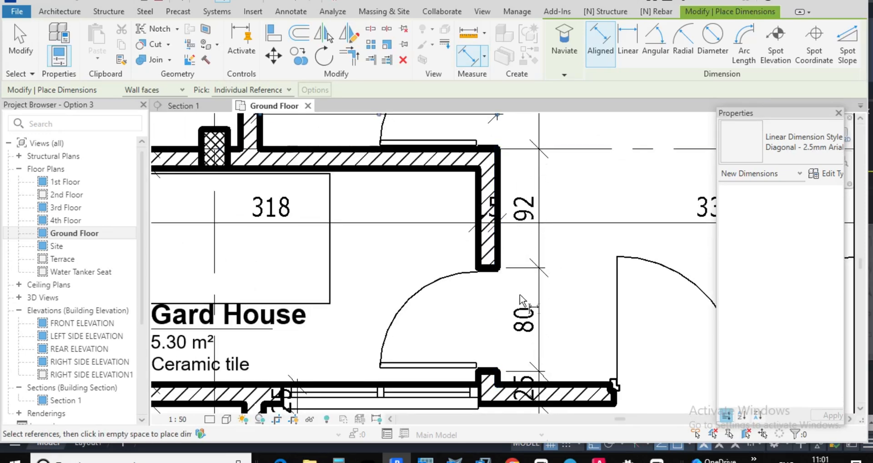
click(599, 459)
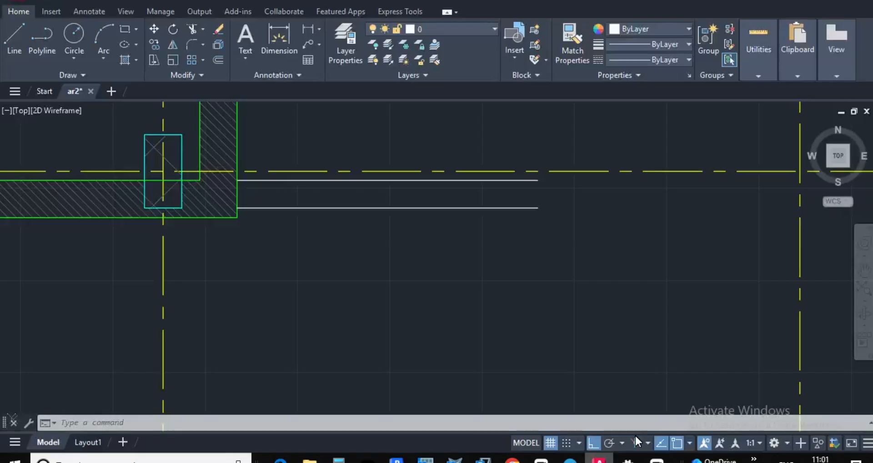
click(48, 39)
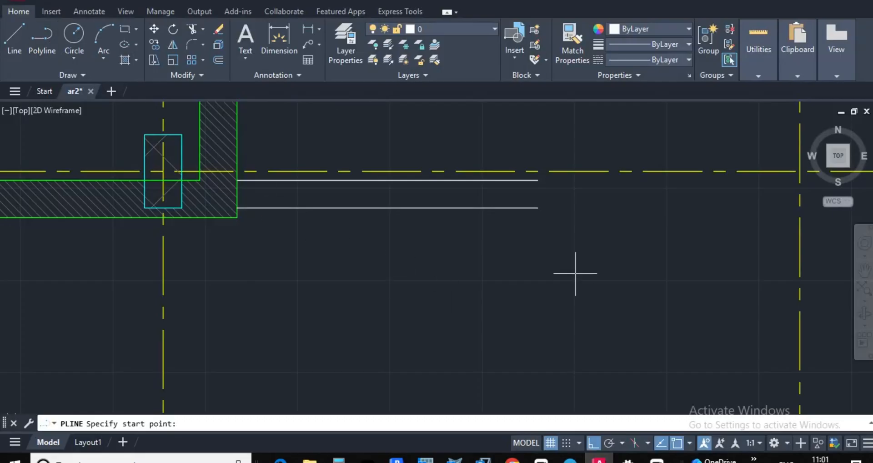
click(538, 181)
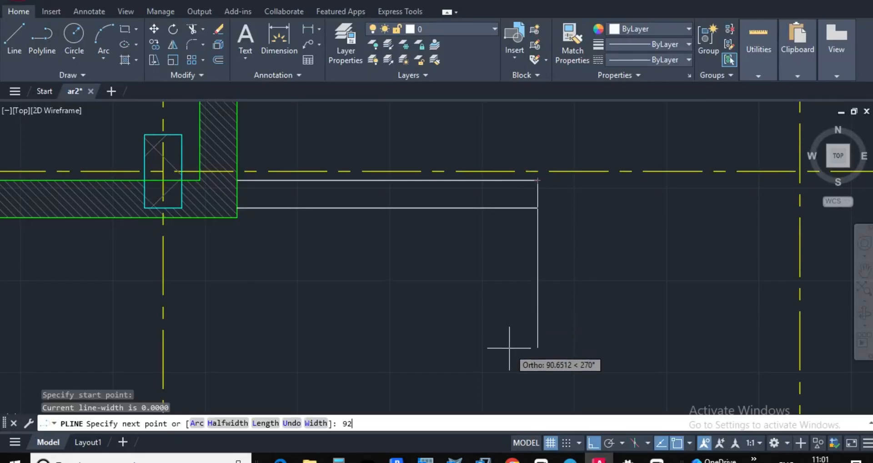
key(Return)
key(Escape)
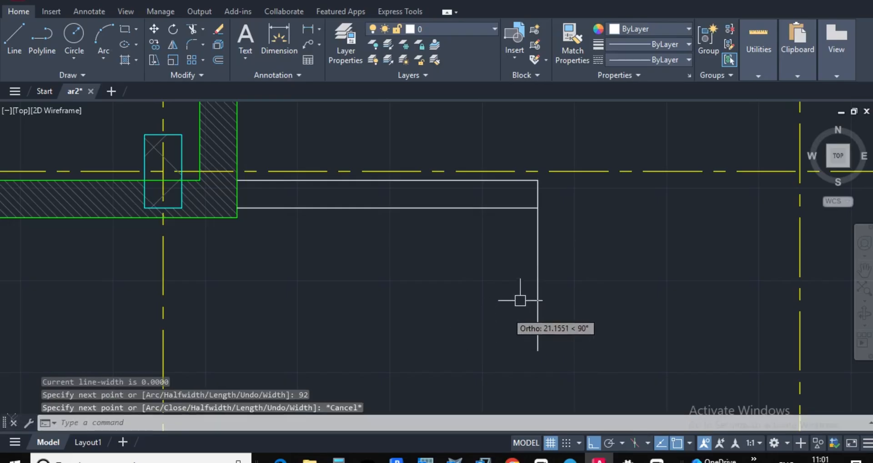
key(Escape)
click(561, 277)
click(528, 267)
text(co)
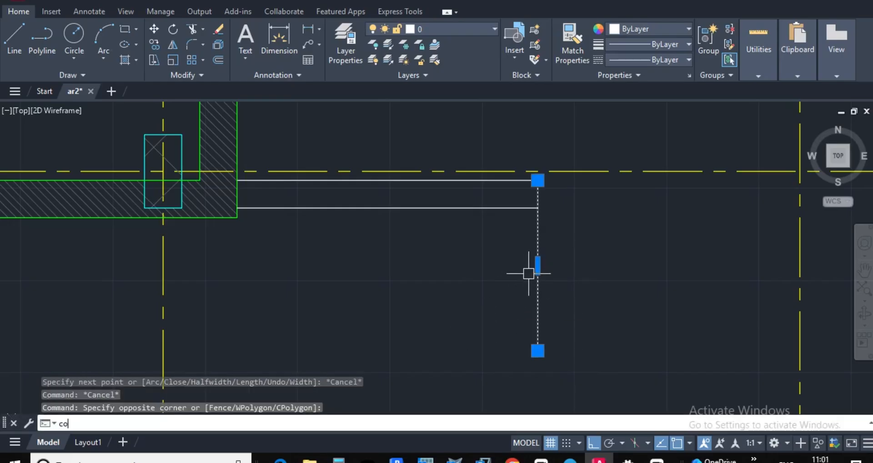
key(Escape)
key(Escape)
click(569, 266)
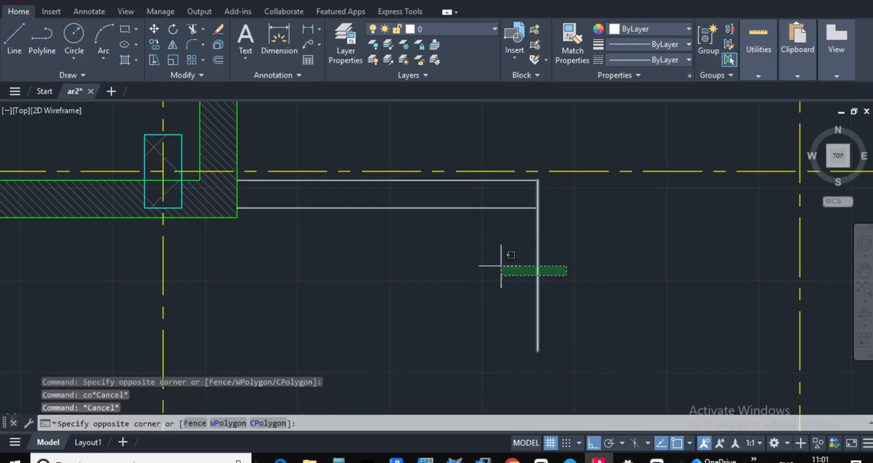
click(501, 266)
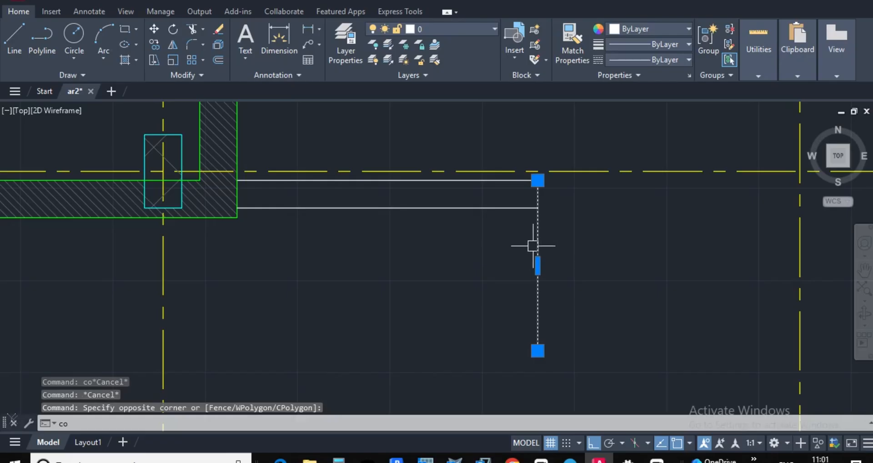
key(Escape)
Copy the Gard House's right vertical wall line 15 to the left to form the wall's inner face
click(564, 241)
click(511, 258)
text(c)
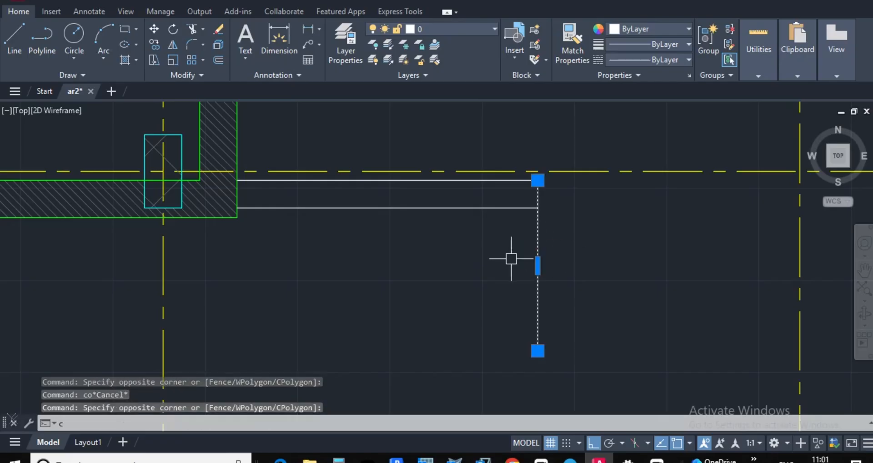
text(o)
key(Return)
click(538, 246)
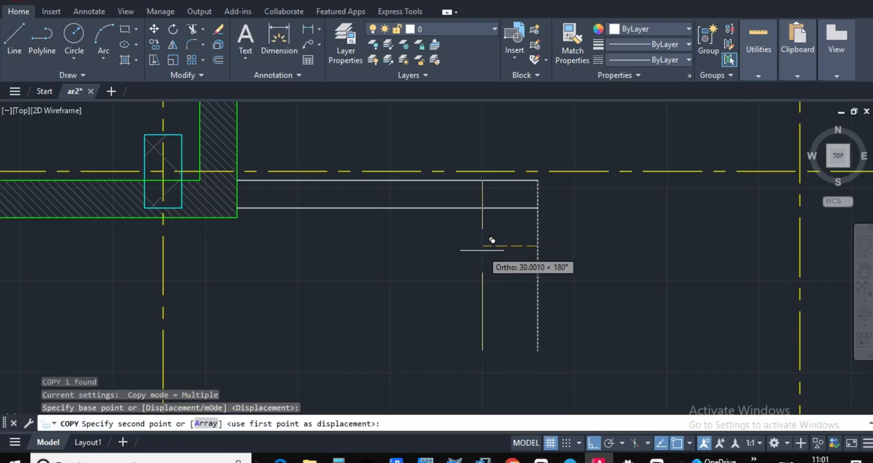
key(Return)
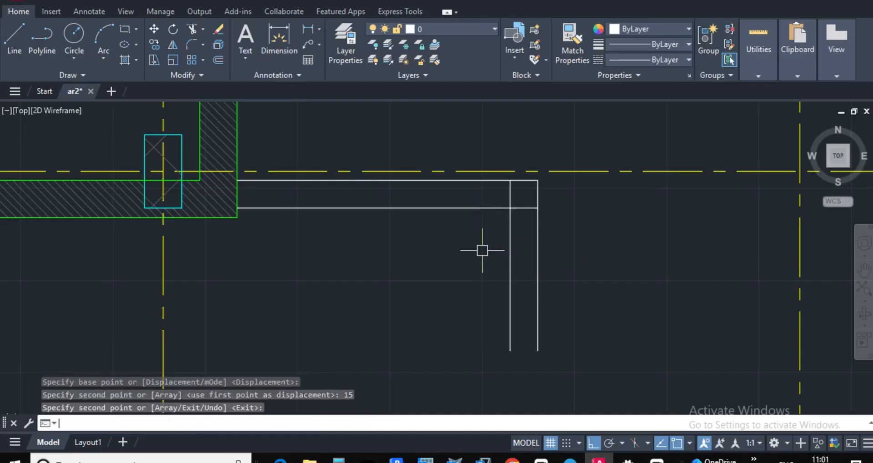
Stretch the lower horizontal wall line's right end back to the inner vertical wall line
scroll(505, 227, down, 2)
scroll(513, 244, up, 5)
key(Escape)
click(586, 297)
click(595, 284)
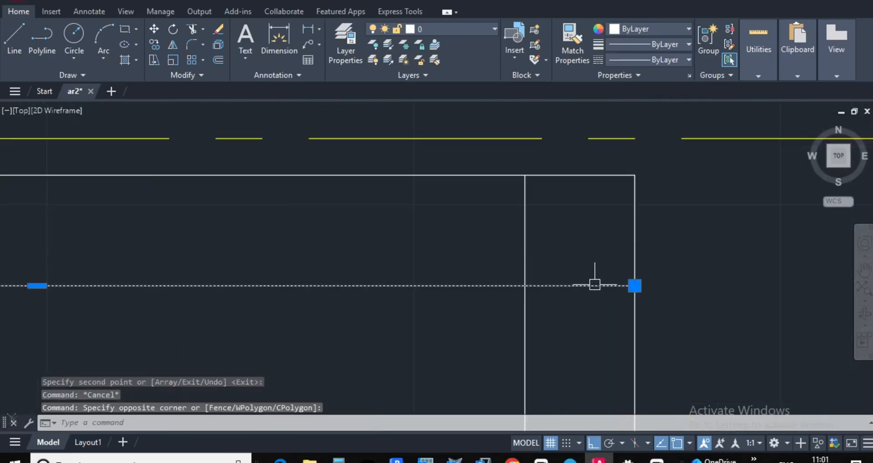
click(635, 285)
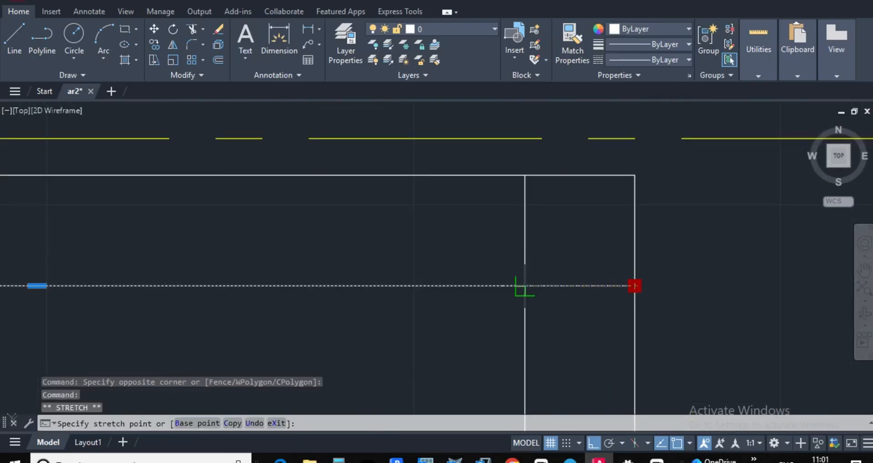
Stretch the inner vertical wall line's upper end down to the lower horizontal line, closing the inner corner
click(552, 268)
click(512, 241)
click(525, 175)
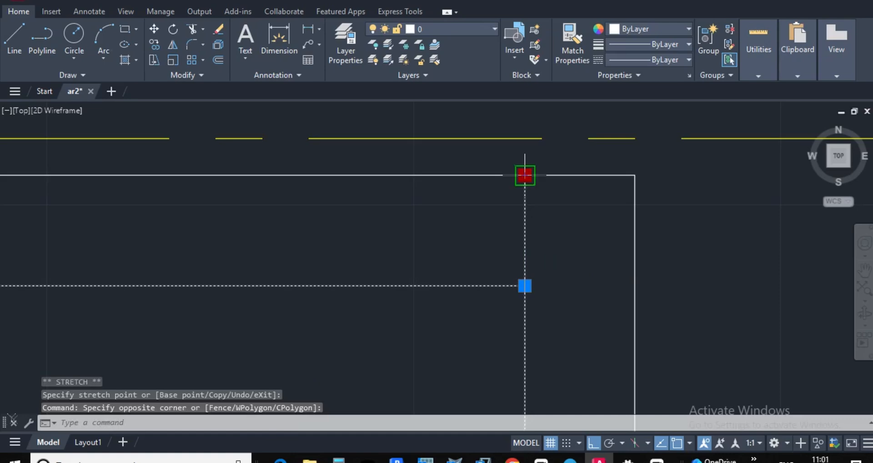
click(525, 286)
scroll(554, 255, down, 5)
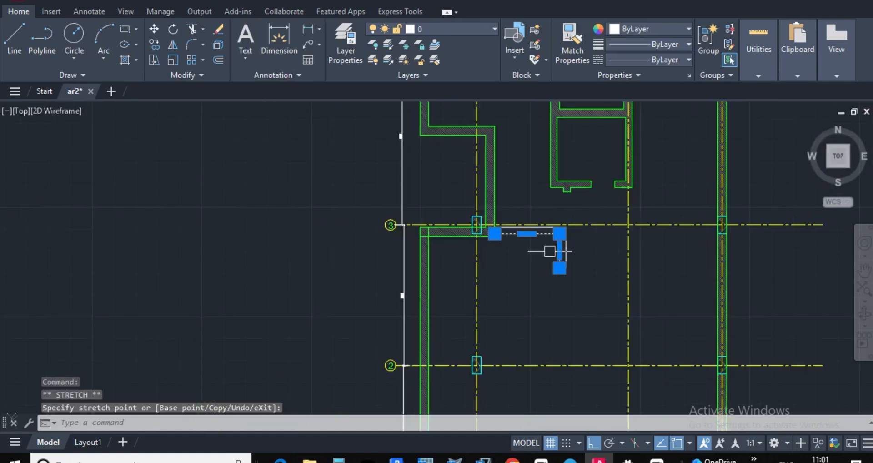
key(Escape)
key(Escape)
key(Escape)
Switch to Revit to check the Gard House's right wall, door opening and lower wall dimensions, and return to AutoCAD
scroll(564, 267, up, 4)
scroll(642, 266, down, 5)
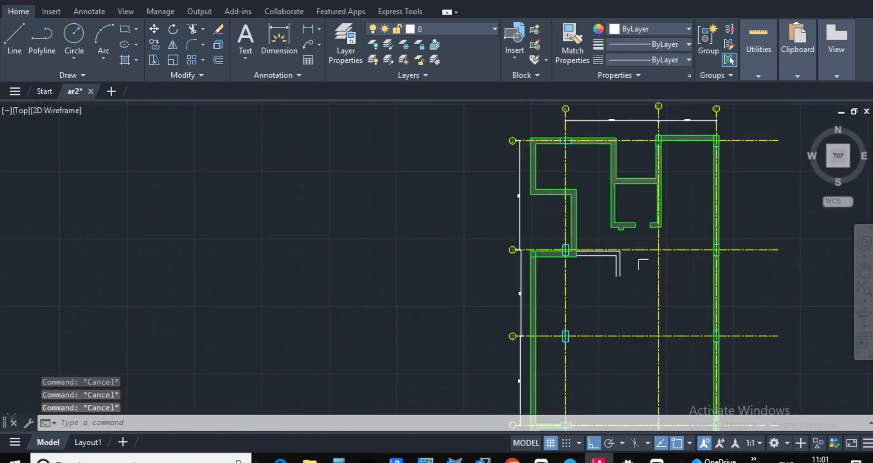
scroll(614, 260, up, 6)
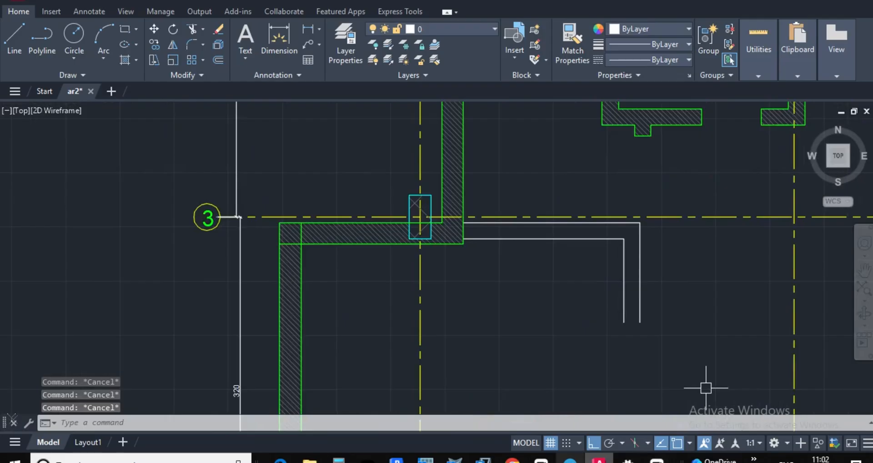
click(396, 459)
scroll(464, 220, down, 2)
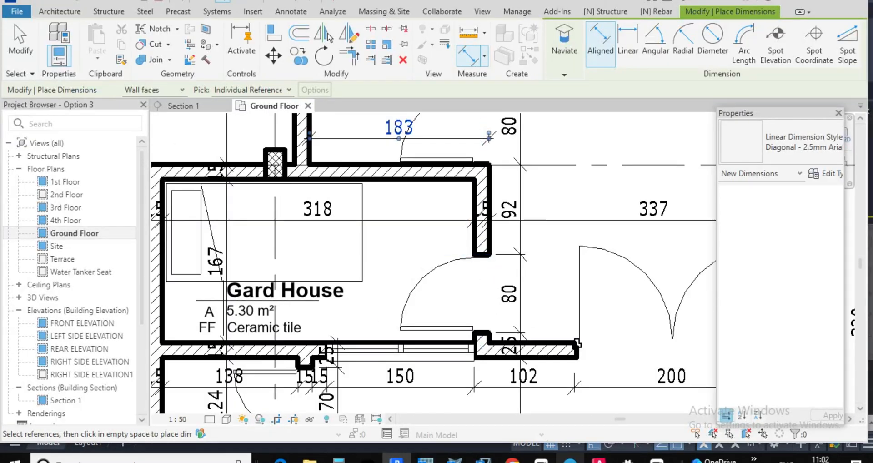
click(599, 459)
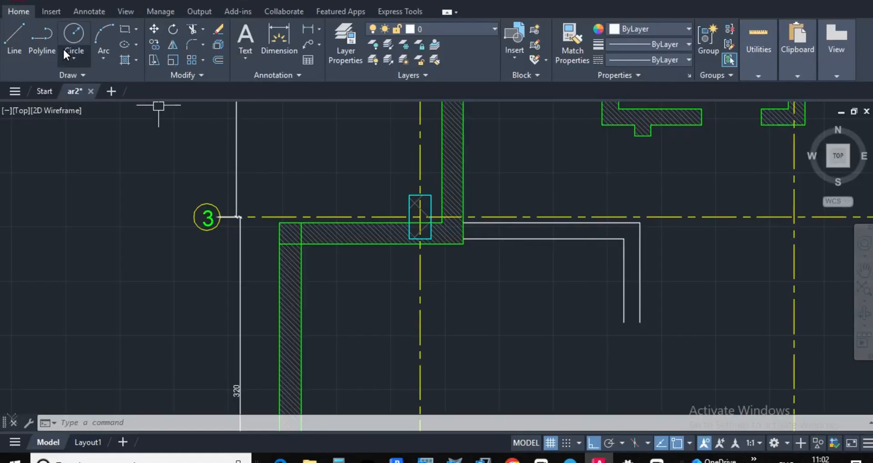
Close the open lower end of the new L-shaped wall beside grid 3 with a polyline between its two edges
click(43, 41)
scroll(636, 337, up, 4)
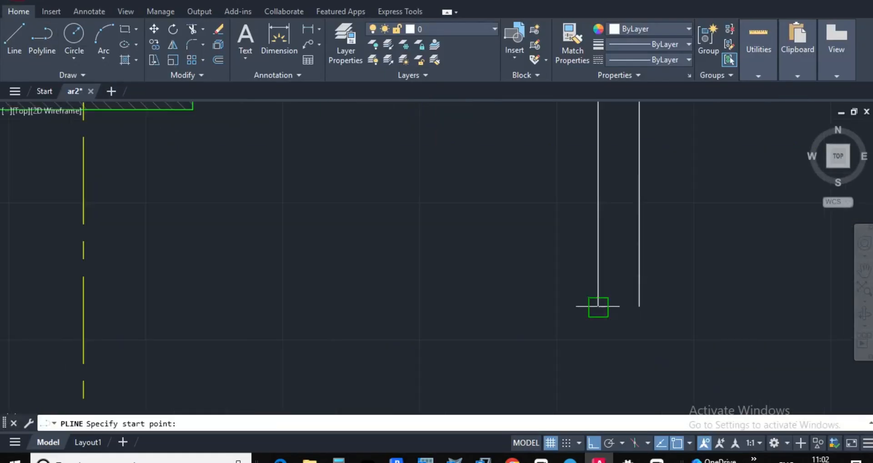
click(598, 306)
click(639, 307)
scroll(649, 287, down, 4)
key(Escape)
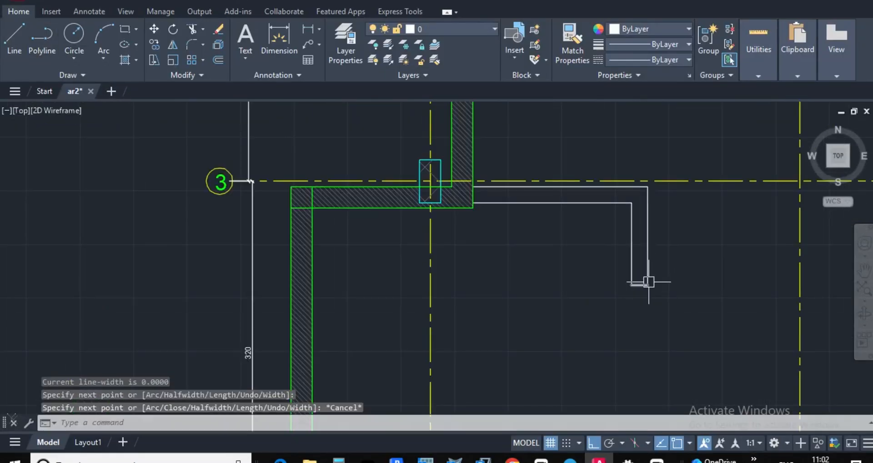
key(Escape)
text(ma)
scroll(637, 273, down, 5)
text(a)
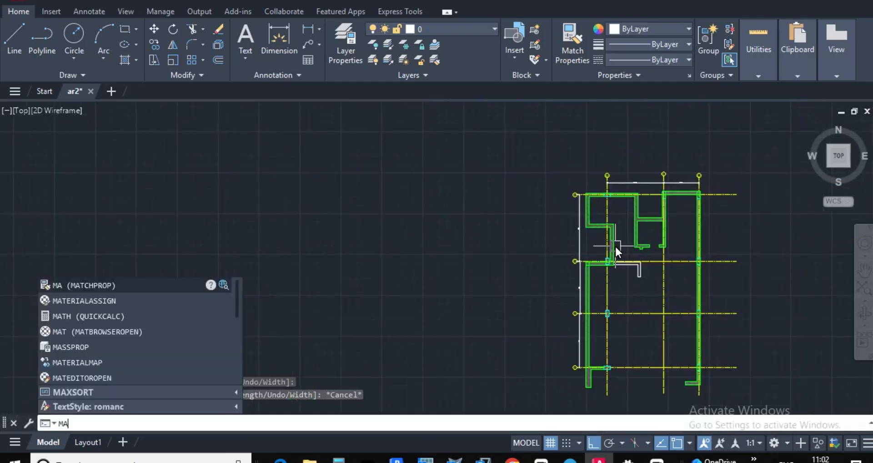
scroll(600, 263, up, 7)
text(`)
key(Escape)
key(Escape)
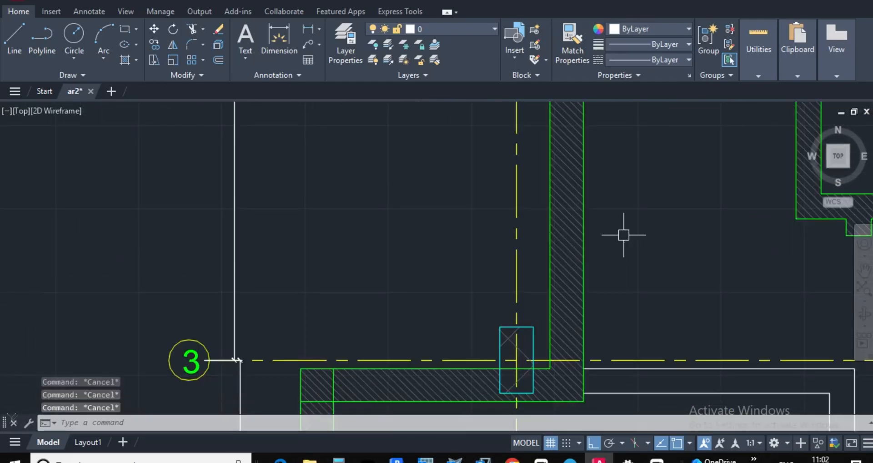
Match the existing green wall outline's properties onto the new wall's outer edges, vertical inner edge and end cap
text(ma)
key(Return)
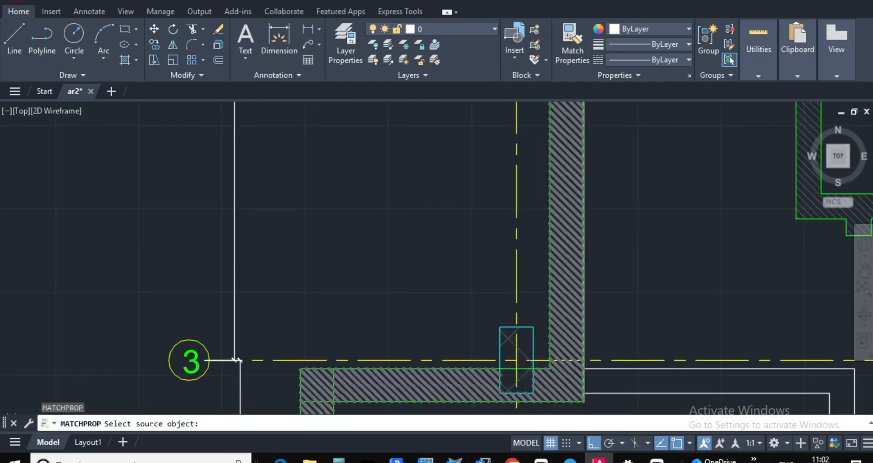
click(586, 228)
scroll(587, 228, down, 4)
scroll(682, 273, up, 4)
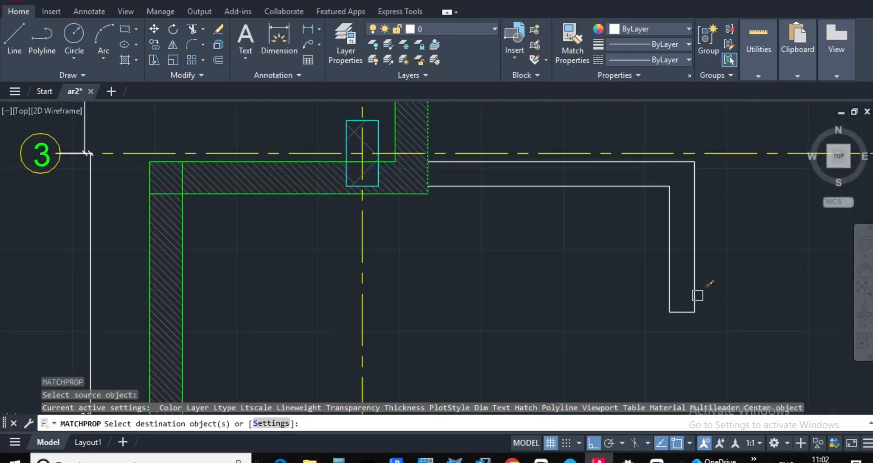
click(710, 315)
click(673, 173)
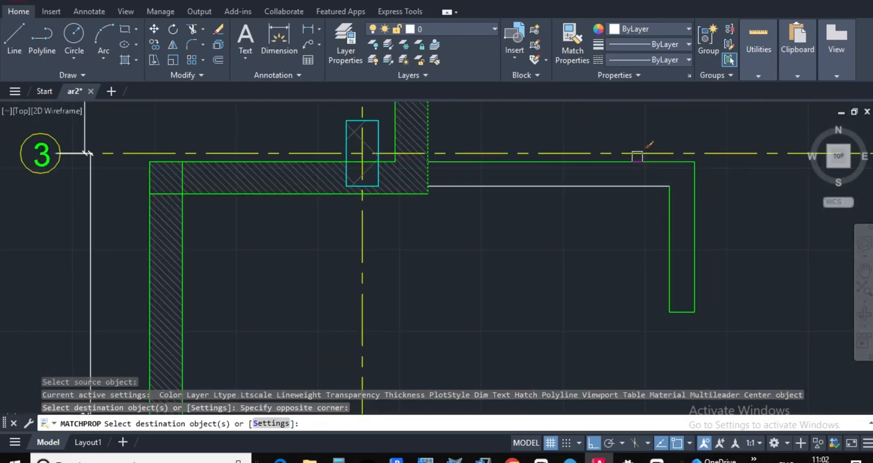
Match the same wall outline properties onto the new wall's remaining inner horizontal edge
scroll(741, 197, up, 4)
click(771, 230)
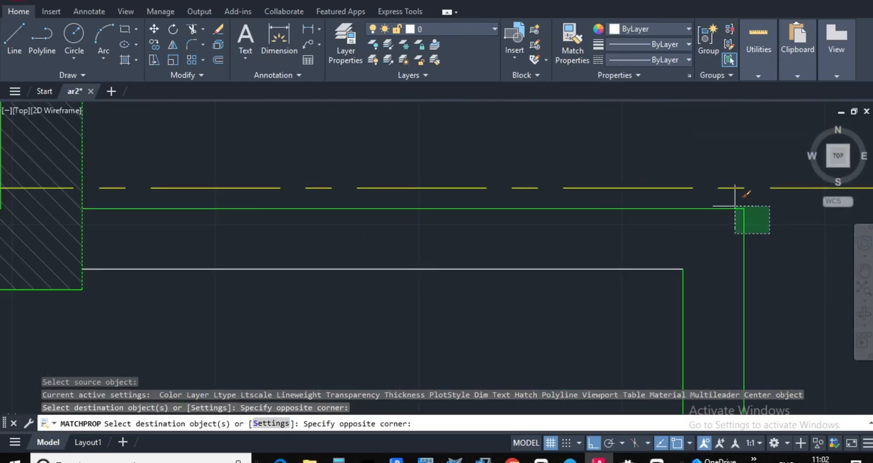
click(737, 203)
click(645, 292)
click(583, 261)
scroll(608, 230, down, 4)
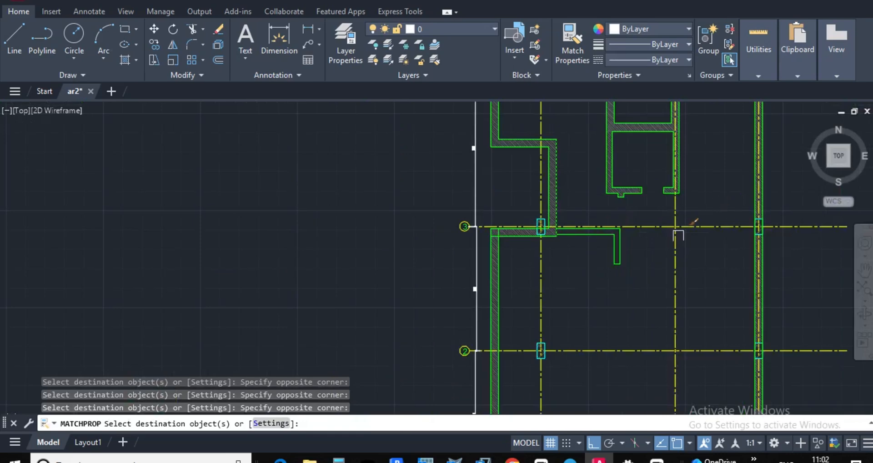
scroll(552, 265, up, 4)
key(Escape)
key(Escape)
key(Escape)
key(Escape)
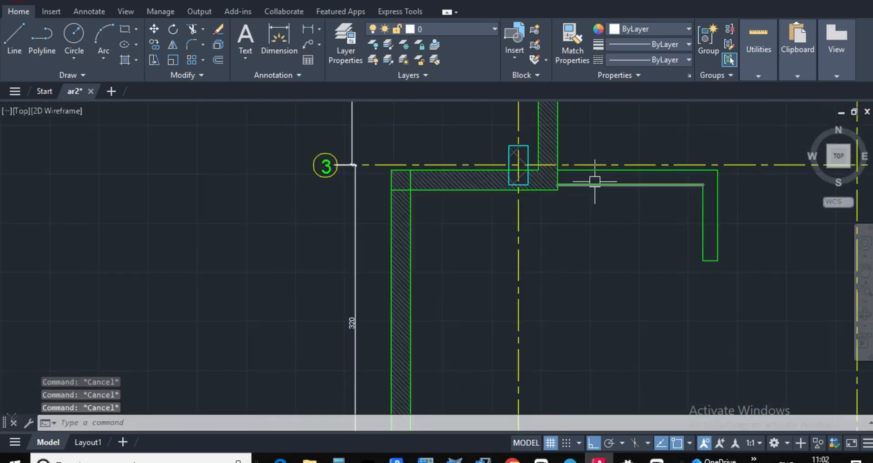
Fill the interior of the new L-shaped wall with a solid hatch
text(h)
key(Return)
click(597, 179)
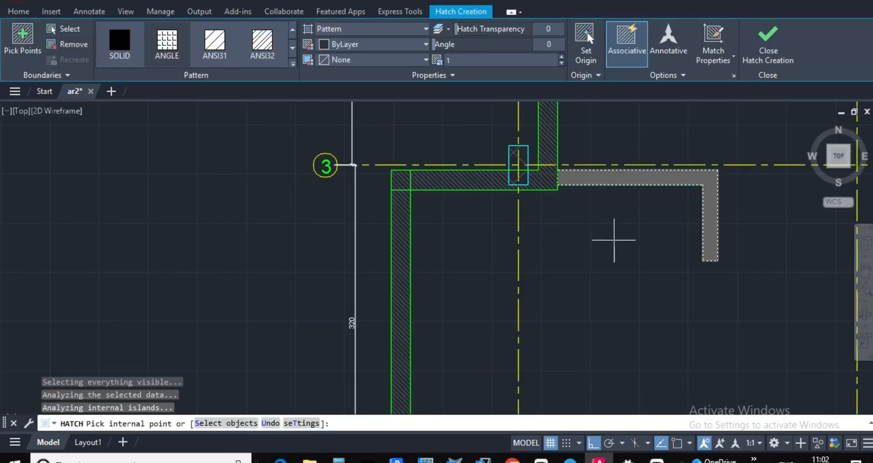
key(Return)
Match the existing wall's diagonal hatch properties onto the new L-shaped wall's hatch
text(ma)
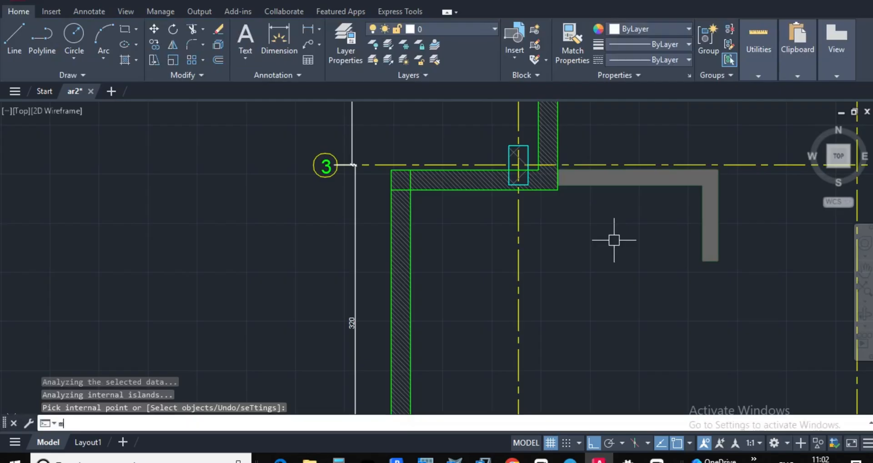
key(Return)
scroll(487, 163, up, 4)
scroll(486, 165, up, 2)
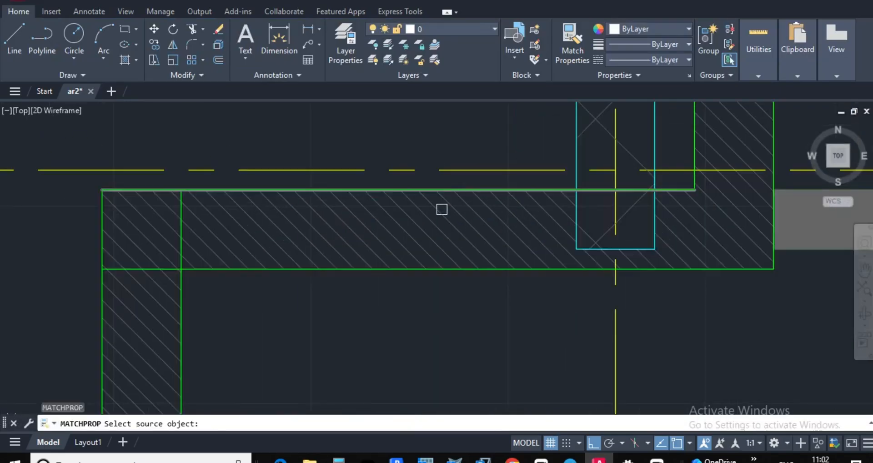
click(443, 209)
scroll(445, 208, down, 6)
scroll(612, 208, up, 6)
click(613, 209)
scroll(613, 209, down, 6)
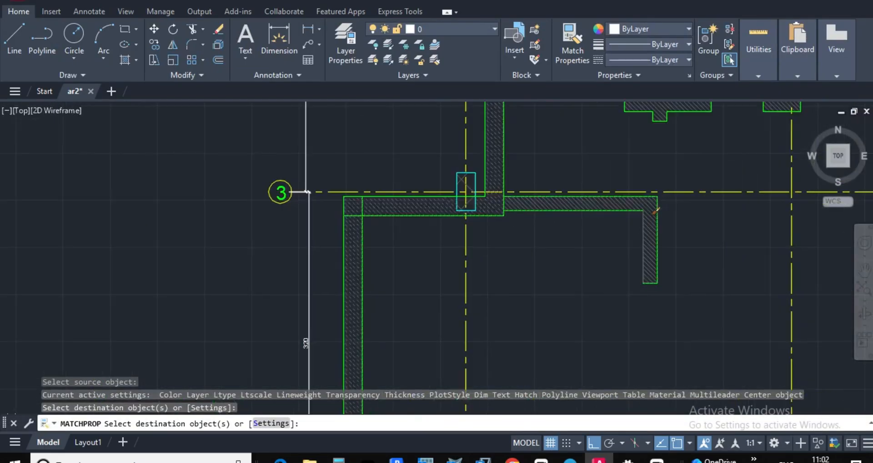
scroll(647, 228, up, 6)
scroll(677, 185, down, 6)
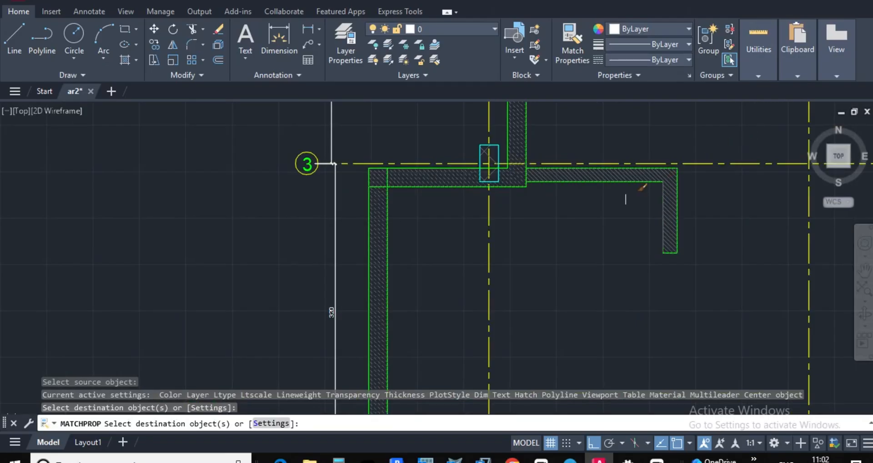
key(Escape)
key(Escape)
key(Escape)
scroll(626, 202, down, 6)
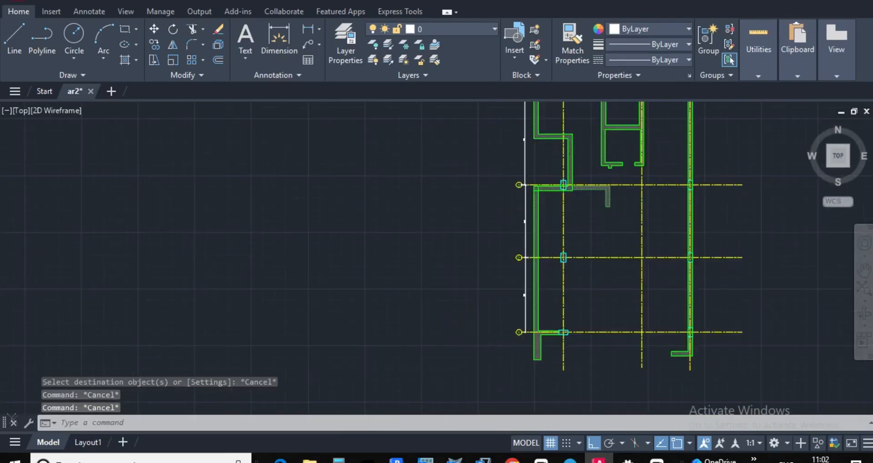
scroll(527, 236, up, 6)
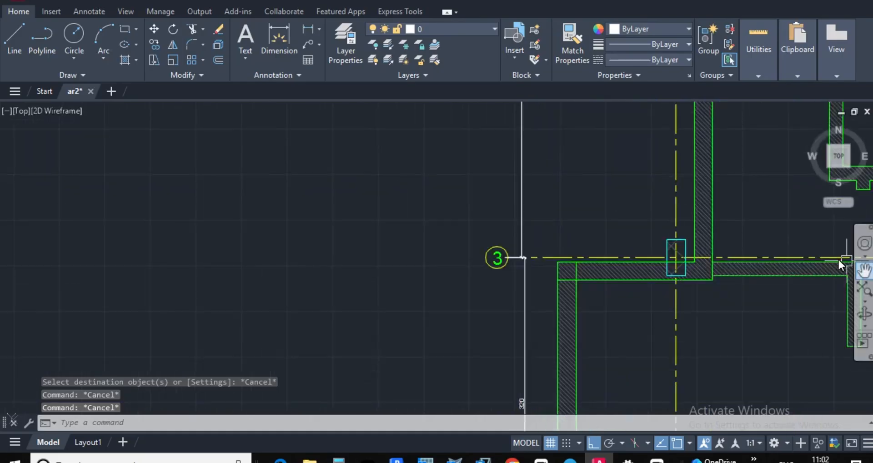
scroll(684, 246, down, 10)
scroll(659, 221, up, 8)
scroll(616, 221, down, 6)
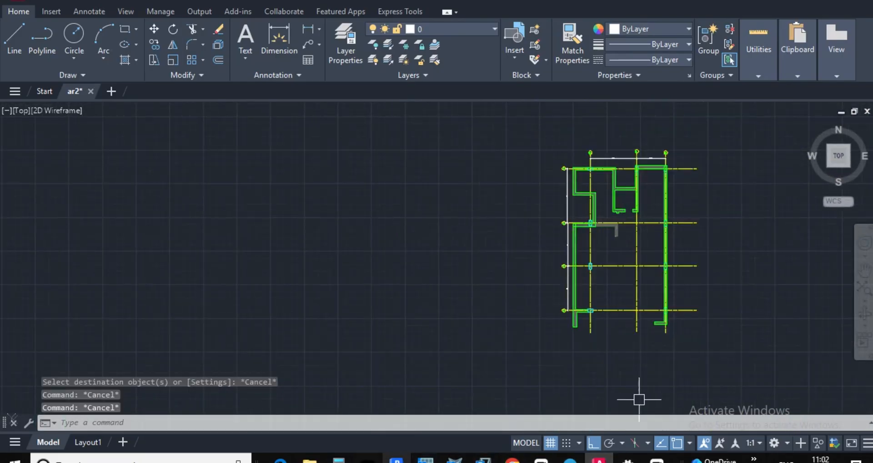
Switch to Revit and examine the Gard House and Toilet walls and dimensions on the Ground Floor plan
key(alt+Tab)
scroll(514, 155, down, 3)
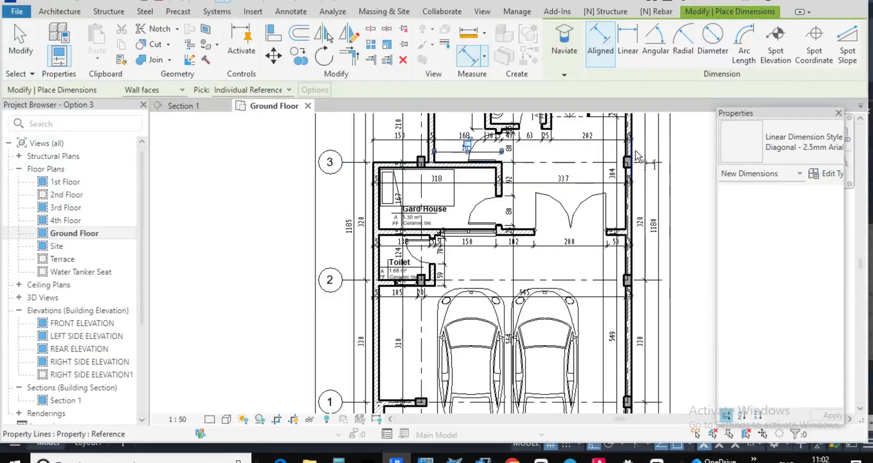
scroll(549, 209, up, 2)
scroll(373, 200, up, 2)
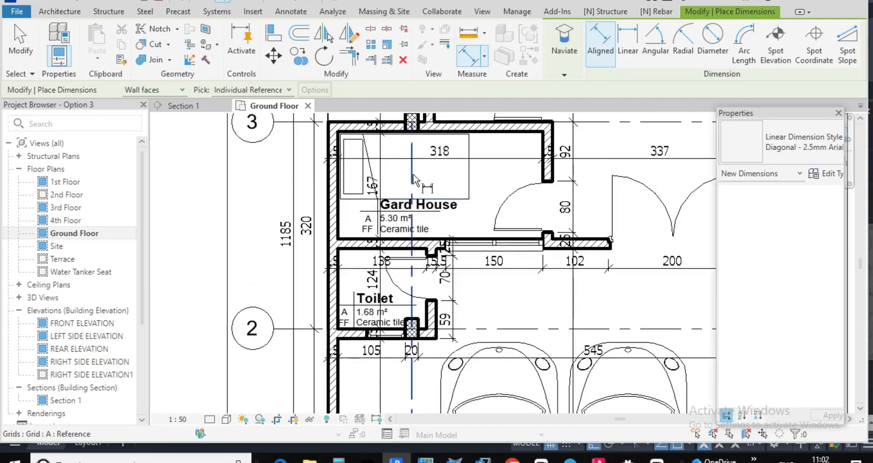
scroll(423, 180, down, 3)
scroll(425, 184, down, 3)
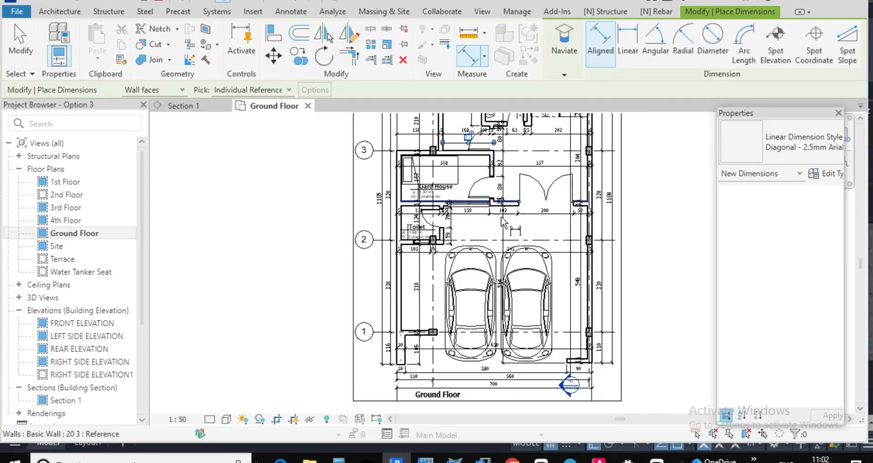
scroll(437, 212, up, 5)
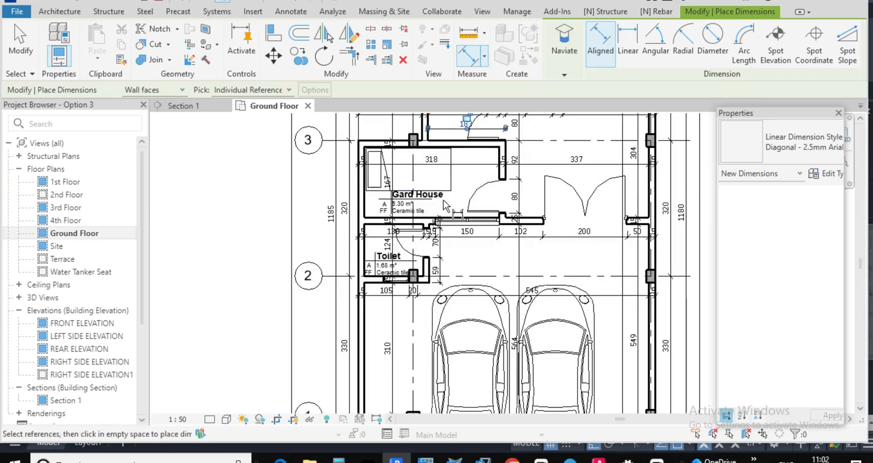
scroll(359, 228, down, 3)
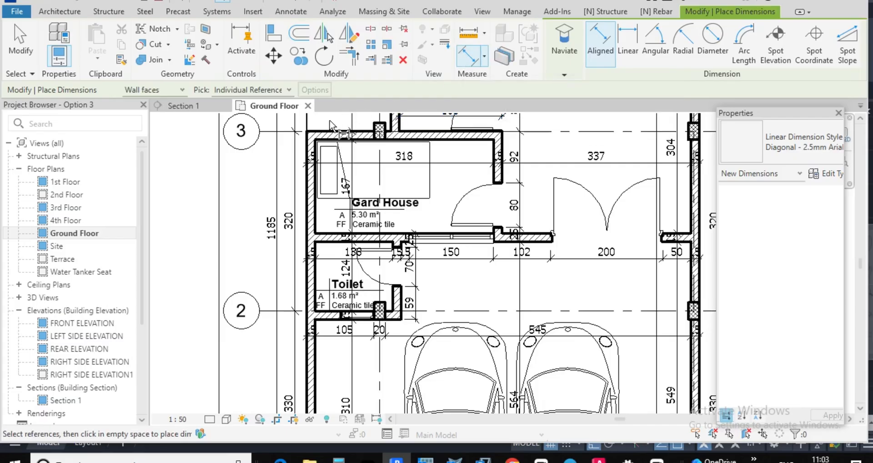
scroll(324, 139, up, 1)
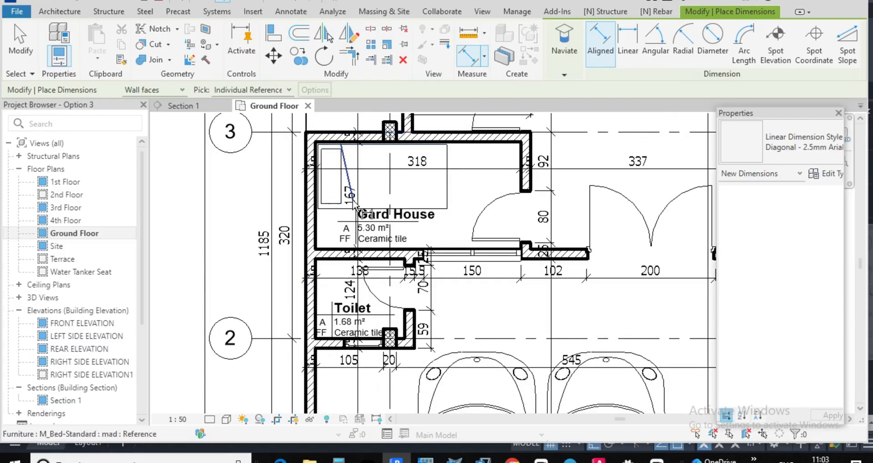
scroll(319, 241, up, 1)
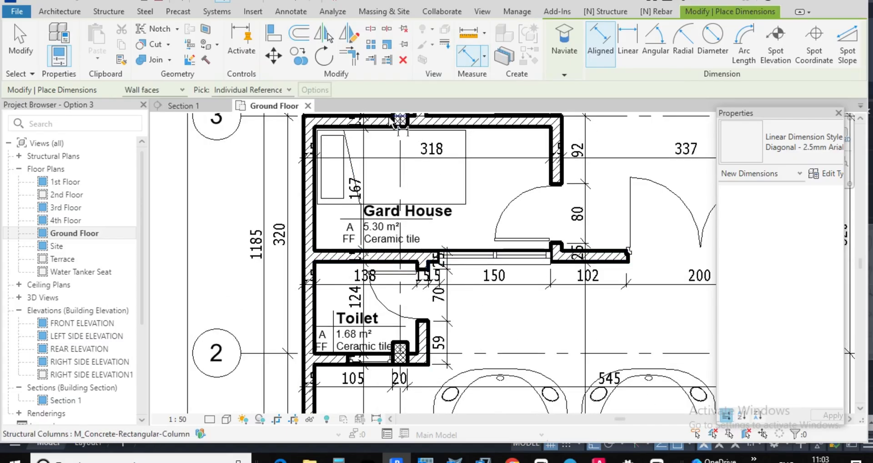
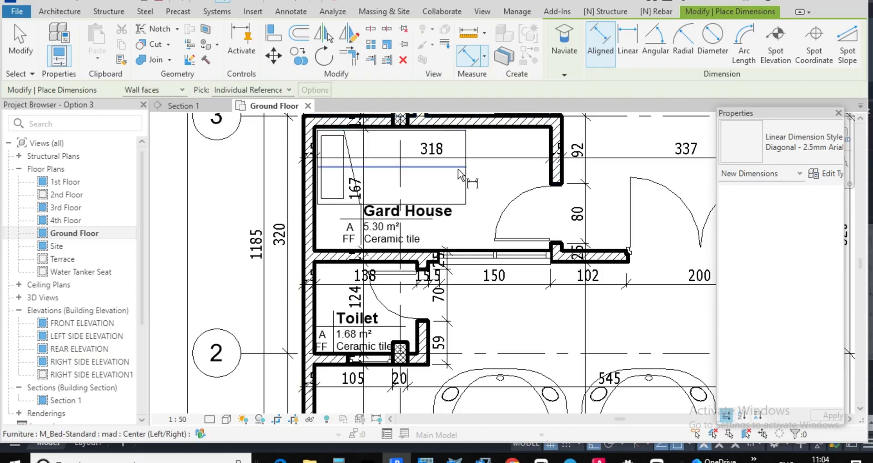
Add an aligned dimension between the upper wall's outer face and the lower wall's outer face of the Gard House
scroll(457, 168, up, 2)
scroll(527, 226, down, 2)
scroll(355, 148, up, 3)
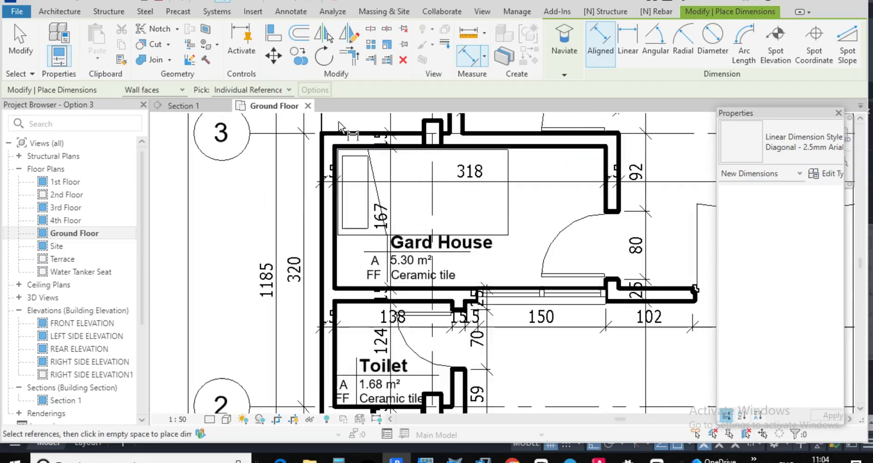
click(460, 141)
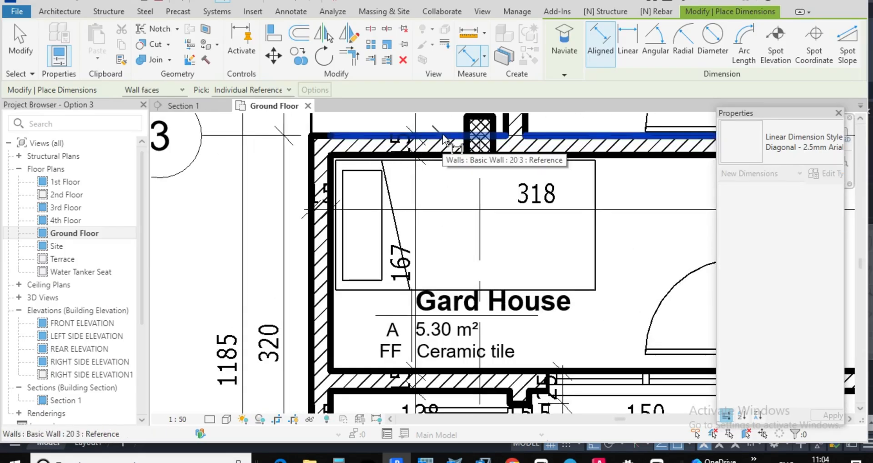
scroll(429, 193, down, 2)
scroll(469, 302, up, 3)
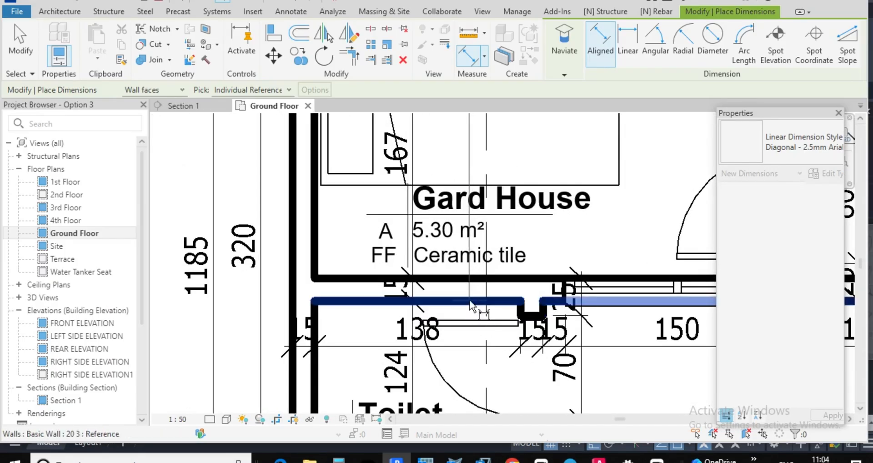
click(469, 301)
scroll(469, 301, down, 3)
click(544, 187)
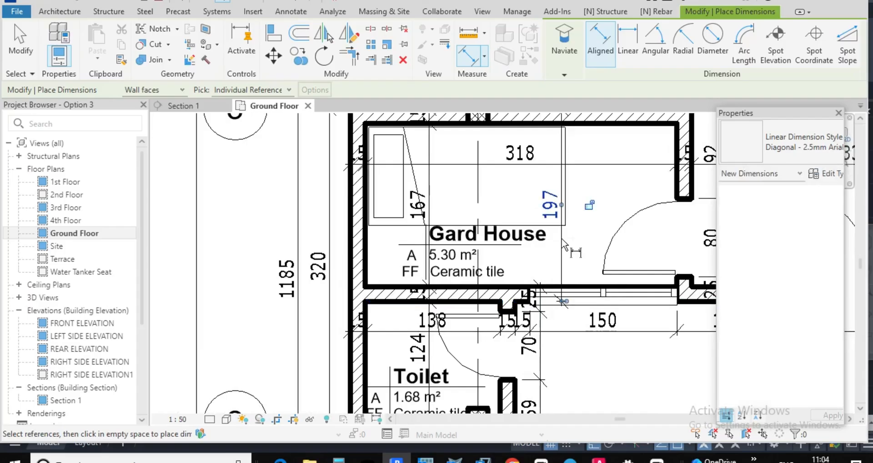
Review the Gard House dimensions, and switch back to the AutoCAD drawing at the new wall beside grid 3
scroll(533, 168, down, 2)
scroll(535, 177, up, 3)
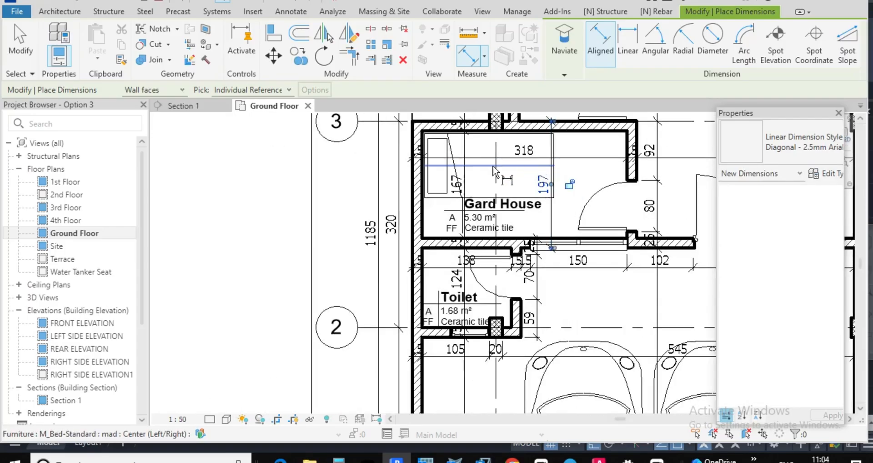
scroll(470, 223, up, 1)
scroll(489, 214, up, 1)
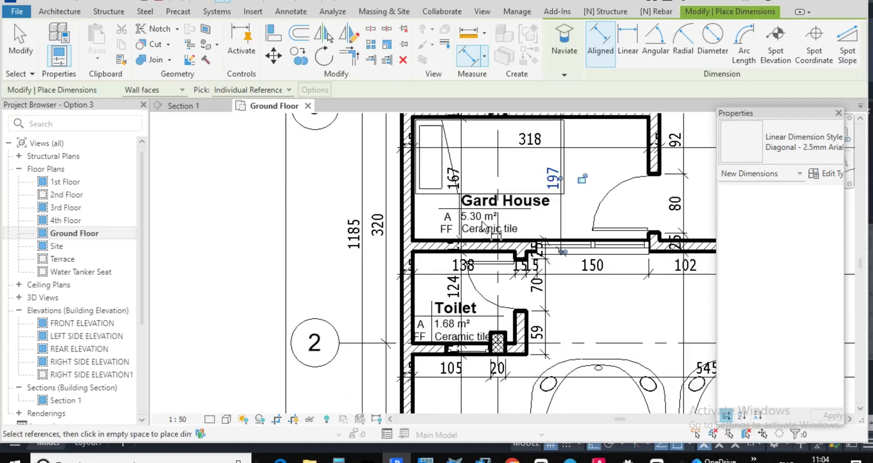
scroll(493, 282, down, 1)
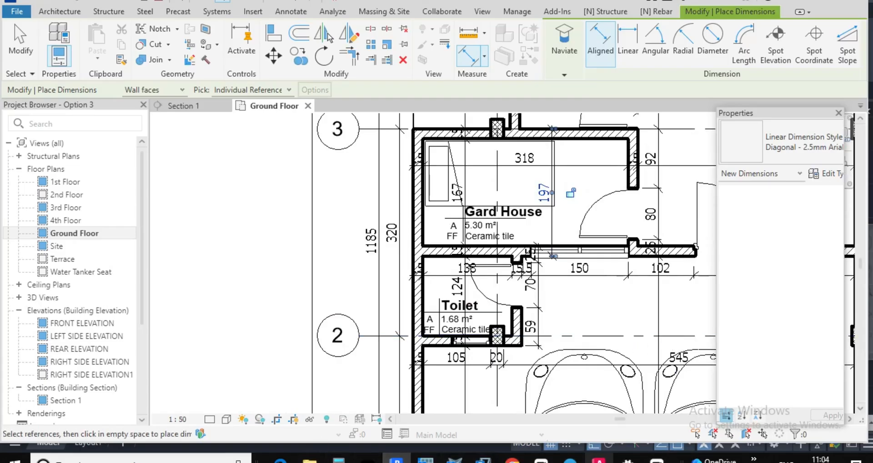
click(599, 458)
scroll(599, 214, up, 7)
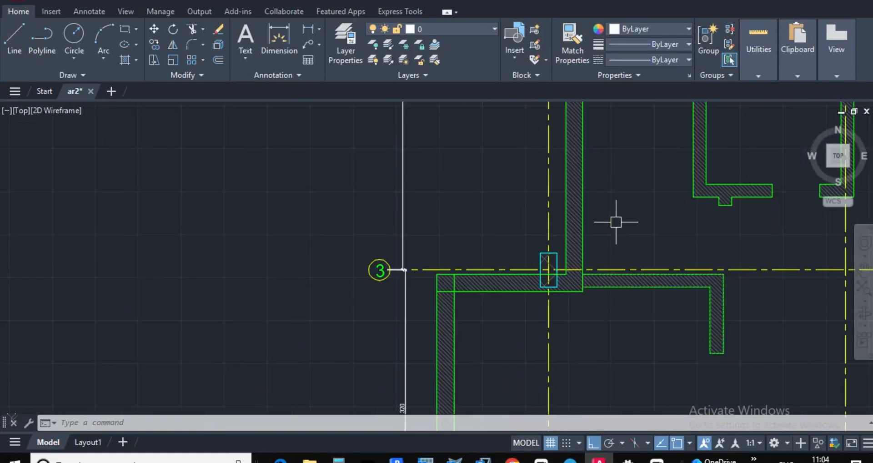
key(Escape)
key(Escape)
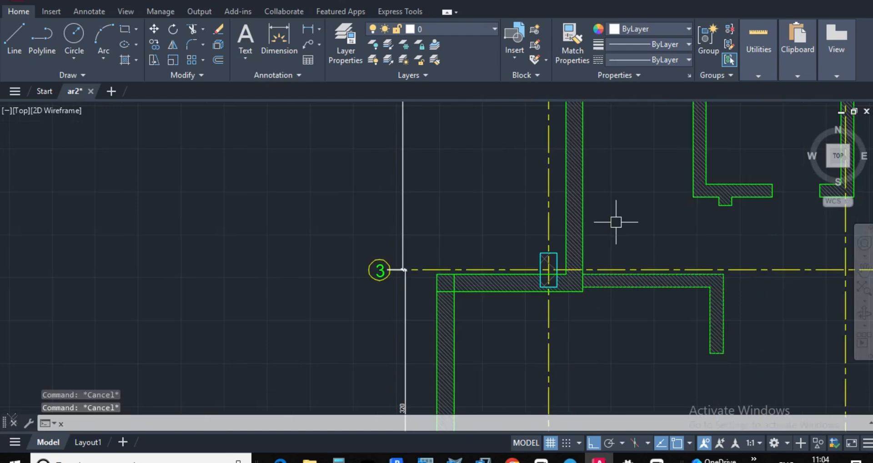
Draw a horizontal construction line along the upper edge of the new L-shaped wall at grid 3
text(x1)
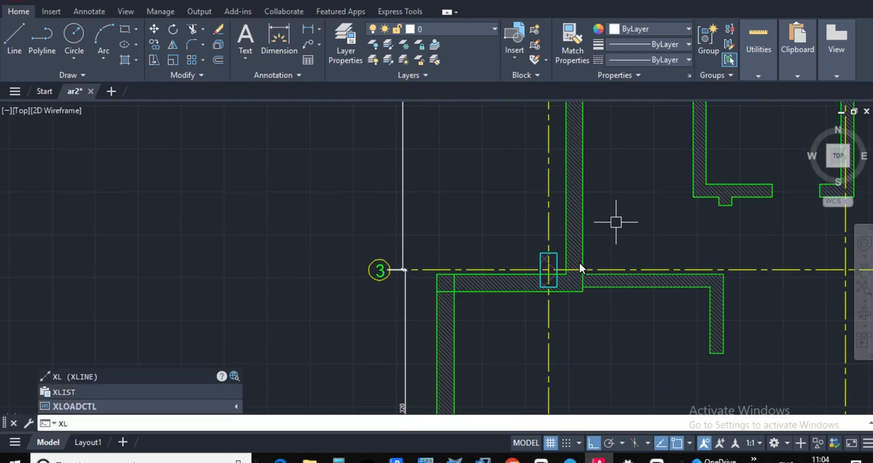
key(Return)
scroll(607, 284, up, 4)
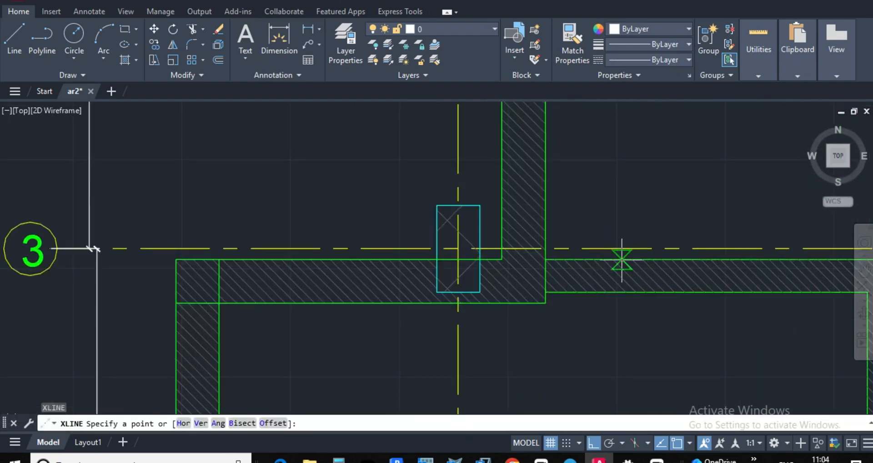
click(621, 259)
scroll(614, 260, down, 4)
click(552, 257)
key(Escape)
key(Escape)
key(Escape)
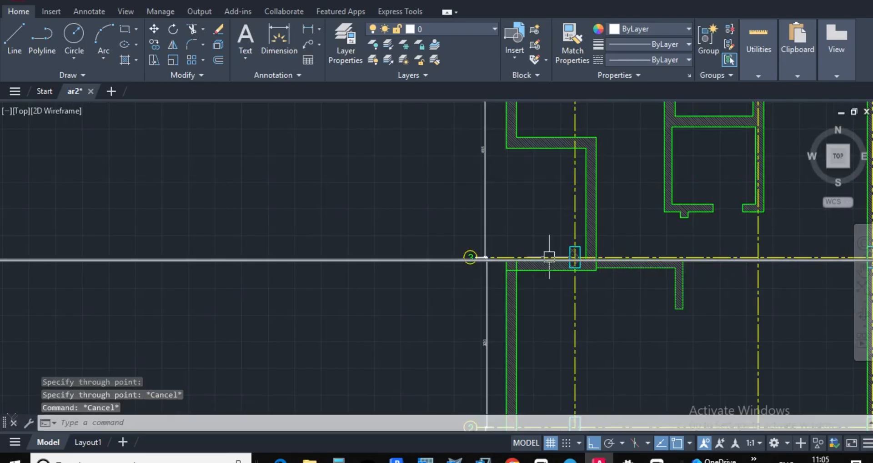
Copy the horizontal construction line 197 downward from the wall's upper edge
text(co)
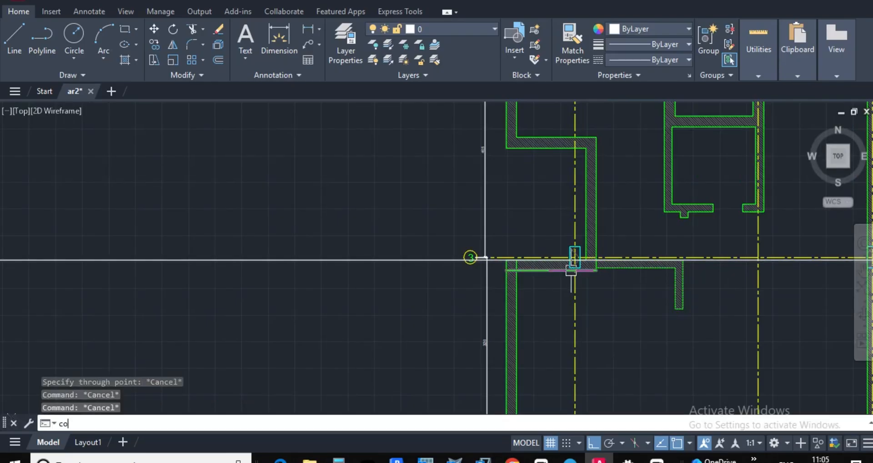
key(Return)
scroll(725, 260, up, 7)
click(719, 252)
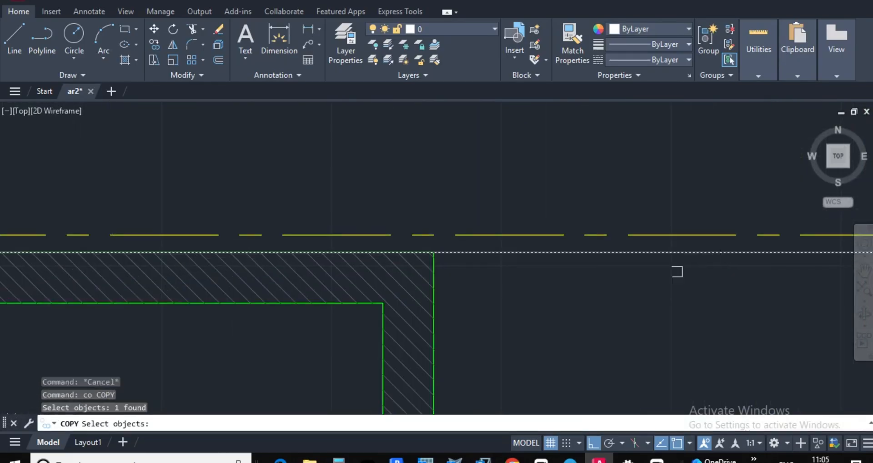
key(Return)
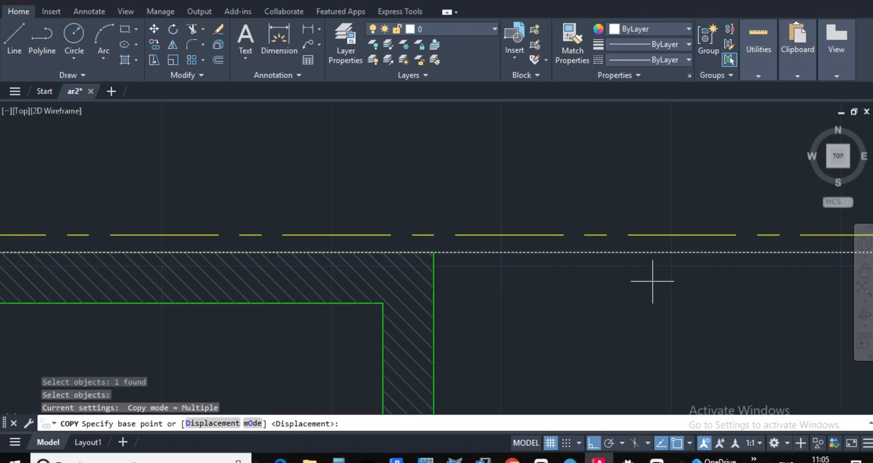
click(653, 253)
text(19)
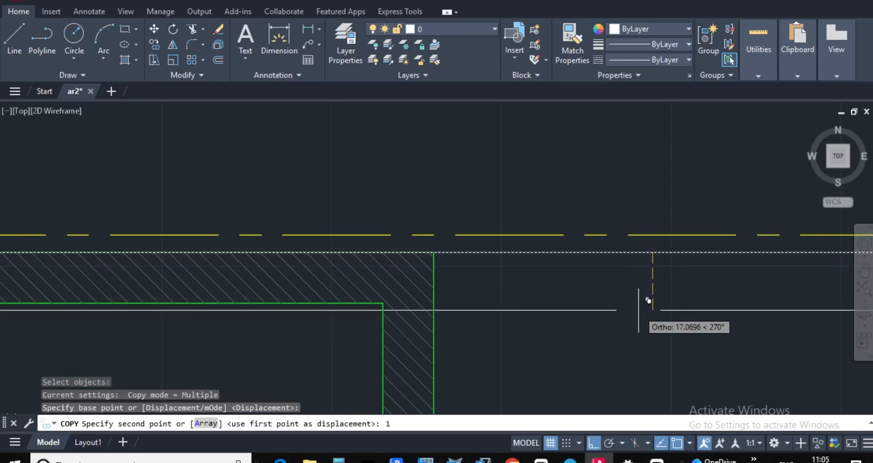
text(7)
key(Return)
scroll(650, 291, down, 6)
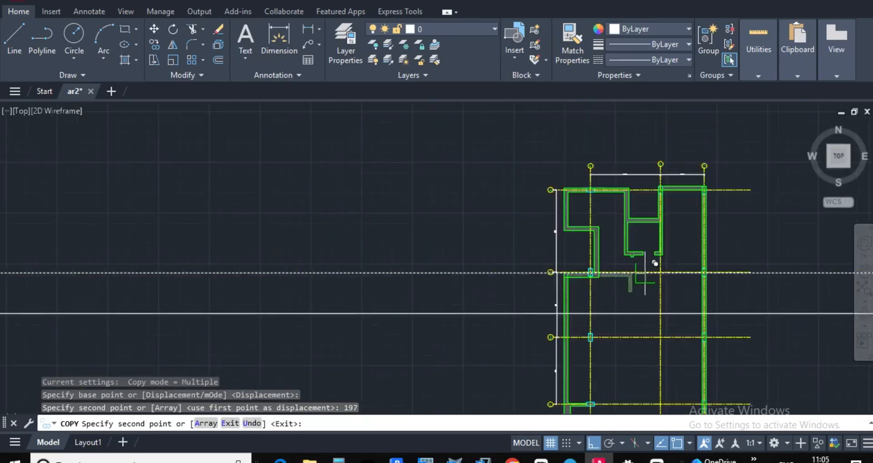
key(Escape)
Delete the original construction line along the upper wall edge, keeping the copy between grids 3 and 2
scroll(655, 279, up, 6)
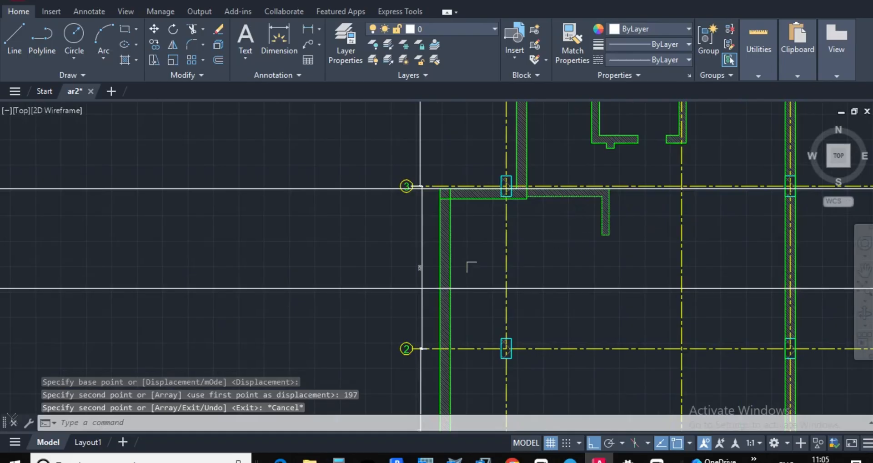
scroll(385, 204, up, 4)
click(304, 216)
click(255, 141)
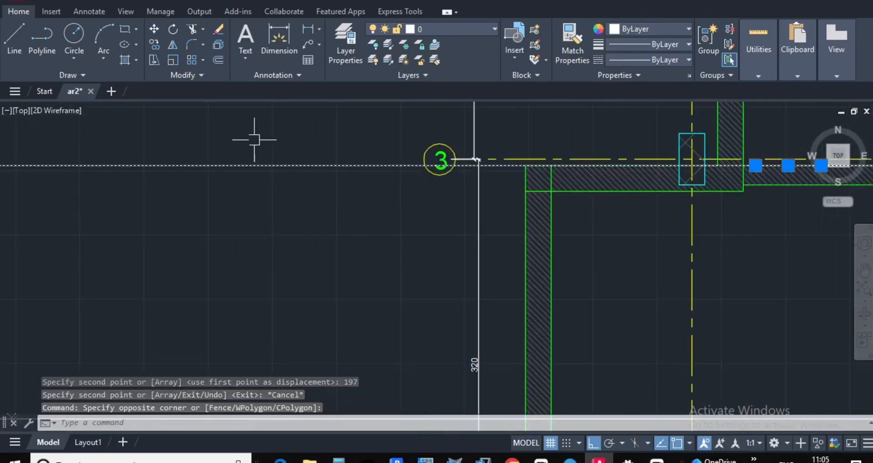
key(Delete)
scroll(267, 161, down, 3)
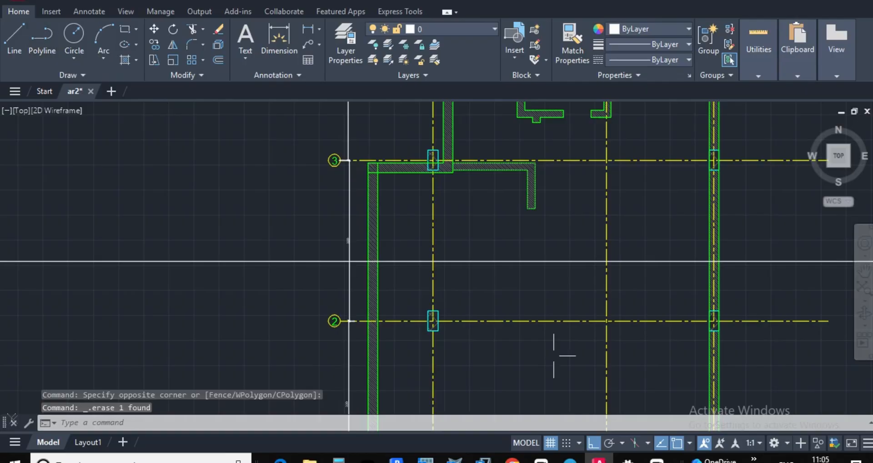
Switch to Revit, examine the wall dimensions between the Gard House and Toilet, and return to the AutoCAD drawing
click(397, 459)
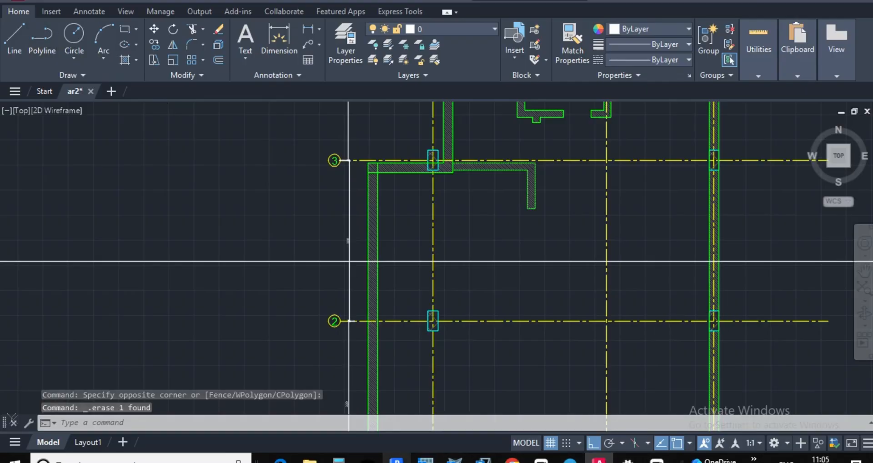
scroll(430, 334, up, 1)
scroll(486, 222, down, 4)
scroll(487, 223, down, 2)
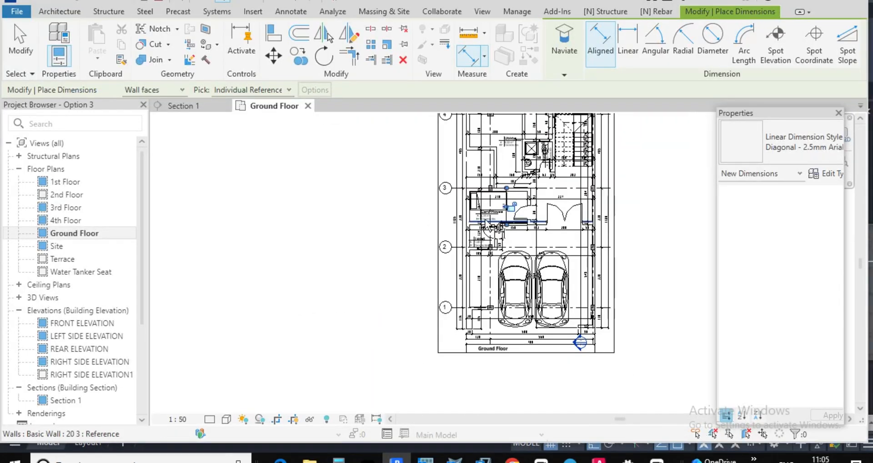
scroll(518, 254, up, 6)
scroll(518, 255, up, 2)
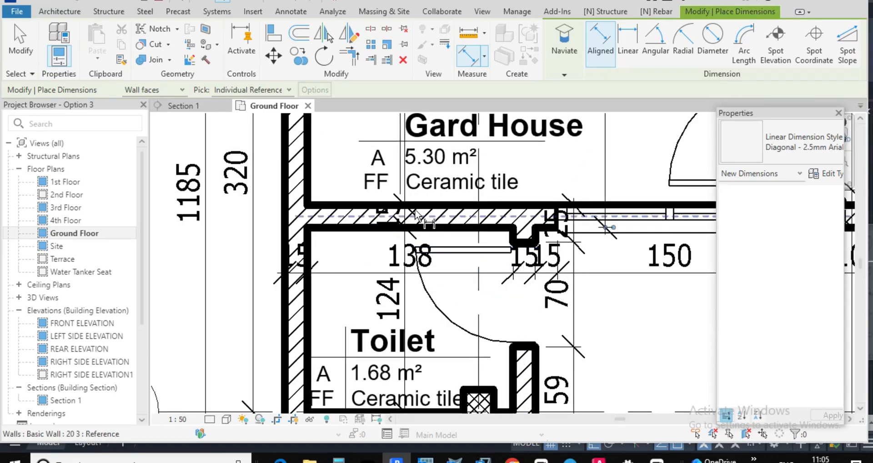
scroll(364, 257, down, 3)
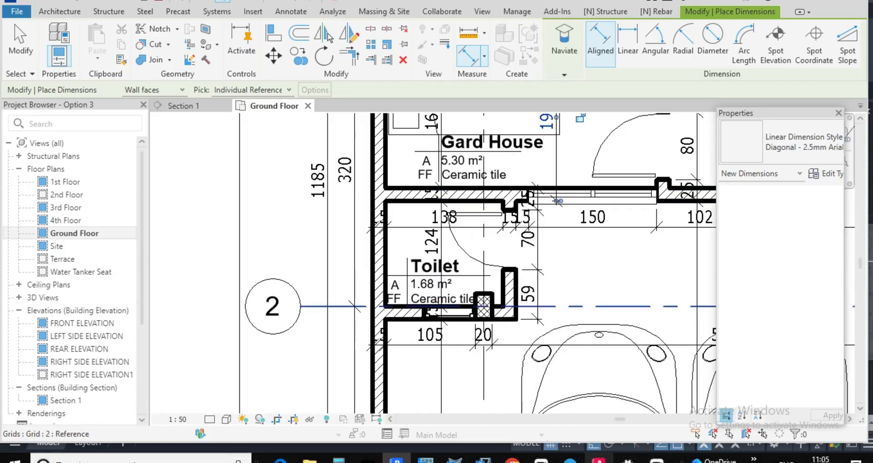
click(599, 458)
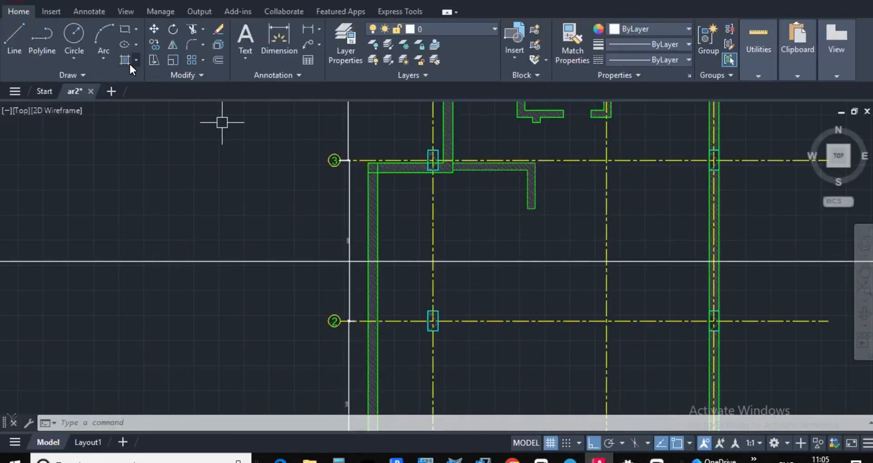
Start a polyline where the construction line meets the outer left wall's inner face and draw its first segment 138 to the right
click(40, 37)
scroll(400, 277, up, 5)
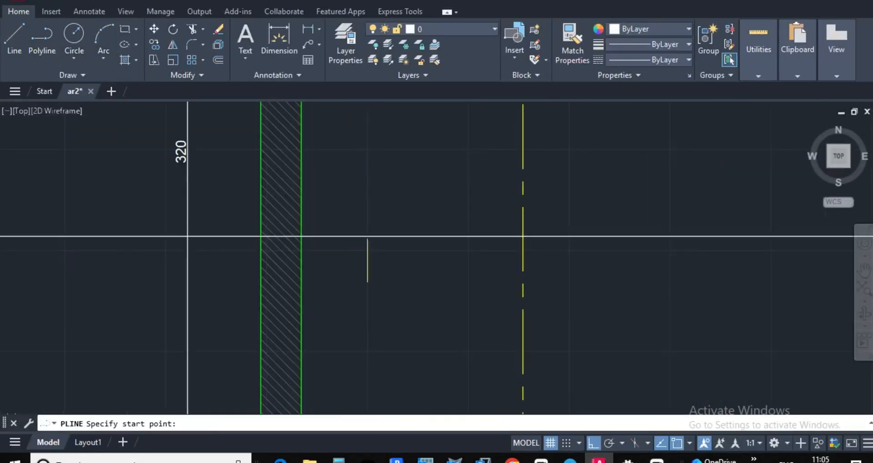
click(301, 236)
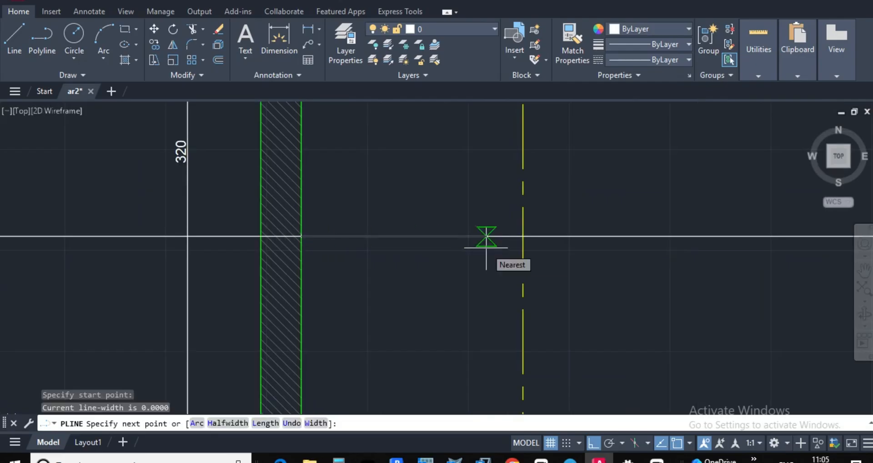
text(11)
key(BackSpace)
key(BackSpace)
text(138)
key(Return)
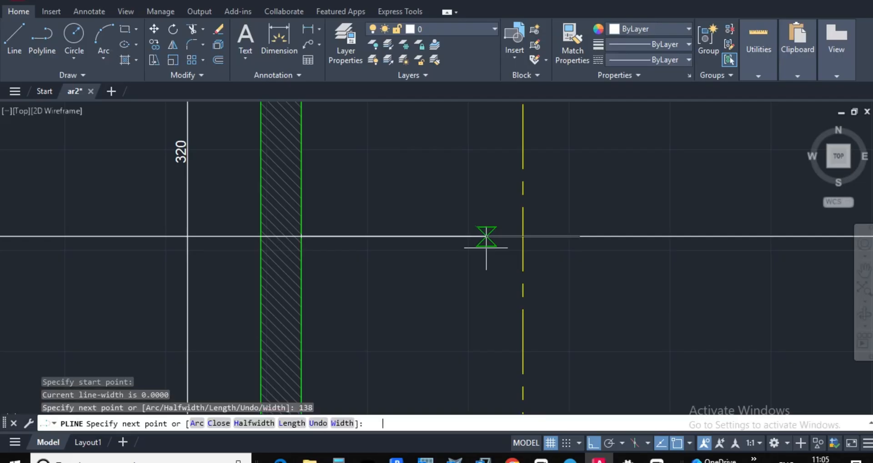
scroll(621, 293, down, 2)
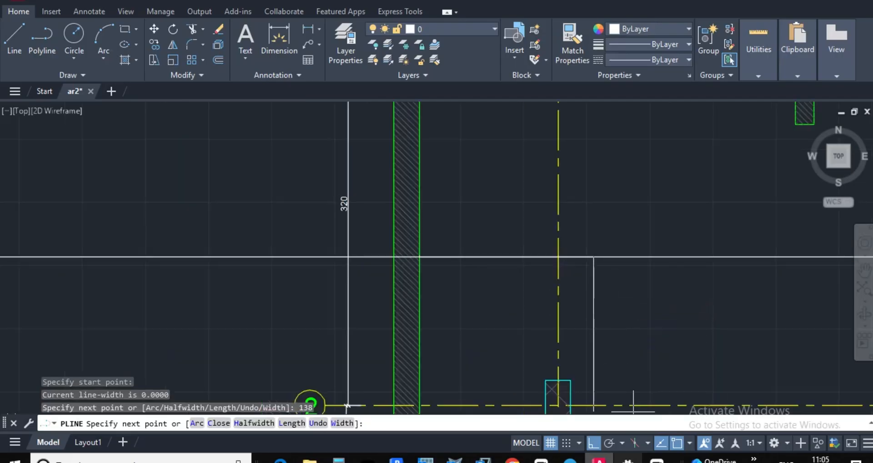
Switch to Revit, measure the depth of the wall stub beside the Toilet door with an aligned dimension, and return to AutoCAD
mouse_move(396, 461)
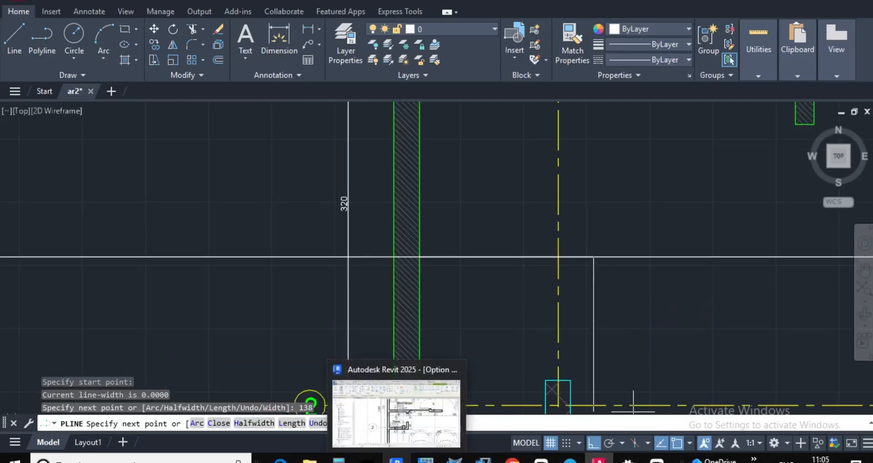
click(416, 418)
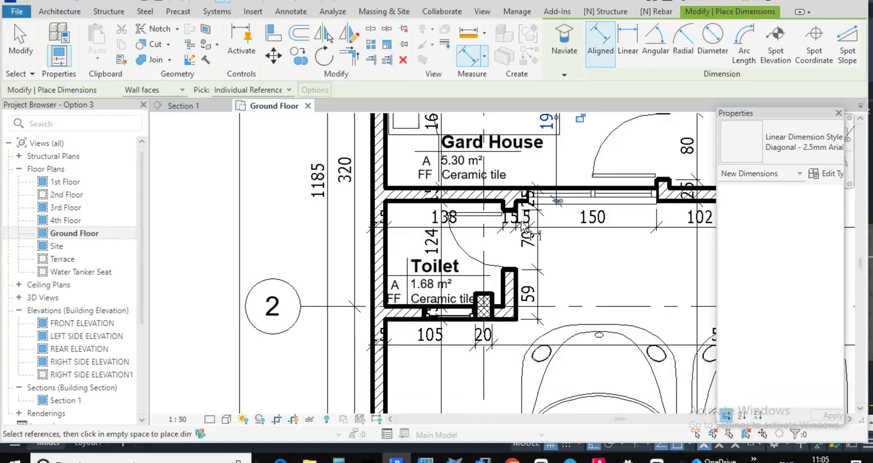
scroll(526, 227, up, 4)
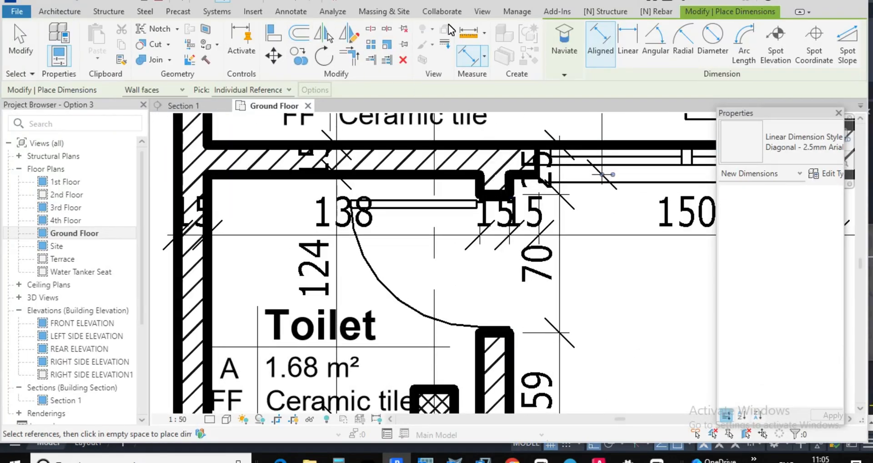
scroll(487, 191, up, 3)
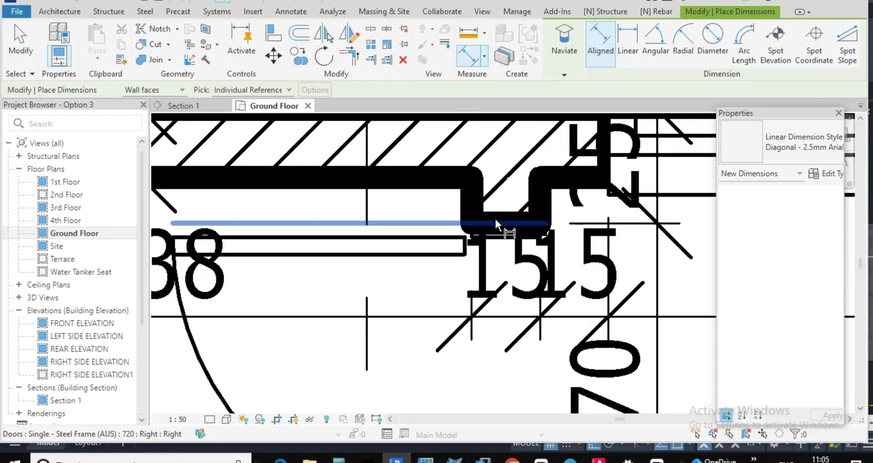
scroll(523, 226, up, 2)
scroll(501, 227, up, 2)
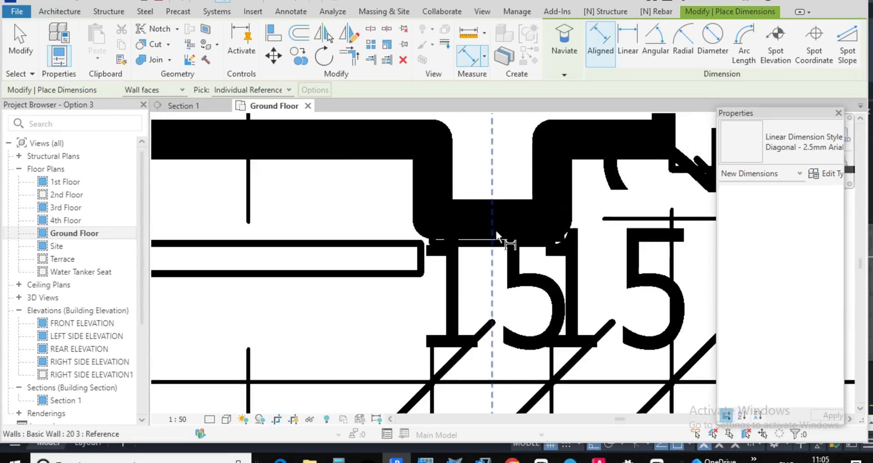
click(496, 232)
scroll(500, 227, down, 1)
scroll(532, 200, down, 2)
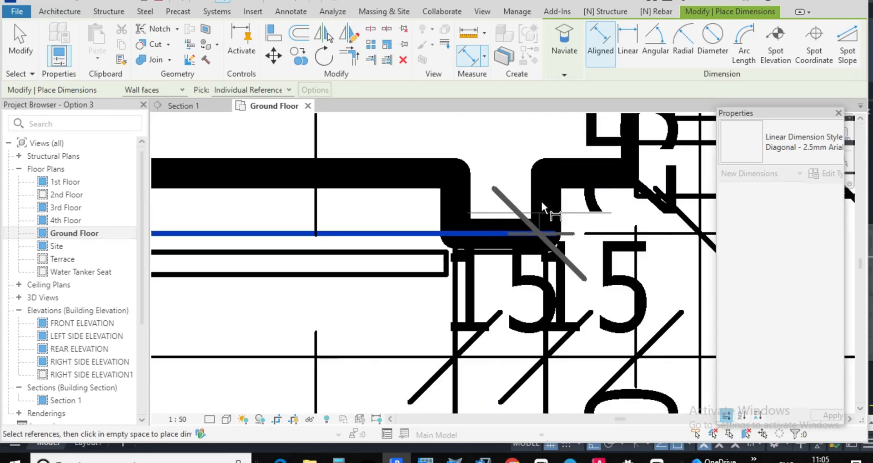
click(586, 176)
scroll(545, 173, down, 3)
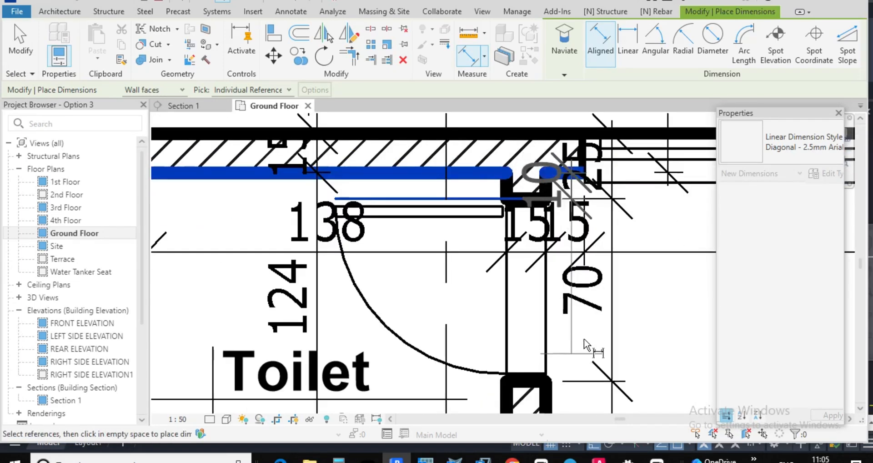
click(600, 458)
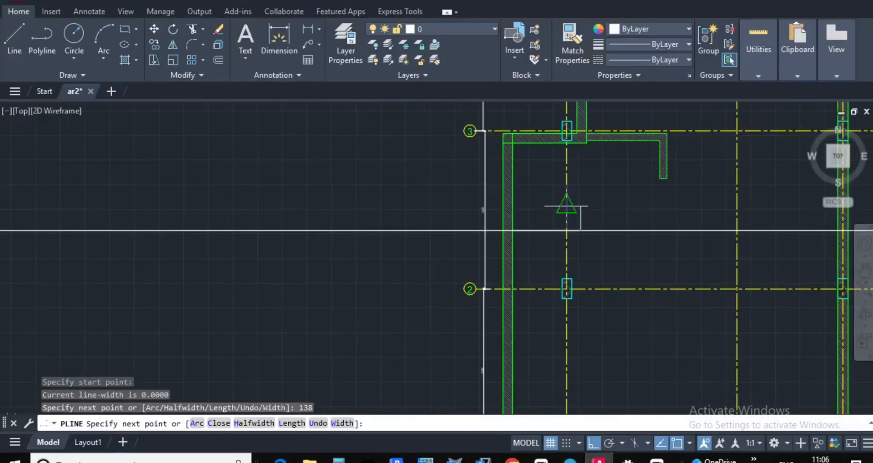
Continue the polyline 10 down, 15 to the right and 10 up to outline the wall stub, and recheck the Toilet wall in Revit
scroll(586, 255, up, 5)
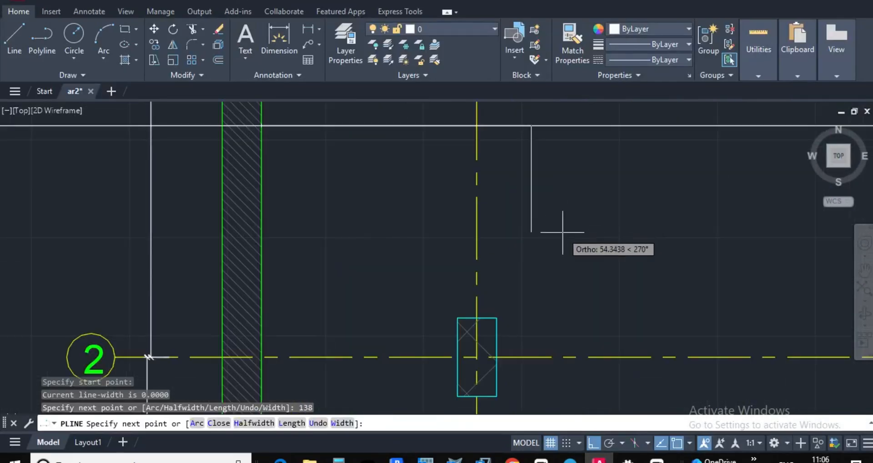
text(19)
key(BackSpace)
text(0)
key(Return)
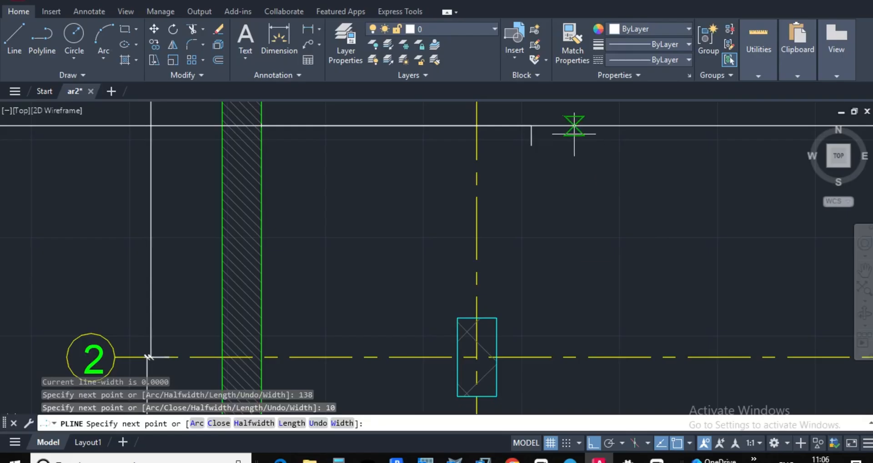
scroll(573, 132, up, 8)
scroll(521, 285, down, 4)
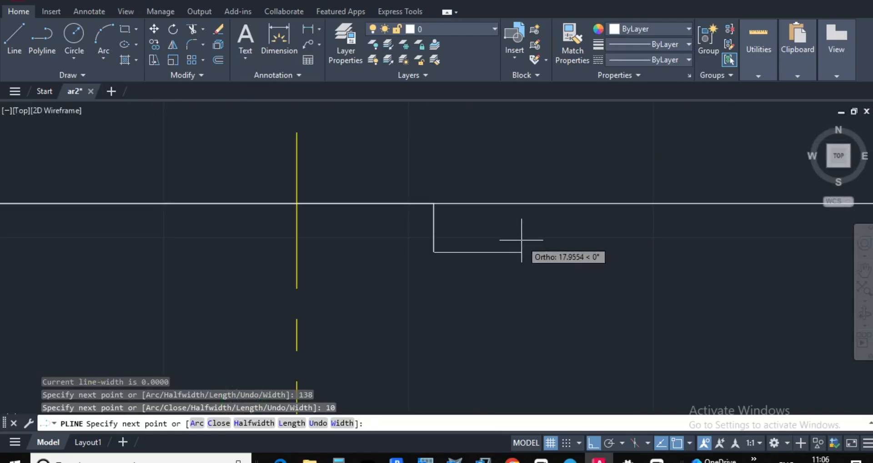
text(15)
key(Return)
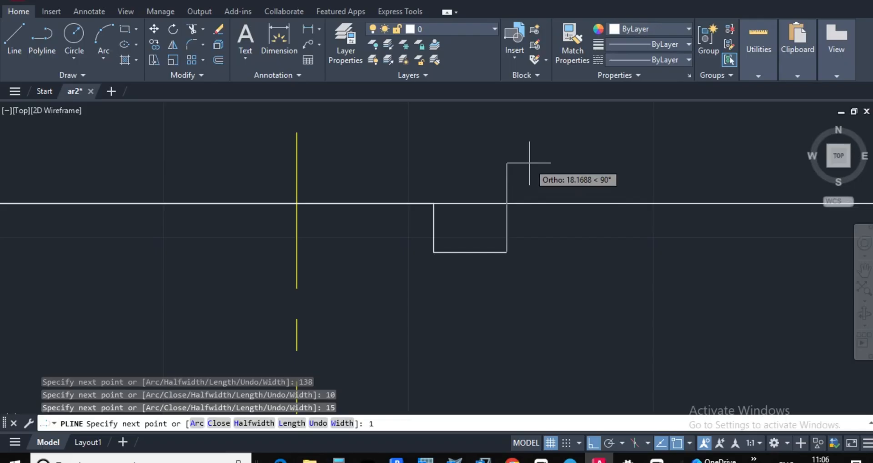
text(10)
key(Return)
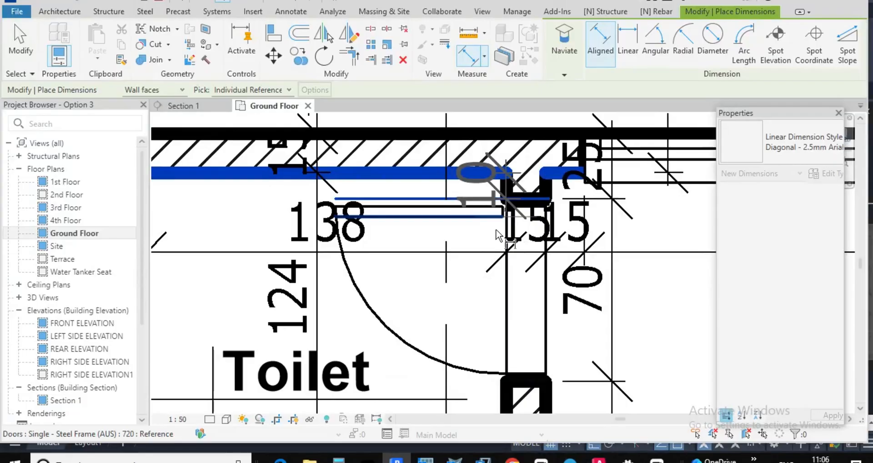
scroll(579, 300, down, 2)
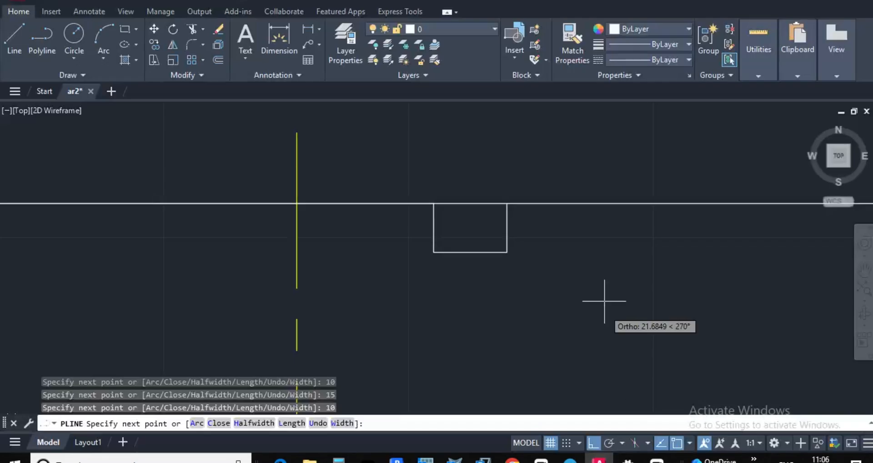
scroll(606, 297, up, 2)
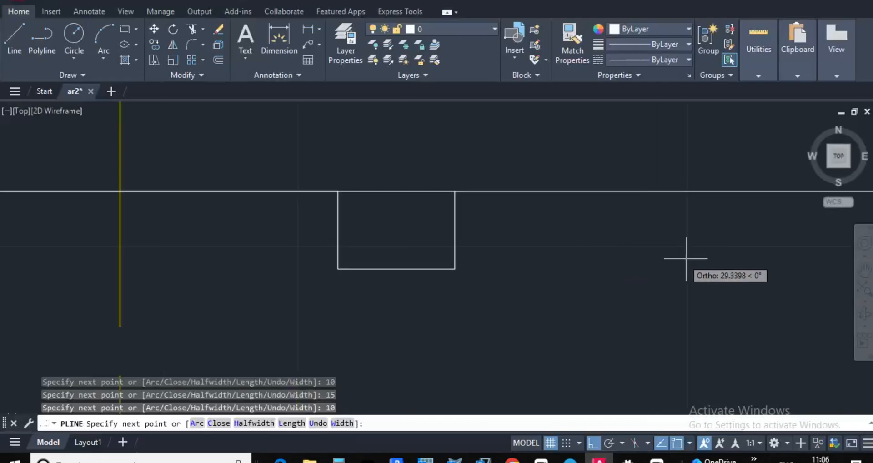
Extend the wall polyline 15 to the right from the top of the stub along the construction line
text(5)
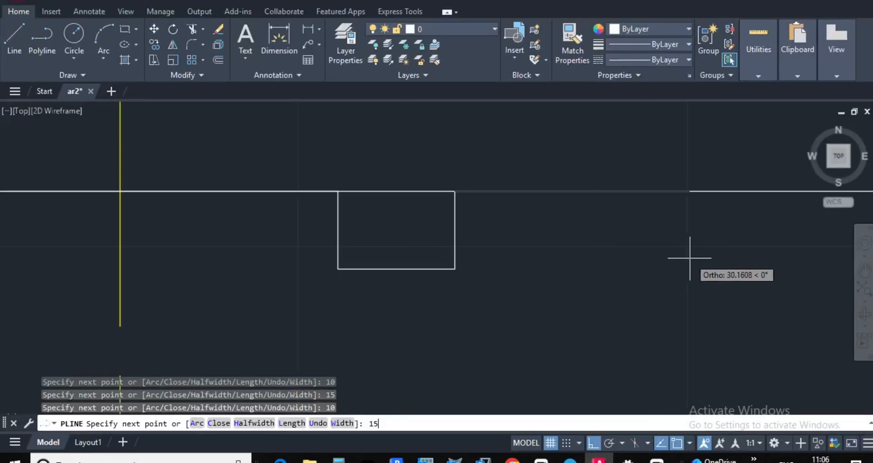
key(Return)
scroll(728, 250, down, 5)
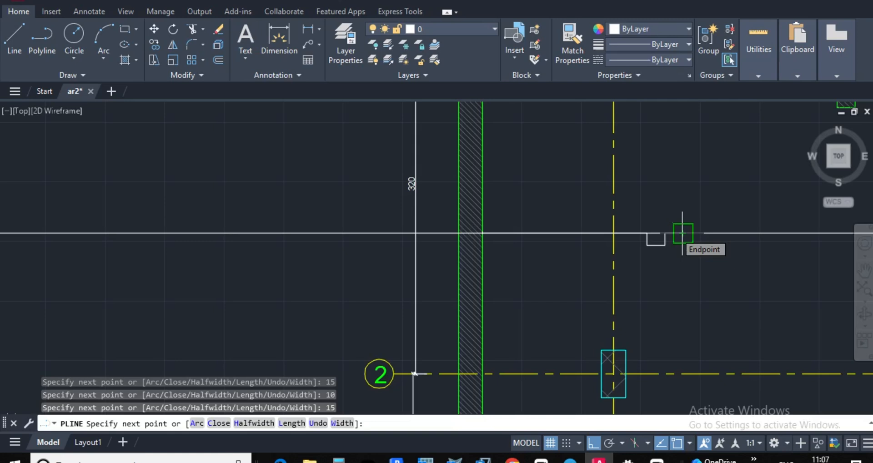
click(682, 233)
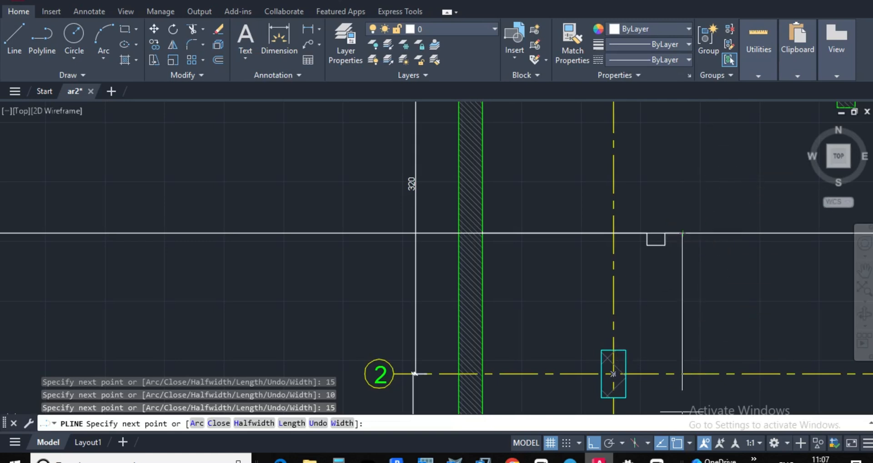
Switch to Revit, examine the thickness of the wall between the Gard House and Toilet, and return to AutoCAD
click(396, 461)
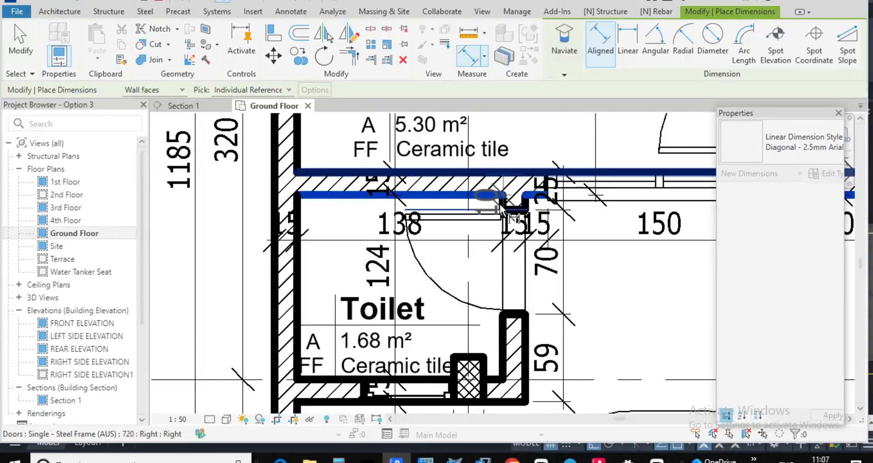
scroll(527, 209, up, 2)
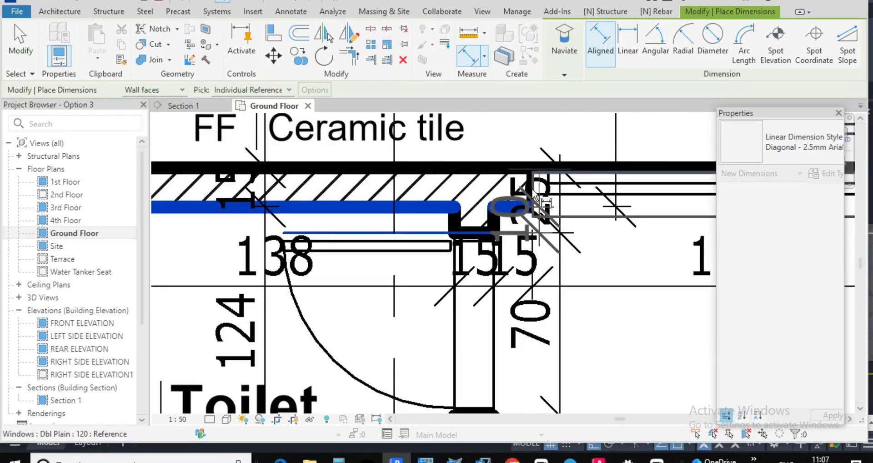
scroll(541, 200, down, 2)
scroll(518, 193, up, 5)
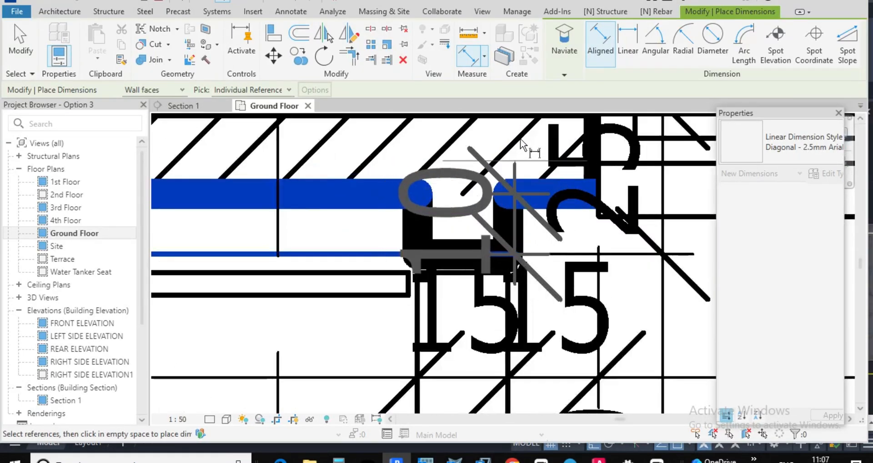
scroll(518, 187, down, 3)
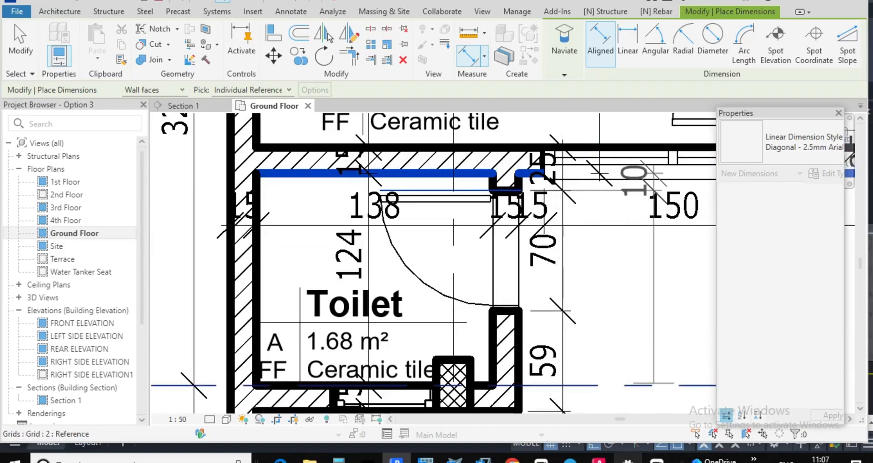
click(600, 459)
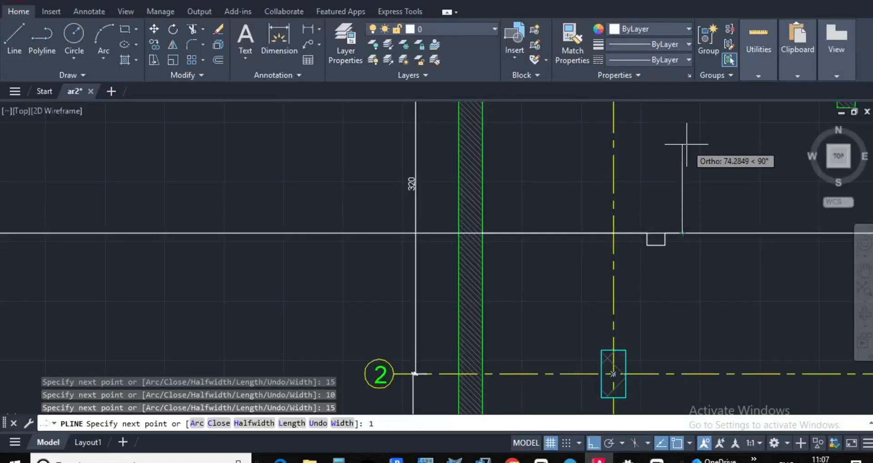
Continue the polyline 15 up and back left to the outer left wall's inner face, and end it there
key(Return)
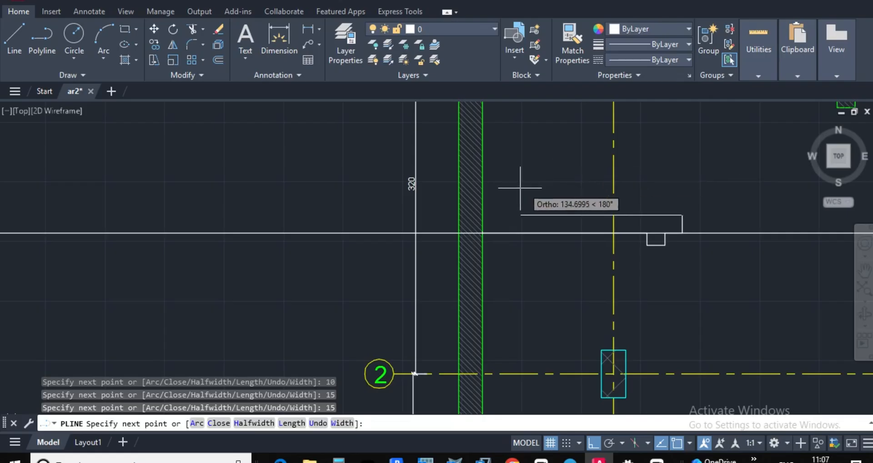
scroll(500, 207, up, 4)
click(458, 228)
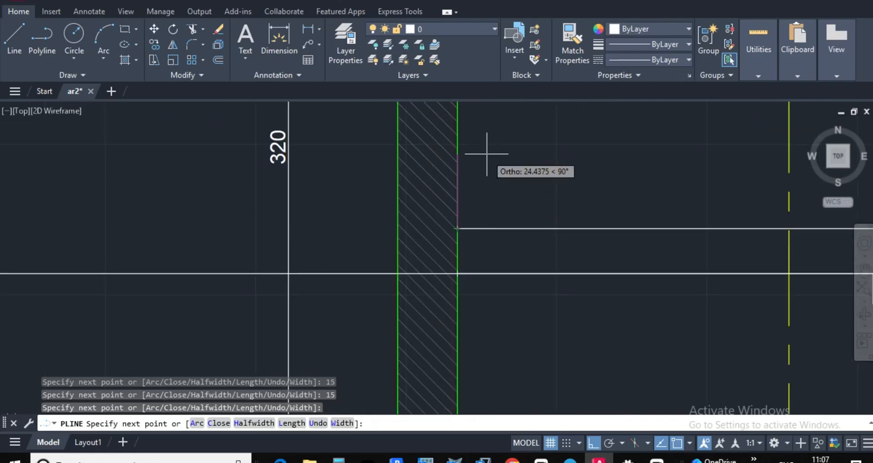
scroll(485, 154, down, 3)
scroll(457, 214, up, 4)
scroll(516, 217, down, 1)
scroll(516, 216, down, 2)
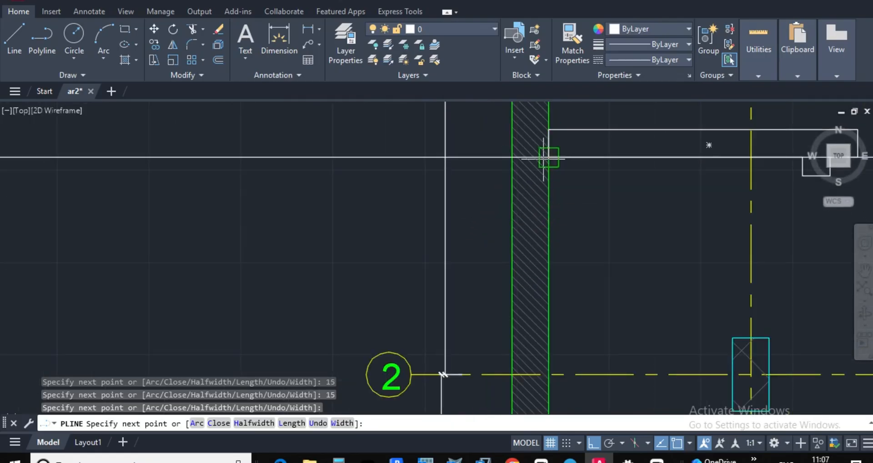
key(Escape)
key(Escape)
key(Escape)
scroll(341, 193, down, 3)
scroll(612, 175, up, 2)
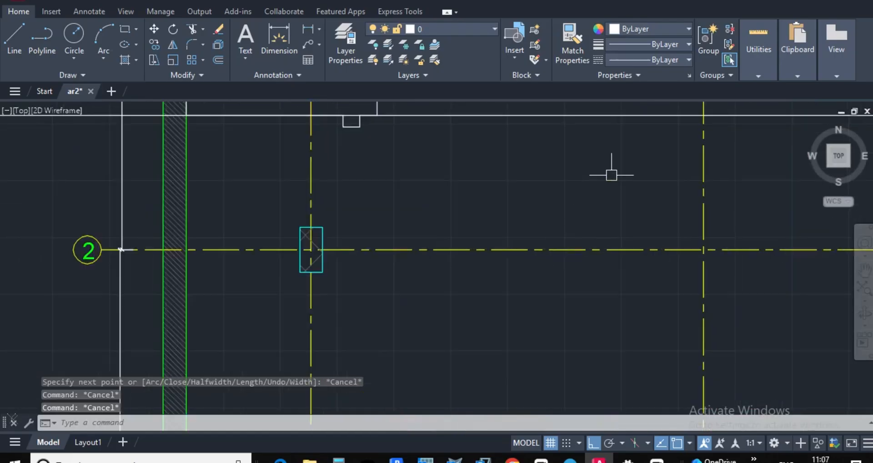
scroll(438, 200, down, 2)
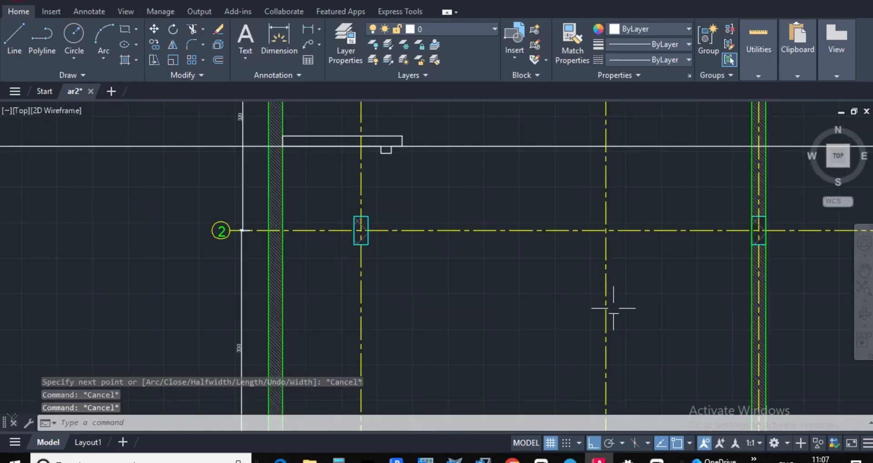
Switch to Revit, examine the window opening and wall dimensions to the right of the Toilet, and return to AutoCAD
key(alt+Tab)
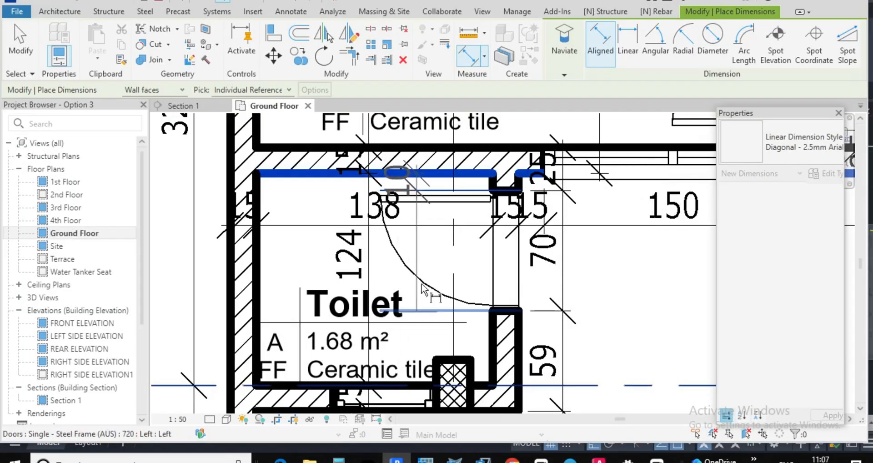
scroll(423, 287, down, 3)
scroll(513, 222, up, 2)
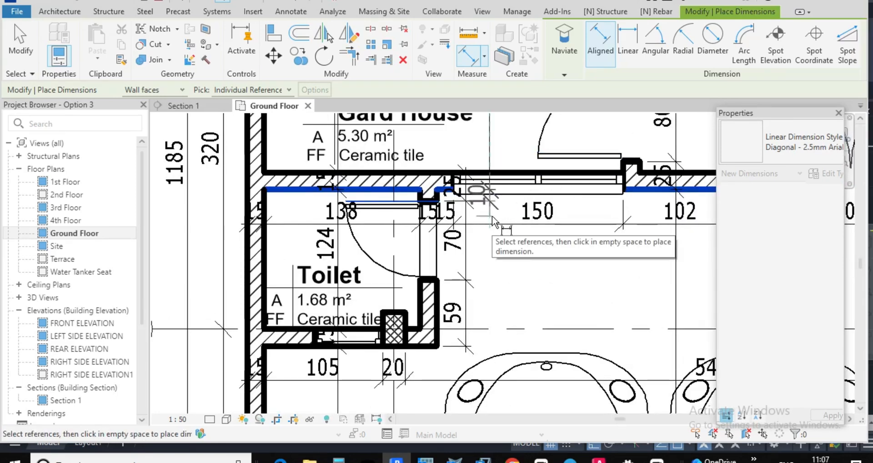
scroll(493, 221, down, 2)
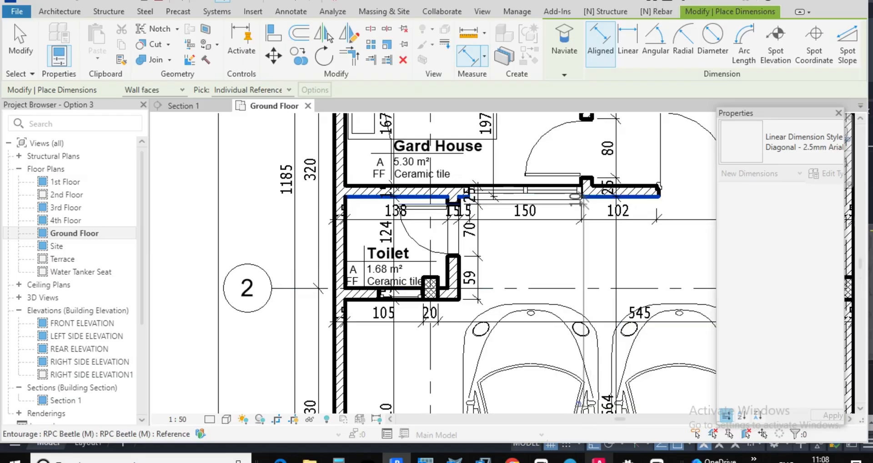
key(alt+Tab)
Delete the horizontal construction line running along the new wall's lower edge
scroll(435, 215, down, 4)
scroll(439, 186, up, 8)
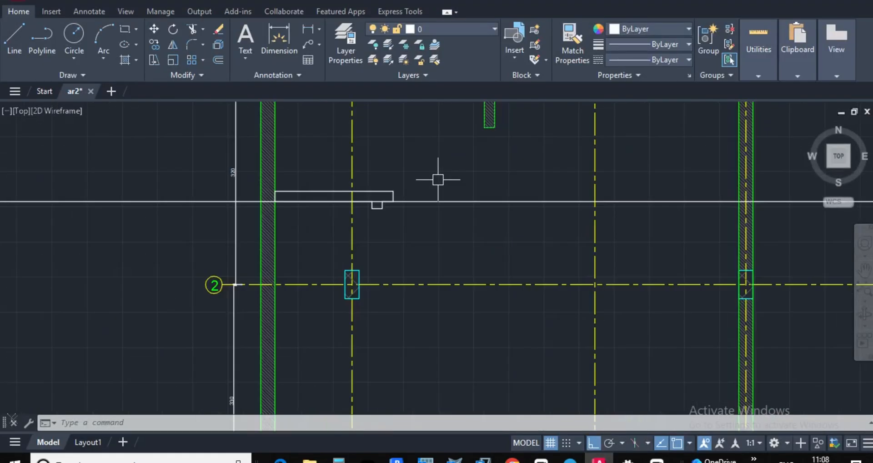
key(Escape)
key(Escape)
key(Escape)
click(484, 233)
click(472, 192)
key(Delete)
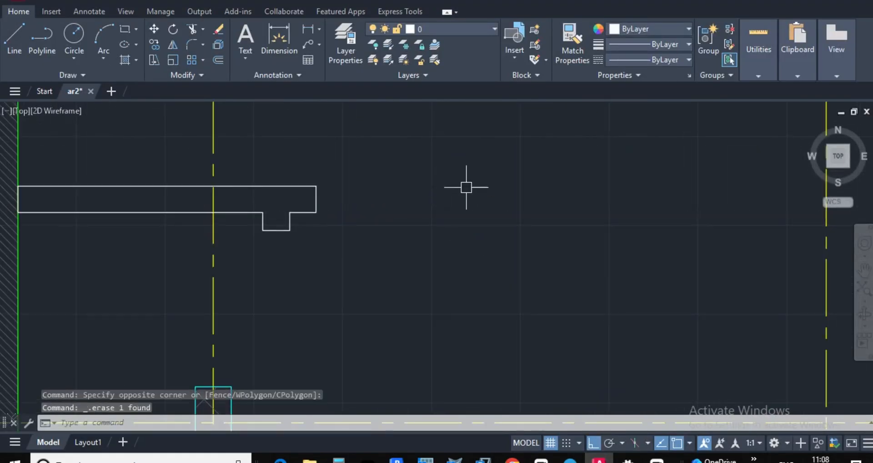
Explode the new wall polyline with the stub into separate lines
scroll(384, 189, up, 5)
scroll(380, 194, up, 2)
click(384, 195)
click(298, 202)
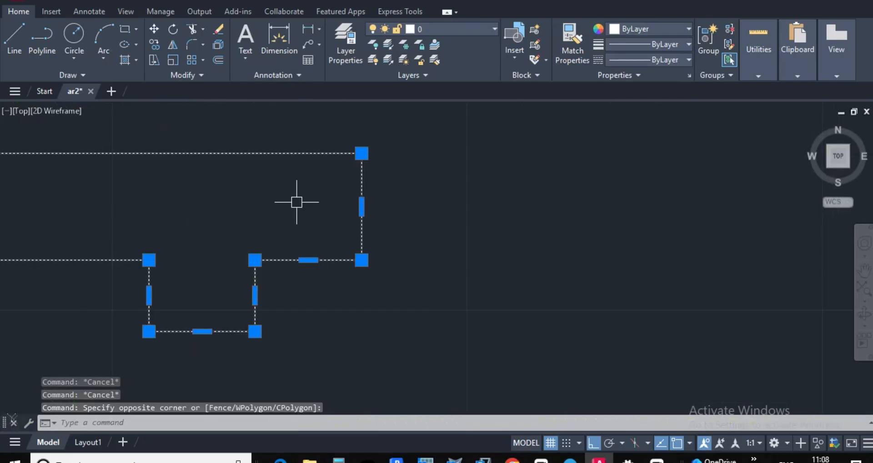
text(x)
key(Return)
Copy the wall's right end line 150 to the right to mark the far side of the window opening
click(396, 200)
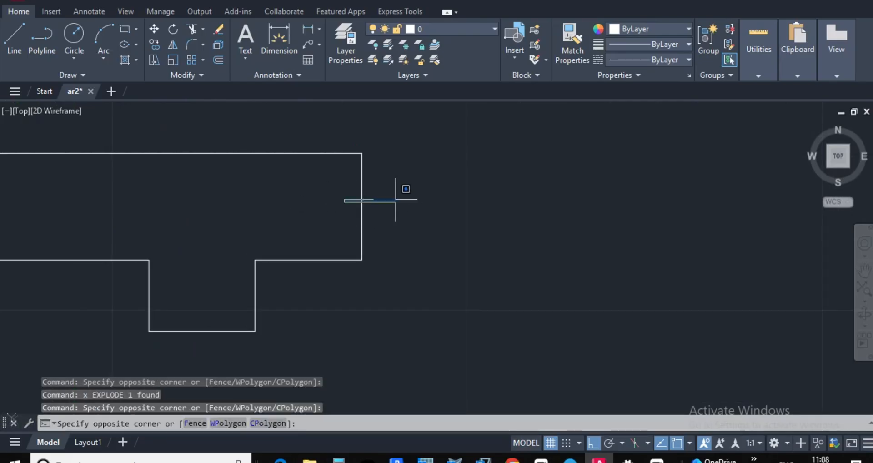
key(Escape)
click(404, 204)
click(341, 198)
text(co)
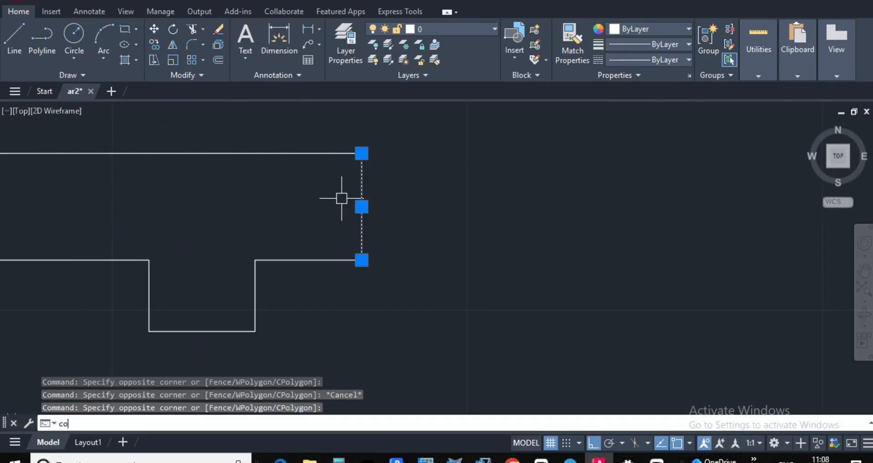
key(Return)
click(361, 193)
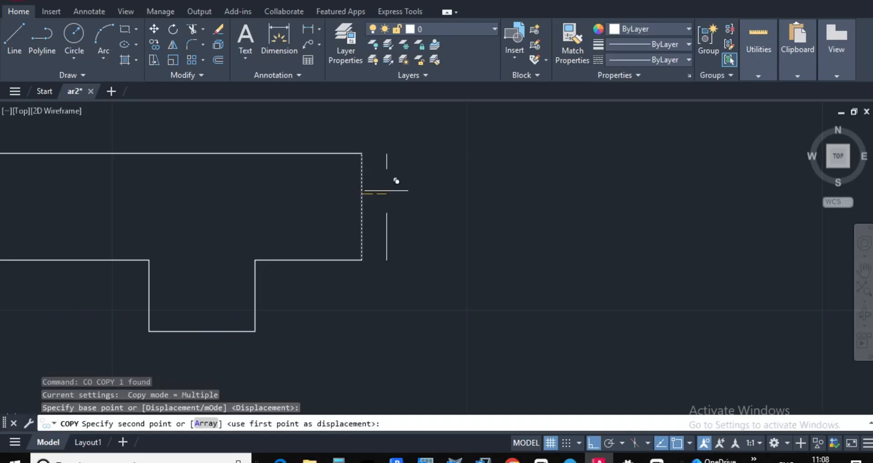
text(15)
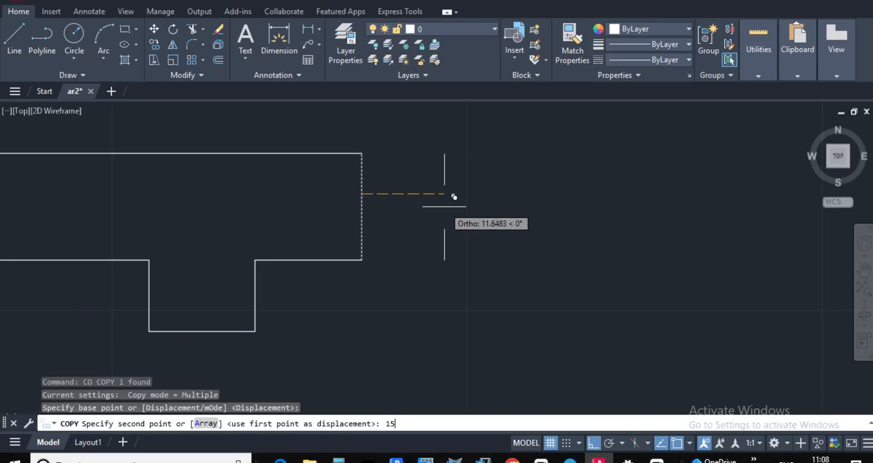
text(0)
key(Return)
scroll(487, 198, down, 4)
scroll(546, 237, up, 2)
key(Escape)
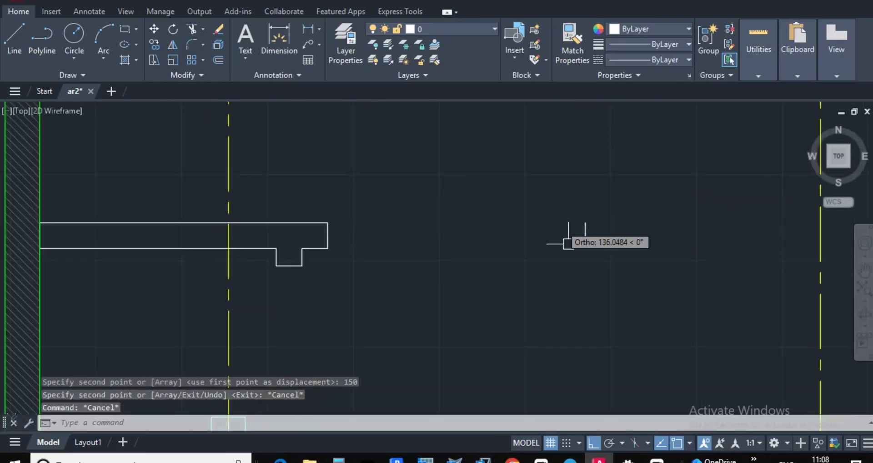
Copy the line at the far side of the window opening 120 to the right to mark the next wall's end
scroll(568, 244, up, 2)
click(610, 228)
click(592, 228)
text(c)
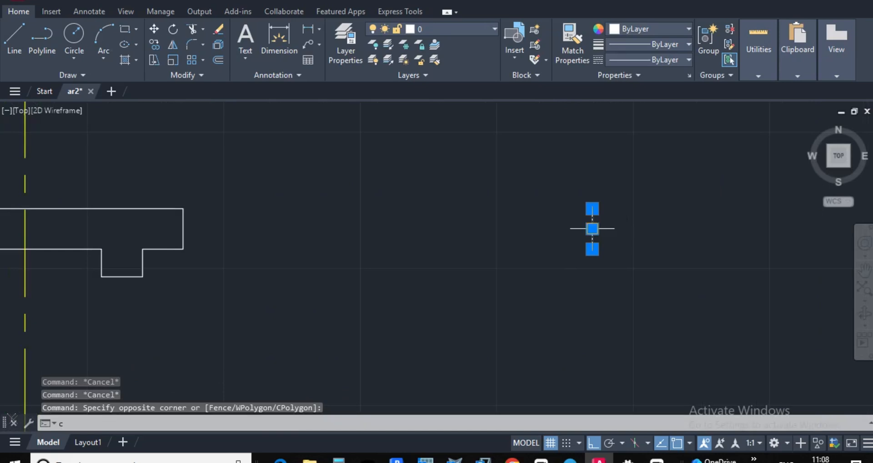
text(o)
key(Return)
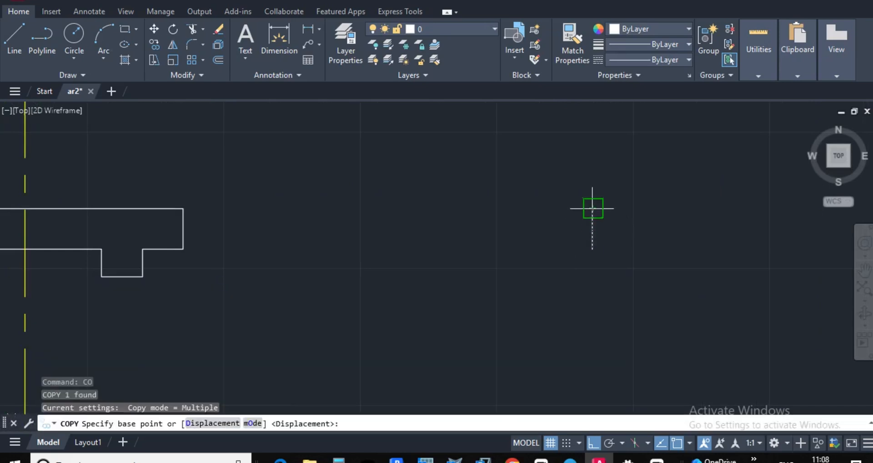
click(592, 228)
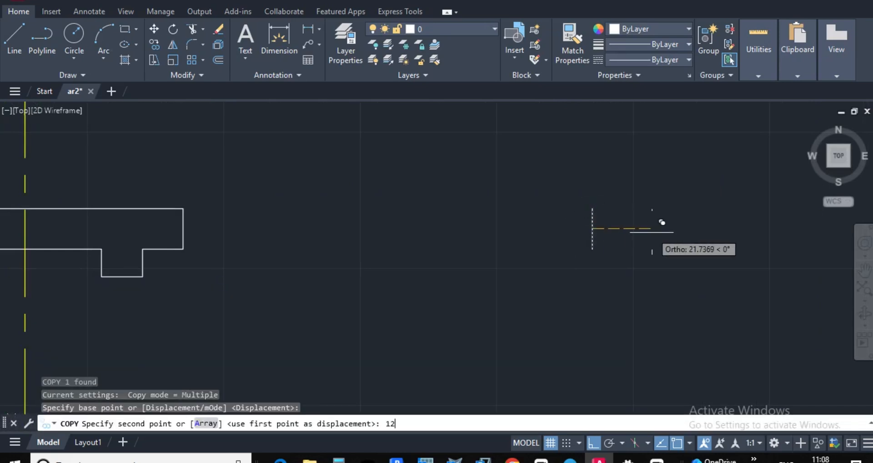
key(Return)
key(Return)
scroll(595, 223, down, 10)
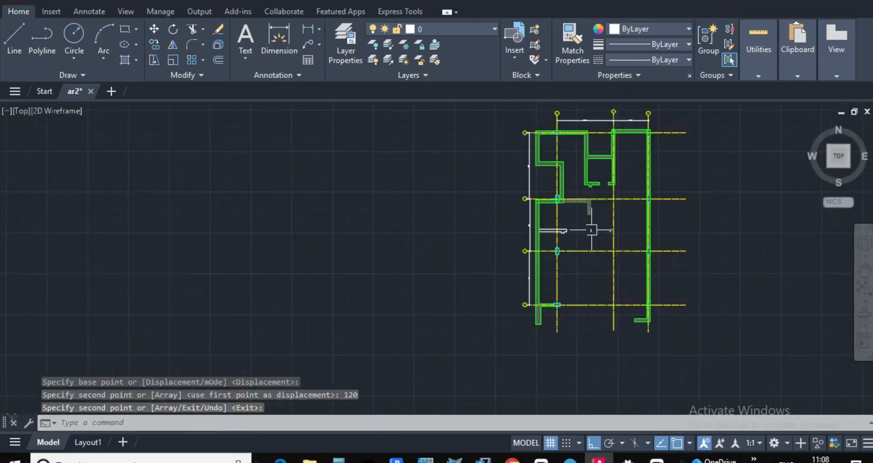
scroll(592, 230, up, 5)
key(Escape)
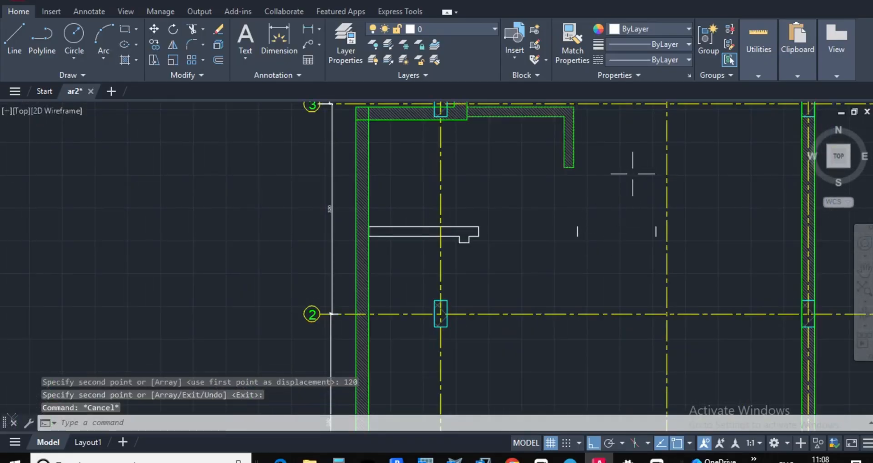
Draw a rectangle between the two copied end lines to form the wall segment right of the window opening
scroll(594, 194, up, 4)
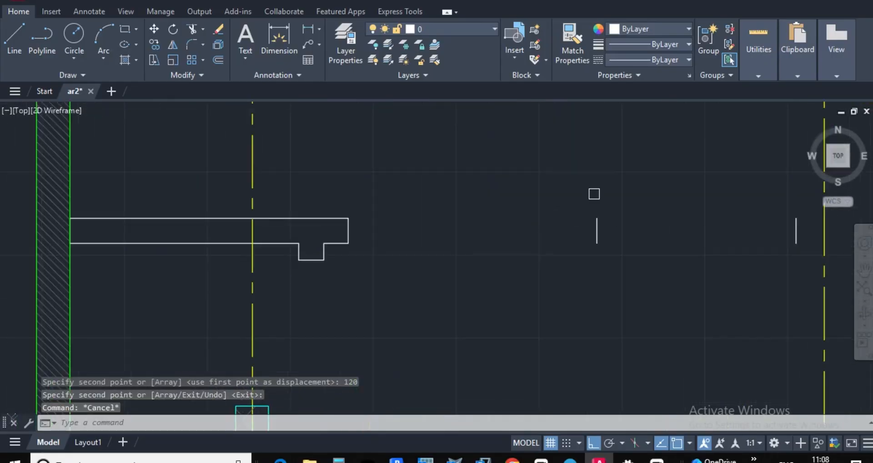
click(36, 40)
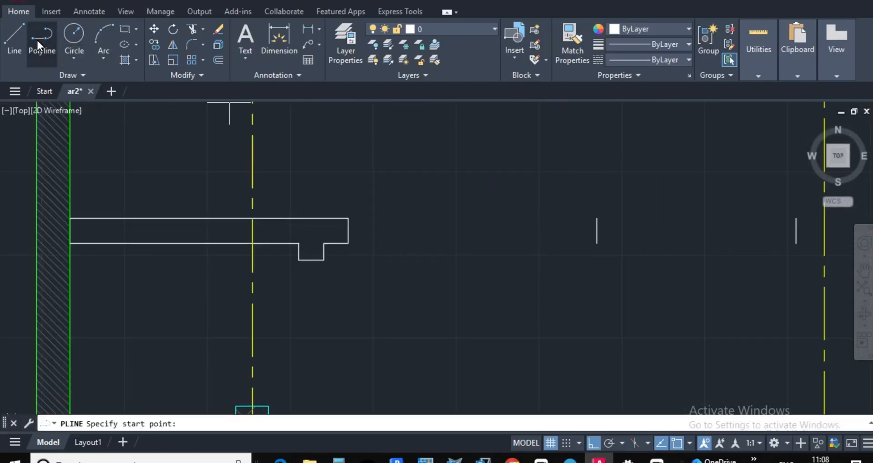
click(126, 29)
click(597, 218)
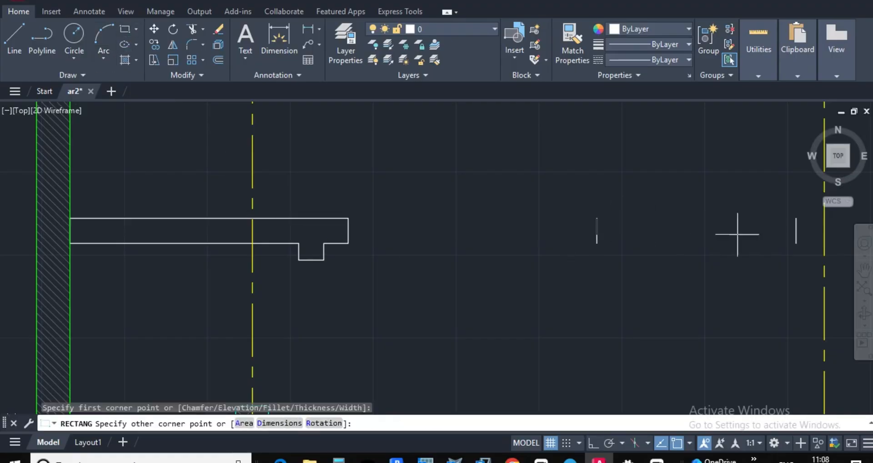
click(796, 243)
scroll(636, 245, down, 4)
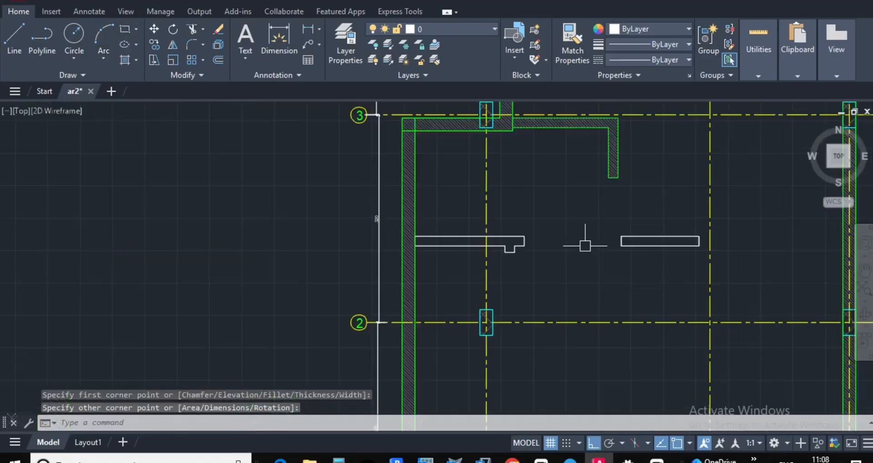
scroll(573, 245, up, 6)
key(Escape)
key(Escape)
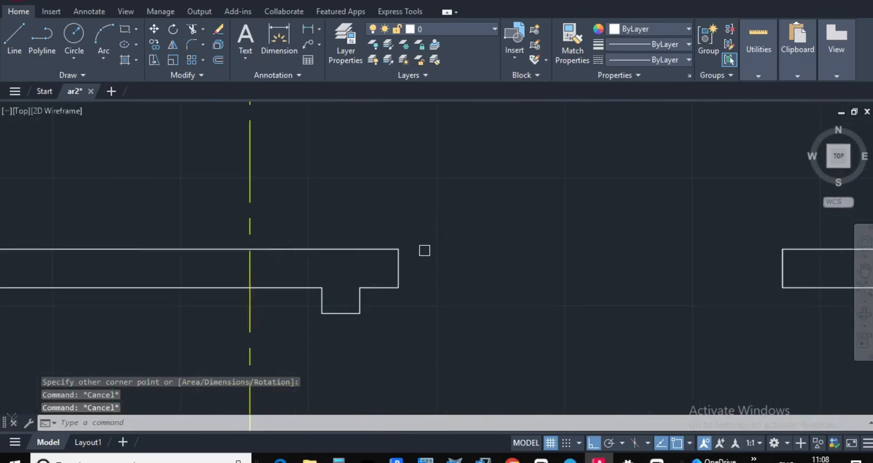
scroll(424, 251, down, 5)
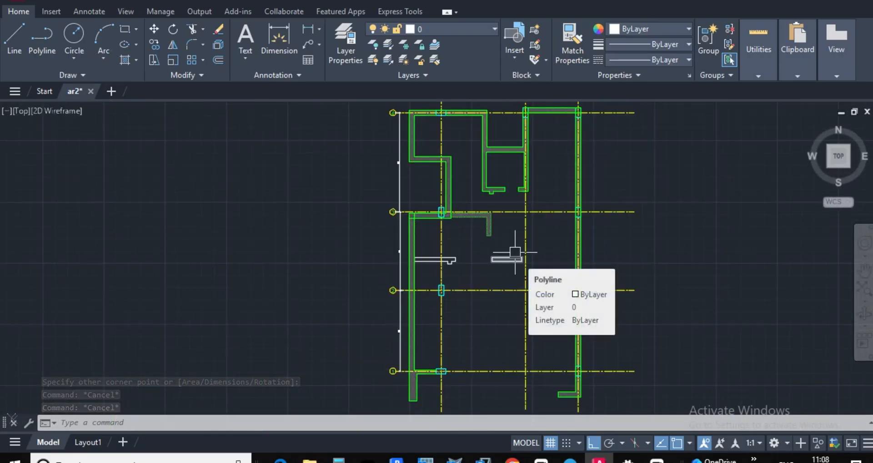
scroll(506, 260, up, 4)
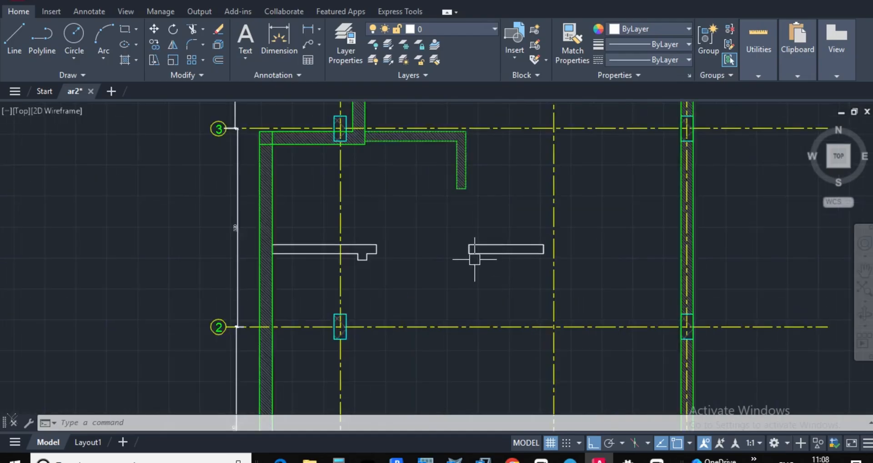
scroll(416, 231, up, 5)
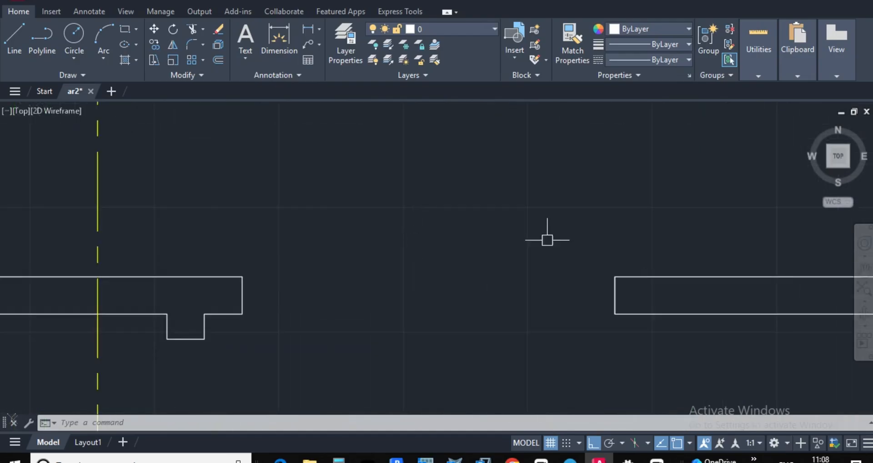
scroll(547, 237, down, 12)
scroll(538, 250, up, 10)
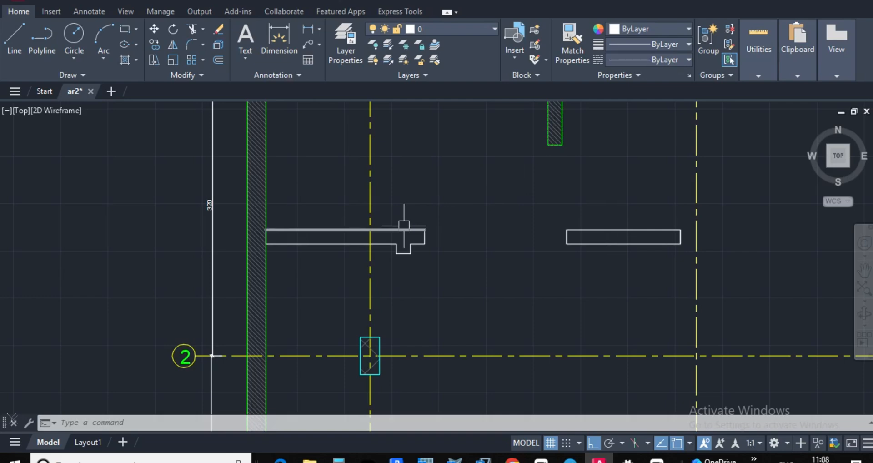
scroll(549, 228, down, 3)
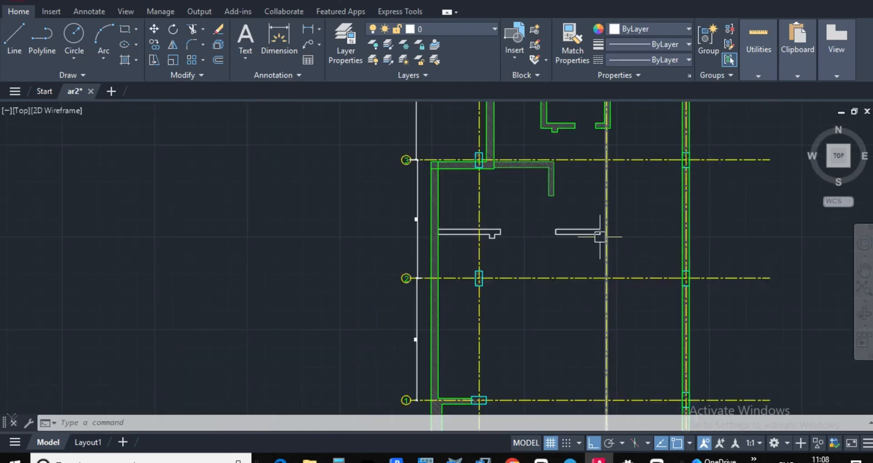
scroll(591, 231, down, 3)
scroll(568, 229, up, 5)
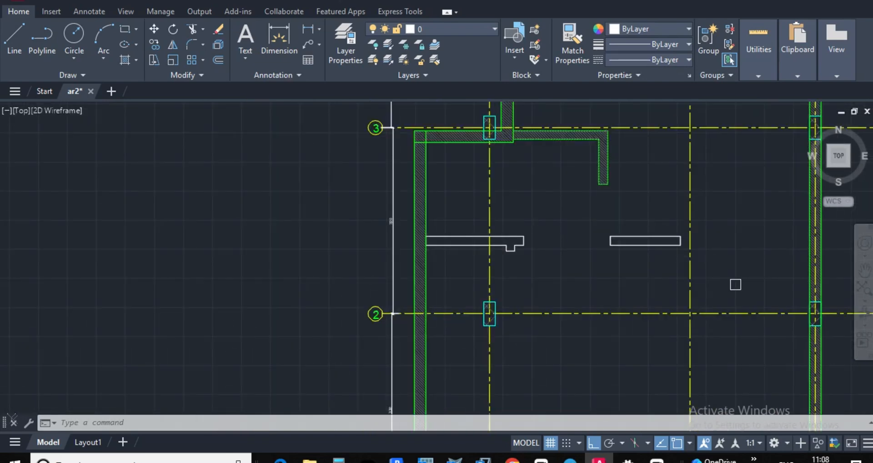
key(Escape)
key(Escape)
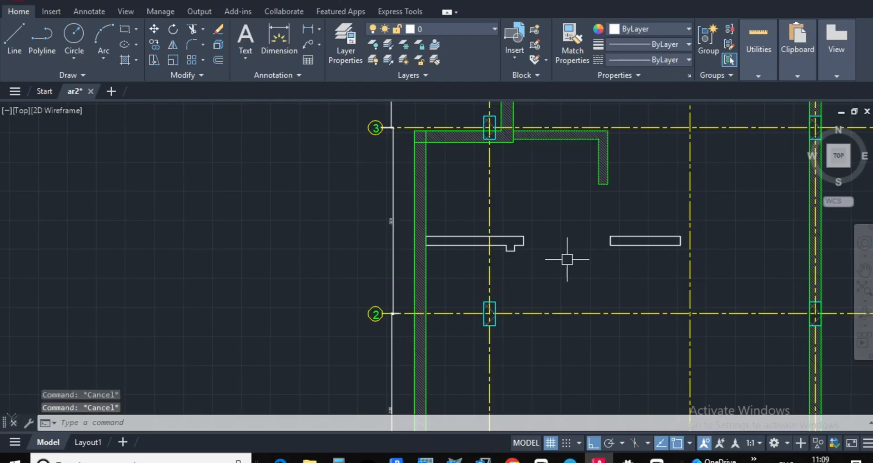
Match the properties of the hatched wall stub's green outline onto the outlines of both new wall segments beside the window opening
text(ma)
key(Escape)
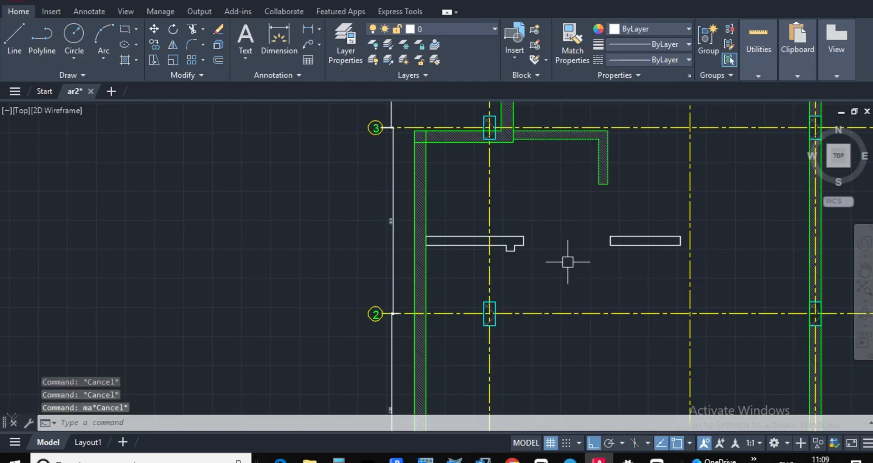
text(ma)
key(Return)
scroll(615, 179, up, 8)
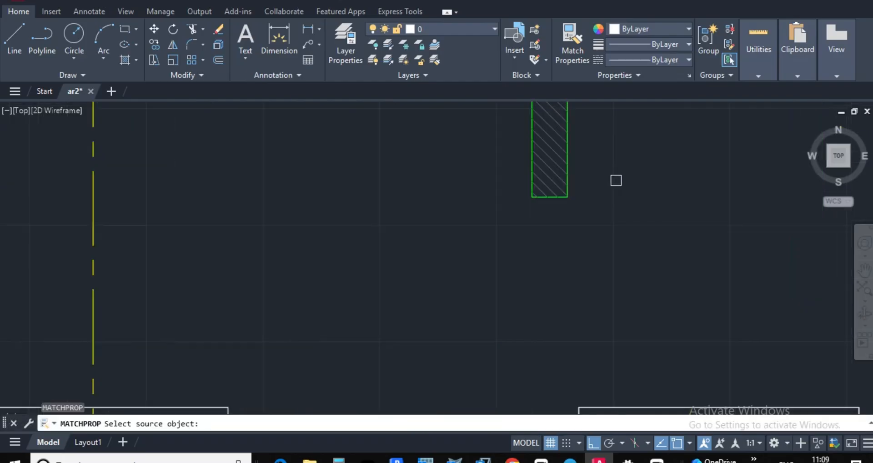
scroll(505, 205, up, 4)
click(448, 207)
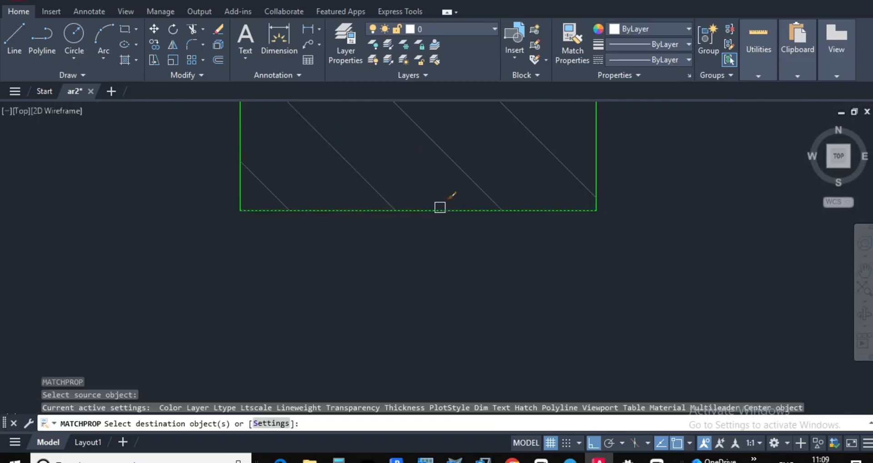
scroll(475, 182, down, 5)
click(431, 224)
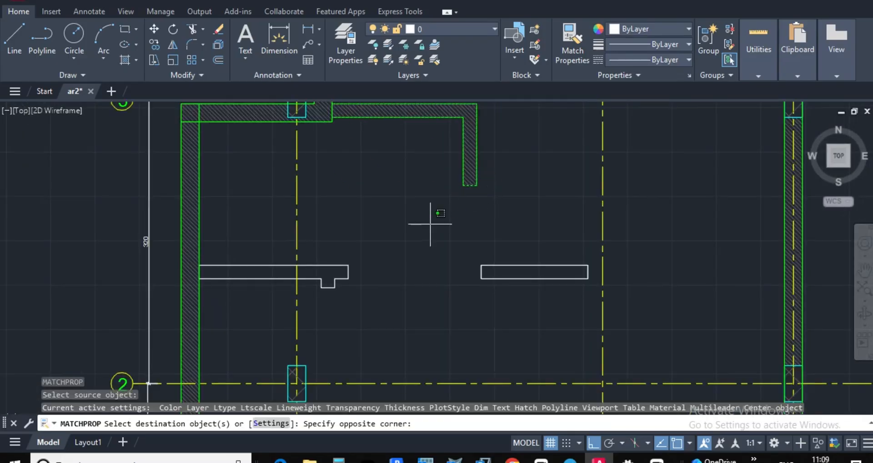
click(591, 310)
scroll(345, 261, up, 6)
click(438, 354)
click(286, 259)
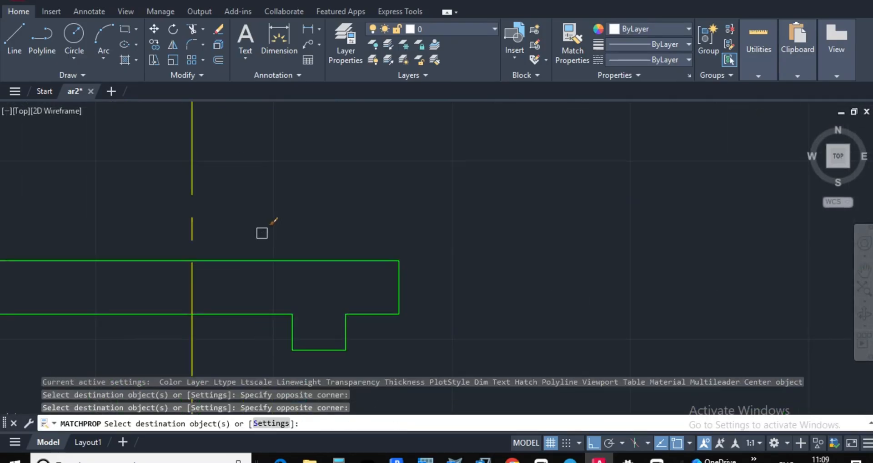
scroll(358, 220, down, 5)
key(Escape)
key(Escape)
key(Escape)
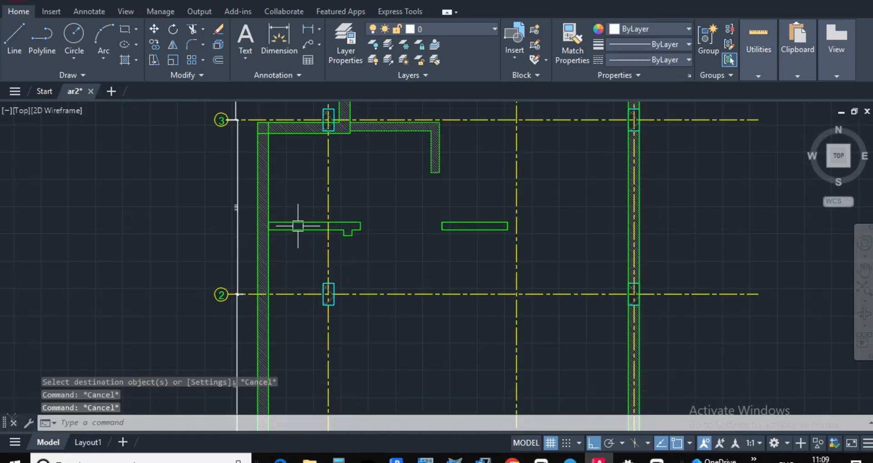
Hatch the inside of both new wall segments on either side of the window opening, including the small stub
text(h)
key(Return)
scroll(298, 226, up, 8)
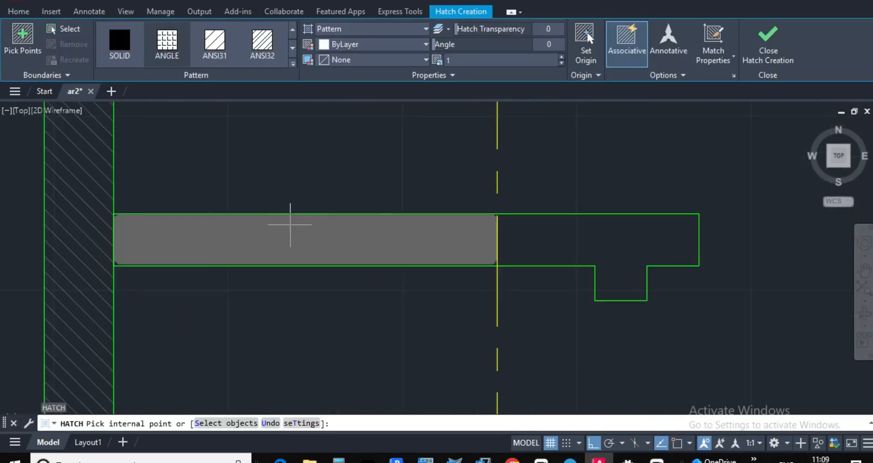
click(530, 237)
scroll(483, 223, down, 9)
scroll(571, 223, up, 7)
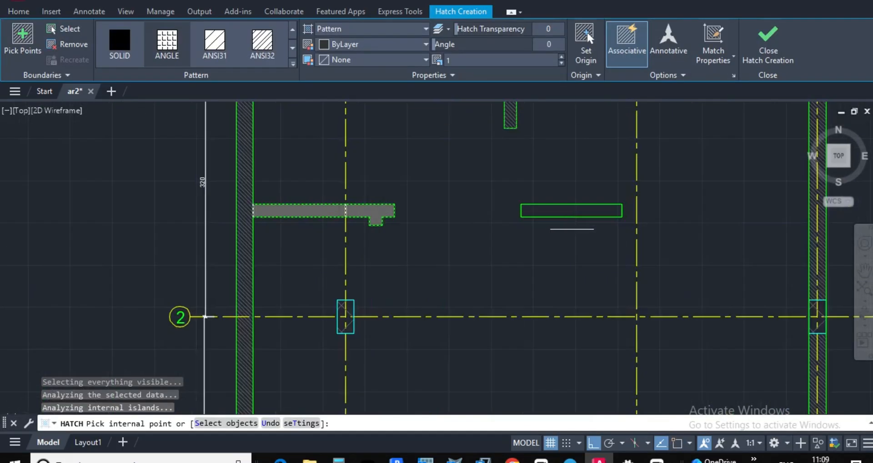
click(565, 212)
scroll(503, 232, down, 5)
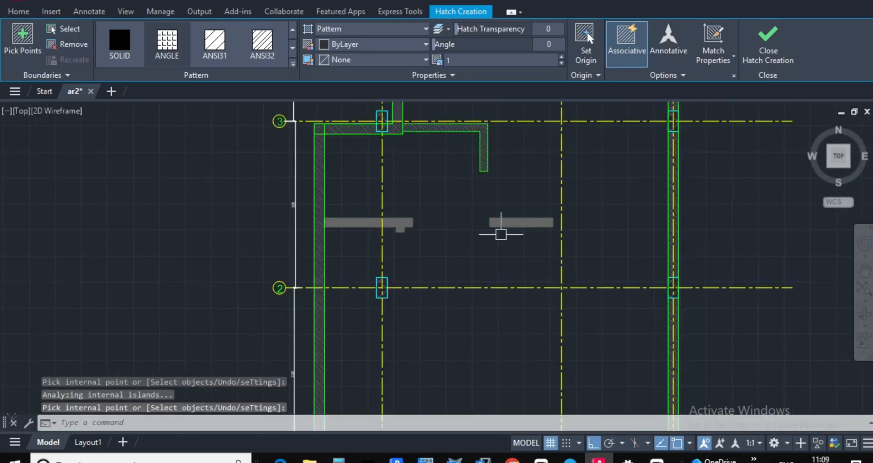
key(Escape)
Match the existing left outer wall's diagonal hatch properties onto the hatches of both new wall segments
text(ma)
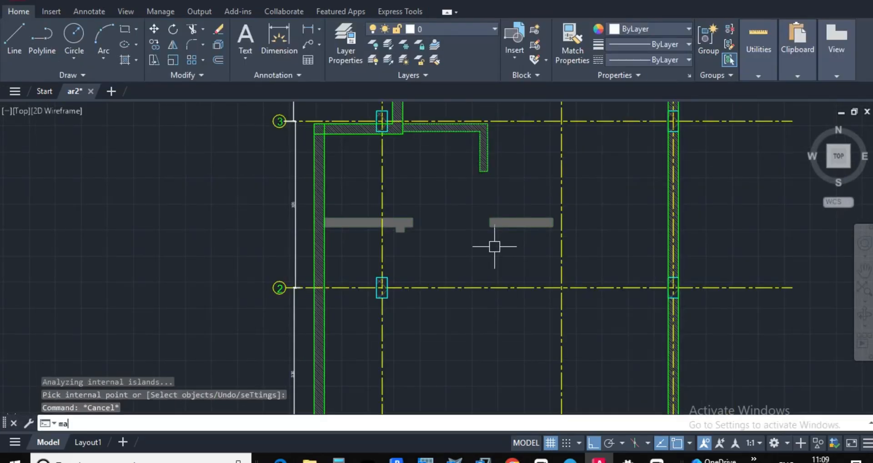
key(Return)
scroll(307, 204, up, 6)
click(438, 164)
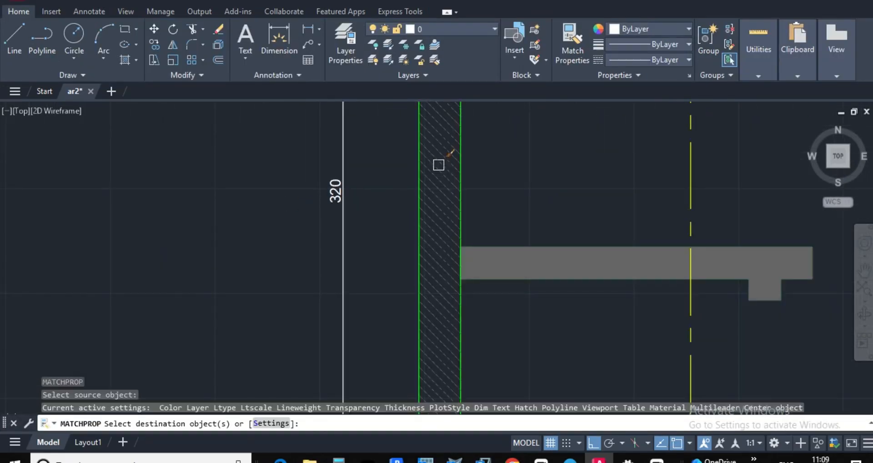
scroll(500, 243, up, 4)
click(495, 288)
scroll(490, 275, down, 10)
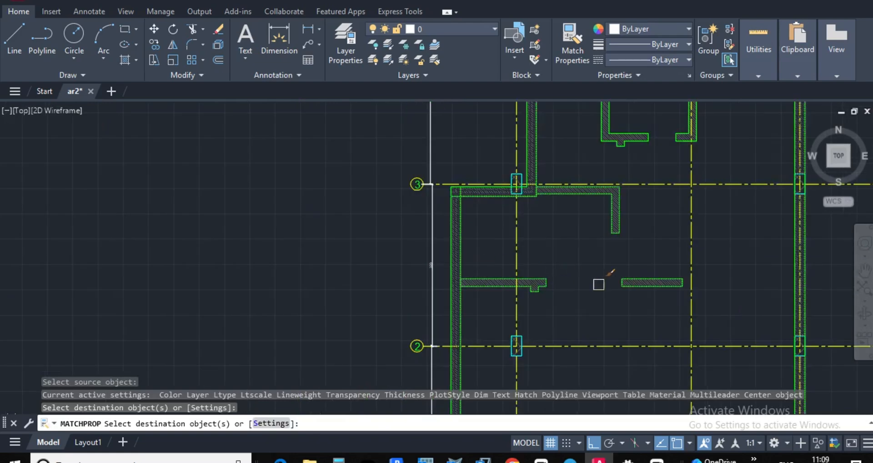
scroll(633, 286, up, 8)
scroll(587, 232, down, 5)
click(573, 229)
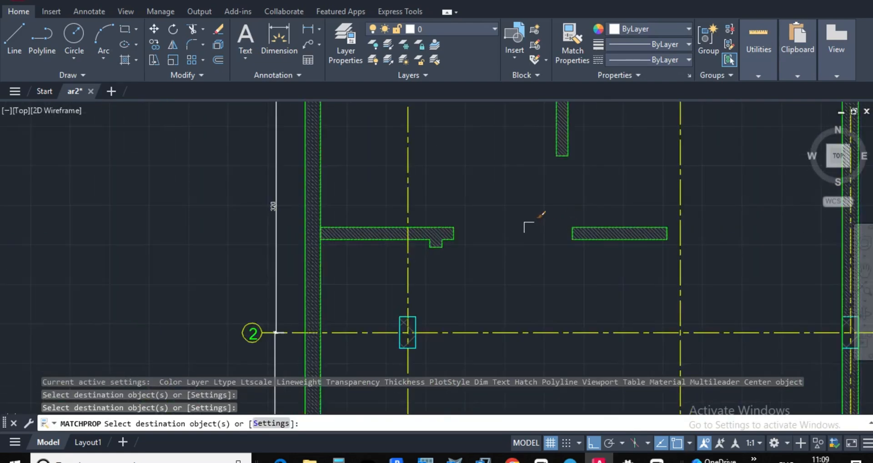
key(Escape)
key(Escape)
Switch to Revit's Ground Floor plan and examine the Toilet's walls and dimensions below the Gard House
scroll(573, 236, down, 4)
scroll(542, 210, up, 4)
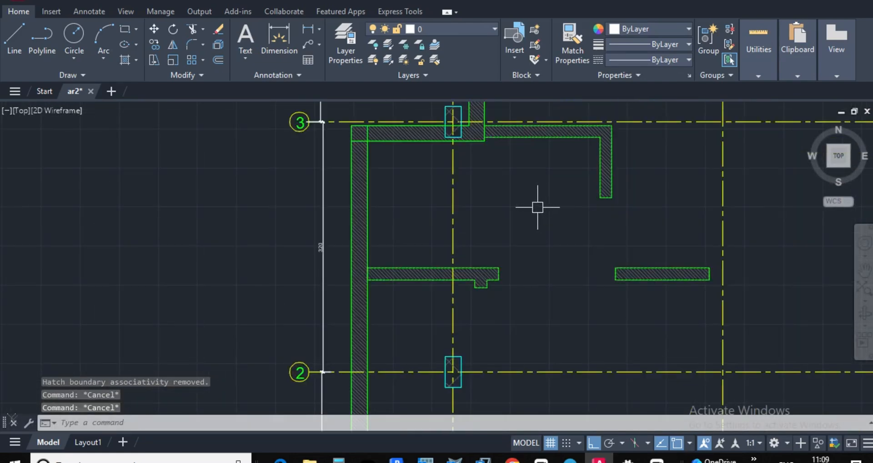
scroll(488, 219, down, 5)
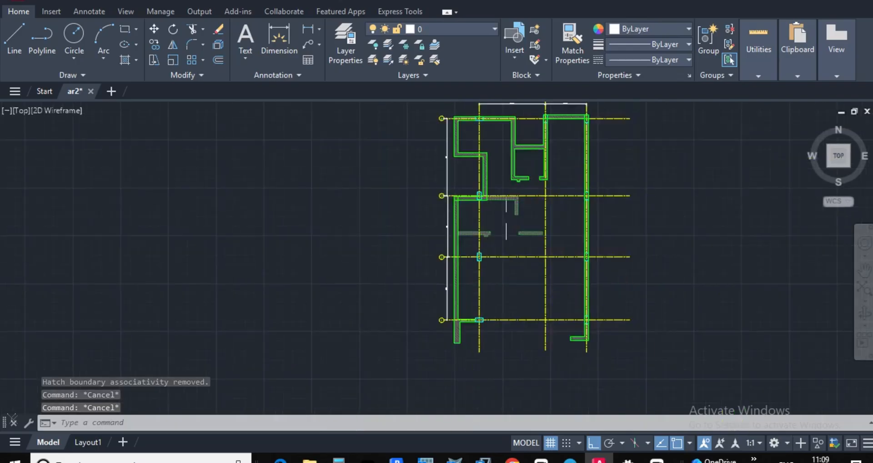
scroll(505, 241, up, 4)
scroll(462, 279, down, 2)
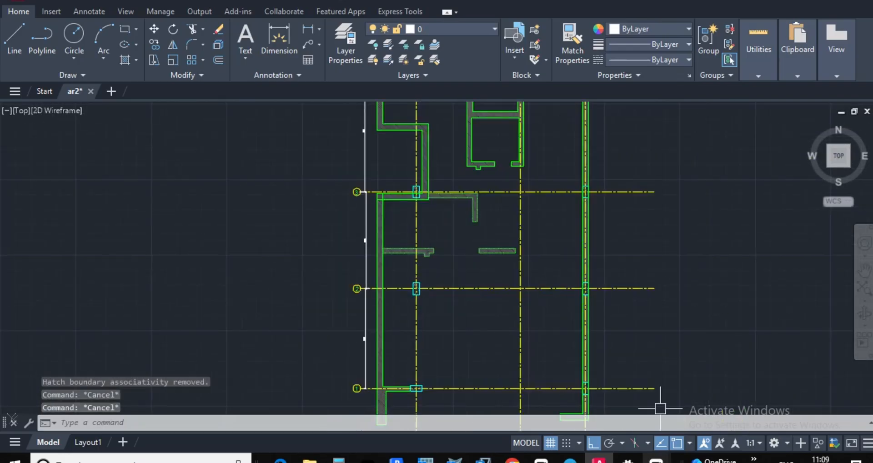
click(396, 461)
scroll(429, 247, down, 3)
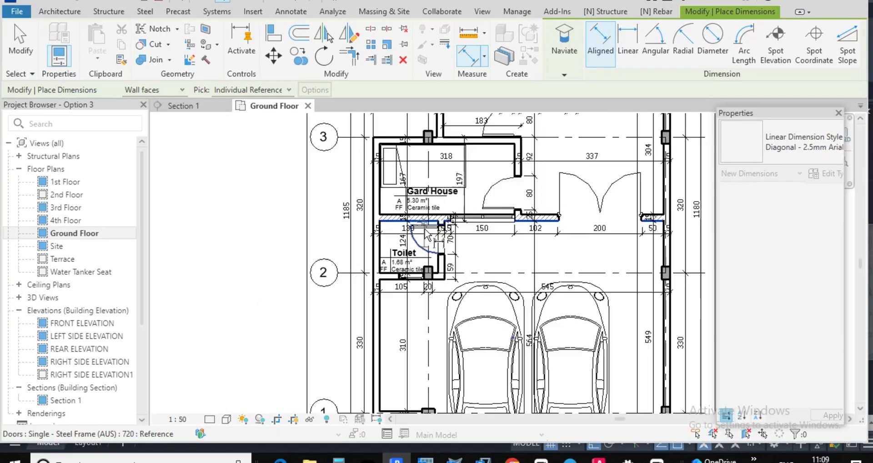
scroll(423, 223, up, 3)
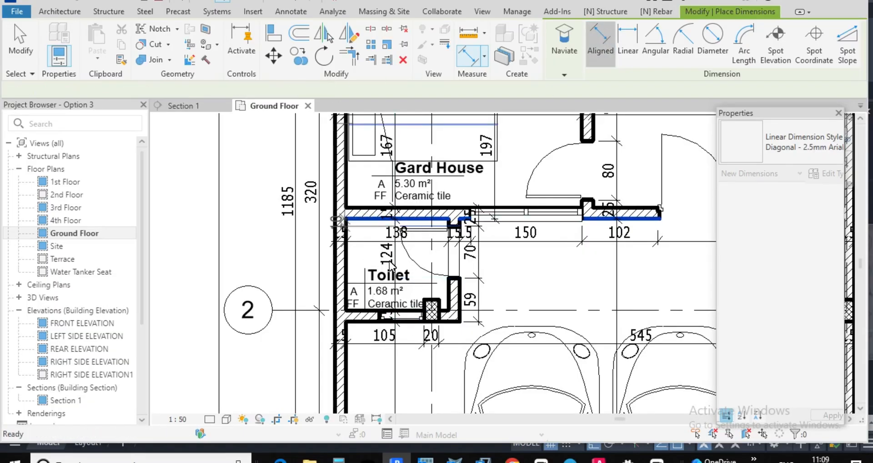
scroll(448, 227, up, 5)
scroll(405, 209, down, 5)
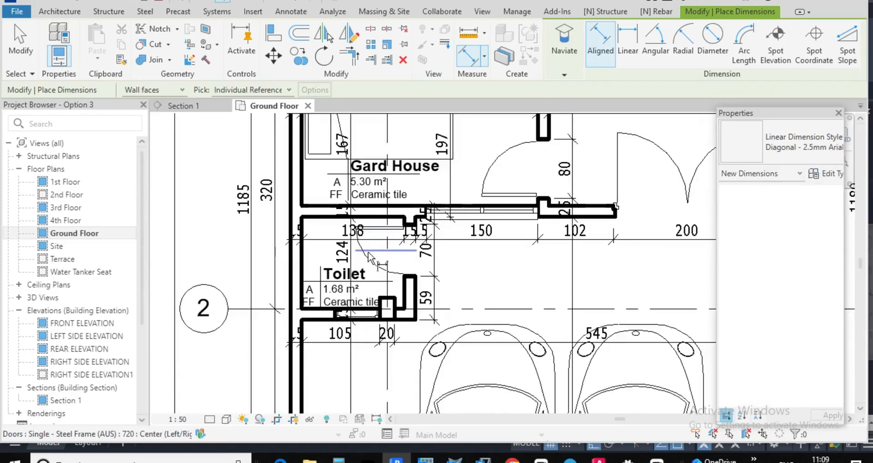
Dimension from the upper face of the wall between Gard House and Toilet to the Toilet's lower outer wall face
click(323, 205)
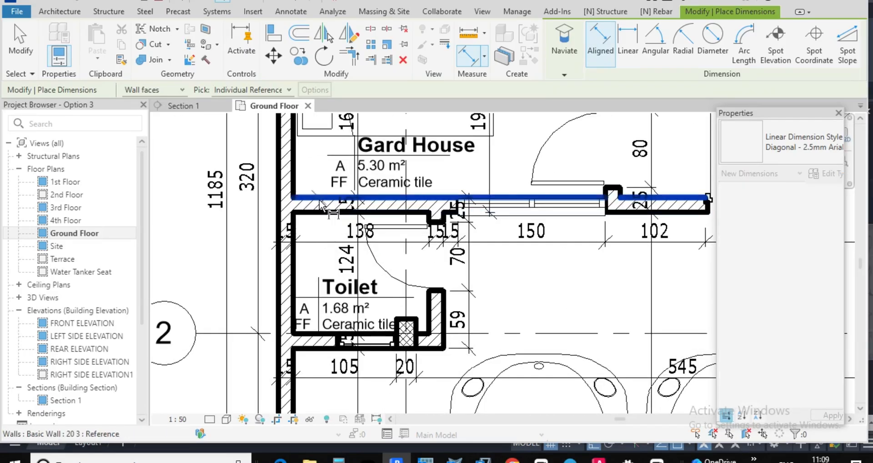
scroll(313, 354, up, 2)
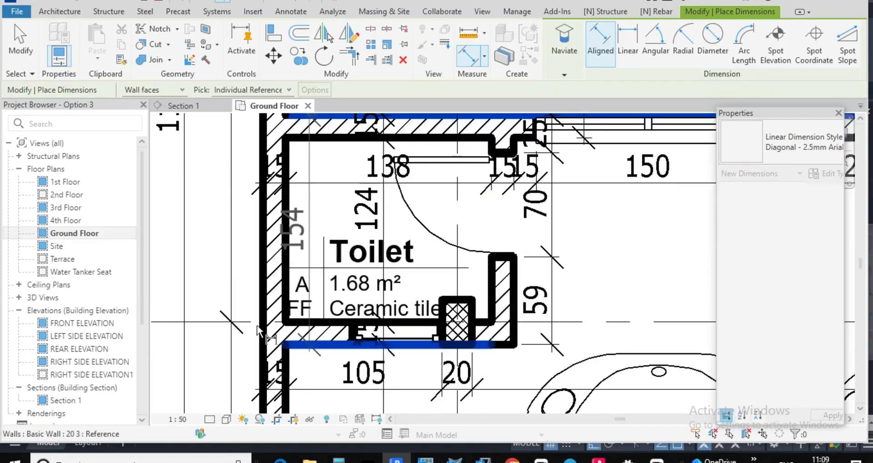
click(313, 343)
click(185, 228)
scroll(319, 205, down, 2)
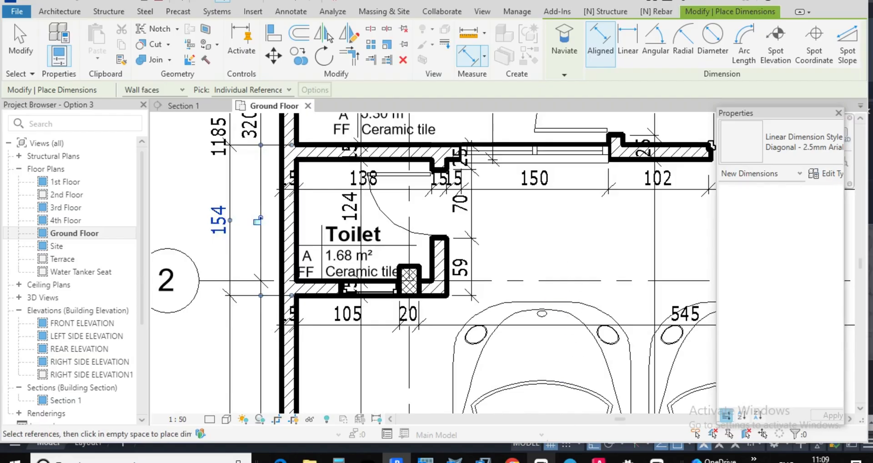
Switch back to AutoCAD and draw a horizontal construction line along the upper edge of the Gard House's lower wall
click(598, 460)
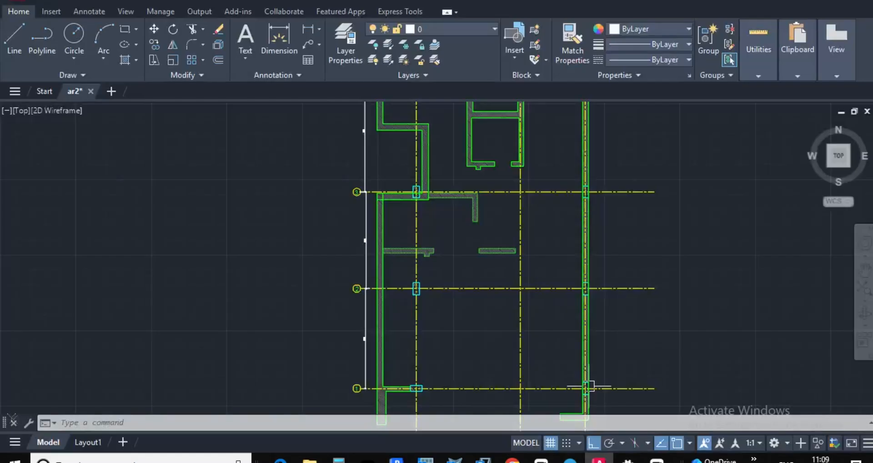
scroll(582, 191, down, 2)
scroll(469, 215, up, 2)
key(Escape)
key(Escape)
key(Escape)
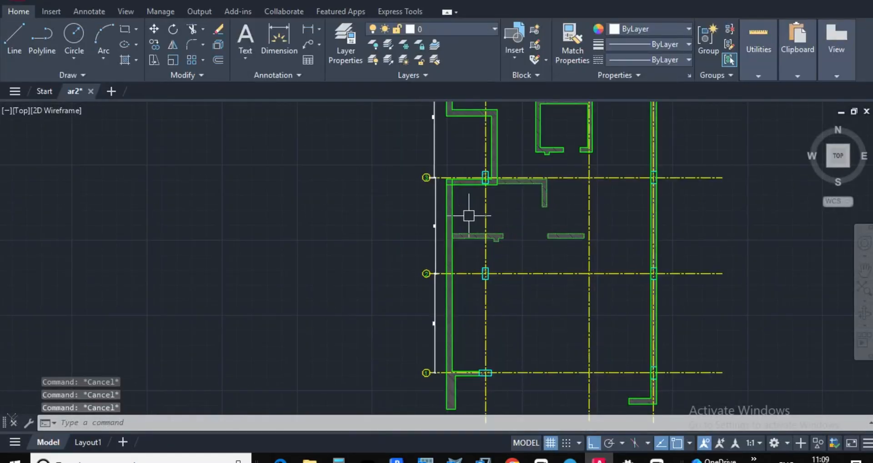
text(xl)
key(Return)
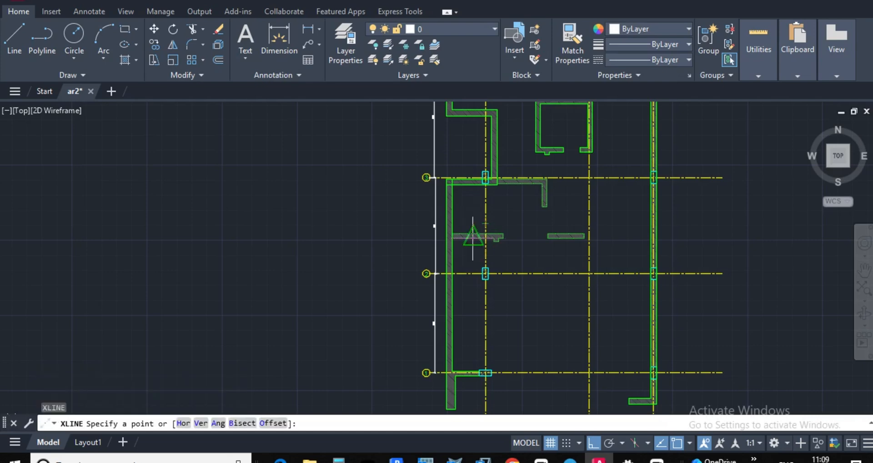
scroll(476, 237, up, 5)
click(440, 161)
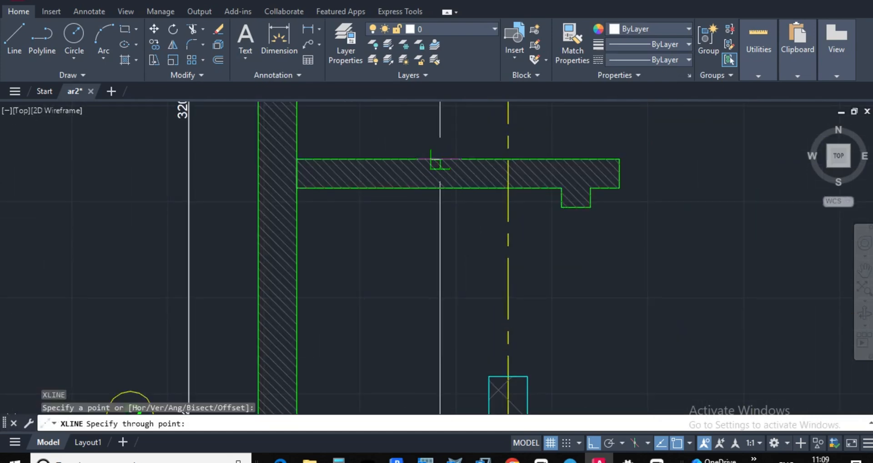
click(484, 157)
scroll(484, 159, down, 3)
key(Escape)
key(Escape)
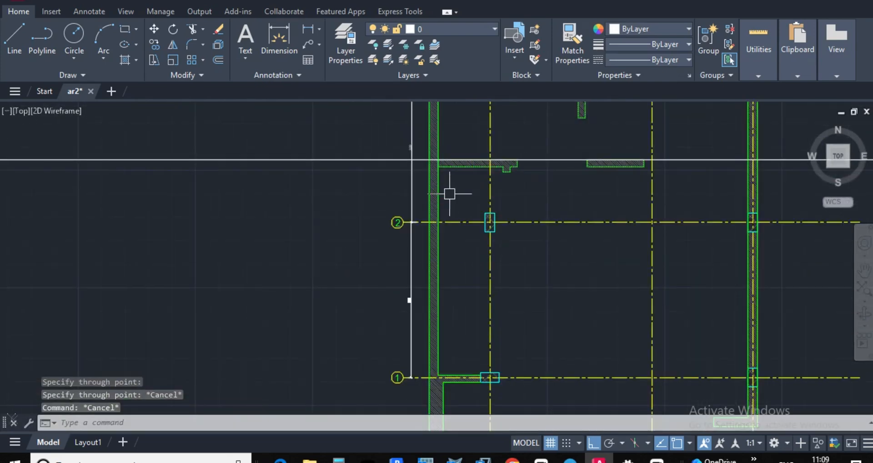
Offset the horizontal construction line along the Gard House's lower wall 154 downward
key(Return)
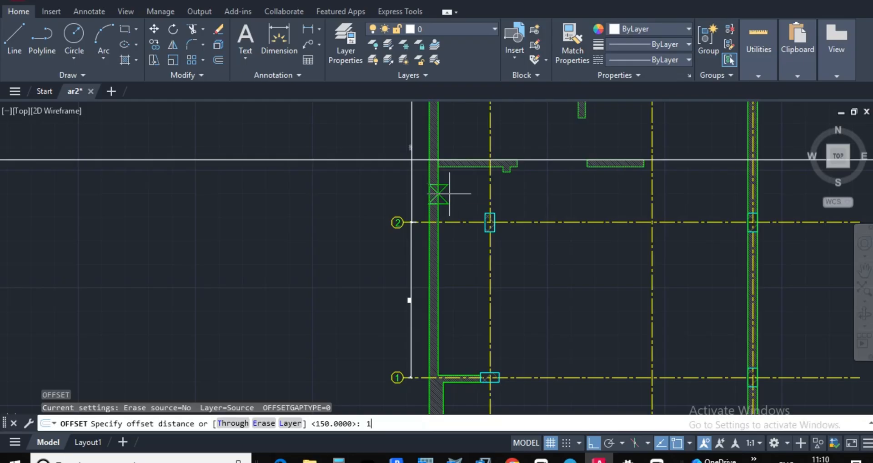
text(154)
key(Return)
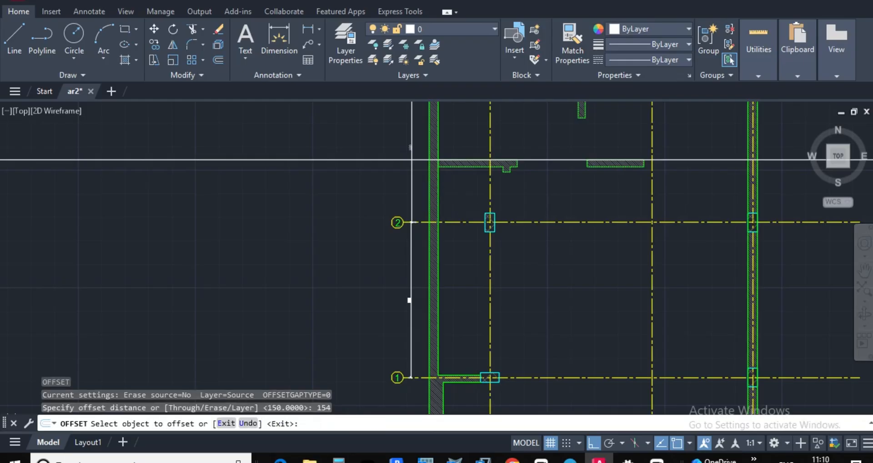
click(349, 160)
click(347, 224)
key(Escape)
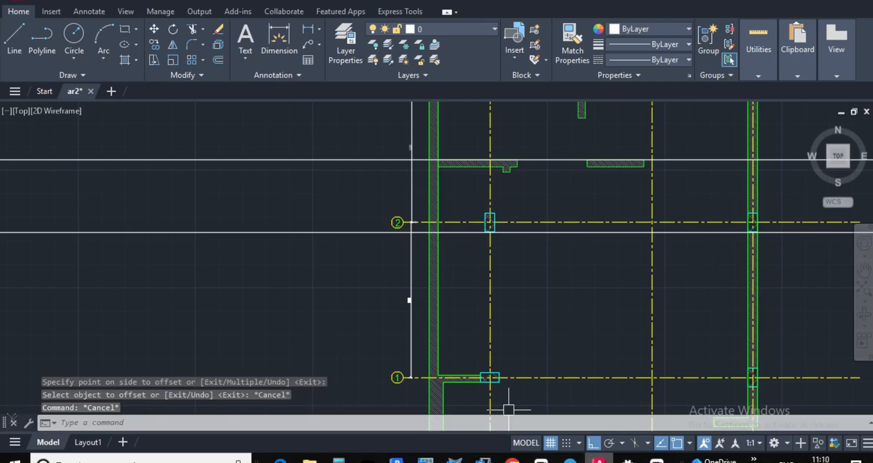
Switch to Revit and dimension from the right face of the Toilet's column to the outer face of the Toilet's right wall
key(alt+Tab)
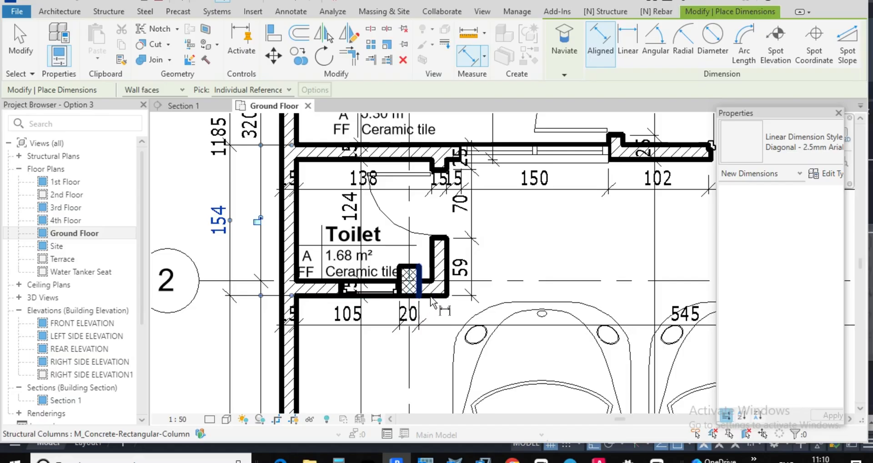
scroll(432, 301, up, 2)
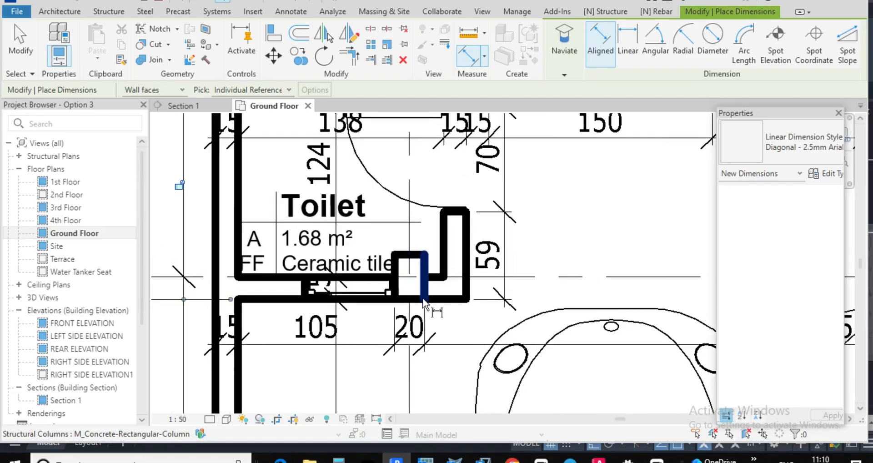
click(461, 295)
click(468, 273)
click(510, 304)
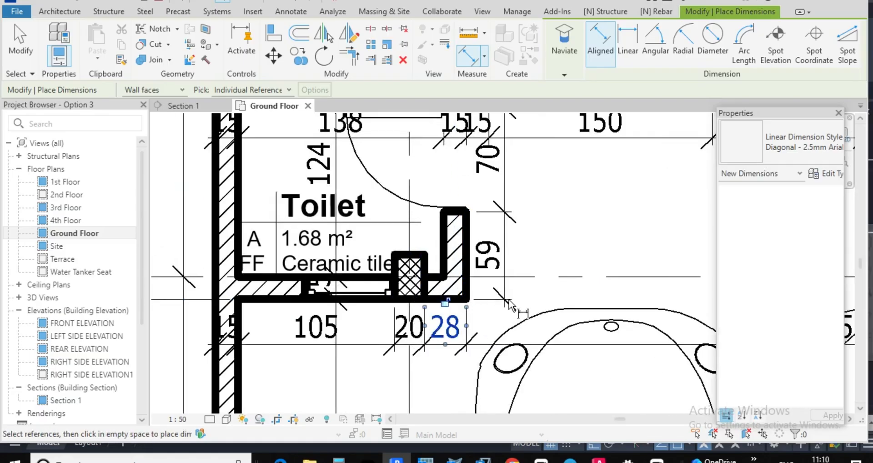
scroll(524, 342, down, 2)
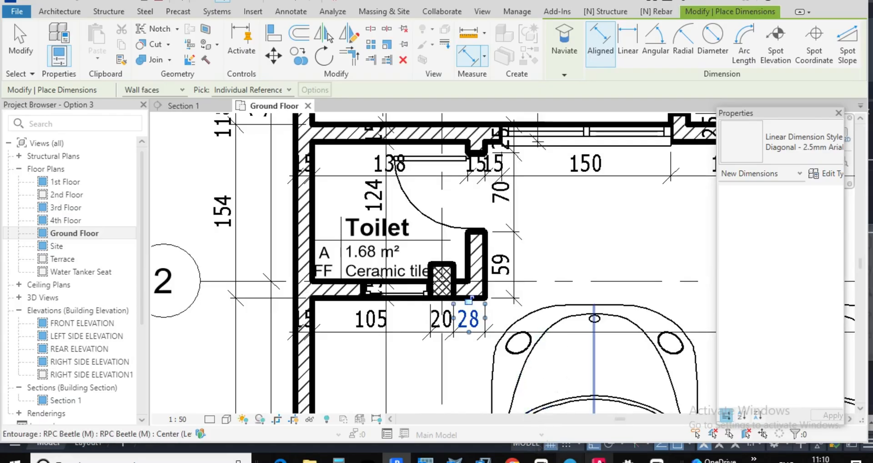
Switch back to AutoCAD and start a polyline where the left outer wall's inner face meets the lower construction line, running 105 to the right
key(alt+Tab)
scroll(523, 214, down, 1)
scroll(497, 209, up, 4)
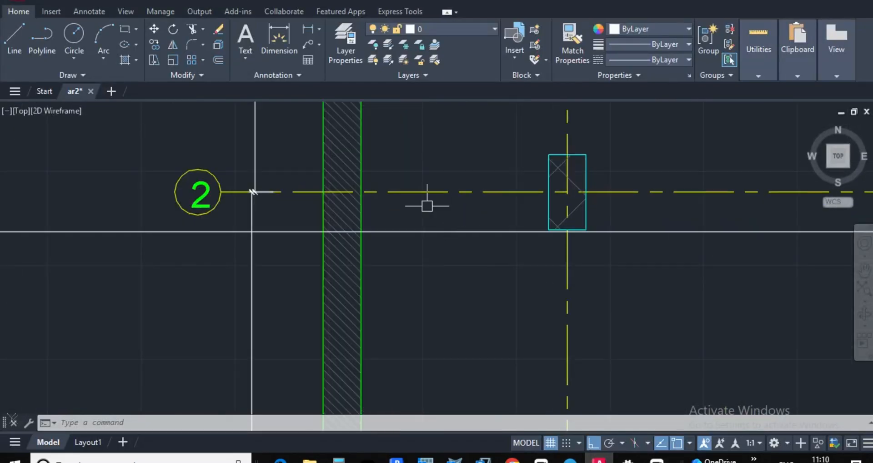
text(pl)
key(Return)
click(361, 232)
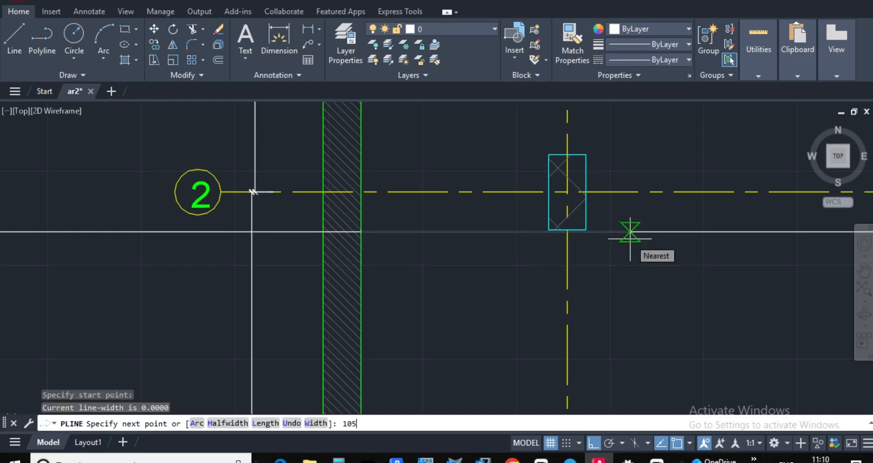
key(Return)
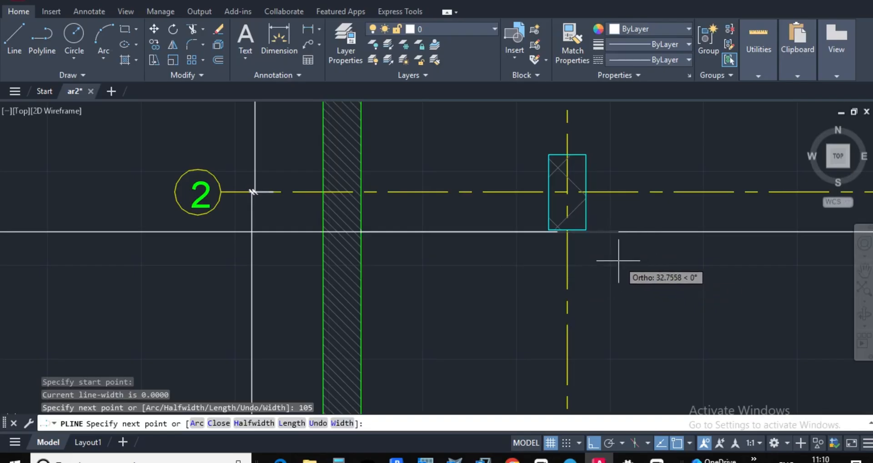
Try to extend the polyline to the column's lower-right corner, and undo that segment
scroll(599, 231, up, 4)
scroll(598, 231, down, 2)
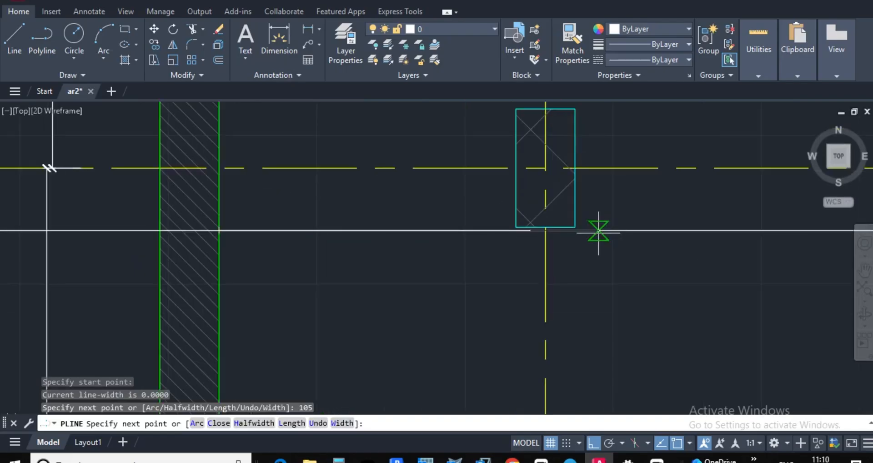
scroll(575, 227, up, 4)
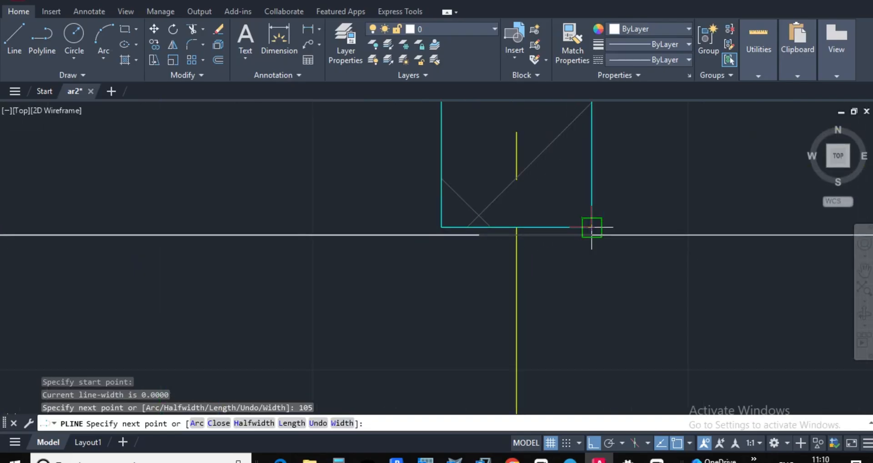
click(591, 227)
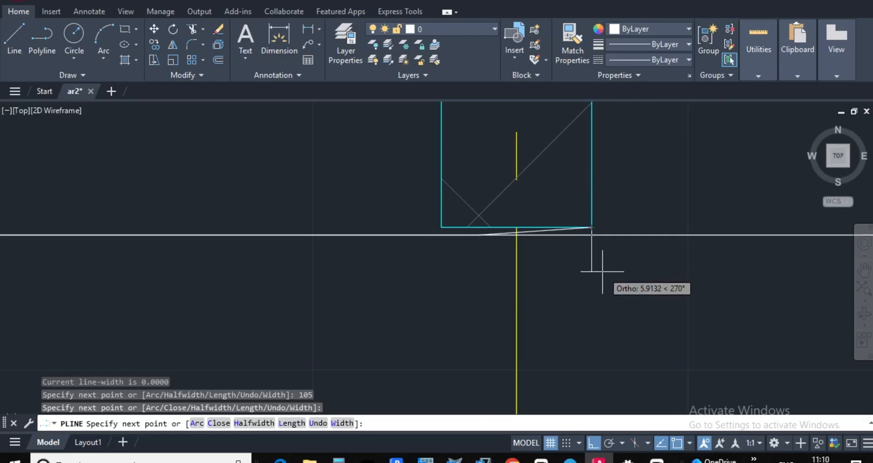
key(ctrl+z)
Extend the polyline along the lower construction line to the point in line with the column's right face
scroll(614, 249, down, 4)
scroll(629, 249, up, 4)
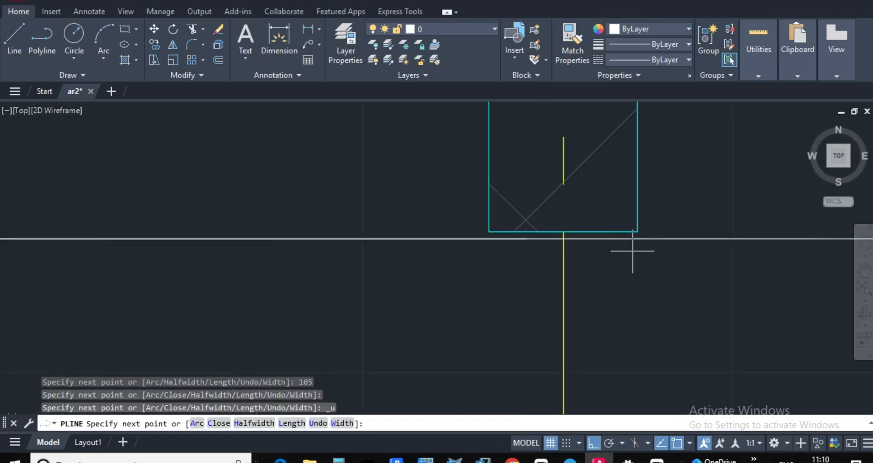
scroll(632, 241, up, 2)
click(633, 241)
scroll(618, 282, down, 6)
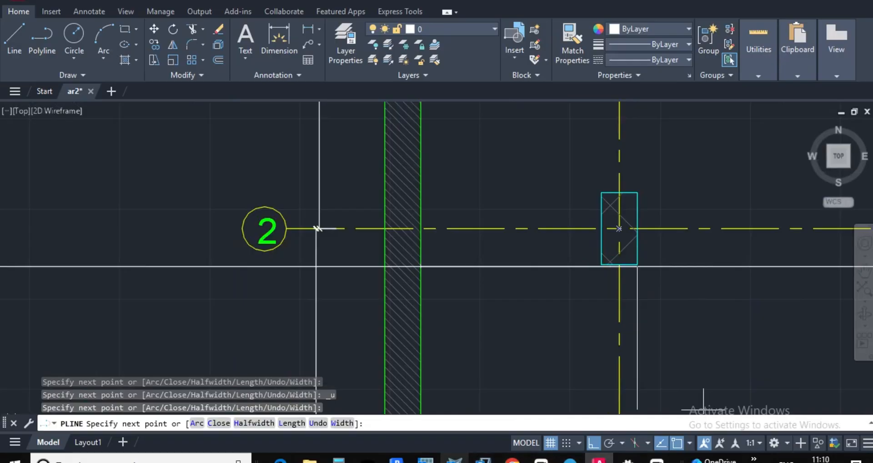
Check the Revit plan's dimensions, return to AutoCAD, and extend the polyline 28 to the right of the column
key(alt+Tab)
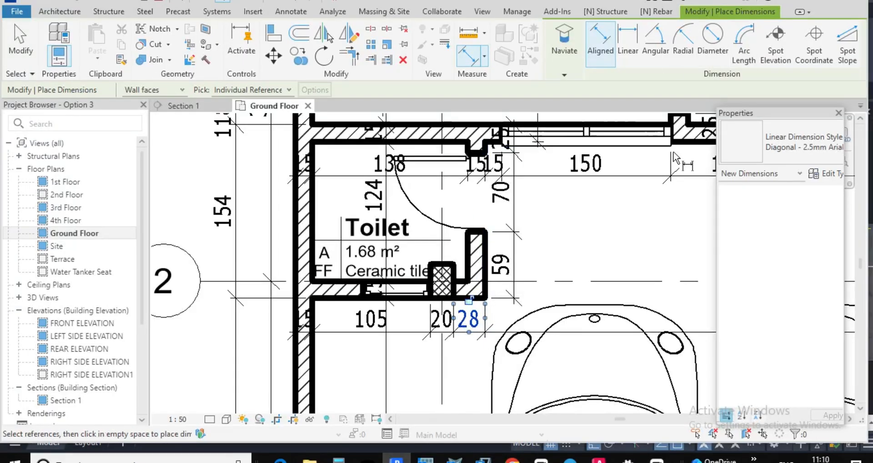
click(599, 459)
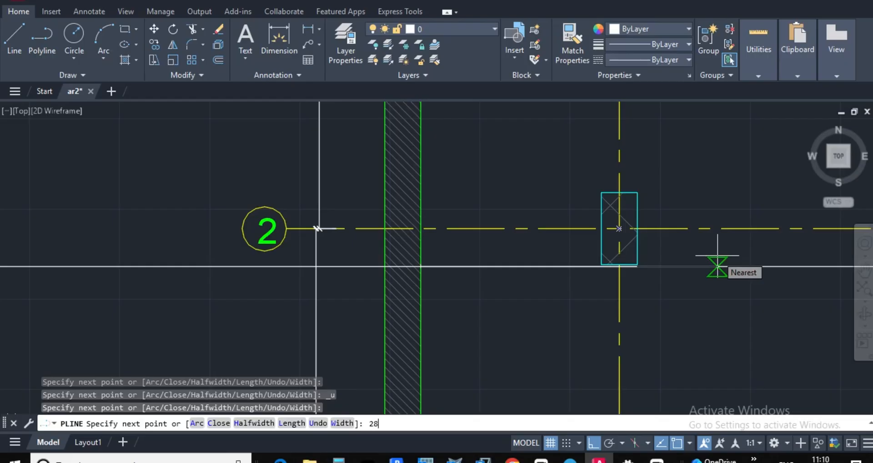
text(28)
key(Return)
scroll(673, 273, down, 4)
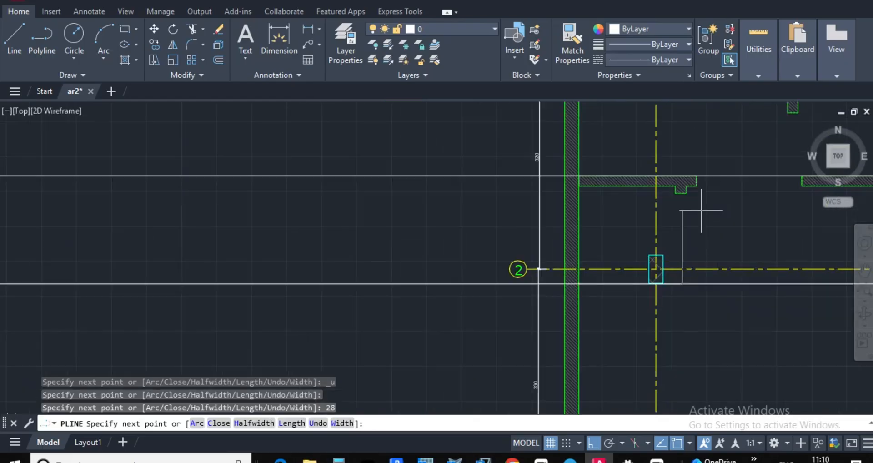
scroll(702, 211, up, 2)
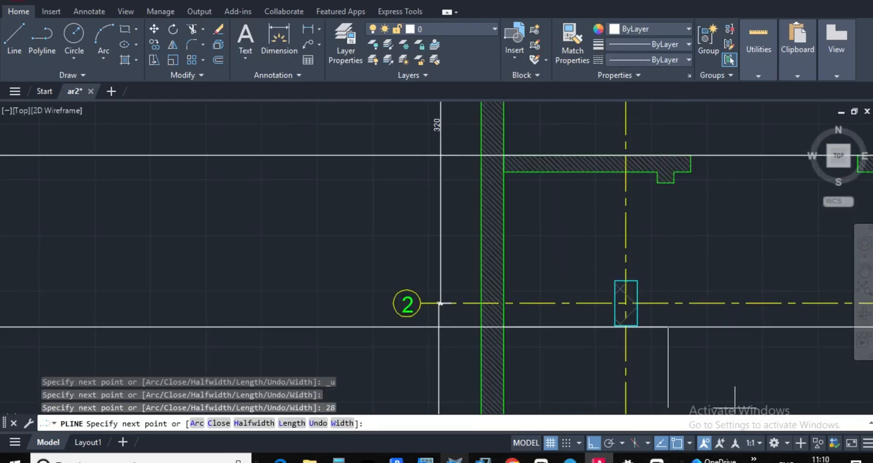
Check the Revit plan again, and extend the AutoCAD polyline 59 upward and 15 to the left for the Toilet's right wall
key(alt+Tab)
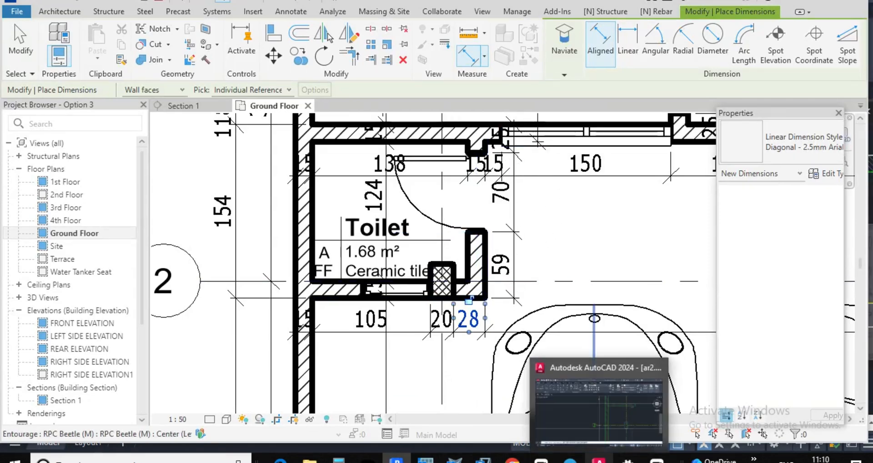
click(599, 461)
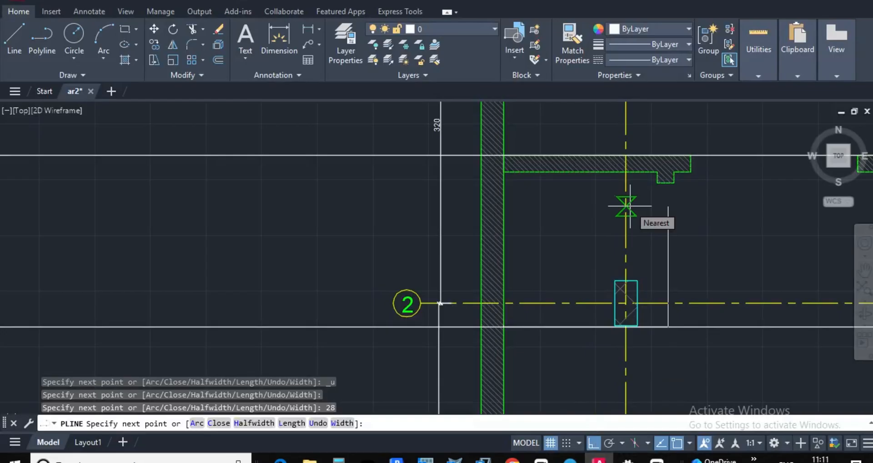
key(Return)
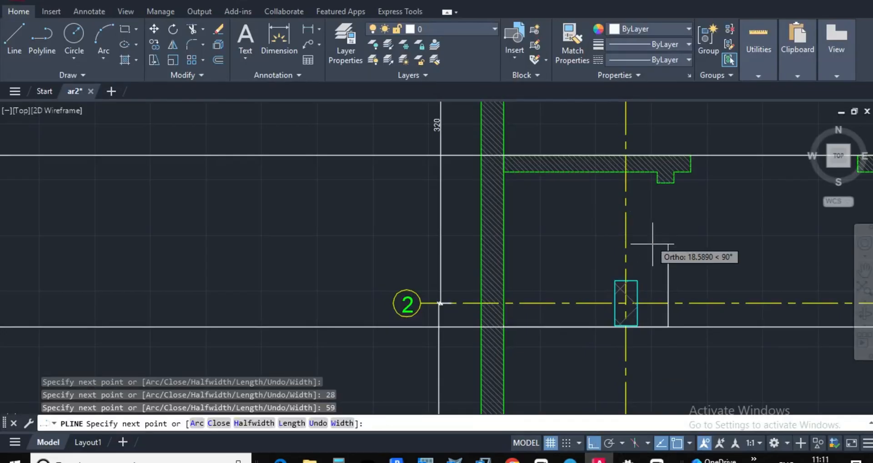
scroll(649, 247, up, 4)
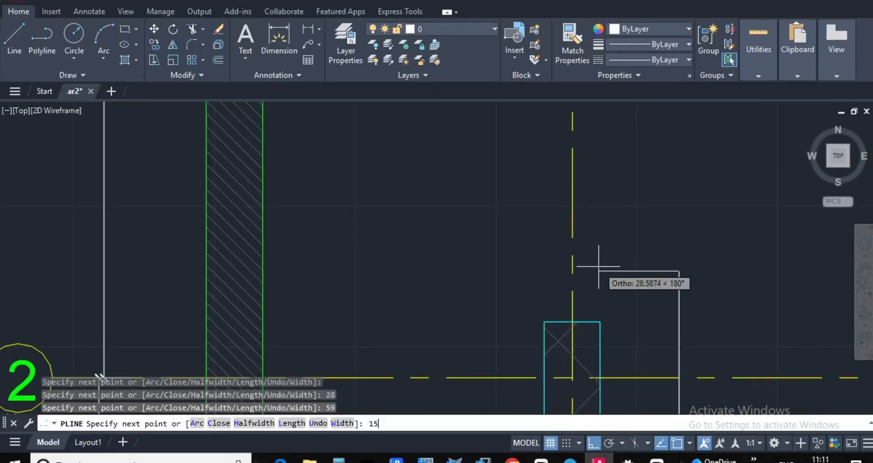
key(Return)
Run the polyline straight down past the lower construction line to form the right wall's inner face, and end it
scroll(657, 264, down, 3)
scroll(648, 313, up, 4)
scroll(663, 310, down, 4)
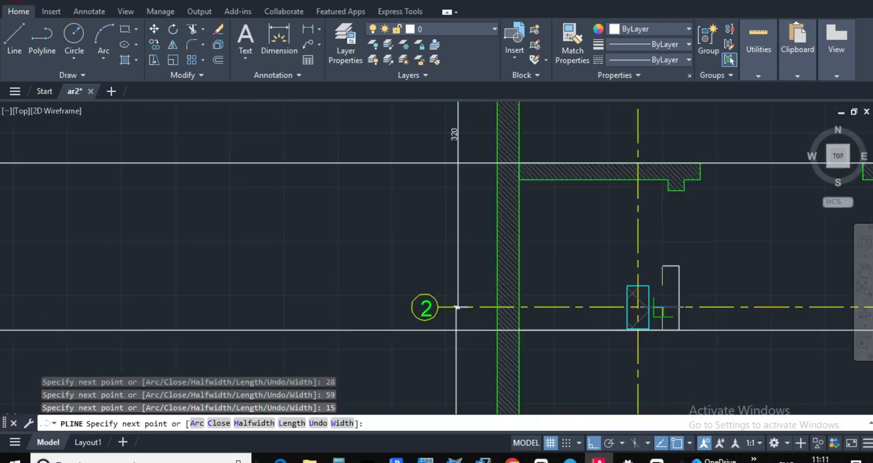
scroll(666, 319, up, 4)
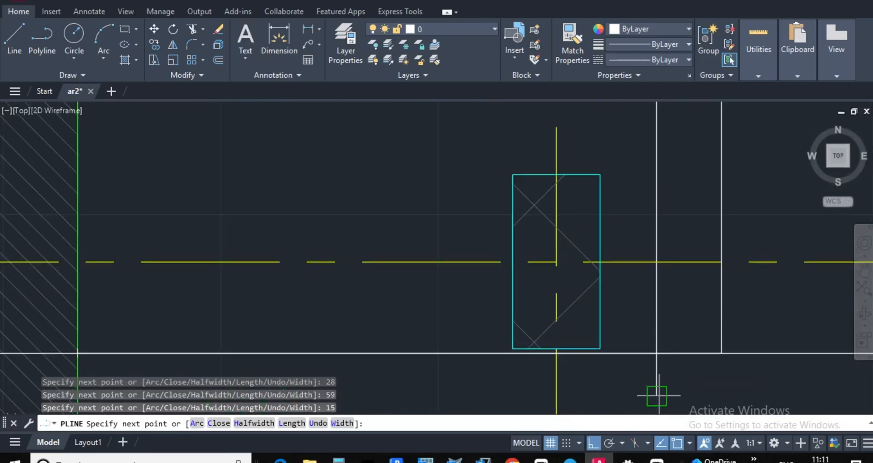
scroll(662, 342, down, 5)
key(Escape)
Delete both horizontal construction lines
click(437, 362)
click(420, 312)
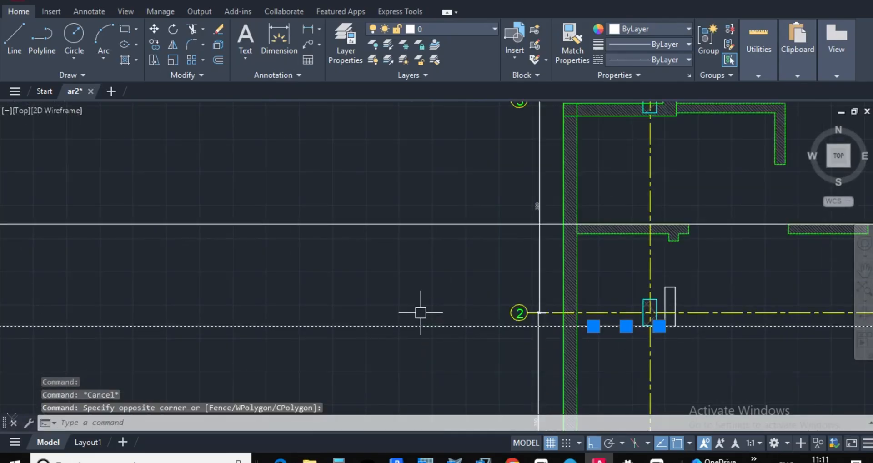
key(Delete)
click(307, 224)
key(Escape)
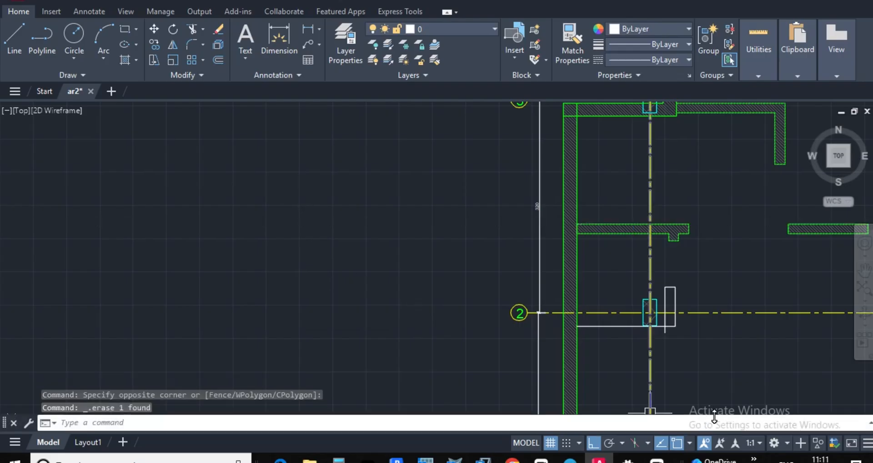
Explode the Toilet wall polyline into separate lines
scroll(664, 359, up, 3)
key(Escape)
key(Escape)
click(576, 302)
click(517, 256)
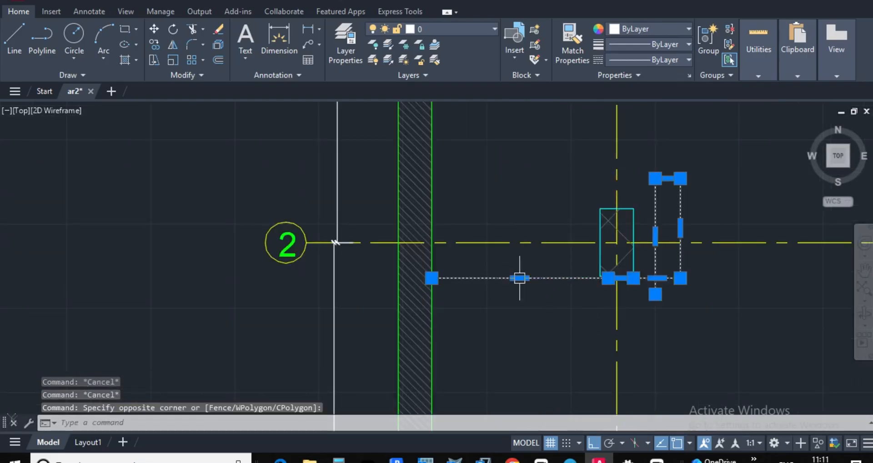
mouse_move(519, 279)
key(Escape)
click(495, 313)
click(478, 278)
click(489, 312)
click(468, 270)
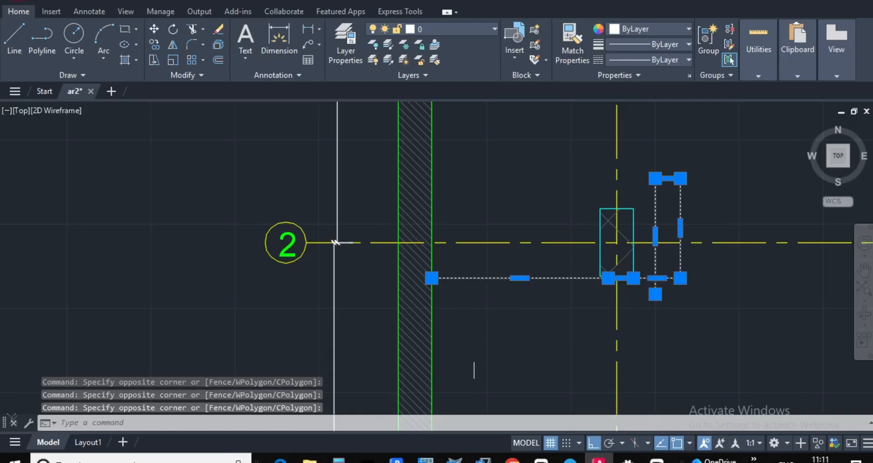
key(Return)
key(Escape)
click(497, 321)
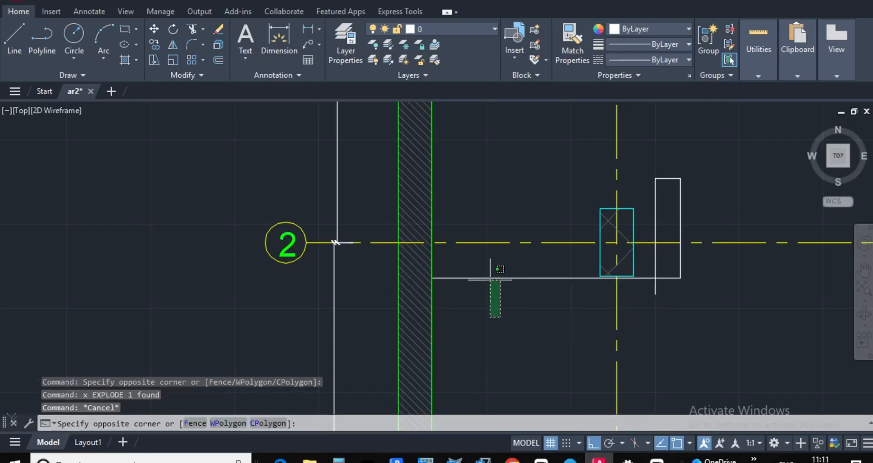
click(489, 269)
text(co)
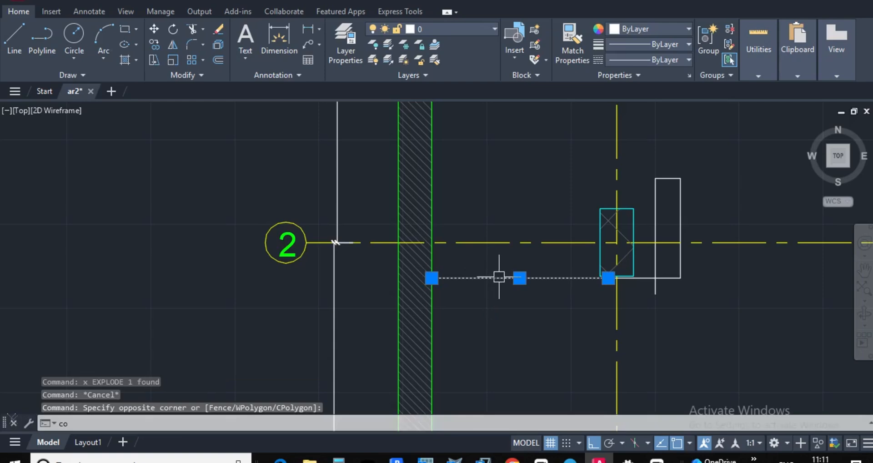
key(Return)
click(500, 278)
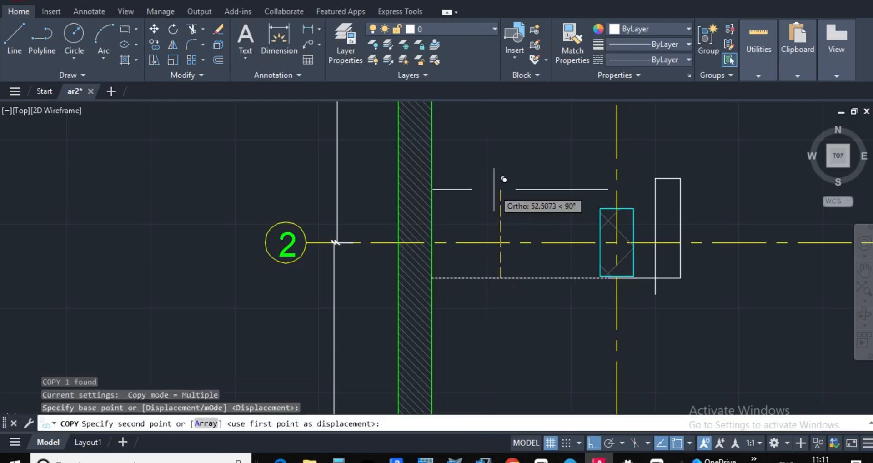
text(15o)
key(Return)
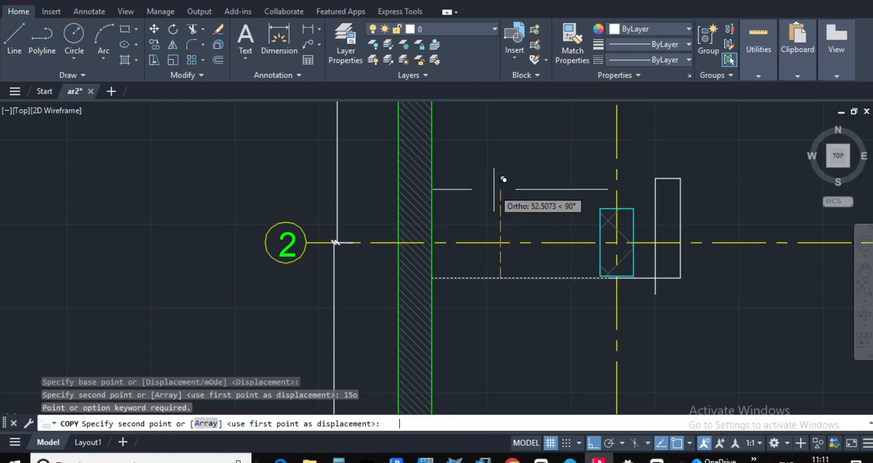
scroll(523, 172, down, 2)
scroll(527, 228, up, 6)
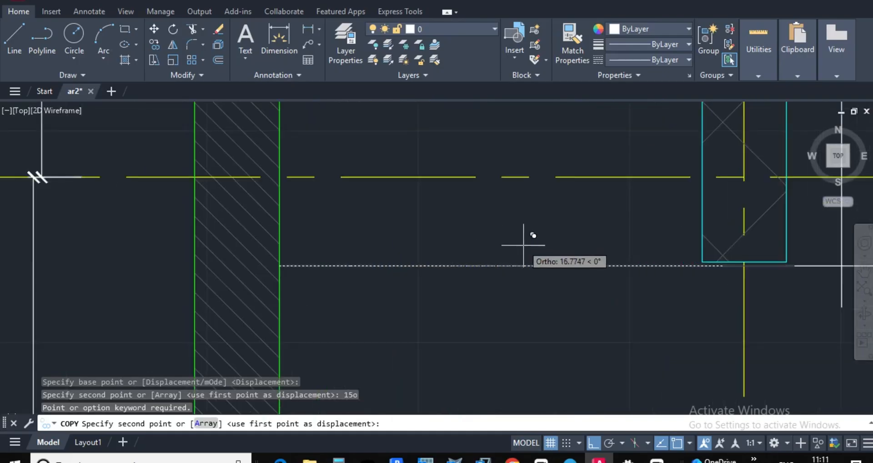
key(Escape)
key(Escape)
Copy the horizontal Toilet wall line near axis 2 upward by 150
click(556, 280)
click(521, 230)
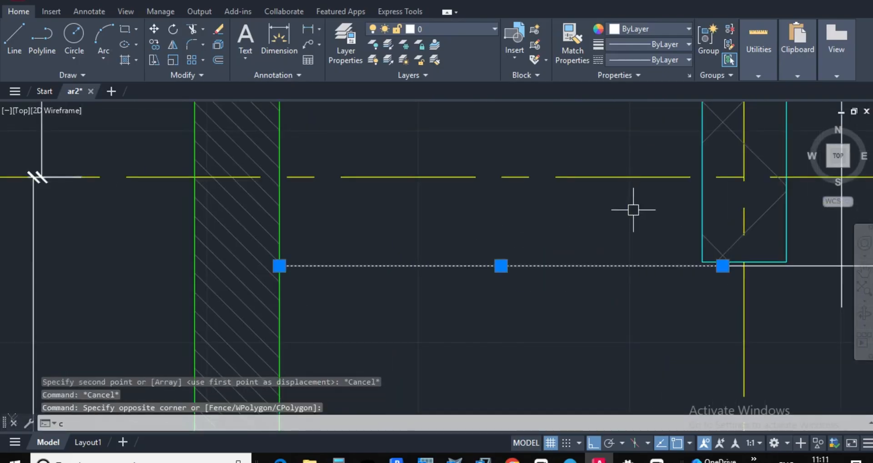
key(Return)
click(568, 266)
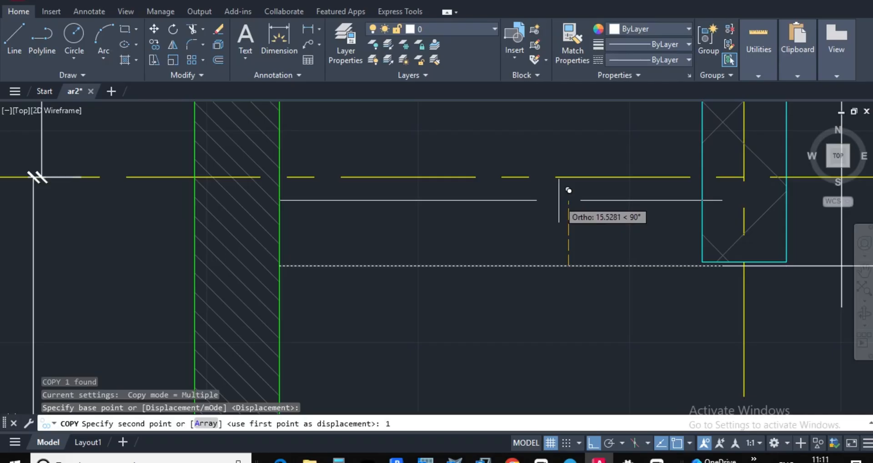
text(150)
key(Return)
scroll(530, 230, down, 3)
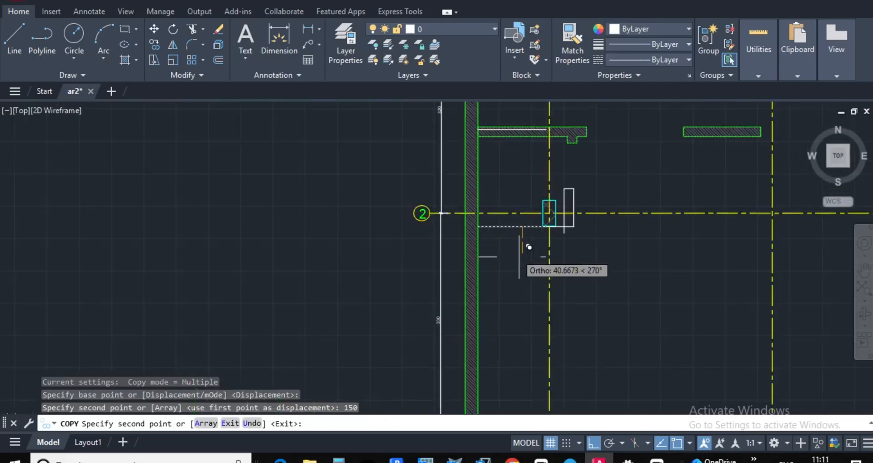
scroll(518, 235, up, 2)
key(Escape)
key(Escape)
scroll(523, 246, up, 4)
Copy the horizontal Toilet wall line 15 upward to form the wall's other face
click(517, 230)
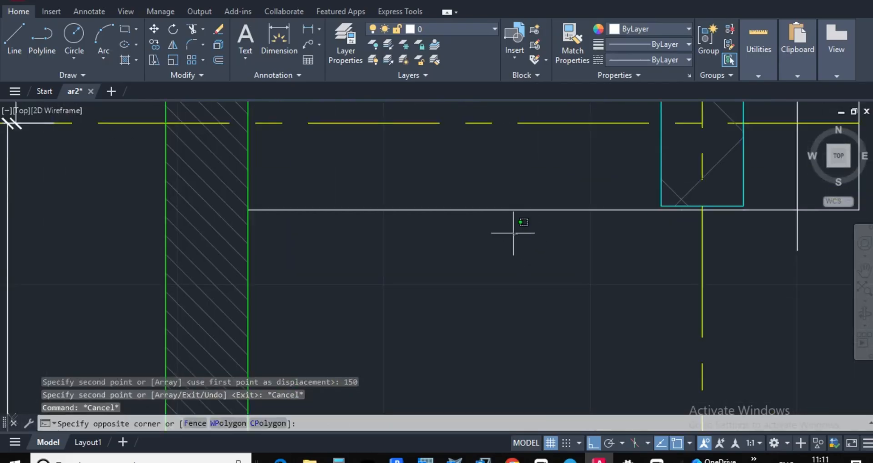
click(469, 196)
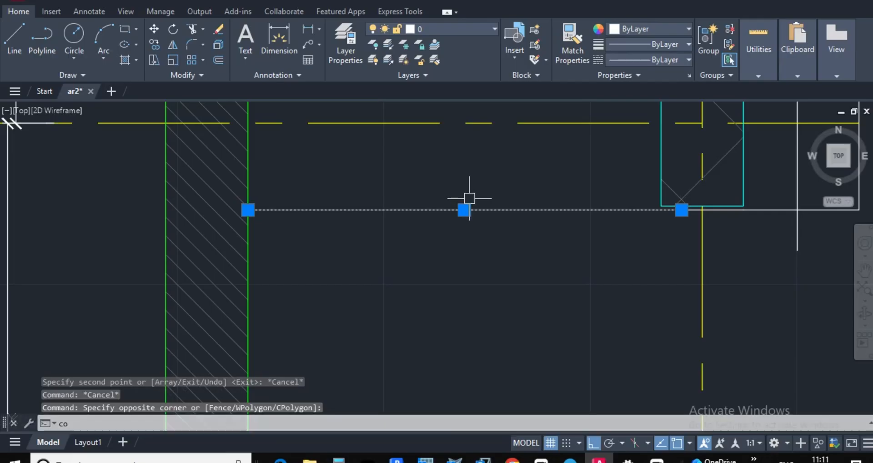
text(co)
key(Return)
click(464, 210)
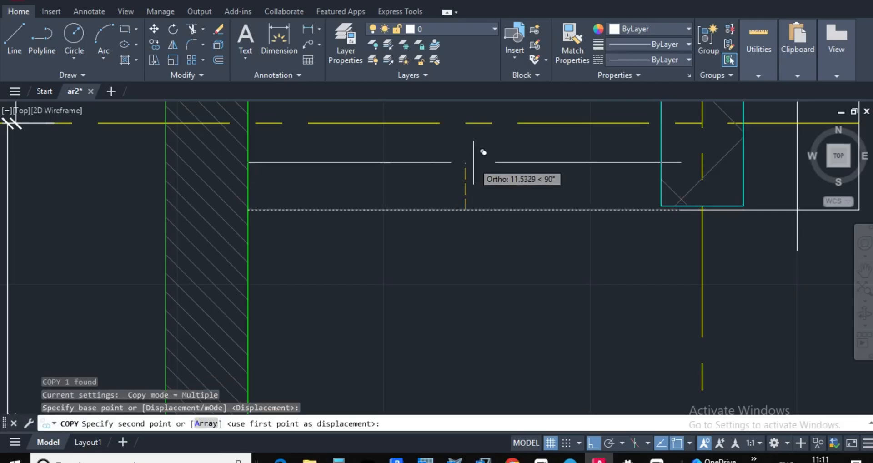
key(Return)
key(Escape)
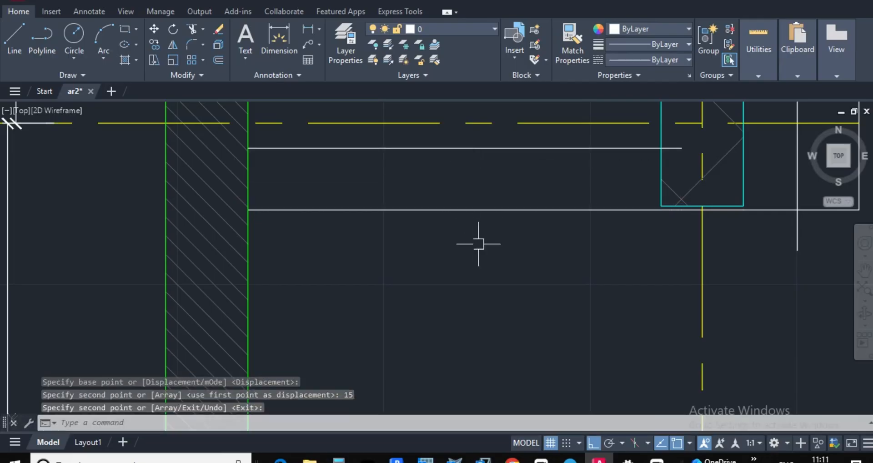
Delete the stray line copy lying inside the hatched wall above the Toilet wall
scroll(477, 240, down, 5)
scroll(478, 255, up, 5)
scroll(477, 272, up, 6)
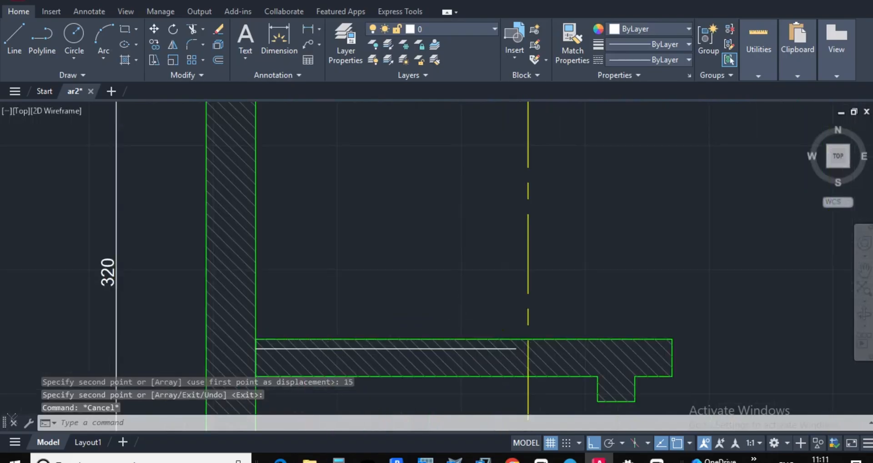
scroll(477, 336, up, 6)
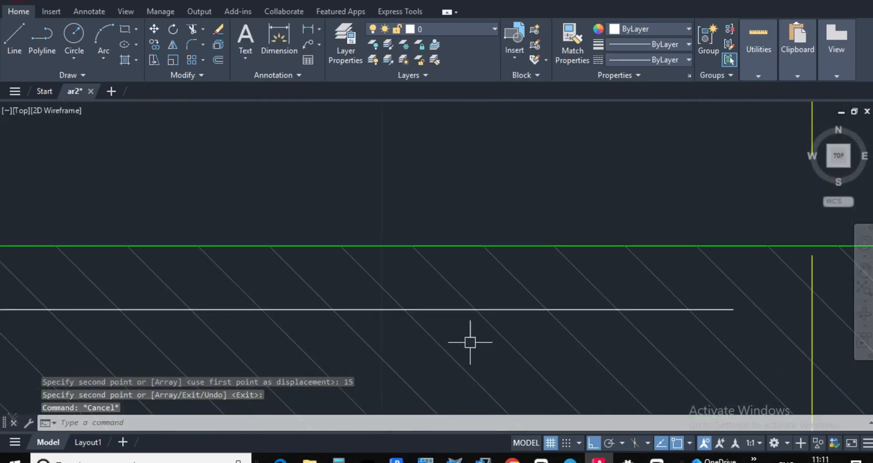
click(441, 311)
key(Delete)
scroll(450, 255, down, 8)
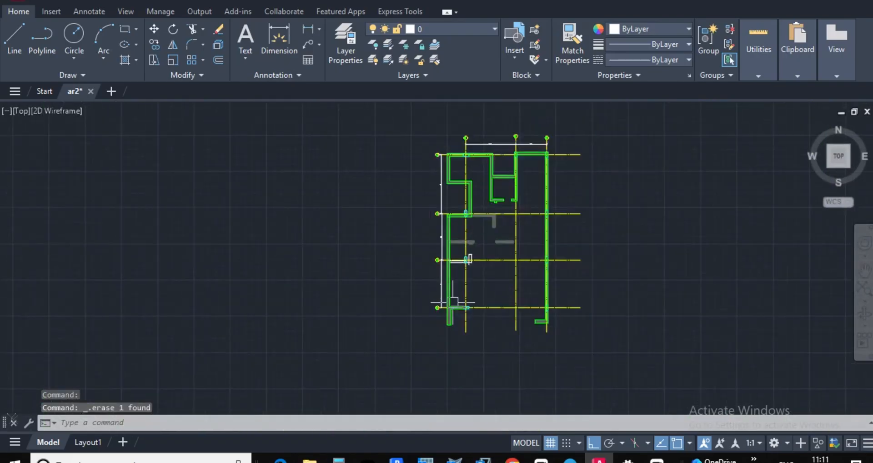
Shorten the copied wall line so its right end meets the left face of the column on axis 2
scroll(492, 190, up, 8)
scroll(492, 191, up, 4)
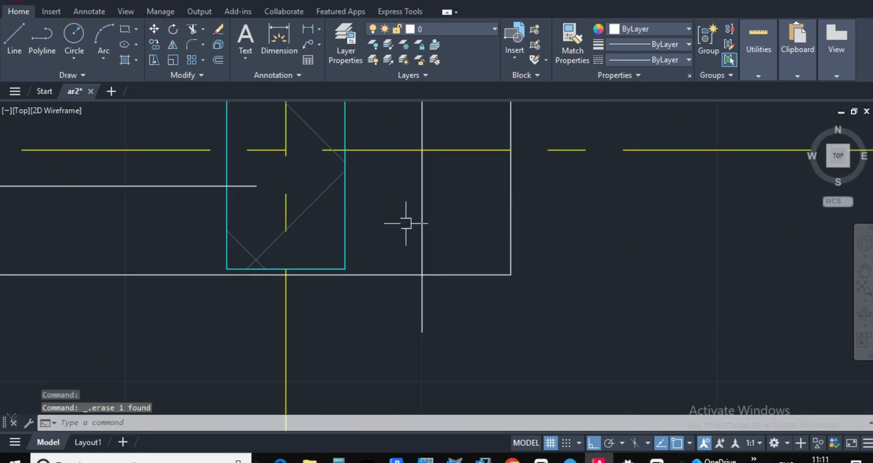
scroll(364, 216, down, 2)
scroll(312, 208, up, 2)
click(431, 237)
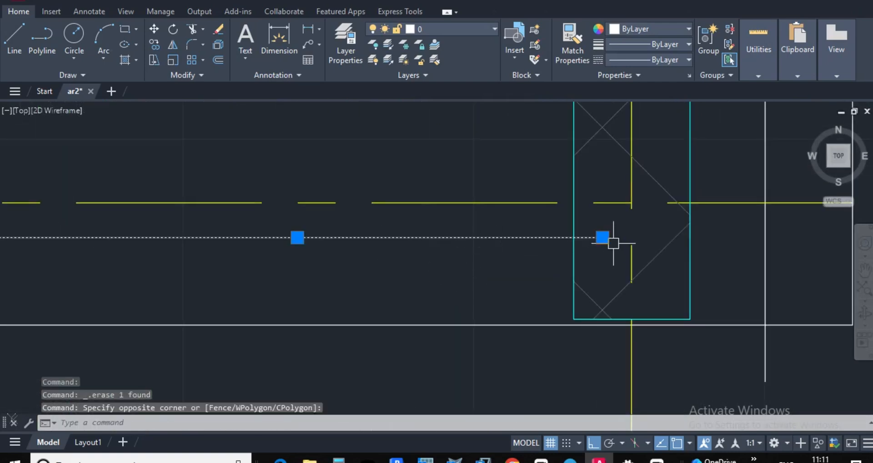
click(602, 238)
click(574, 237)
Draw a horizontal polyline from the column's right face to the inner face of the Toilet's right wall, level with the upper wall line
scroll(637, 234, down, 4)
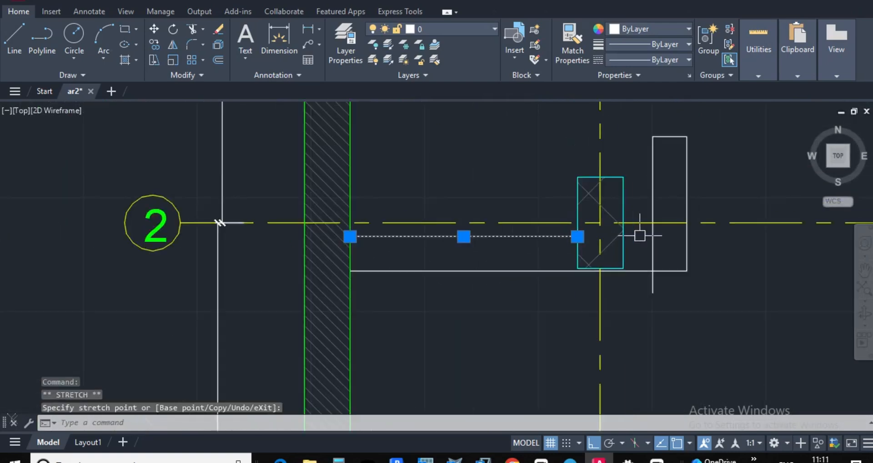
scroll(668, 248, up, 4)
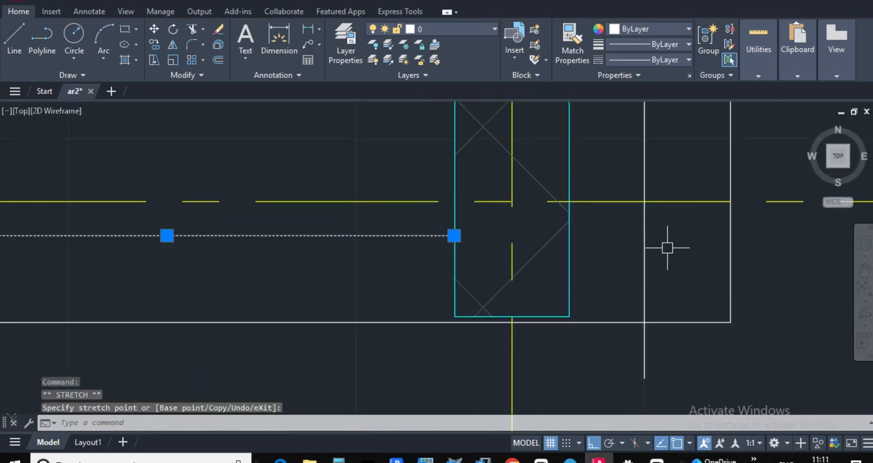
click(53, 41)
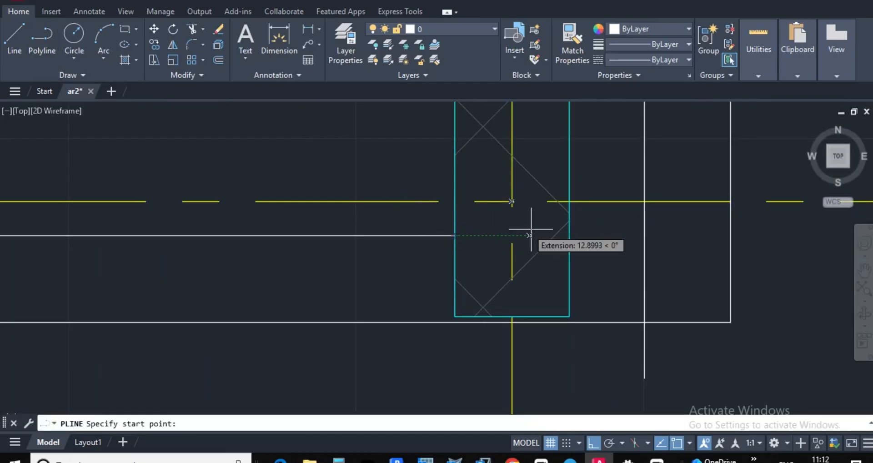
click(570, 236)
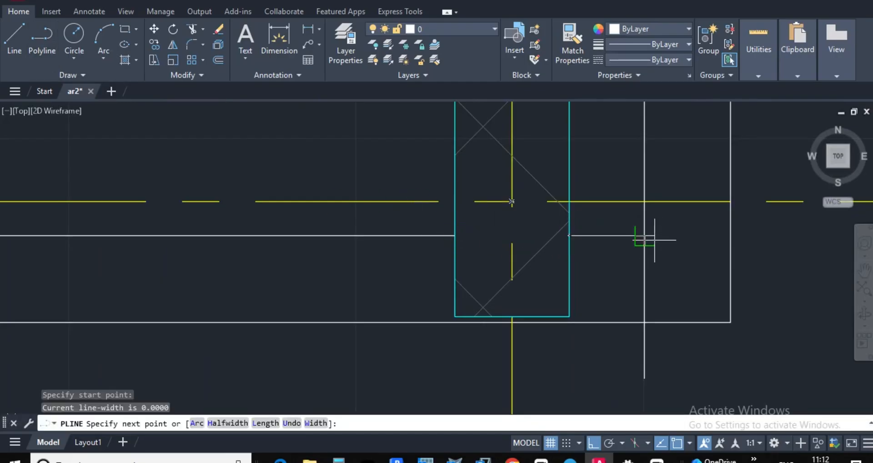
key(Escape)
key(Escape)
key(Escape)
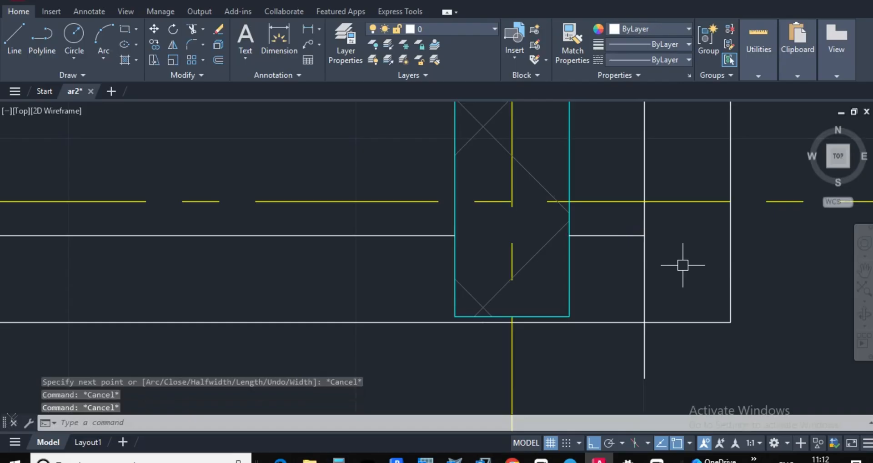
Trim the right wall's inner face line where it runs below the new short horizontal segment
key(Return)
right_click(667, 262)
drag(629, 268, 650, 265)
scroll(646, 264, down, 3)
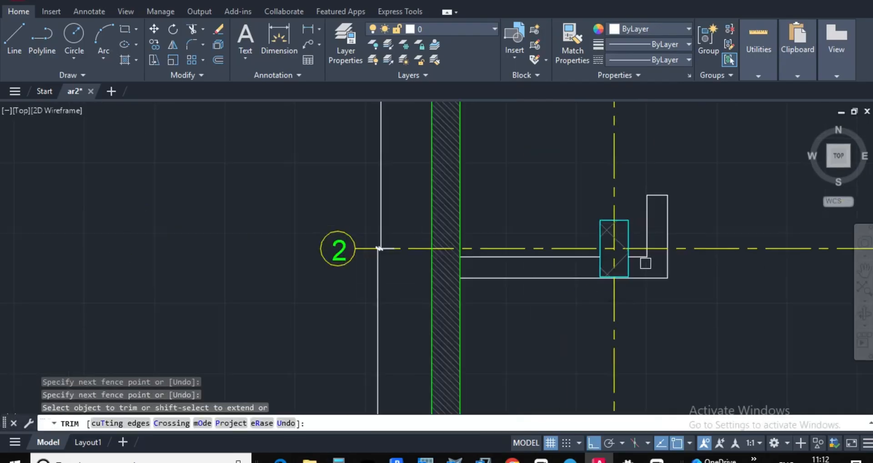
scroll(602, 256, up, 2)
scroll(600, 257, down, 6)
key(Escape)
scroll(657, 232, up, 2)
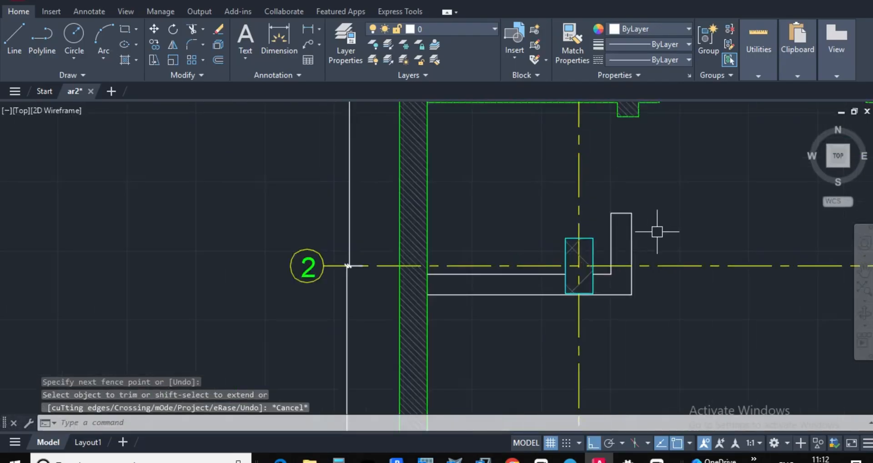
scroll(729, 227, down, 4)
scroll(587, 245, up, 2)
scroll(671, 217, down, 2)
key(Escape)
key(Escape)
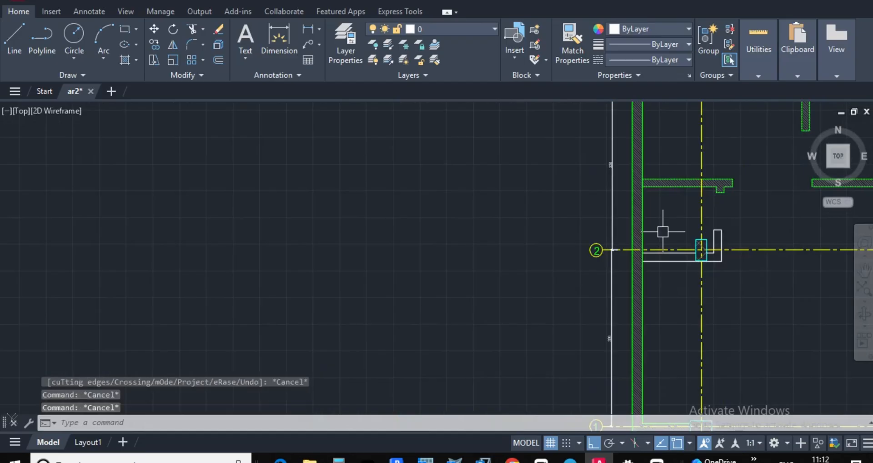
Hatch the Toilet wall on both sides of the column, including the vertical right part
scroll(727, 260, up, 4)
text(h)
key(Return)
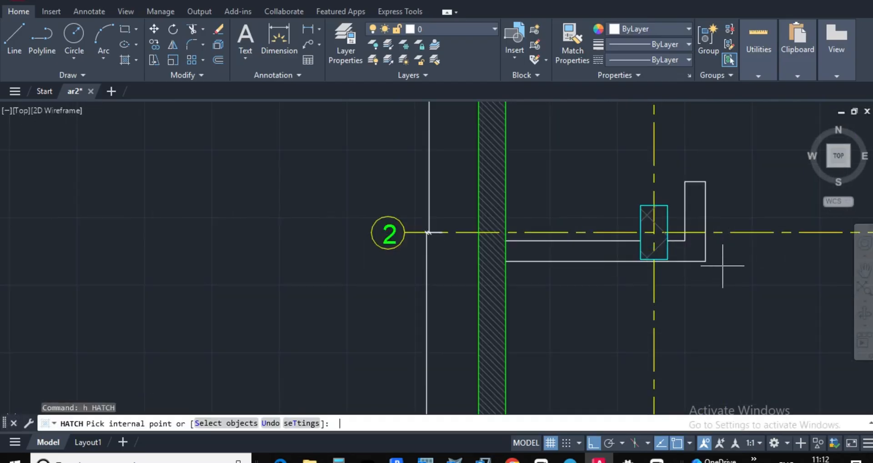
scroll(723, 265, up, 2)
click(531, 245)
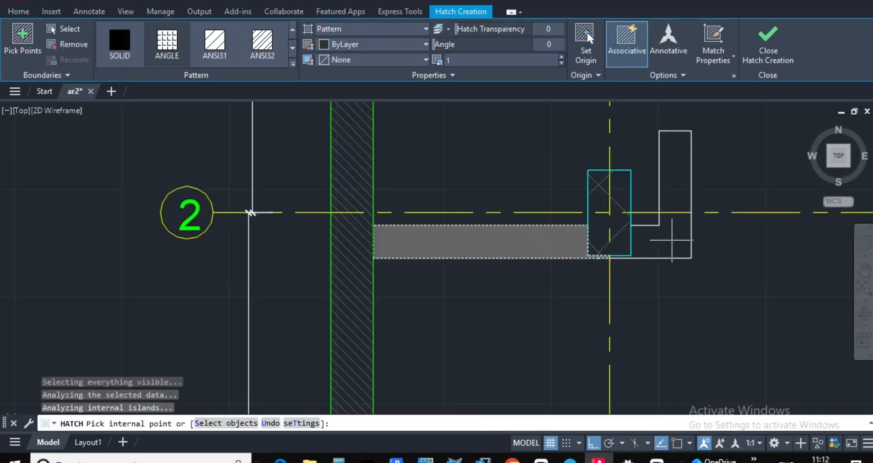
click(671, 240)
click(673, 184)
scroll(662, 189, down, 4)
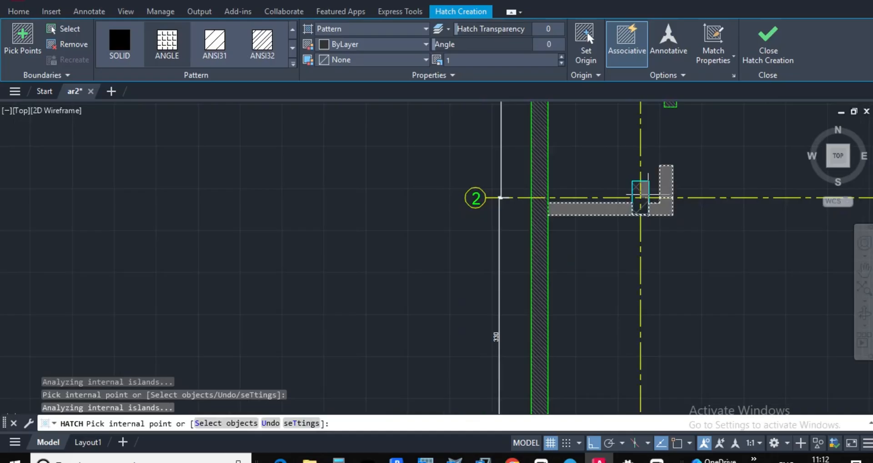
key(Return)
text(m)
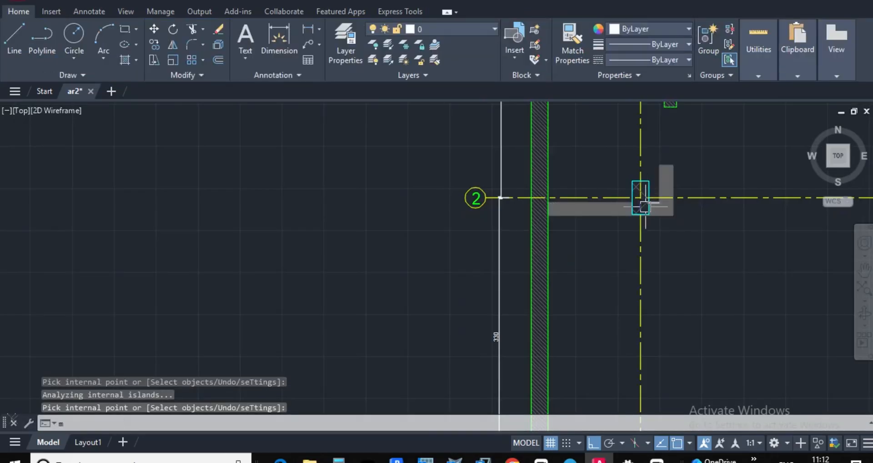
text(sa)
click(596, 285)
key(Escape)
key(Escape)
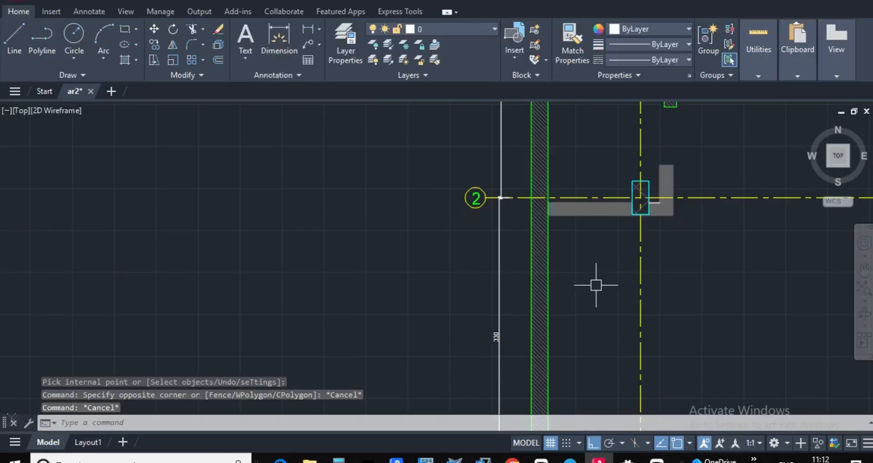
Match the new Toilet wall hatch to the diagonal hatch of the long left wall
text(ma)
key(Return)
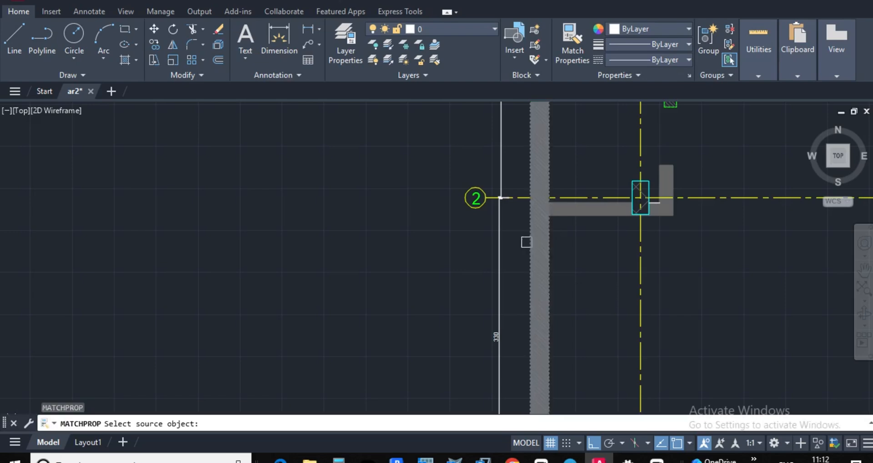
scroll(562, 201, up, 5)
click(561, 201)
scroll(575, 223, down, 3)
scroll(632, 184, up, 2)
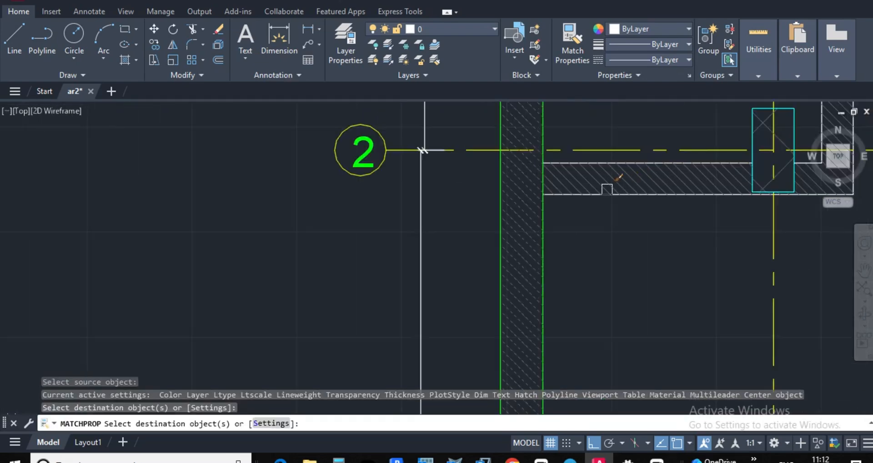
scroll(614, 185, down, 3)
scroll(624, 185, up, 5)
key(Escape)
key(Escape)
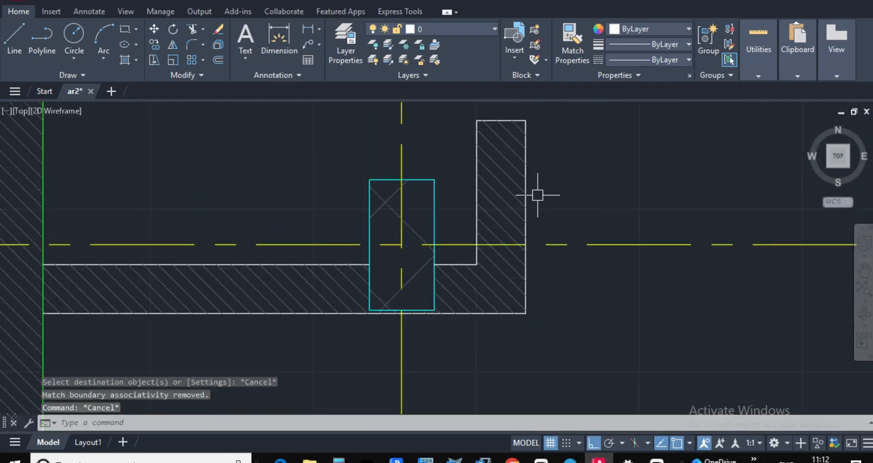
key(Escape)
Match the upper line of the horizontal Toilet wall to the long left wall's green outline
text(m)
scroll(538, 200, down, 3)
text(a)
scroll(580, 135, up, 5)
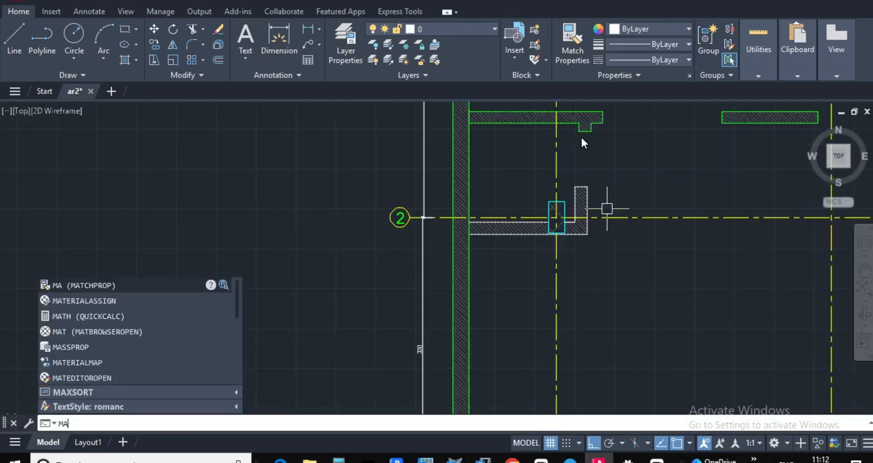
click(111, 285)
scroll(209, 264, up, 4)
middle_drag(210, 263, 306, 264)
scroll(521, 200, up, 4)
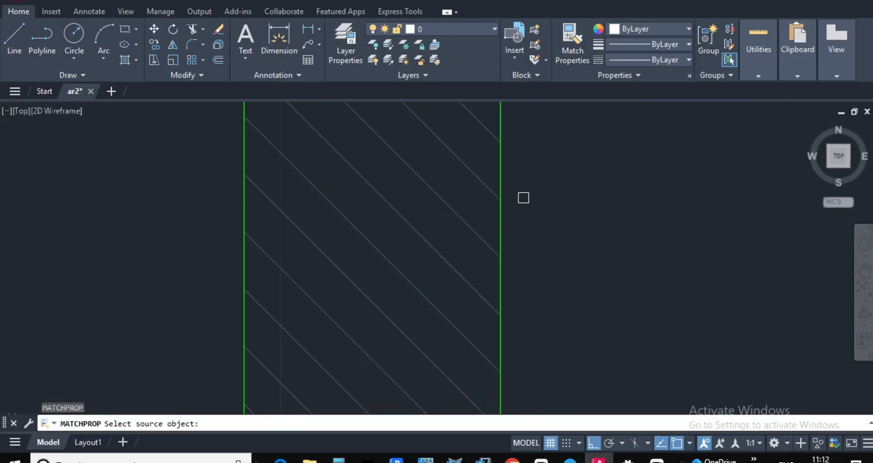
click(500, 204)
scroll(505, 184, down, 4)
scroll(506, 184, down, 3)
scroll(526, 251, up, 6)
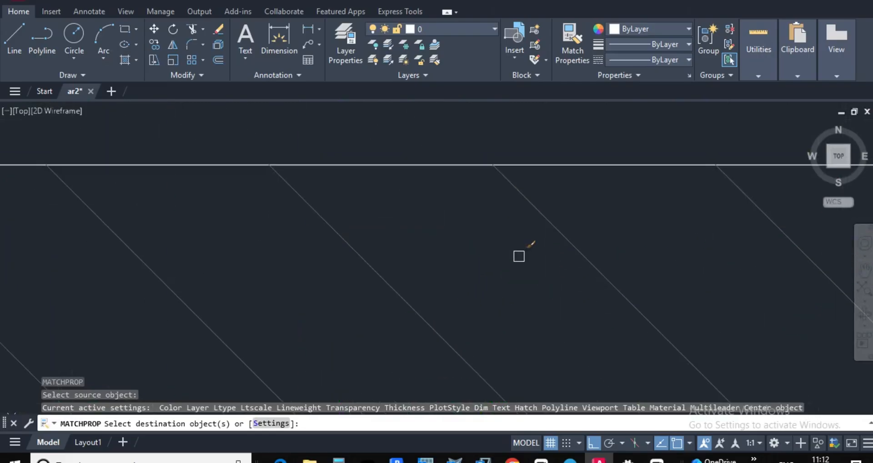
click(456, 213)
click(405, 143)
scroll(406, 150, down, 6)
Match the horizontal Toilet wall's lower line and the short line beside the column to the long left wall's green outline
scroll(473, 262, up, 7)
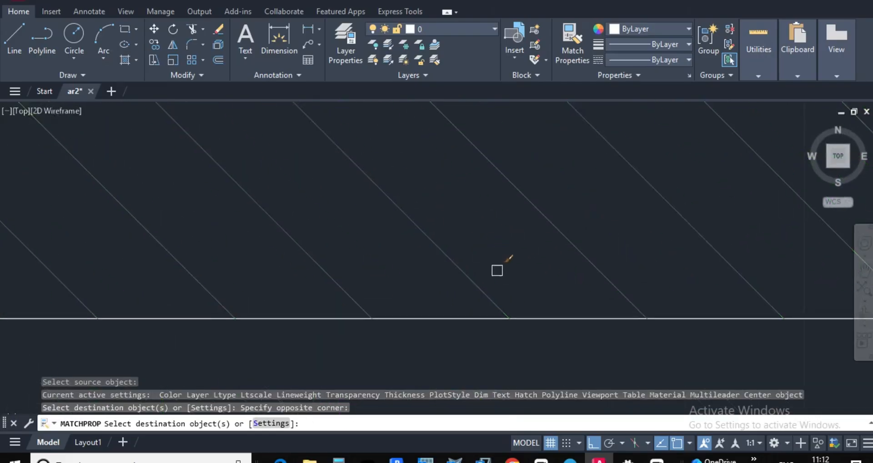
scroll(574, 293, down, 2)
click(601, 342)
click(596, 304)
scroll(472, 283, down, 7)
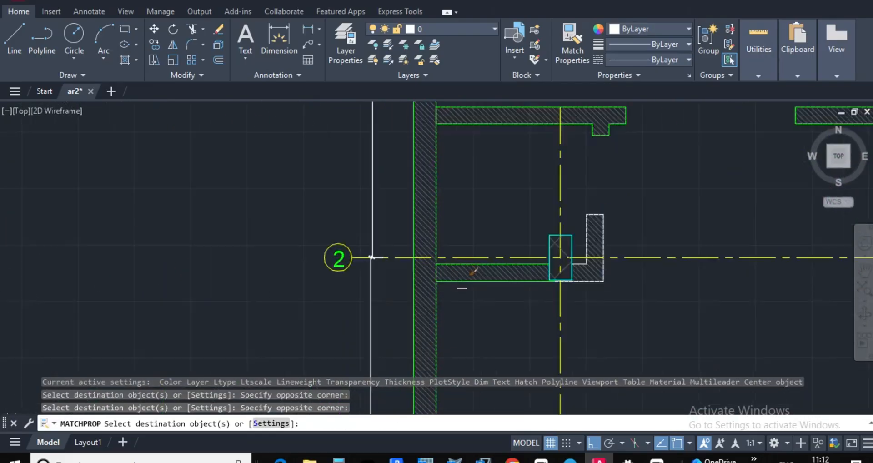
scroll(556, 265, up, 2)
scroll(591, 257, up, 5)
click(569, 226)
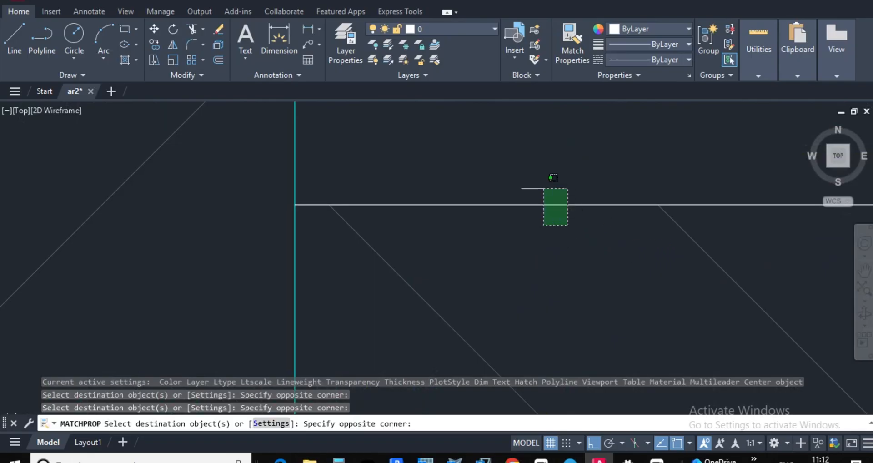
click(551, 176)
Match the remaining outer corner lines and the end of the vertical Toilet wall part to the same green outline
scroll(524, 187, down, 5)
scroll(628, 294, up, 9)
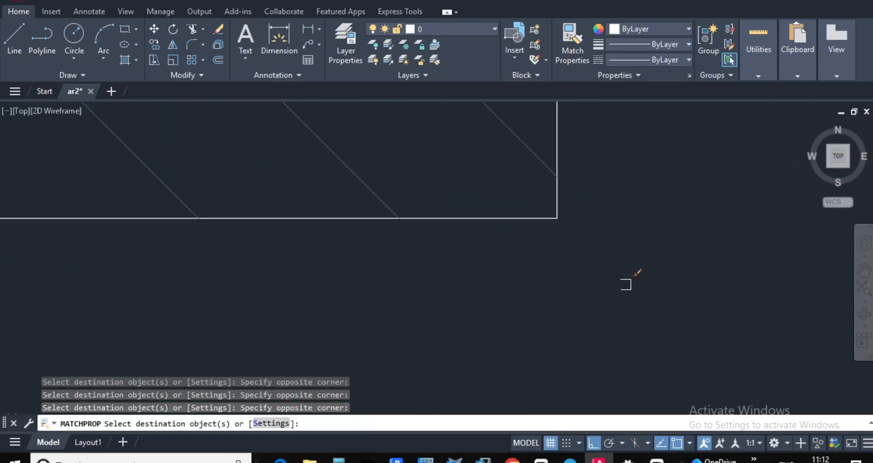
click(578, 268)
click(558, 213)
click(566, 233)
click(552, 210)
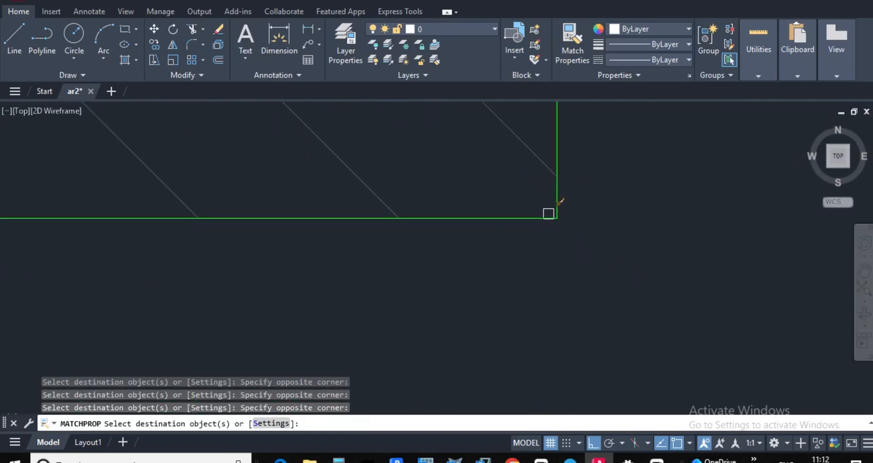
scroll(616, 325, down, 4)
scroll(577, 242, up, 8)
scroll(579, 154, up, 7)
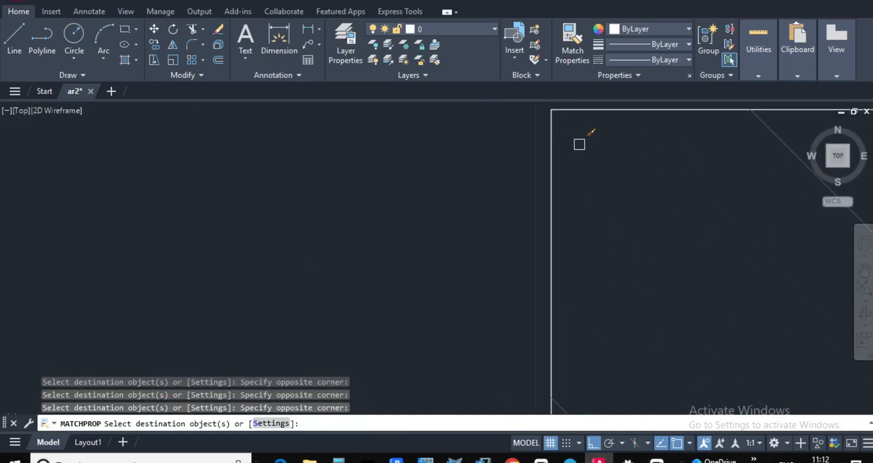
click(580, 145)
click(547, 106)
scroll(551, 181, down, 15)
scroll(511, 232, up, 4)
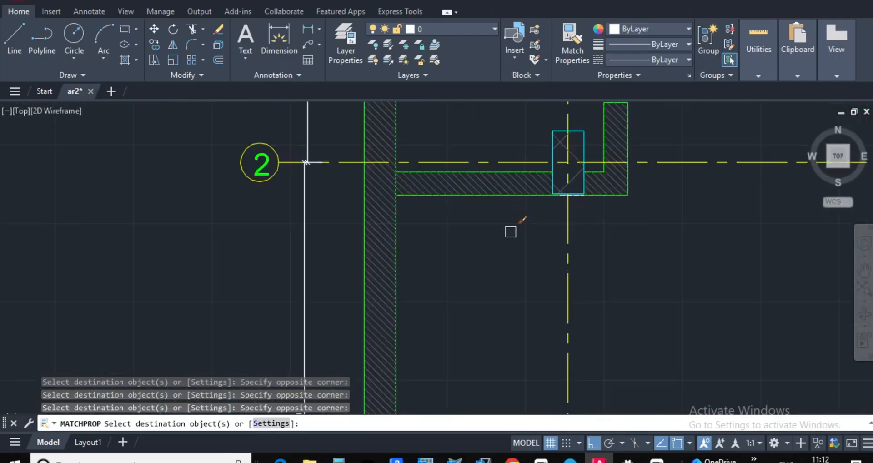
key(Escape)
key(Escape)
scroll(546, 223, down, 5)
scroll(568, 219, up, 7)
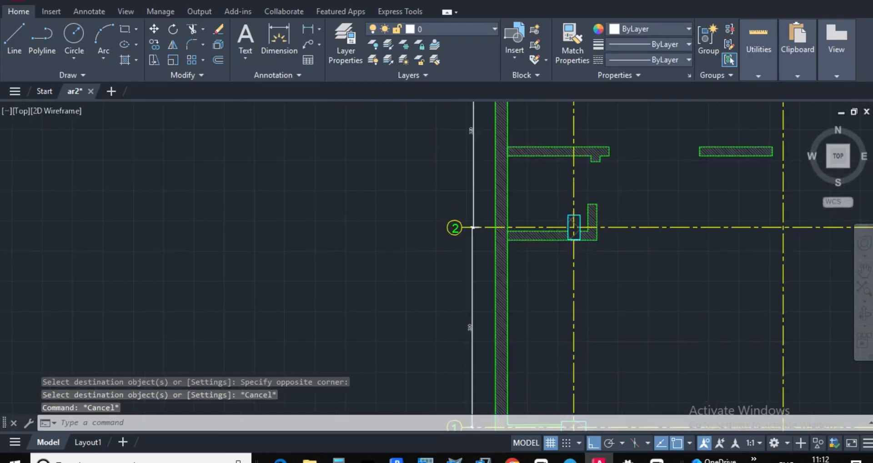
scroll(575, 159, down, 6)
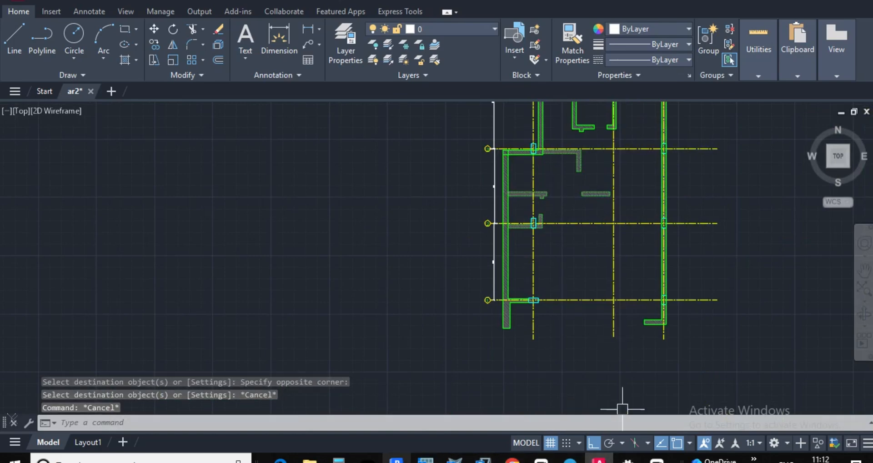
Switch to the Revit ground floor plan and examine the dimensions of the short wall piece beside the double door
key(alt+Tab)
scroll(503, 271, down, 4)
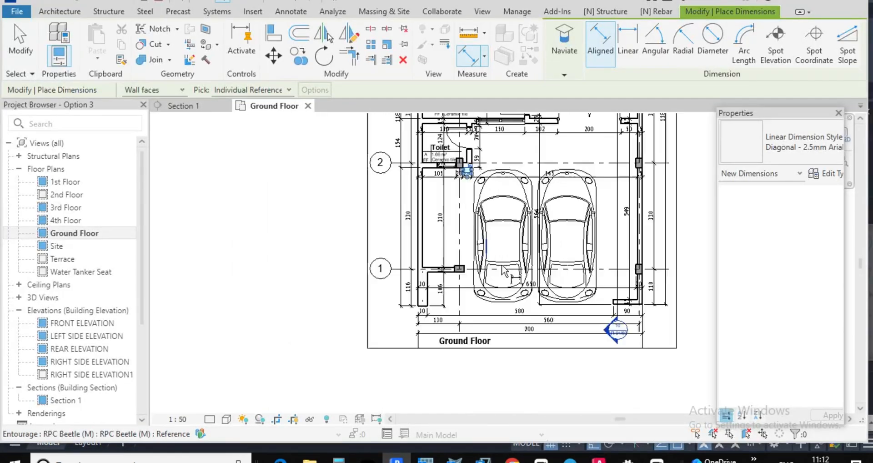
scroll(503, 270, down, 2)
scroll(552, 253, up, 3)
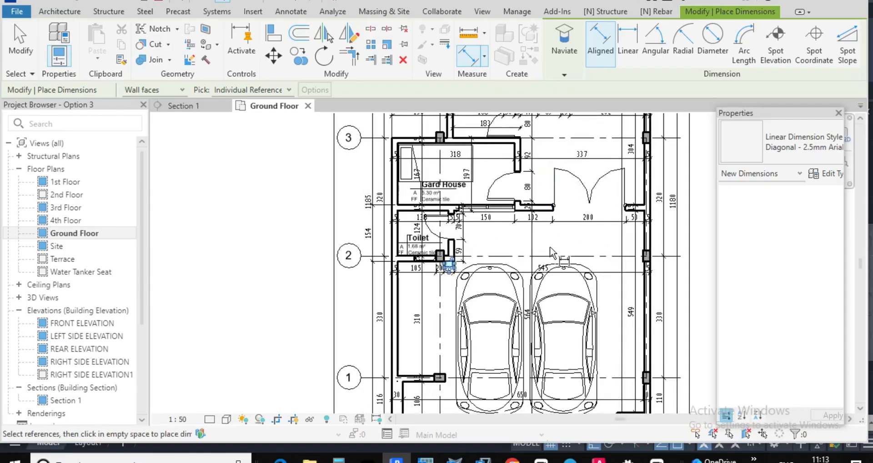
click(625, 208)
middle_drag(625, 208, 618, 210)
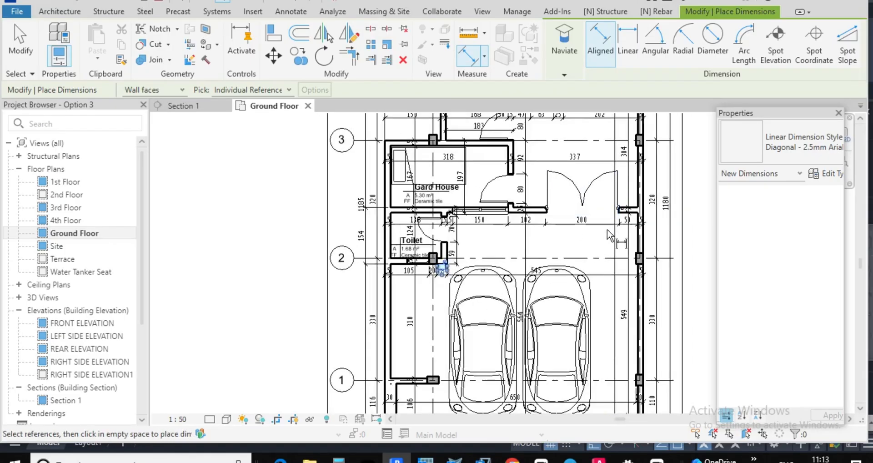
scroll(633, 207, up, 3)
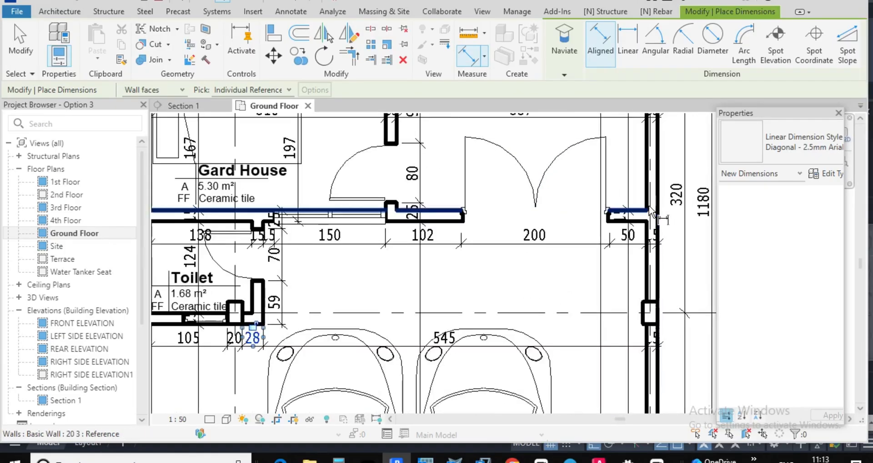
scroll(653, 214, up, 1)
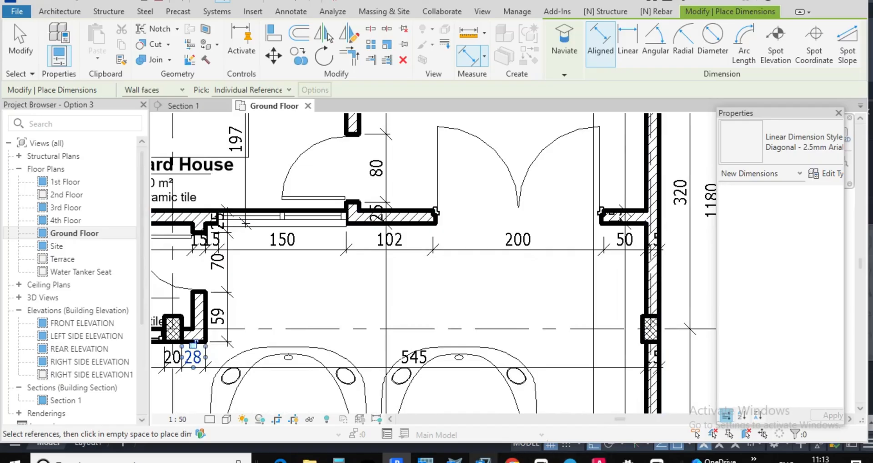
In AutoCAD, draw a horizontal construction line through the lower right corner of the separate hatched wall piece below axis 3
key(alt+Tab)
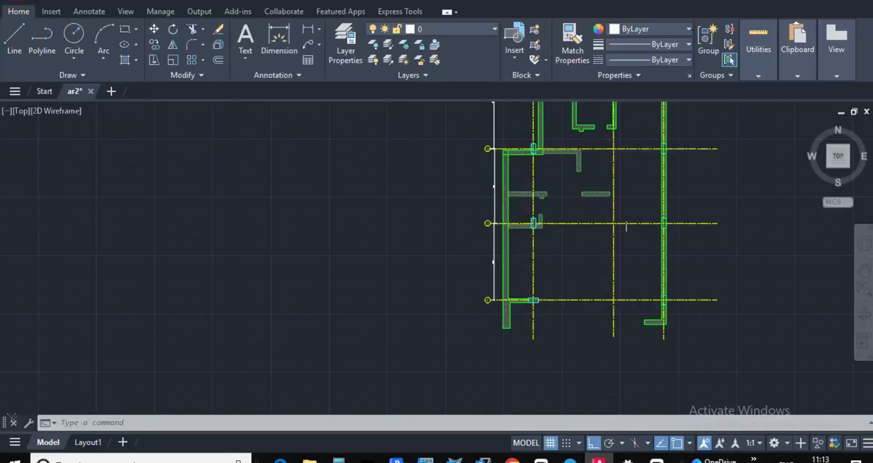
scroll(607, 150, up, 5)
scroll(542, 210, down, 6)
scroll(558, 191, up, 5)
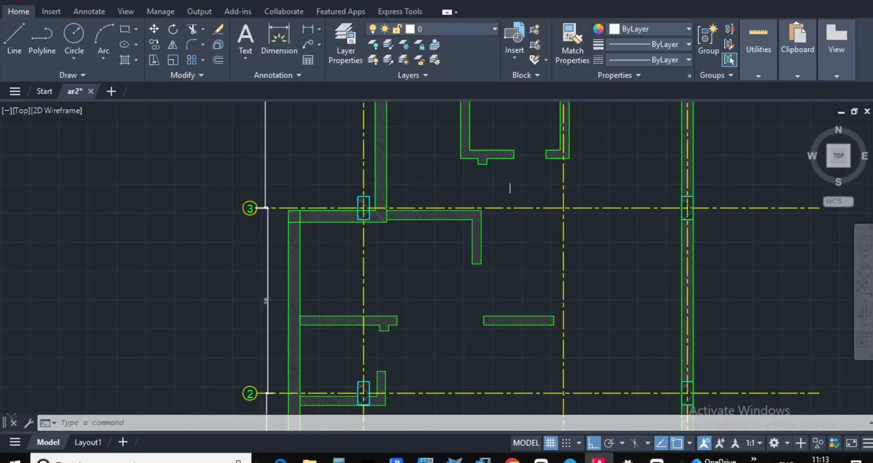
scroll(527, 240, down, 2)
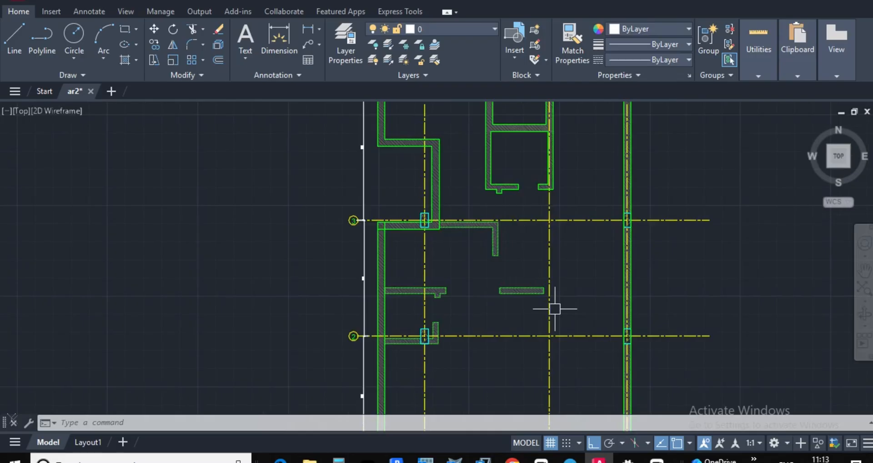
key(Escape)
key(Escape)
text(xl)
scroll(533, 269, up, 4)
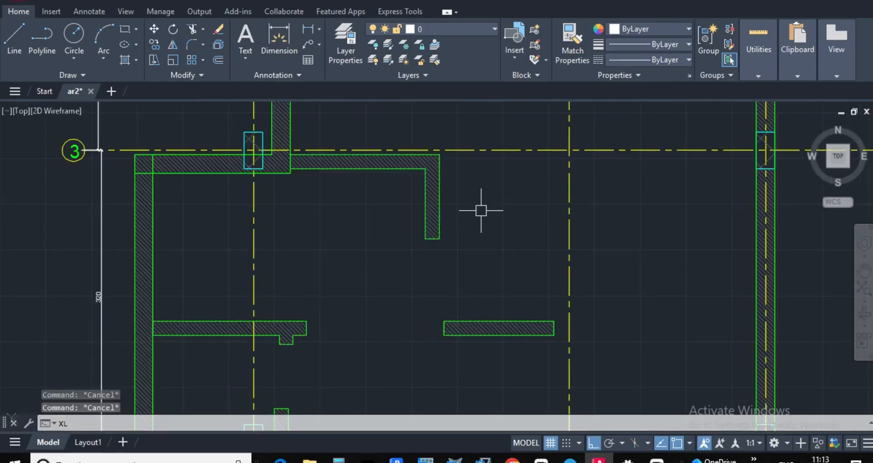
key(Escape)
text(xl)
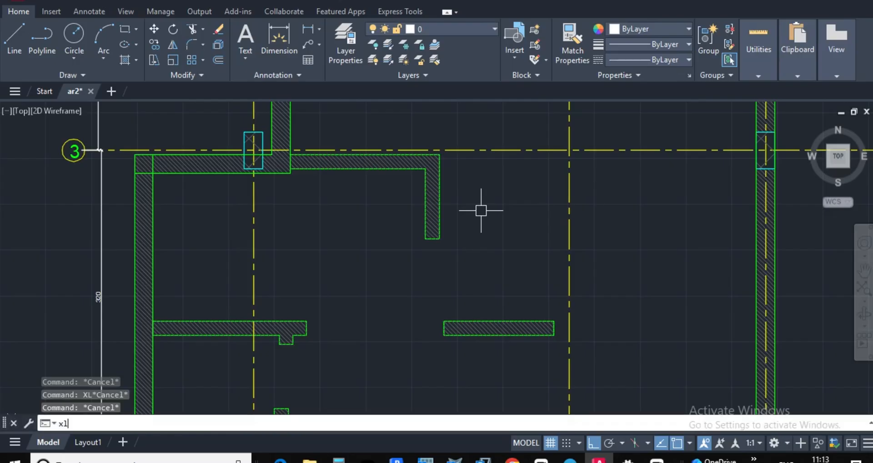
key(Return)
scroll(508, 254, down, 2)
scroll(540, 302, up, 2)
scroll(540, 302, up, 4)
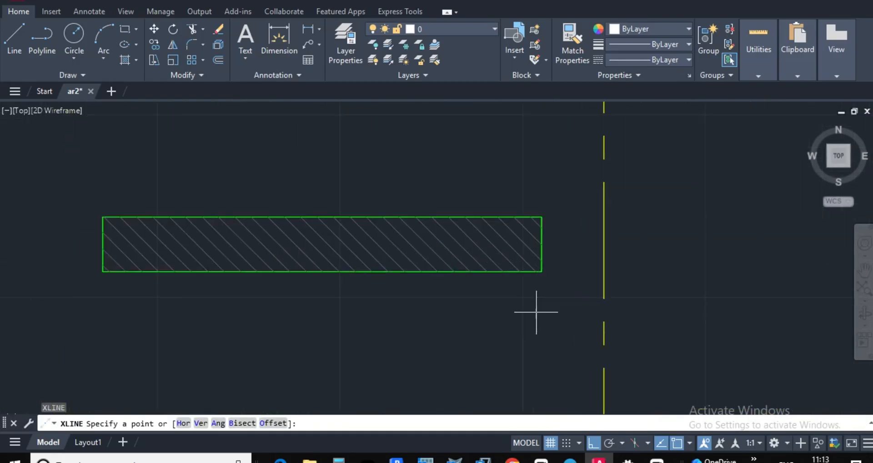
click(541, 272)
scroll(587, 273, down, 5)
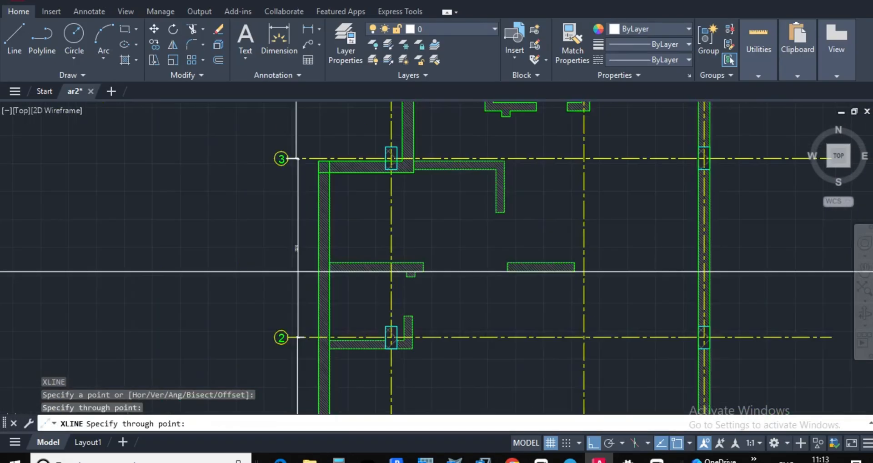
key(Escape)
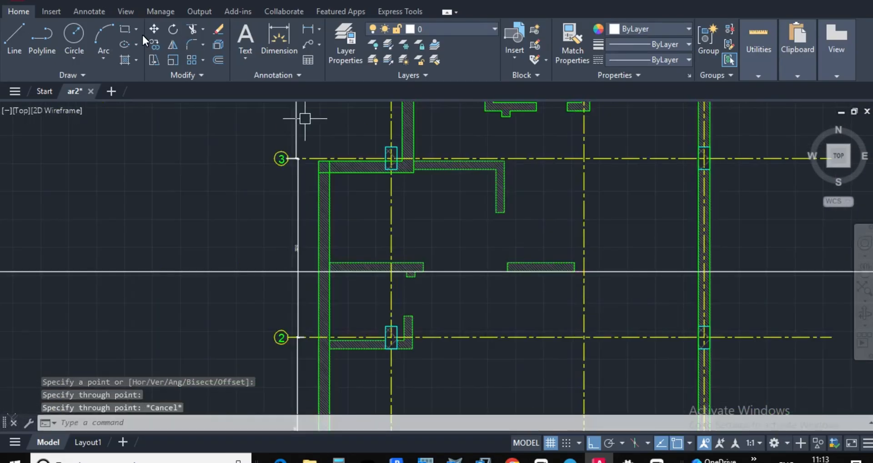
Start a polyline where the construction line meets the inner face of the right wall
click(41, 38)
scroll(678, 291, up, 4)
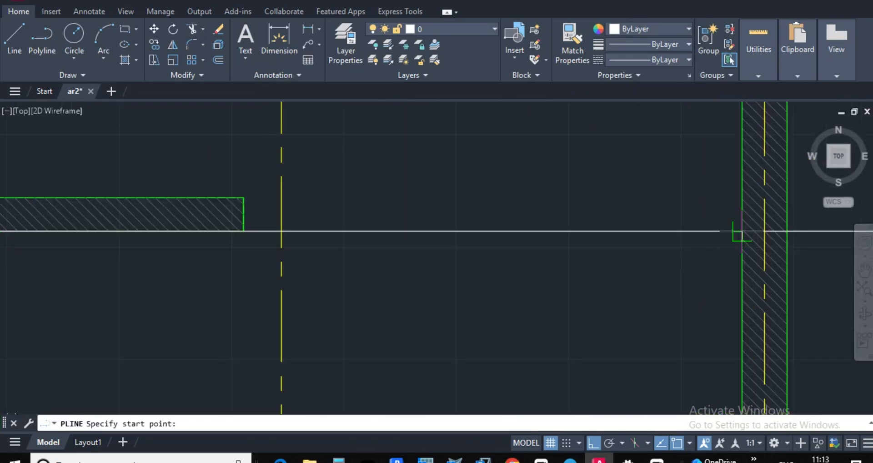
click(742, 232)
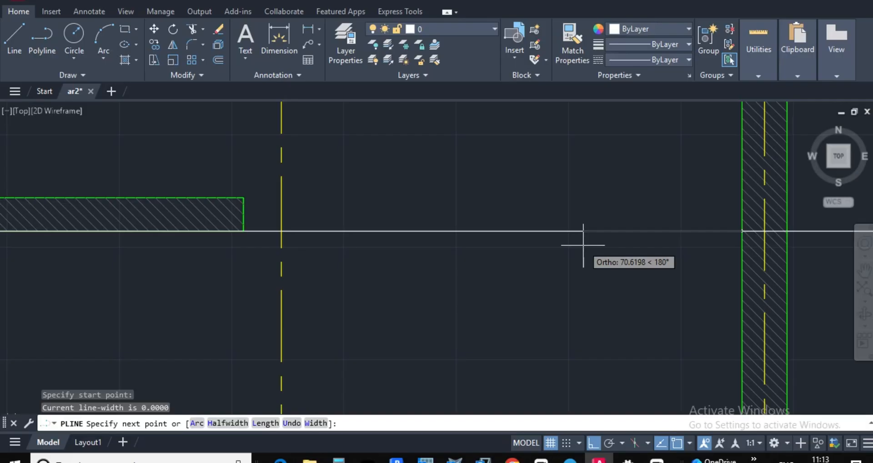
text(150)
key(BackSpace)
key(BackSpace)
key(BackSpace)
text(150)
key(Return)
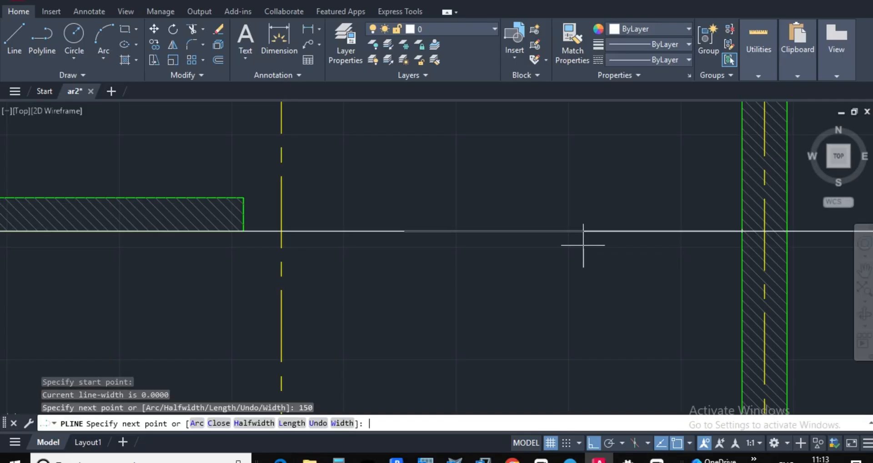
key(ctrl+z)
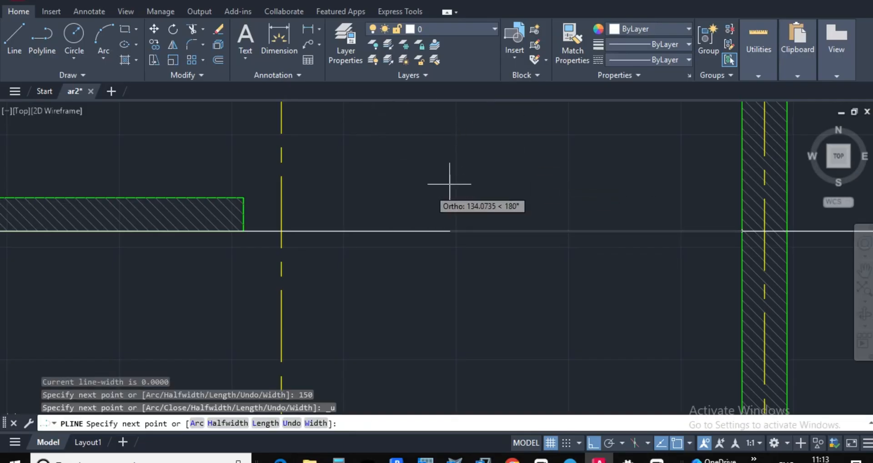
Check the wall piece's length in Revit and draw its polyline outline 50 long and 15 high, back to the right wall
scroll(532, 195, down, 2)
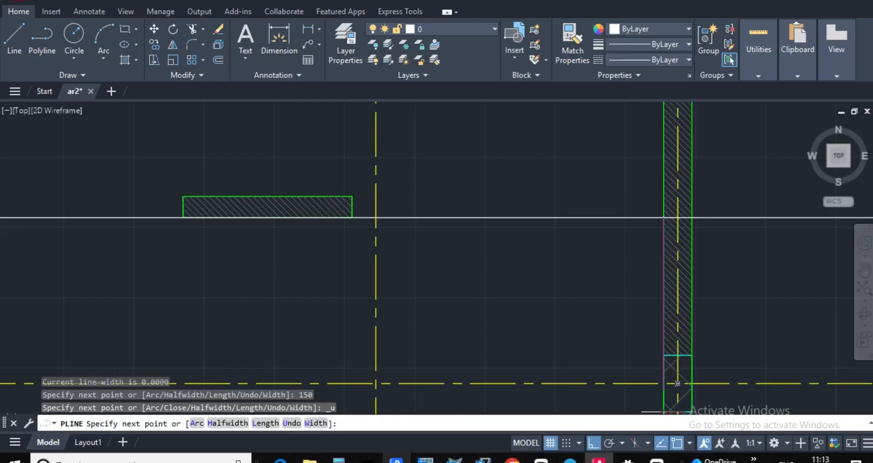
click(397, 460)
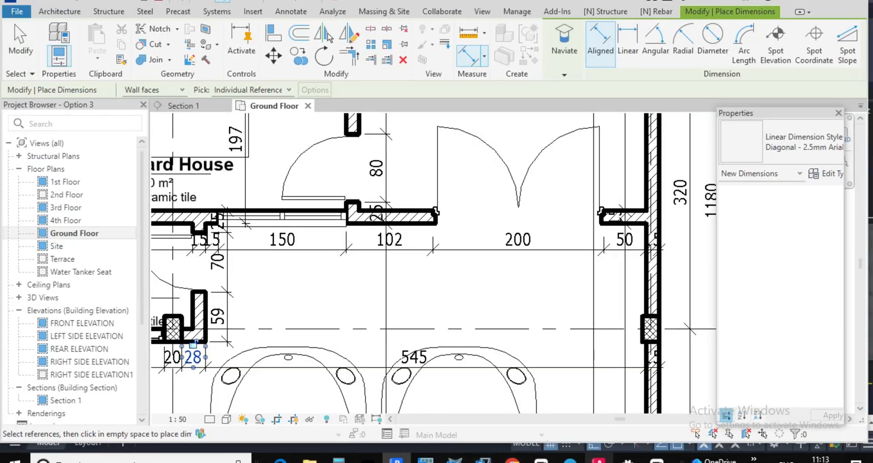
click(599, 459)
text(50)
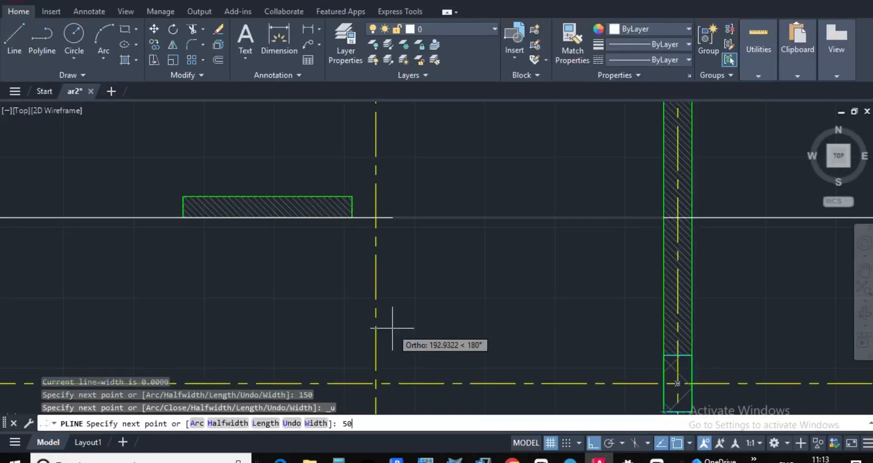
key(Return)
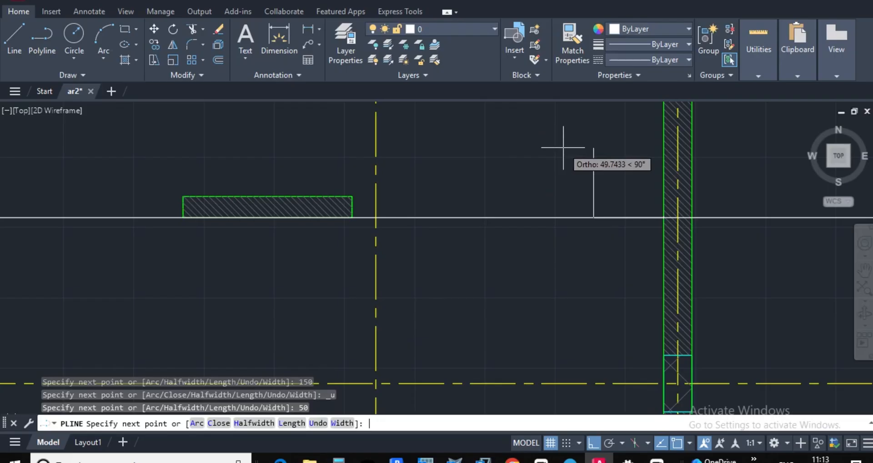
text(15)
key(Return)
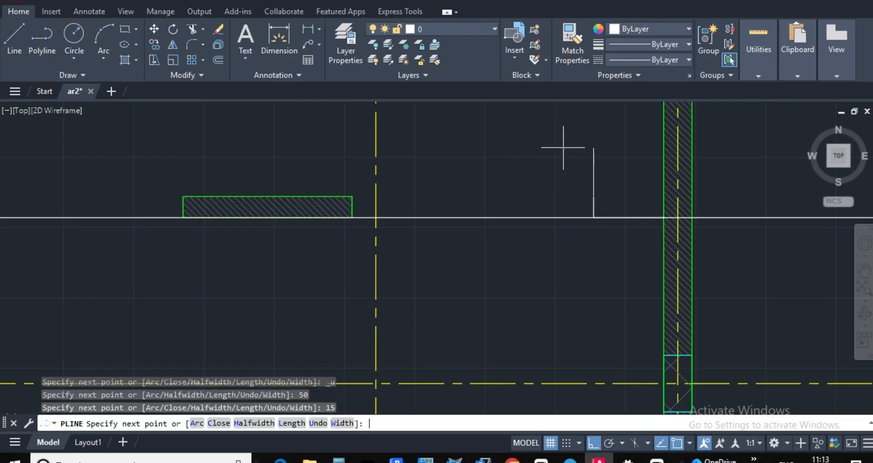
scroll(668, 191, up, 4)
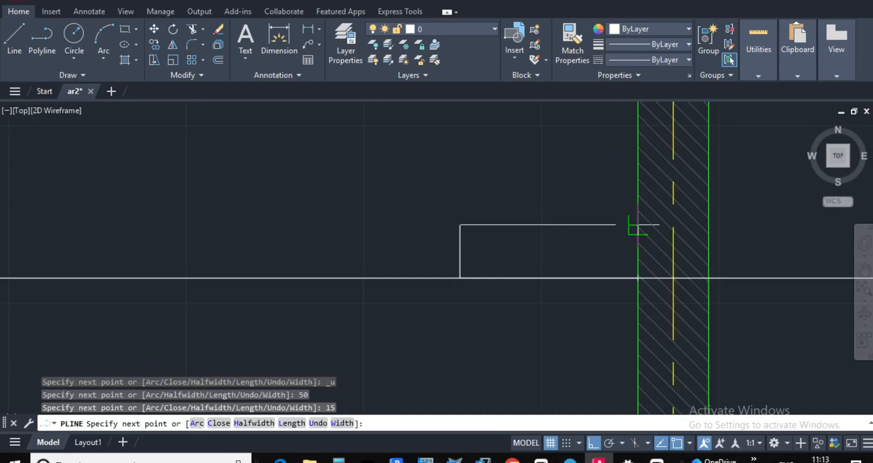
click(633, 226)
scroll(634, 227, down, 6)
key(Escape)
Delete the horizontal construction line
click(737, 259)
click(729, 218)
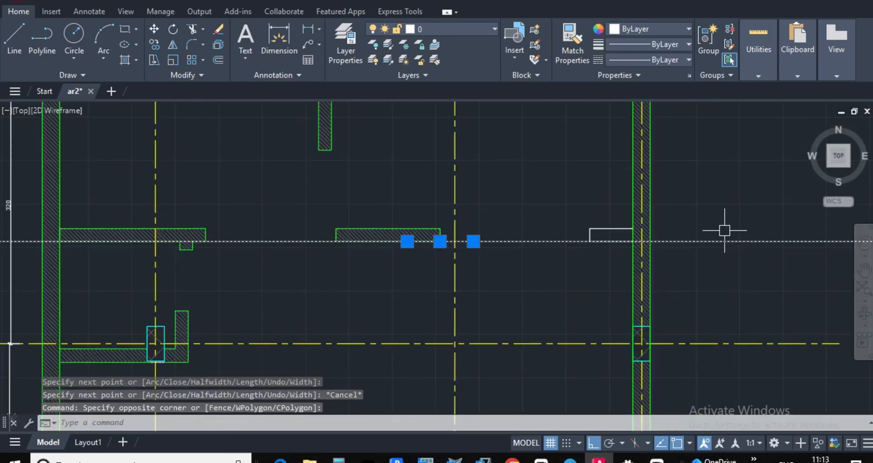
key(Delete)
key(Escape)
Match the new 50 by 15 wall outline at the right wall to the properties of the separate hatched wall piece's outline
text(ma)
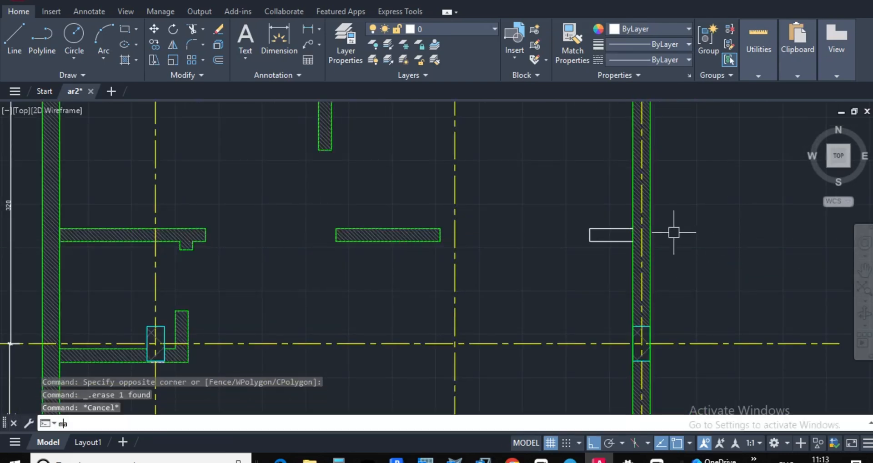
key(Return)
scroll(455, 250, up, 10)
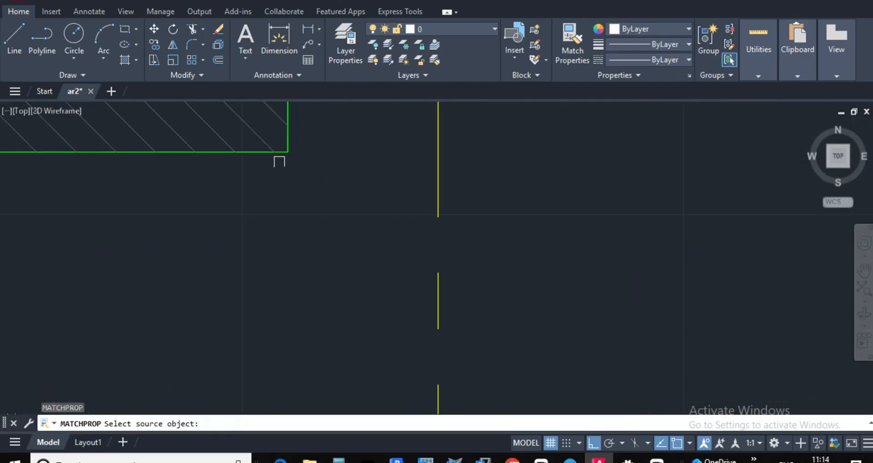
click(279, 154)
scroll(296, 185, down, 5)
middle_drag(737, 255, 627, 249)
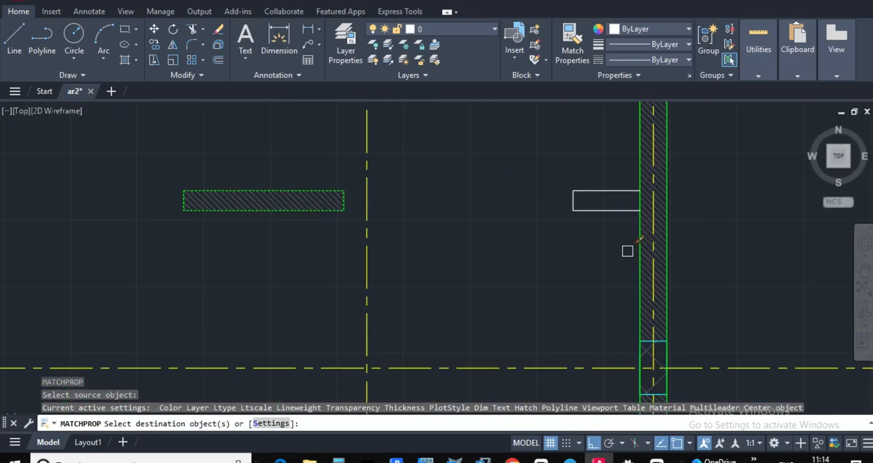
click(630, 250)
click(558, 167)
key(Escape)
key(Escape)
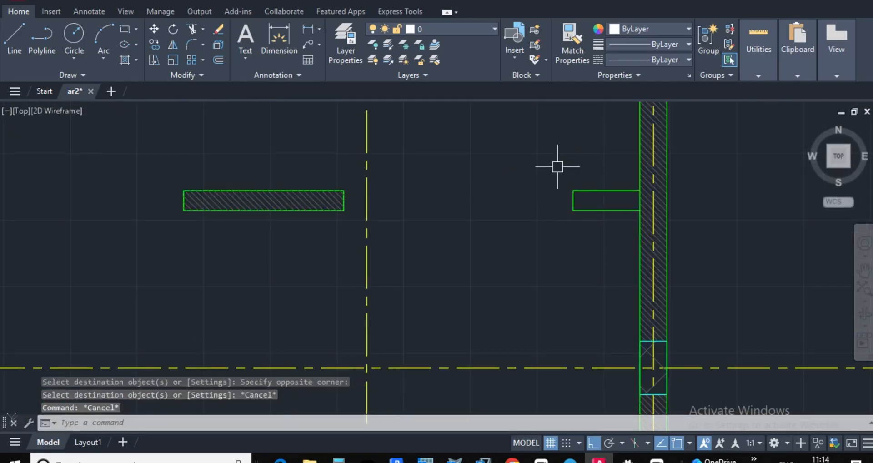
Hatch the inside of the short wall outline attached to the right wall
text(h)
key(Return)
scroll(585, 204, up, 3)
click(596, 194)
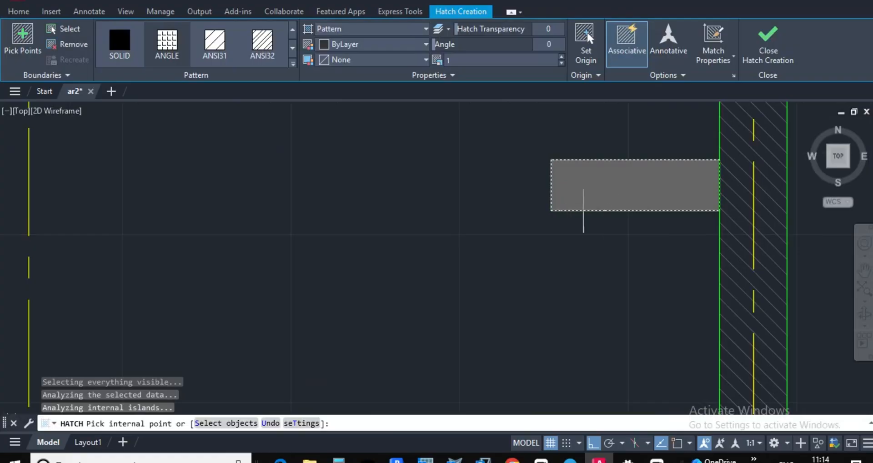
key(Escape)
Match the short right wall piece's hatch to the hatch of the separate wall piece beside it
text(ma)
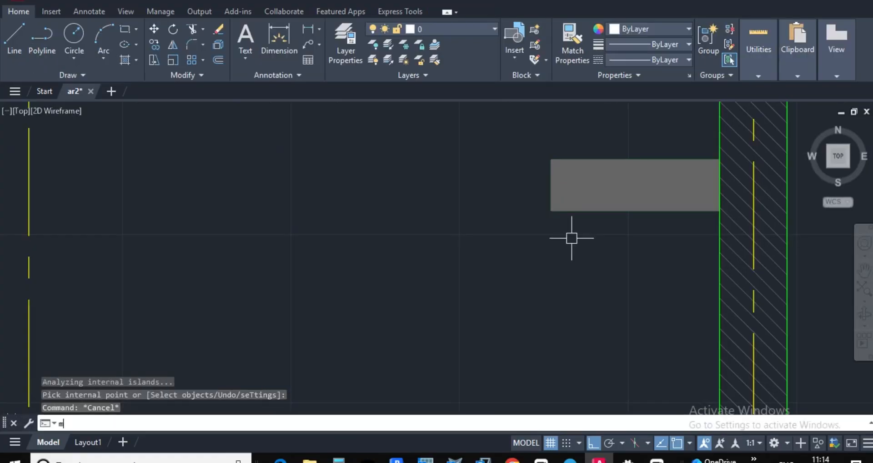
key(Return)
scroll(571, 238, down, 5)
scroll(384, 227, up, 3)
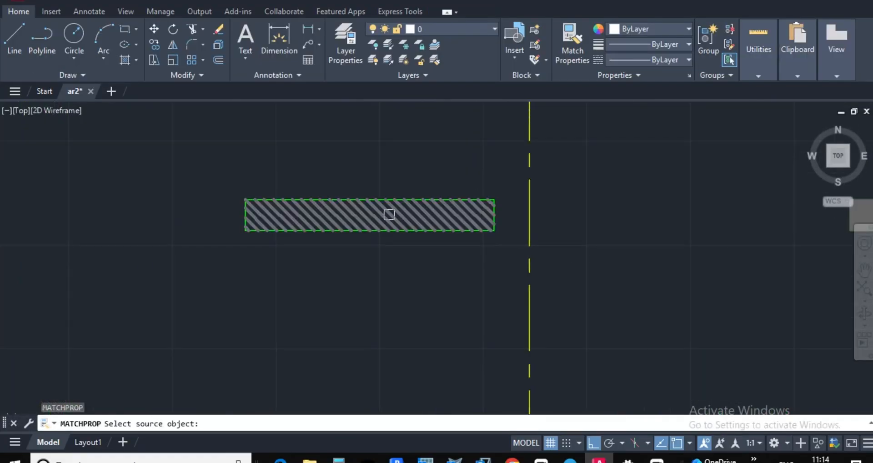
click(390, 211)
scroll(523, 211, down, 3)
scroll(739, 236, up, 3)
scroll(729, 223, down, 1)
click(729, 223)
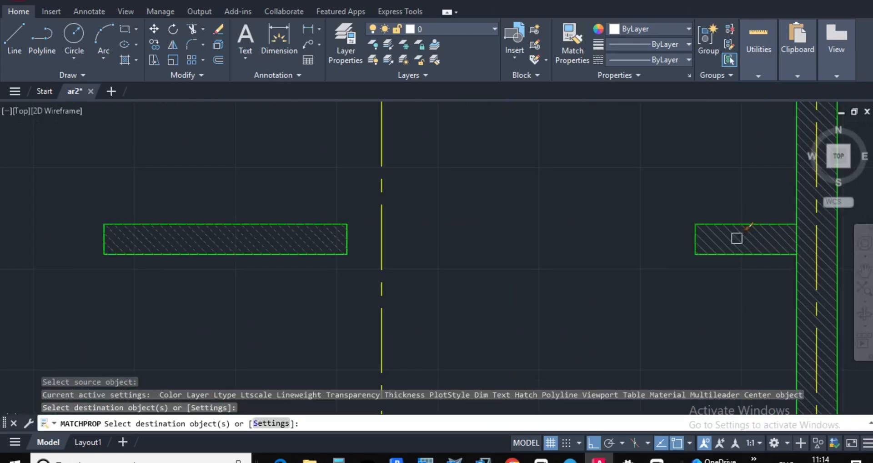
scroll(670, 241, down, 6)
key(Escape)
key(Escape)
key(Escape)
scroll(614, 241, up, 4)
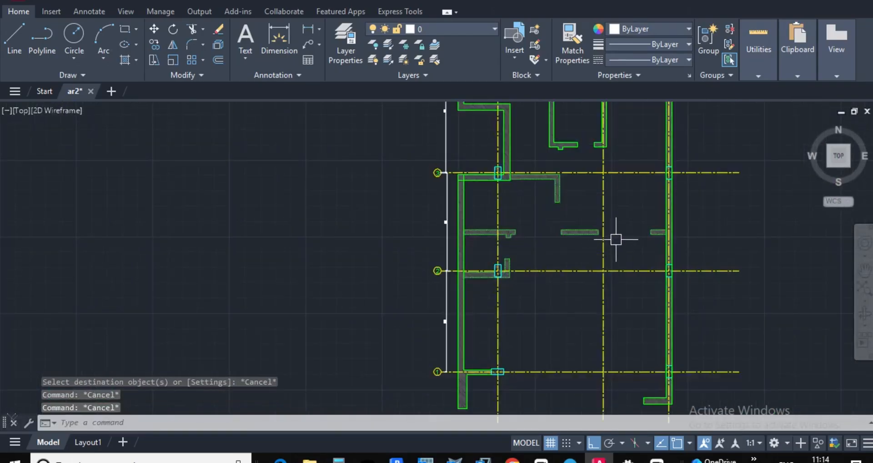
scroll(614, 236, down, 6)
scroll(618, 228, up, 6)
scroll(600, 241, down, 7)
scroll(601, 241, up, 8)
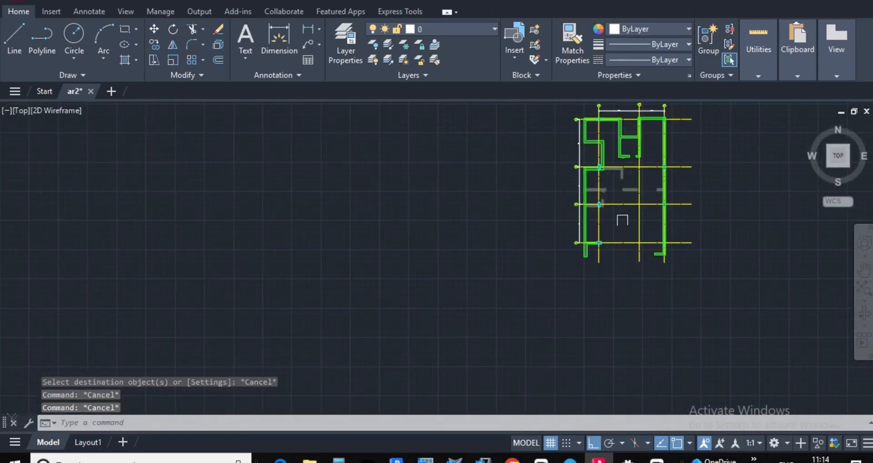
scroll(650, 287, down, 7)
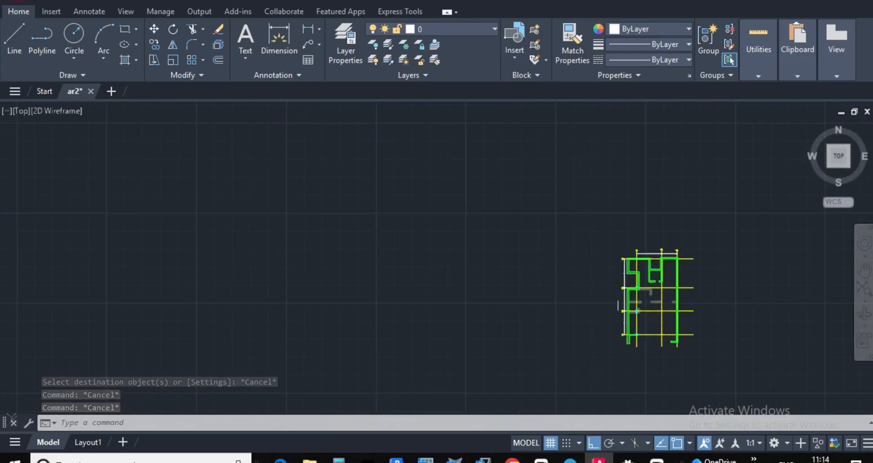
scroll(643, 300, up, 4)
scroll(582, 182, down, 2)
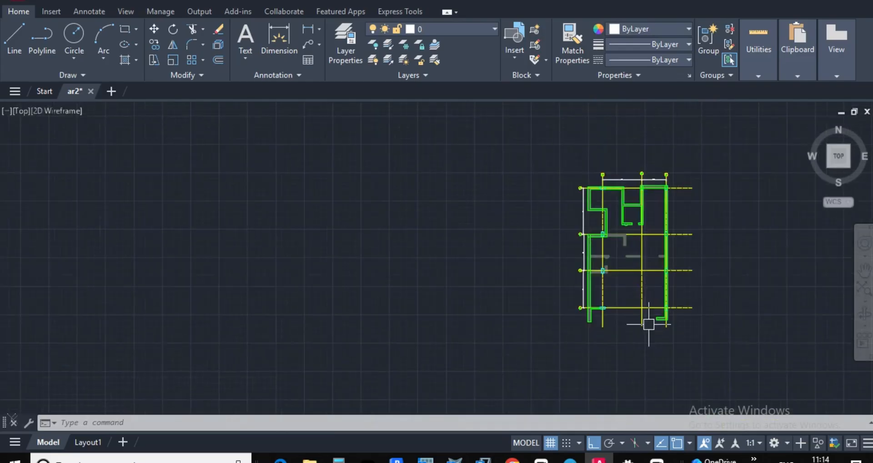
scroll(666, 283, up, 4)
scroll(614, 272, down, 4)
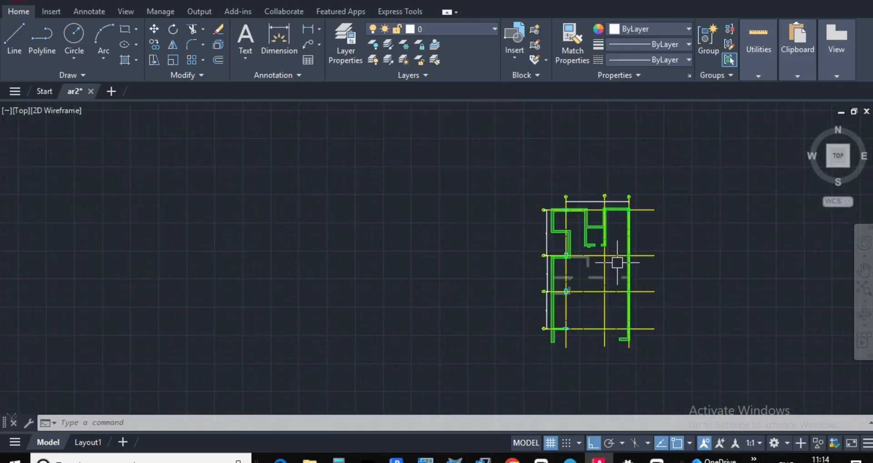